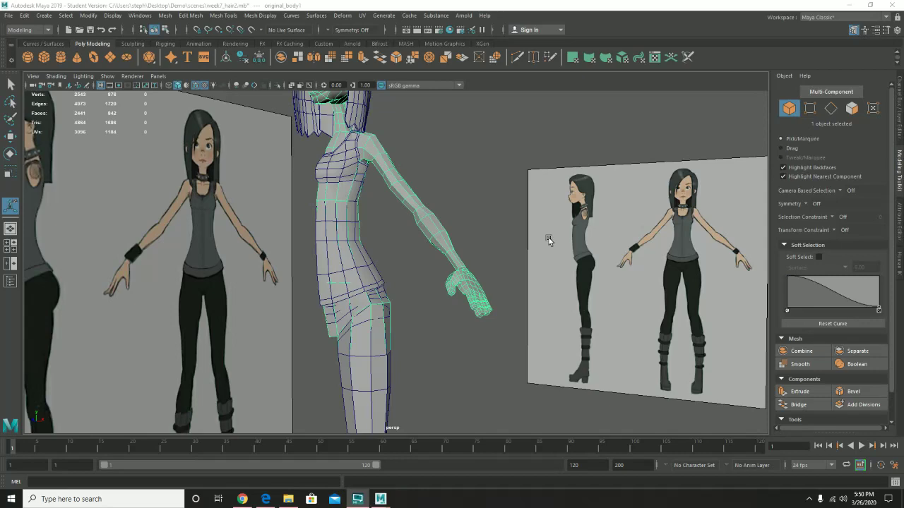
alt+middle_drag(377, 148, 452, 260)
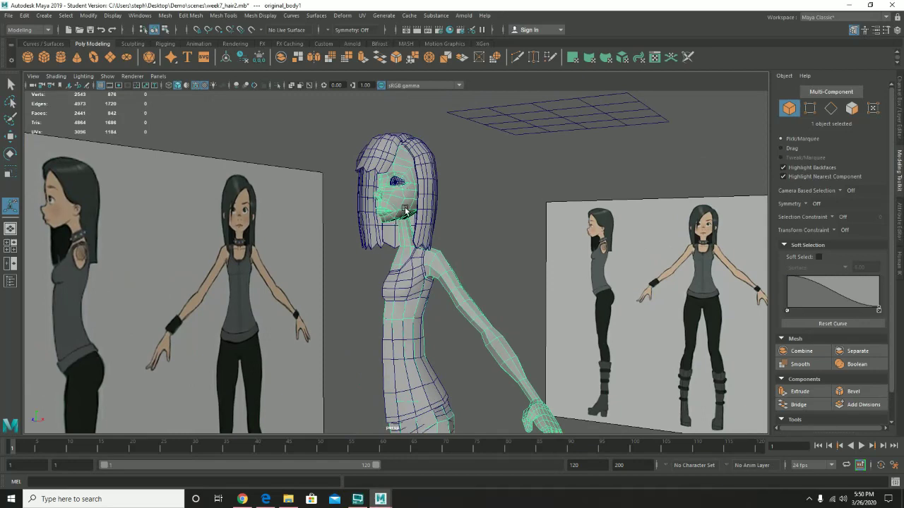
alt+drag(533, 268, 517, 266)
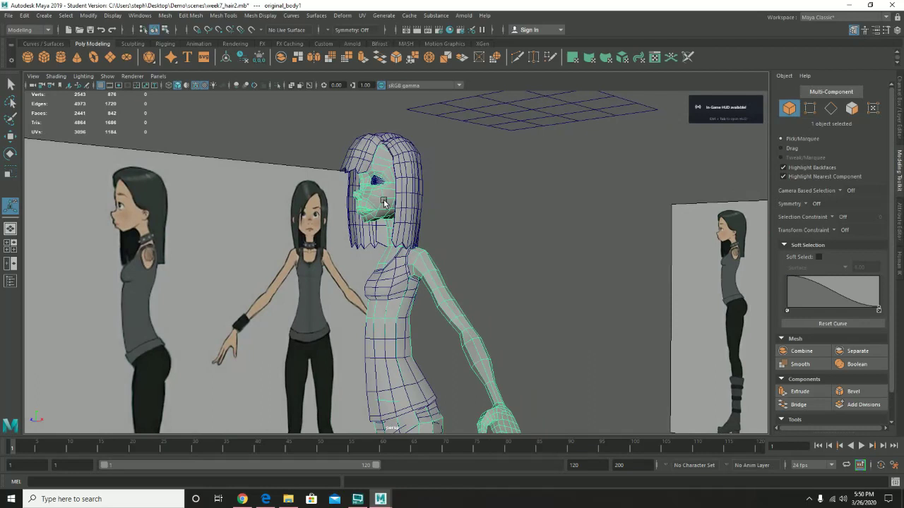
alt+middle_drag(406, 310, 404, 255)
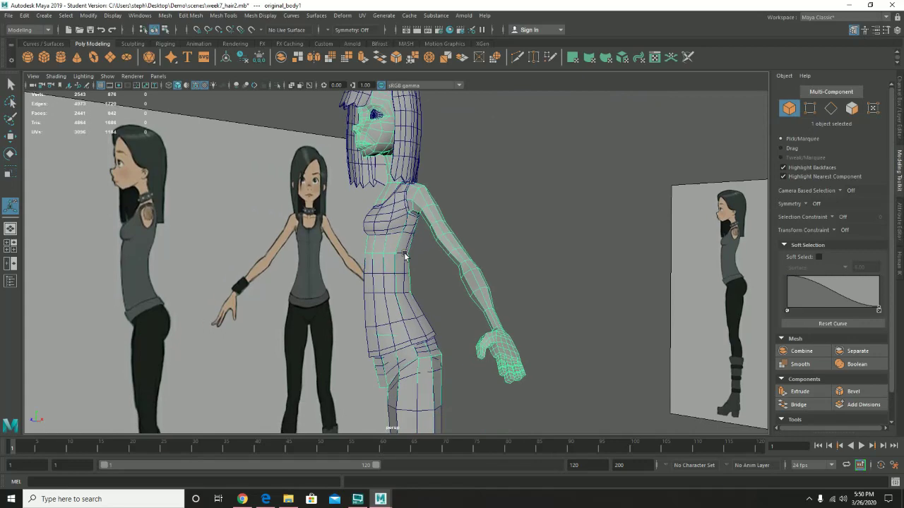
alt+drag(401, 254, 412, 264)
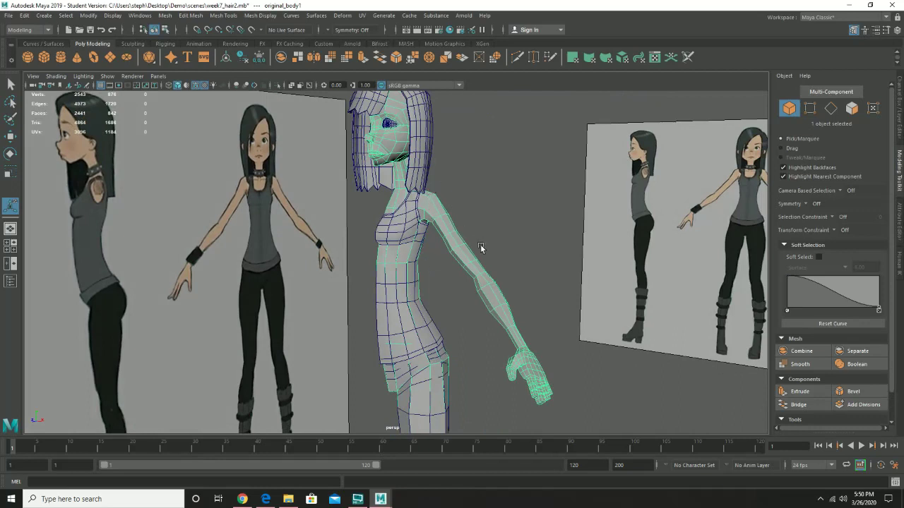
mouse_move(437, 279)
alt+mouse_down()
mouse_move(467, 286)
mouse_move(424, 290)
alt+mouse_up()
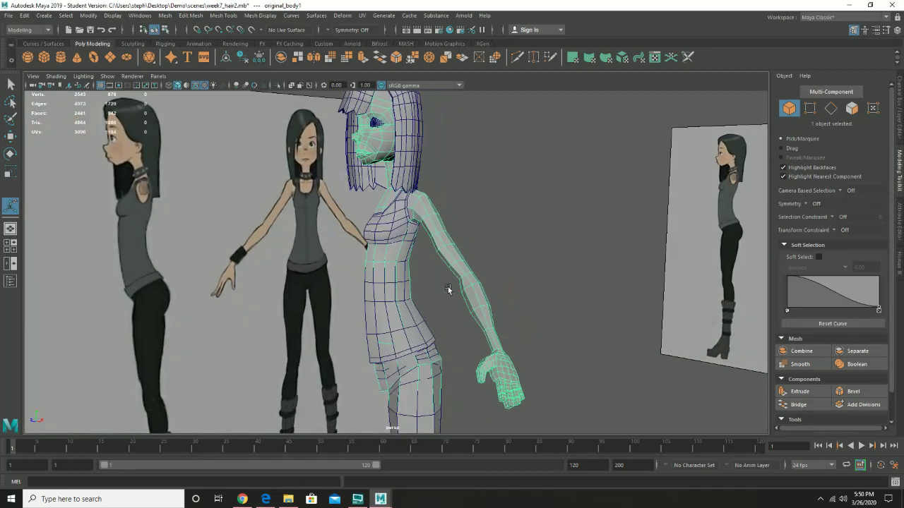
Select the single vertex at the inner elbow of the body mesh and adjust its position with the Move tool
alt+middle_drag(467, 336, 451, 314)
alt+right_drag(451, 315, 485, 319)
alt+right_drag(411, 287, 549, 317)
alt+drag(507, 311, 419, 354)
alt+middle_drag(367, 353, 449, 300)
alt+right_drag(478, 294, 529, 332)
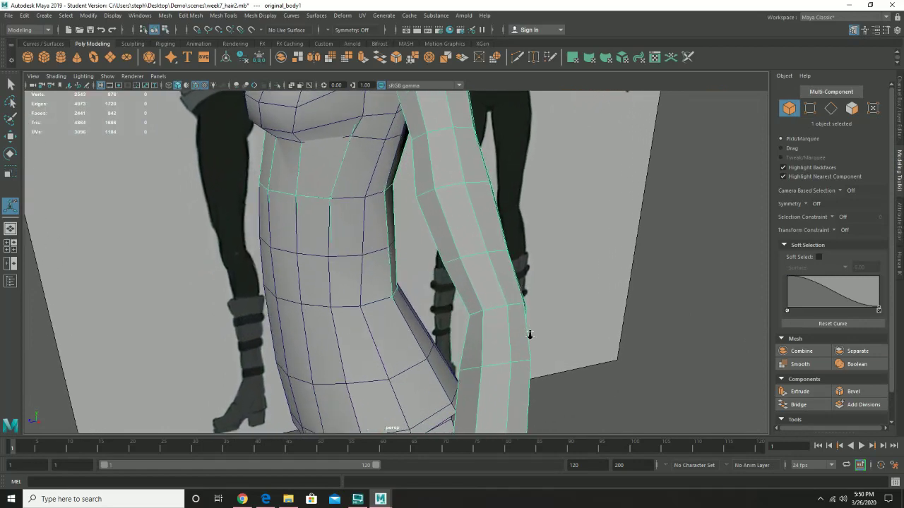
alt+drag(523, 332, 533, 335)
alt+right_drag(533, 334, 510, 299)
right_drag(496, 239, 452, 239)
click(492, 289)
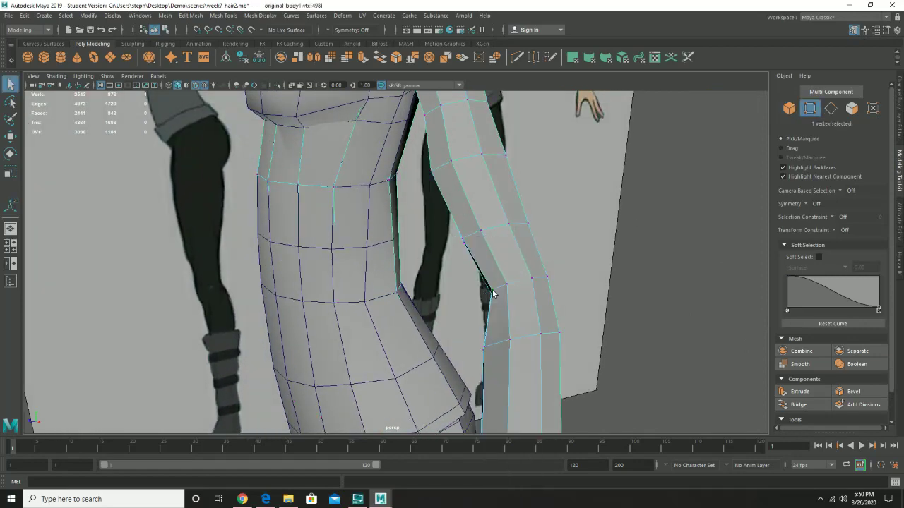
key(w)
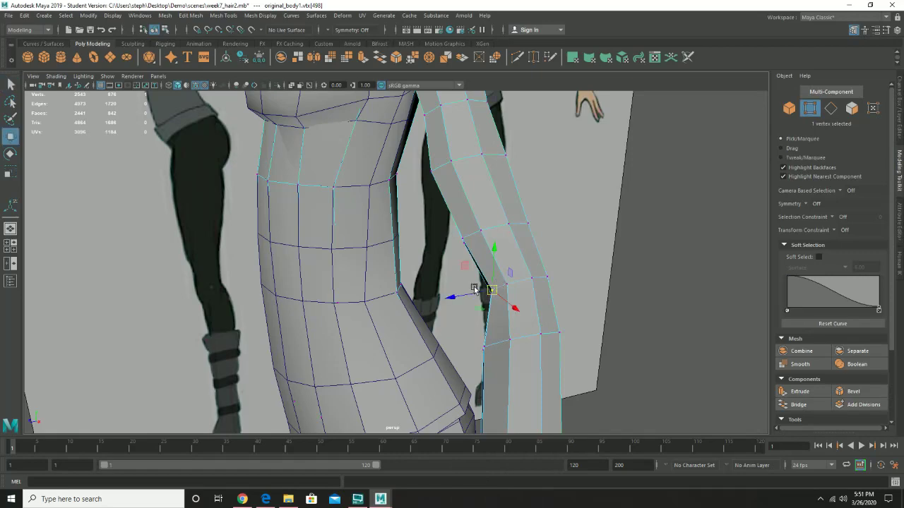
drag(472, 294, 590, 224)
alt+middle_drag(621, 194, 526, 286)
alt+drag(526, 286, 537, 263)
alt+right_drag(533, 288, 591, 278)
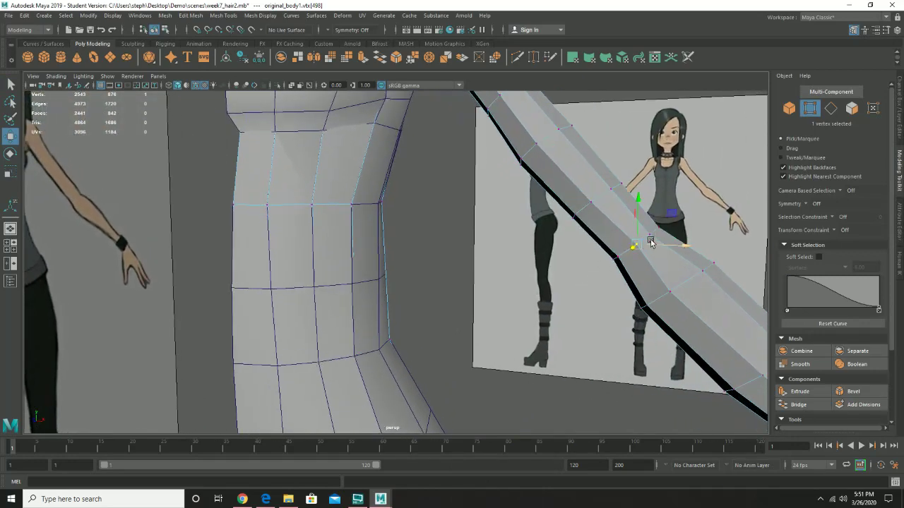
Select all the vertices of the hand, frame them, and examine how the hand and wrist connect to the forearm
alt+drag(664, 237, 549, 252)
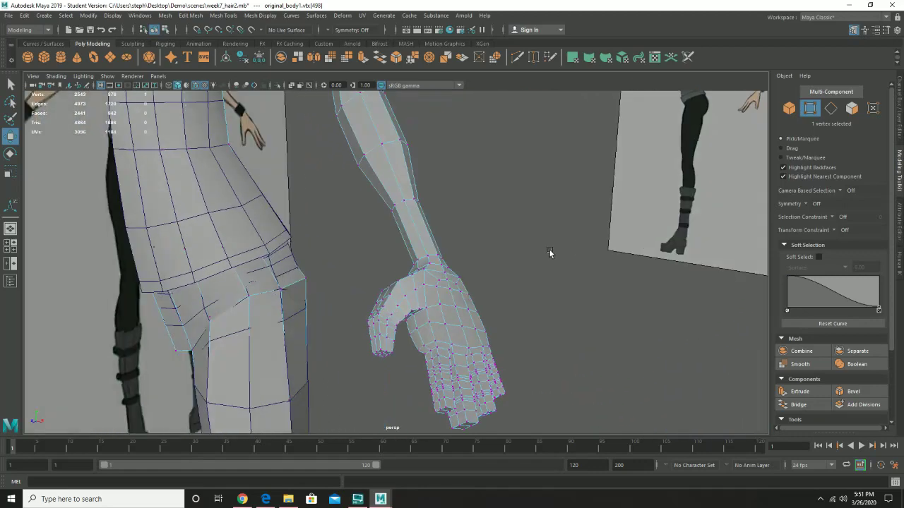
drag(370, 238, 599, 372)
key(f)
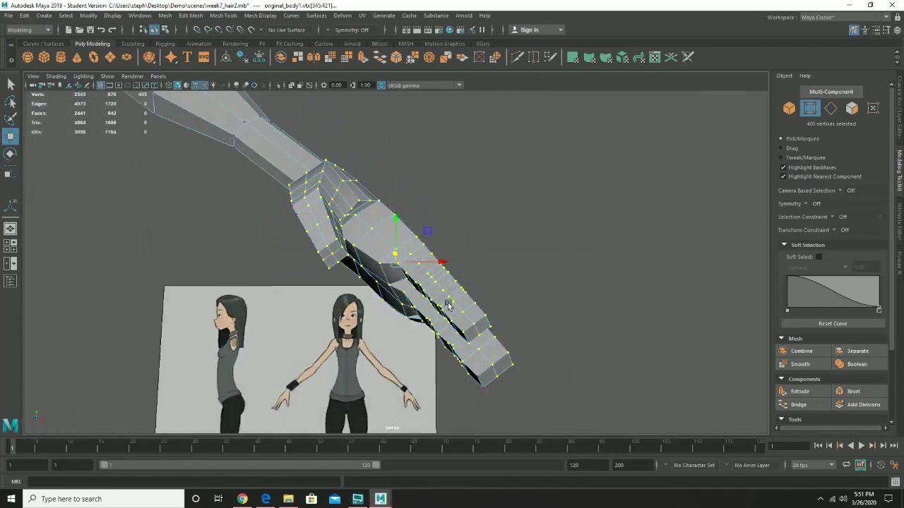
alt+drag(445, 309, 443, 343)
alt+right_drag(514, 311, 407, 308)
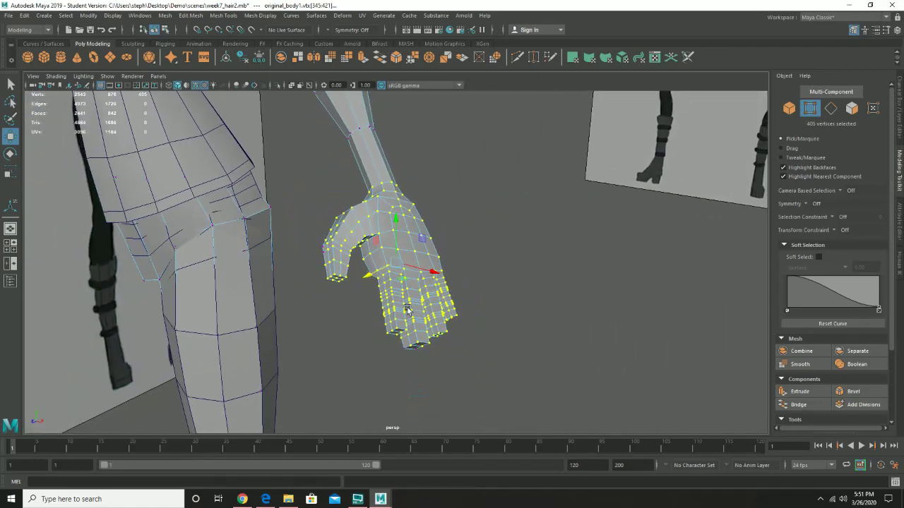
alt+drag(386, 229, 502, 290)
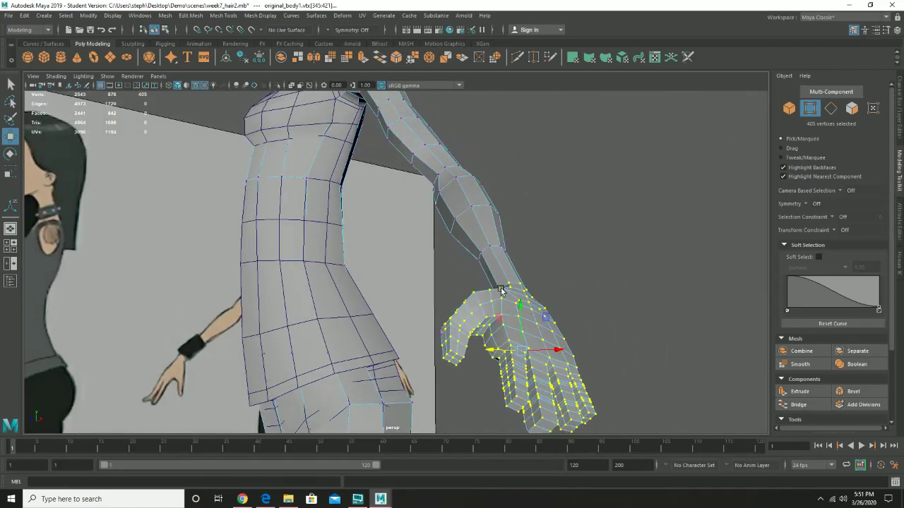
alt+drag(419, 246, 600, 311)
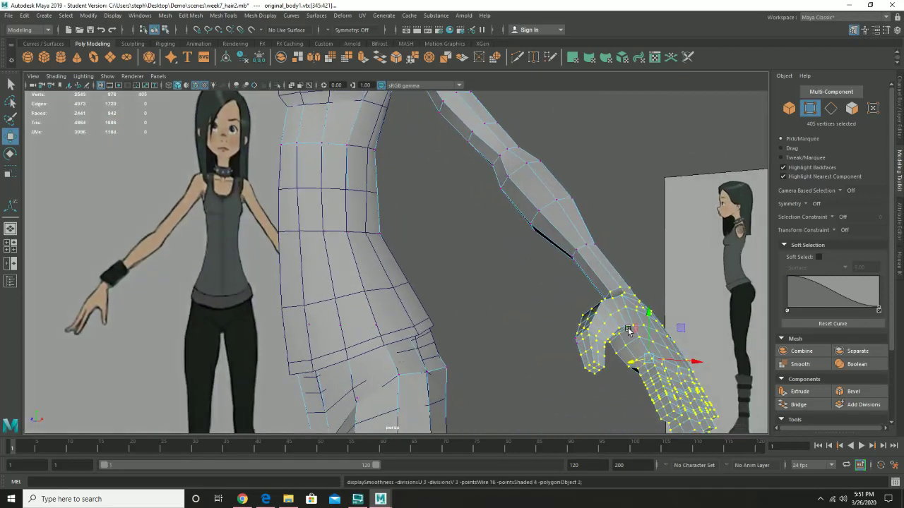
Preview the body mesh smoothed, return it to the unsmoothed display, and check the wrist area
key(3)
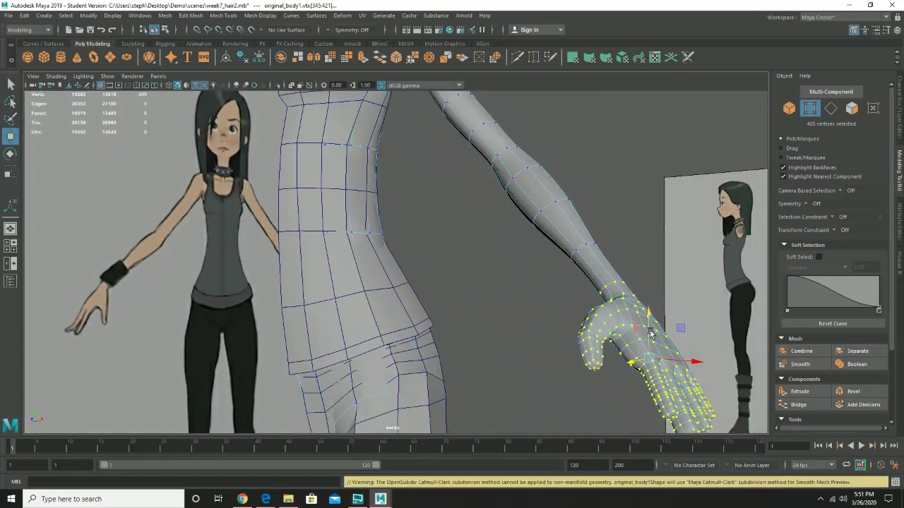
key(1)
alt+drag(650, 332, 644, 353)
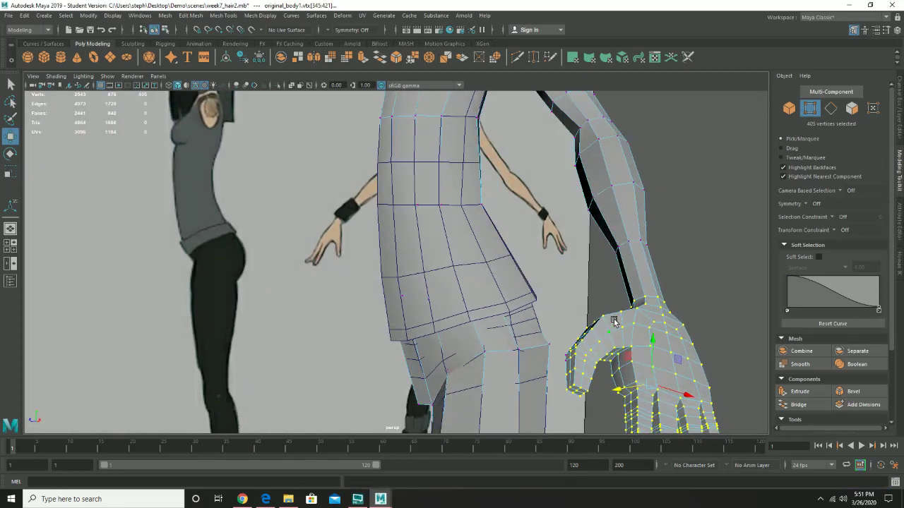
alt+drag(678, 344, 588, 260)
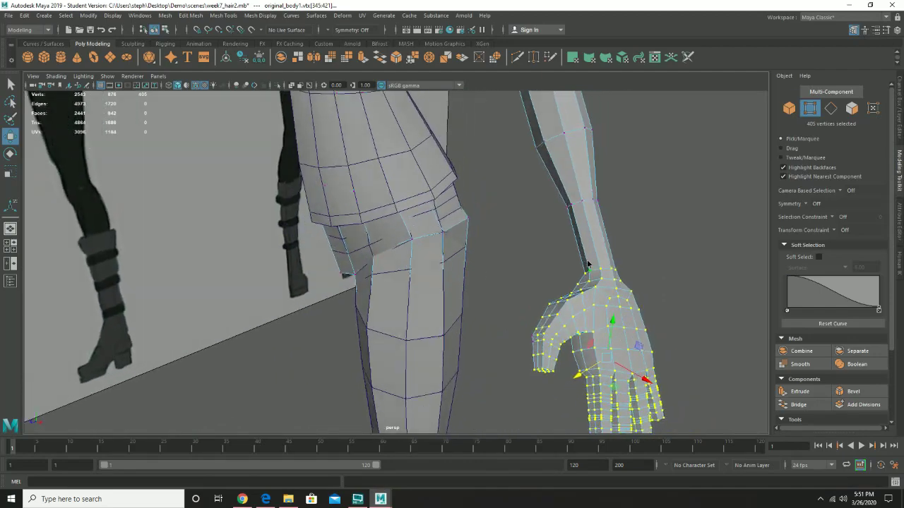
Insert an edge loop around the forearm just above the wrist
right_drag(587, 256, 616, 237)
alt+drag(604, 284, 575, 306)
shift+right_drag(575, 266, 527, 289)
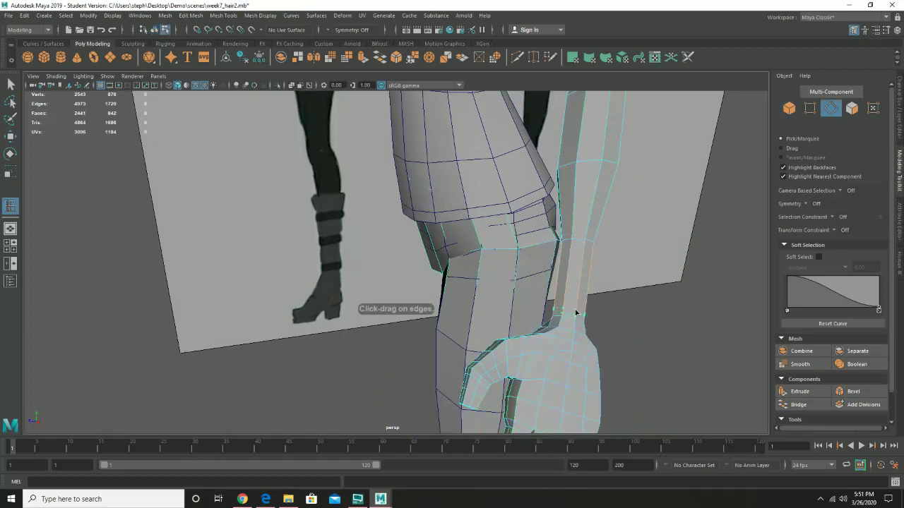
click(576, 312)
alt+drag(576, 312, 553, 280)
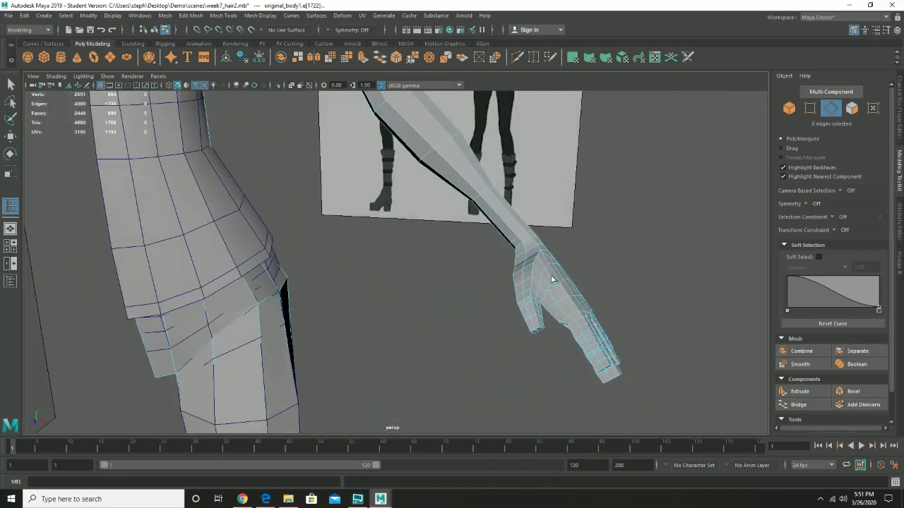
Examine the edge loops around the wrist up close and look over the whole arm
alt+middle_drag(513, 294, 486, 327)
alt+right_drag(486, 328, 631, 344)
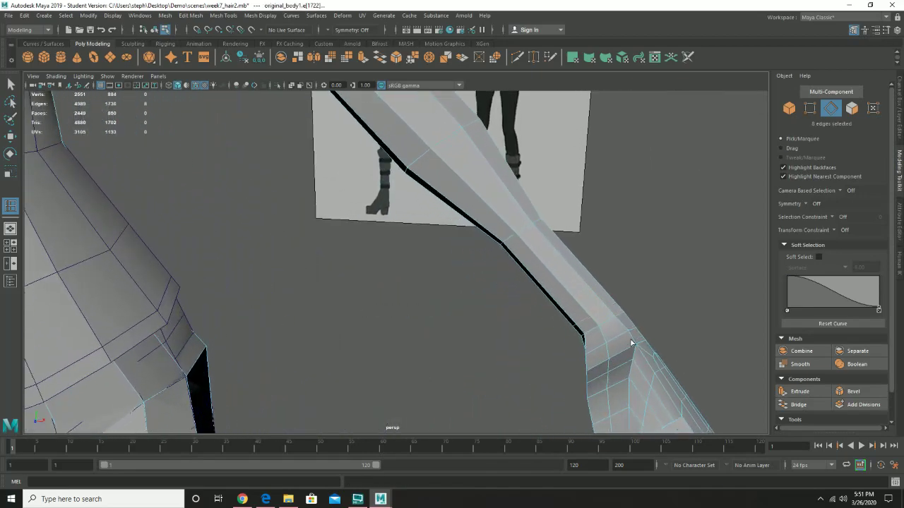
alt+middle_drag(611, 339, 521, 335)
alt+right_drag(520, 334, 547, 369)
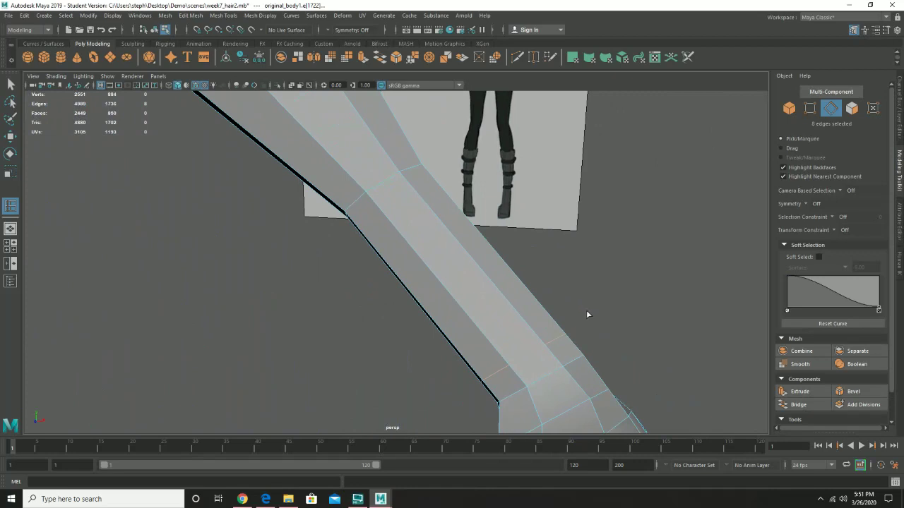
click(559, 350)
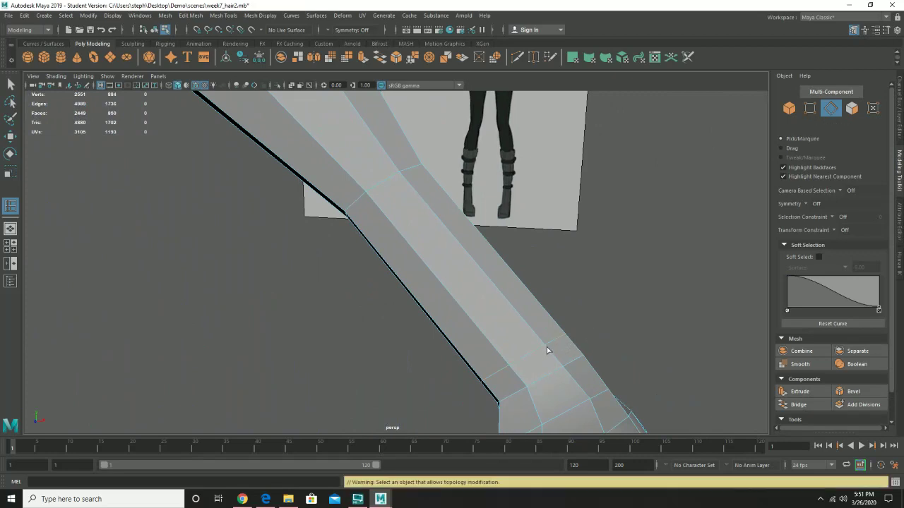
alt+drag(560, 379, 503, 376)
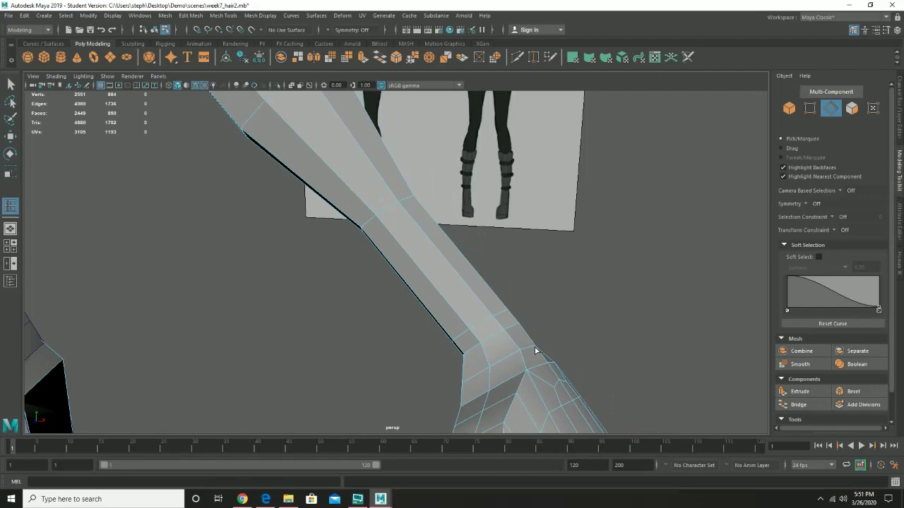
alt+right_drag(572, 313, 354, 330)
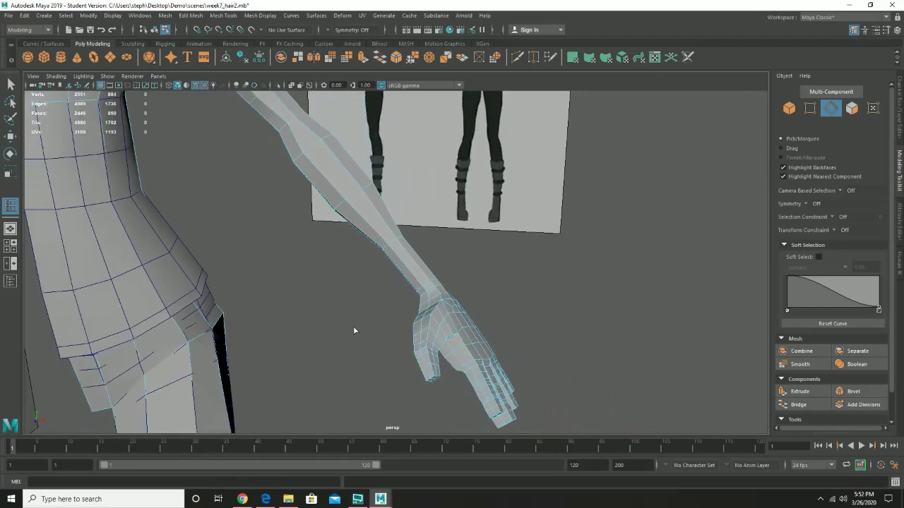
alt+middle_drag(415, 290, 464, 302)
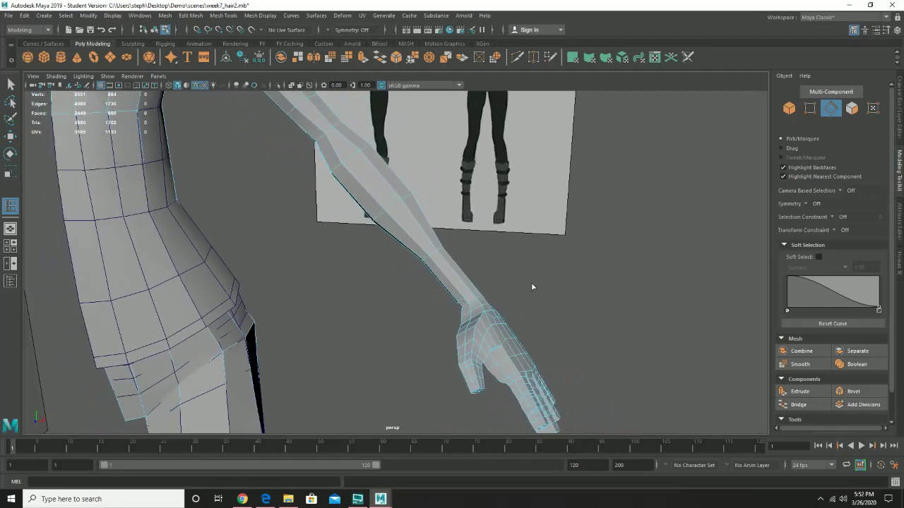
alt+drag(342, 231, 520, 198)
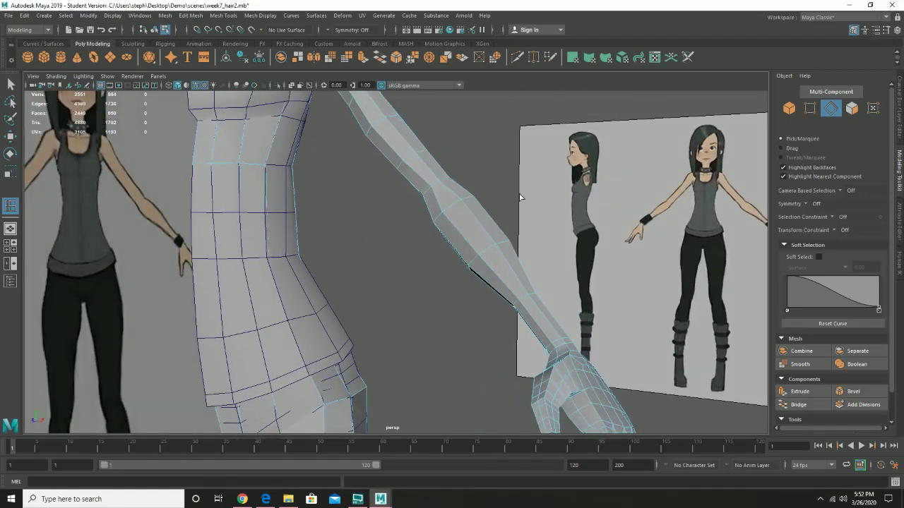
Return to object selection and select the pants mesh at the leg
click(788, 106)
scroll(344, 346, down, 3)
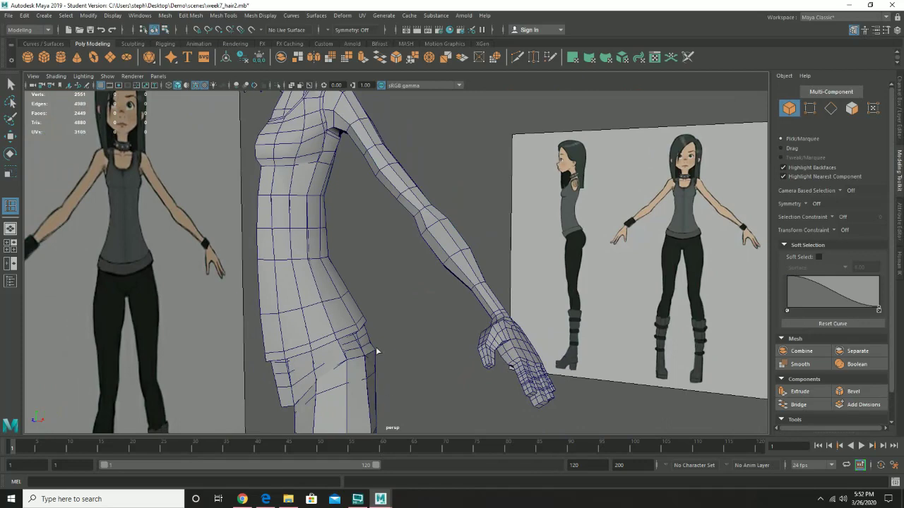
alt+middle_drag(376, 347, 373, 151)
alt+middle_drag(404, 420, 405, 197)
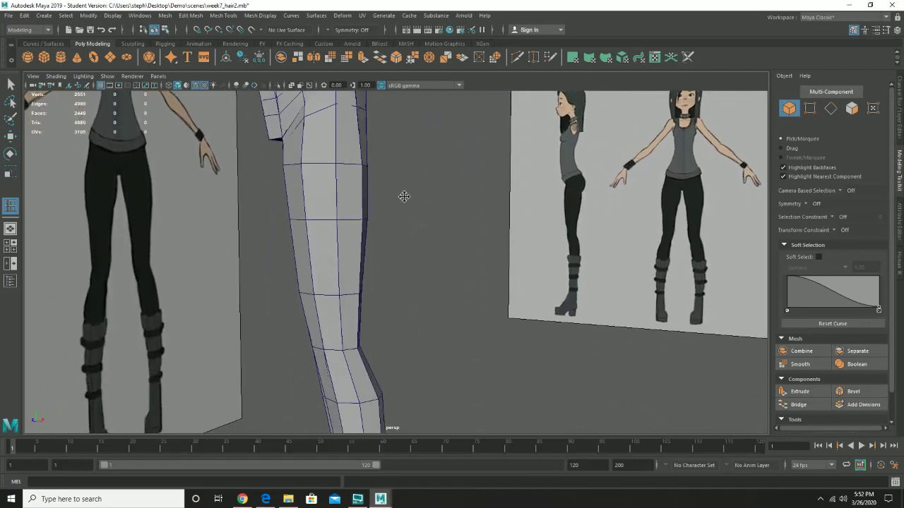
click(357, 300)
alt+drag(379, 339, 323, 377)
alt+middle_drag(350, 283, 389, 205)
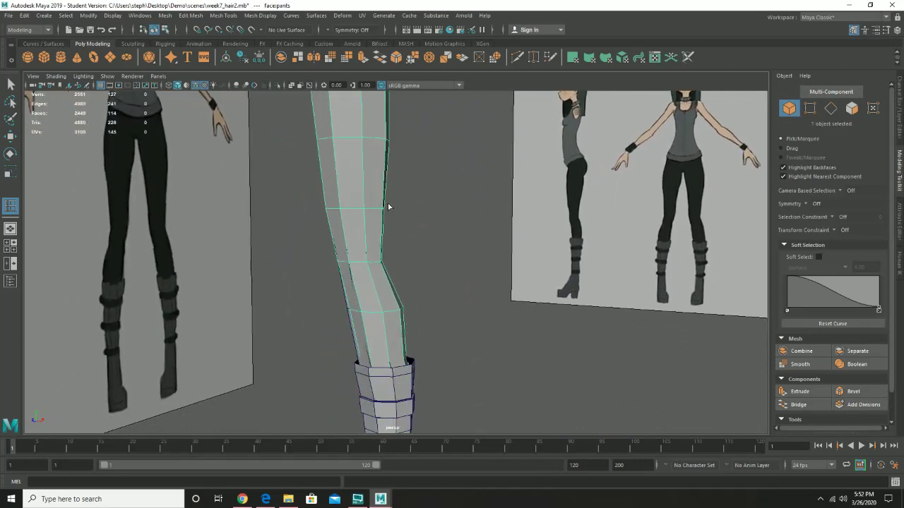
Insert two edge loops around the pants leg, one just above and one just below the existing knee loop
alt+drag(458, 247, 304, 282)
alt+middle_drag(449, 312, 417, 320)
alt+drag(416, 319, 445, 290)
alt+right_drag(466, 353, 526, 359)
alt+middle_drag(433, 344, 447, 222)
alt+drag(447, 222, 461, 261)
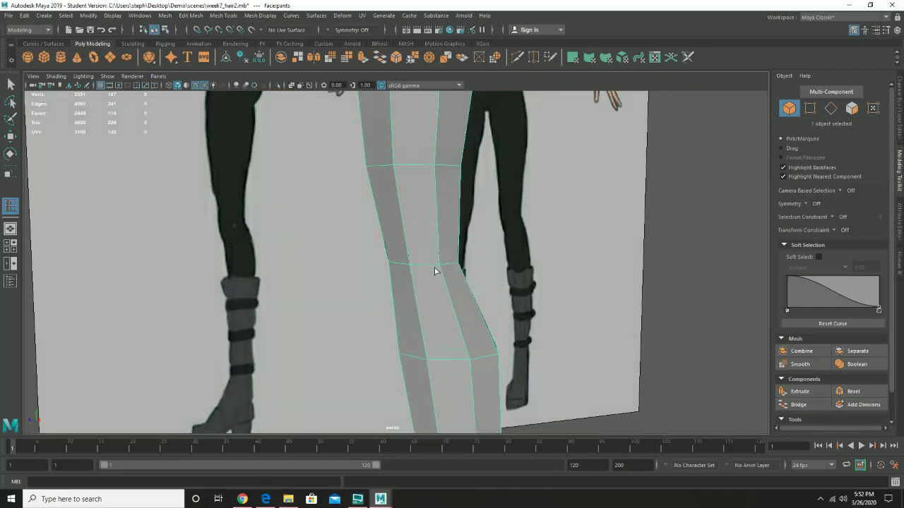
shift+right_click(432, 225)
click(399, 223)
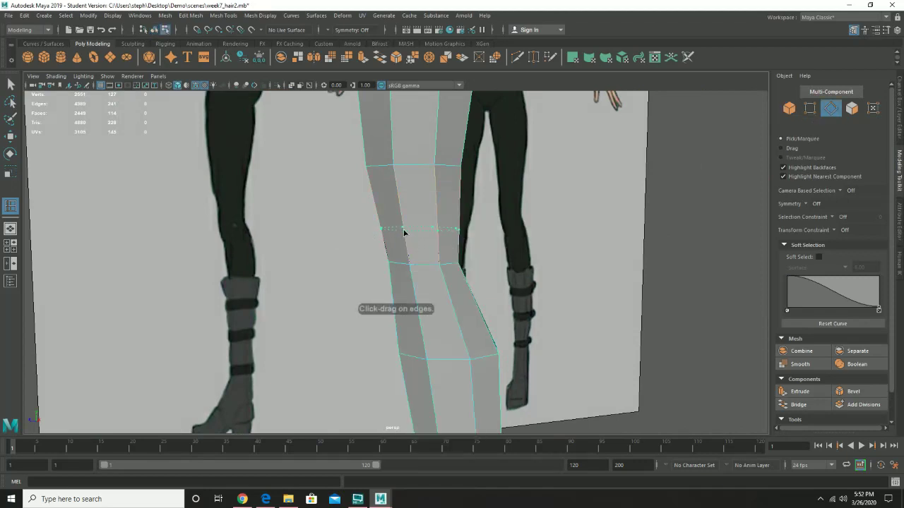
ctrl+click(404, 228)
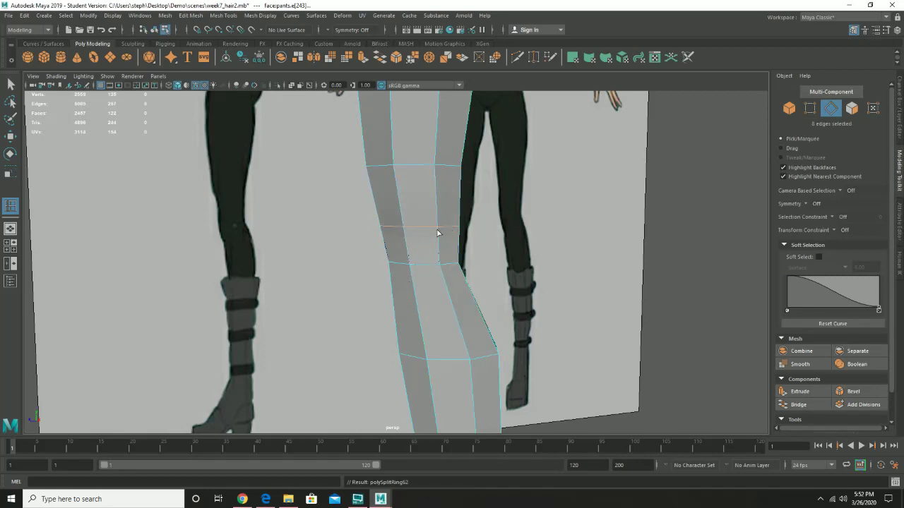
ctrl+click(447, 291)
Switch the pants mesh to vertex editing, select the vertex at the back of the knee, and check the knee's shape from several angles
key(w)
right_drag(460, 267, 425, 245)
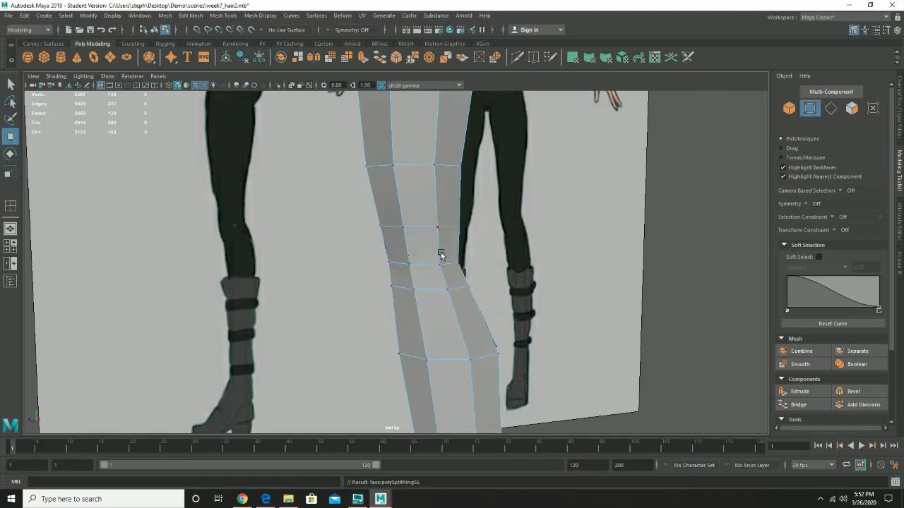
alt+drag(449, 264, 560, 280)
click(531, 274)
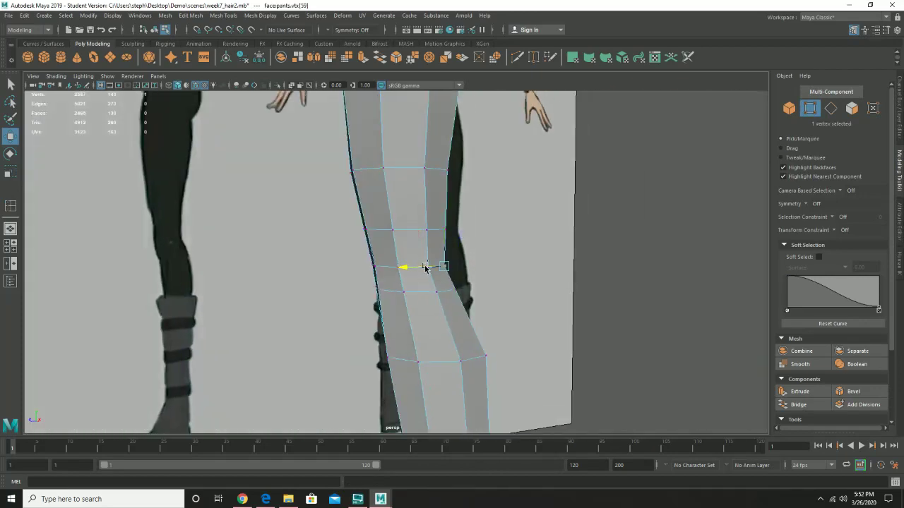
alt+drag(425, 267, 452, 262)
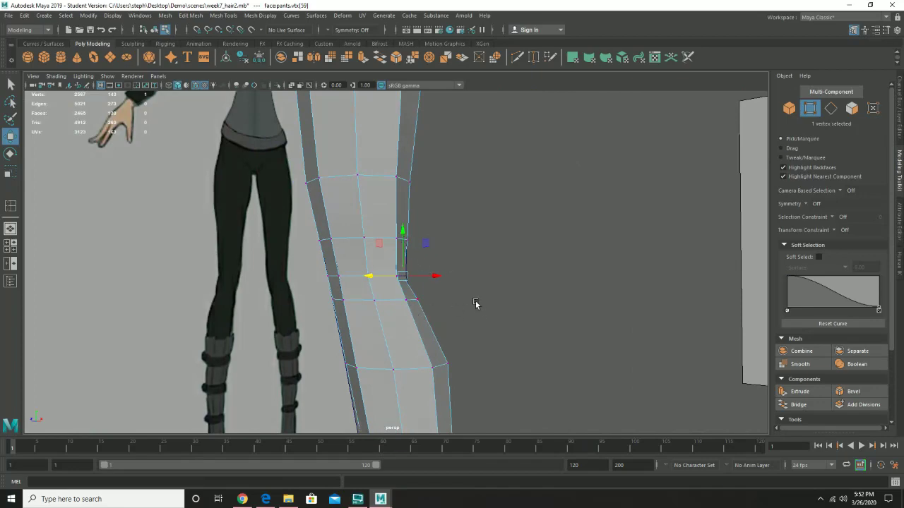
alt+drag(523, 291, 451, 308)
Return to object selection and look over the pants from hip to boot for areas that need more edge loops
alt+drag(454, 212, 349, 326)
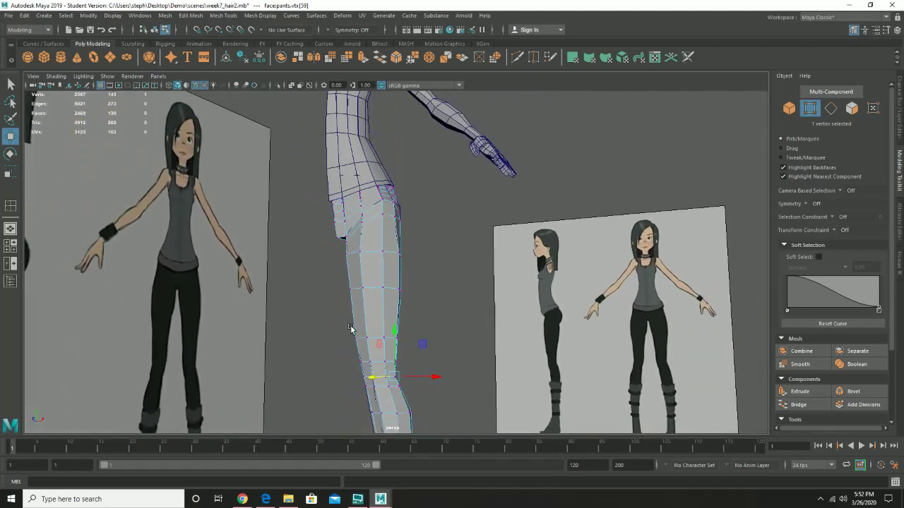
alt+drag(418, 327, 556, 358)
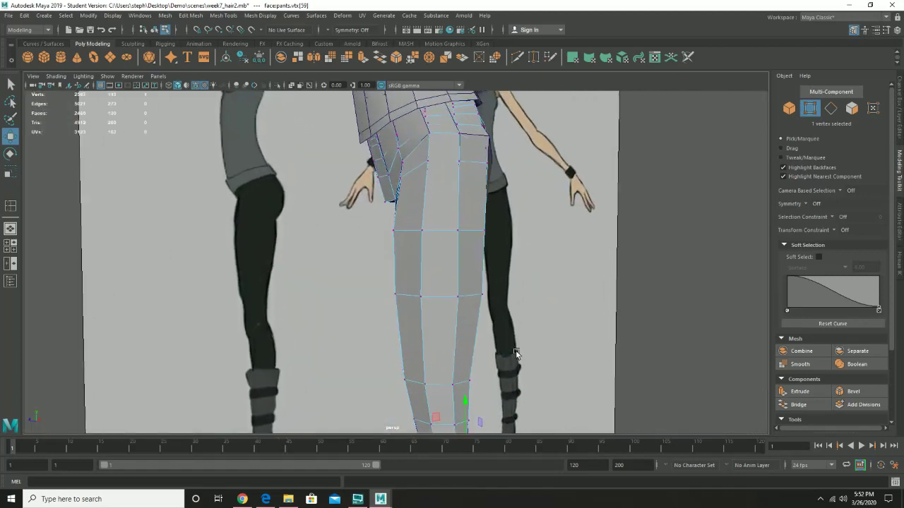
alt+drag(518, 289, 493, 300)
alt+middle_drag(493, 300, 456, 341)
alt+drag(456, 341, 476, 339)
right_drag(434, 297, 479, 226)
alt+drag(526, 247, 414, 286)
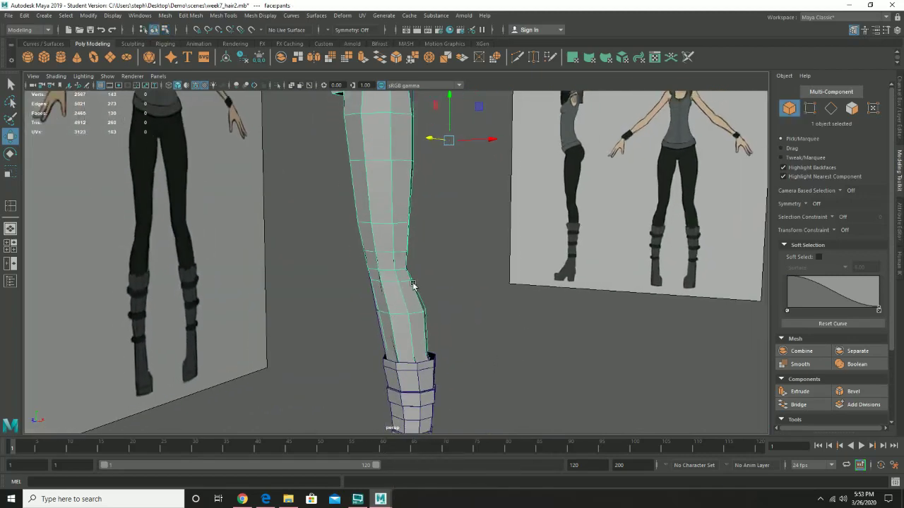
alt+middle_drag(495, 210, 518, 369)
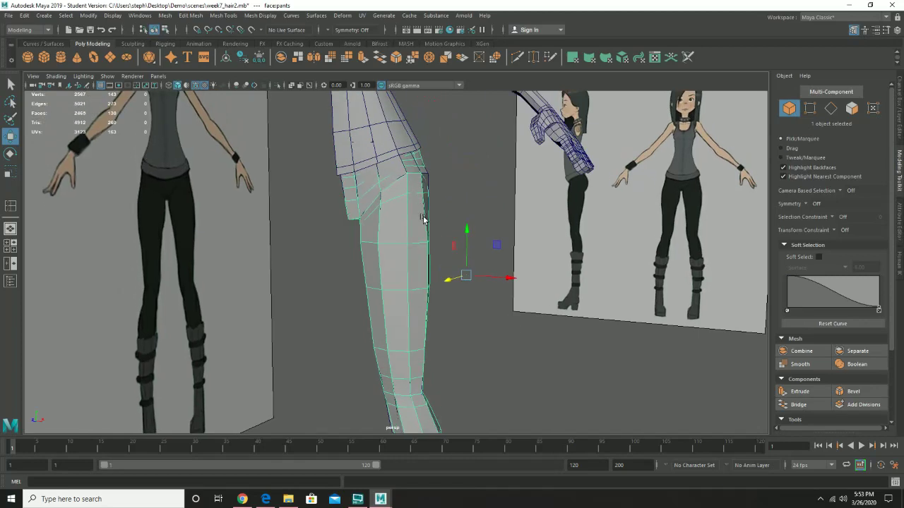
alt+middle_drag(425, 221, 439, 346)
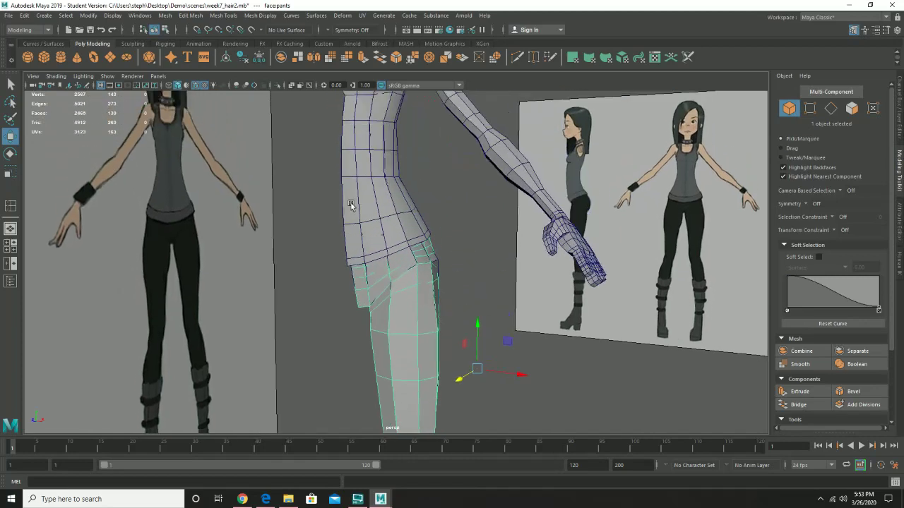
alt+middle_drag(474, 374, 443, 201)
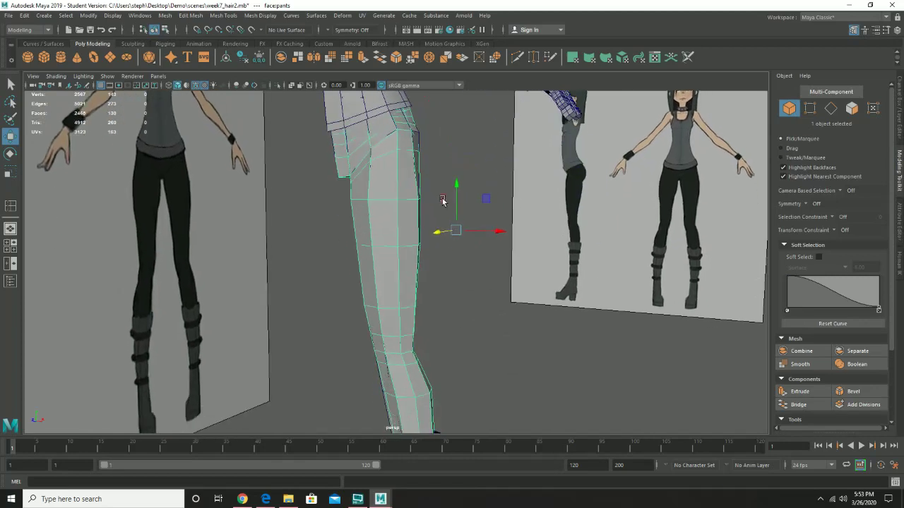
alt+middle_drag(453, 285, 477, 156)
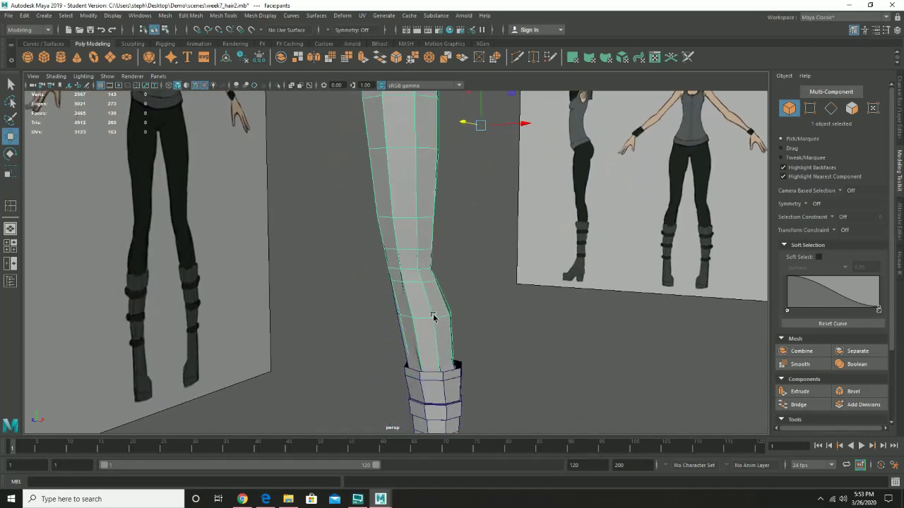
alt+middle_drag(434, 317, 385, 211)
Insert one edge loop around the pants' lower leg just above the boot and one around the lower thigh, finishing in object selection
shift+right_drag(399, 235, 365, 249)
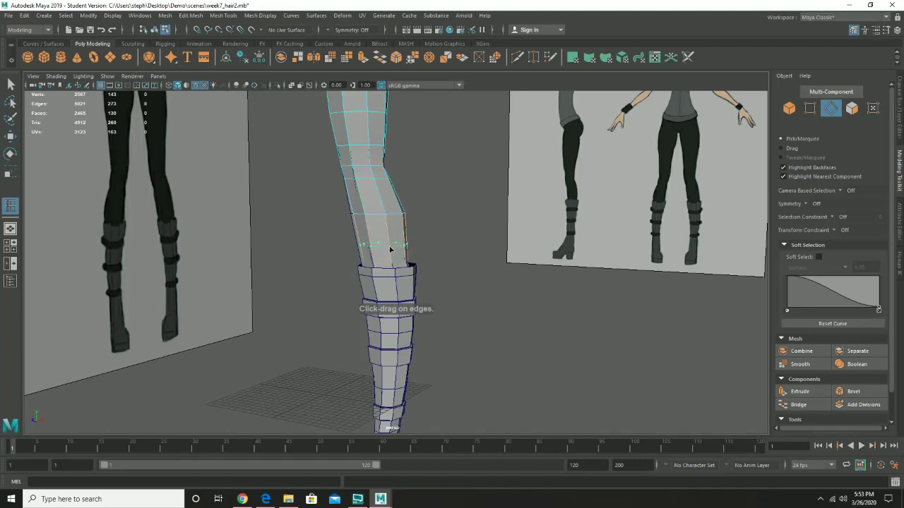
click(391, 252)
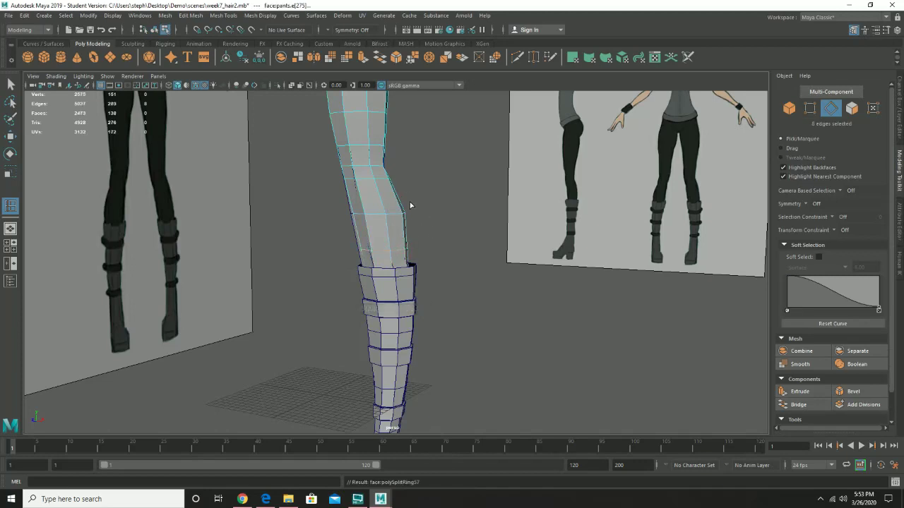
alt+middle_drag(410, 205, 438, 330)
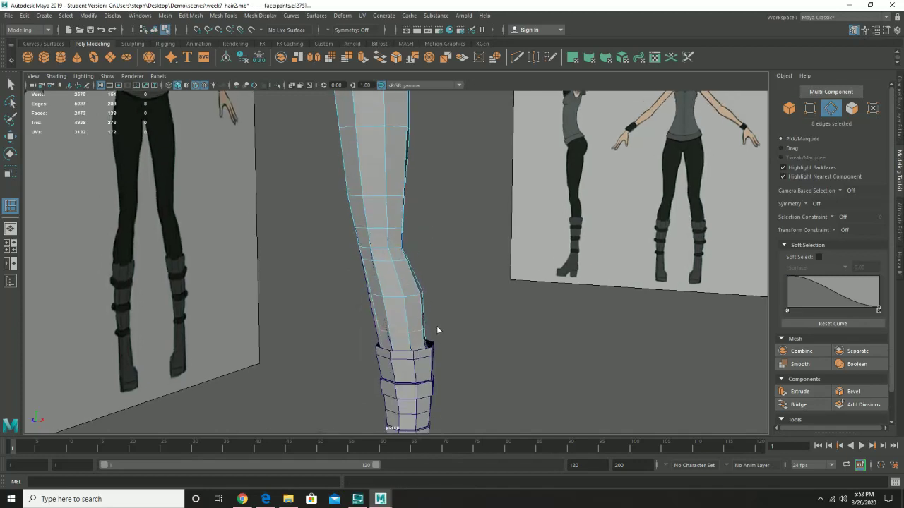
click(385, 157)
alt+middle_drag(432, 207, 448, 384)
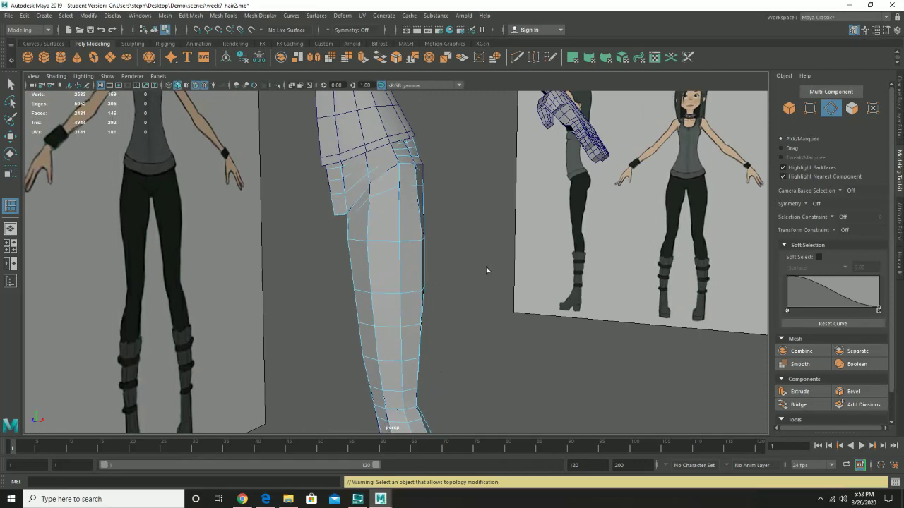
mouse_move(485, 248)
alt+mouse_down()
mouse_move(359, 241)
mouse_move(491, 242)
alt+mouse_up()
key(w)
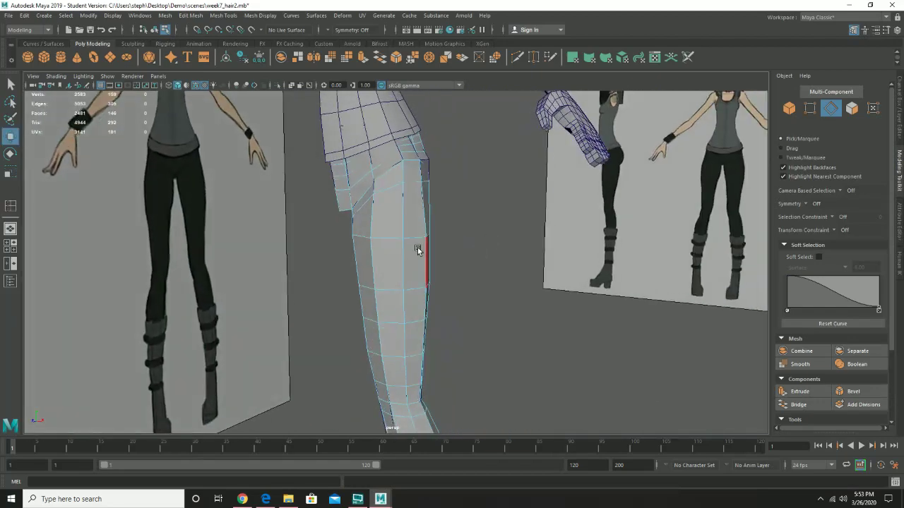
right_drag(418, 247, 455, 227)
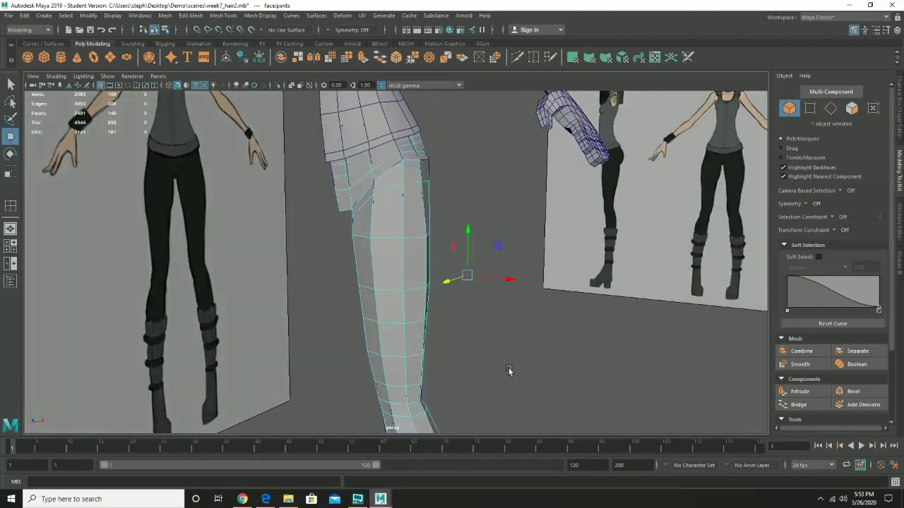
Select the shirt mesh and insert an edge loop around it just below the waist
alt+drag(508, 369, 467, 339)
alt+middle_drag(442, 243, 469, 415)
alt+right_drag(377, 238, 589, 317)
click(400, 264)
alt+drag(399, 264, 470, 281)
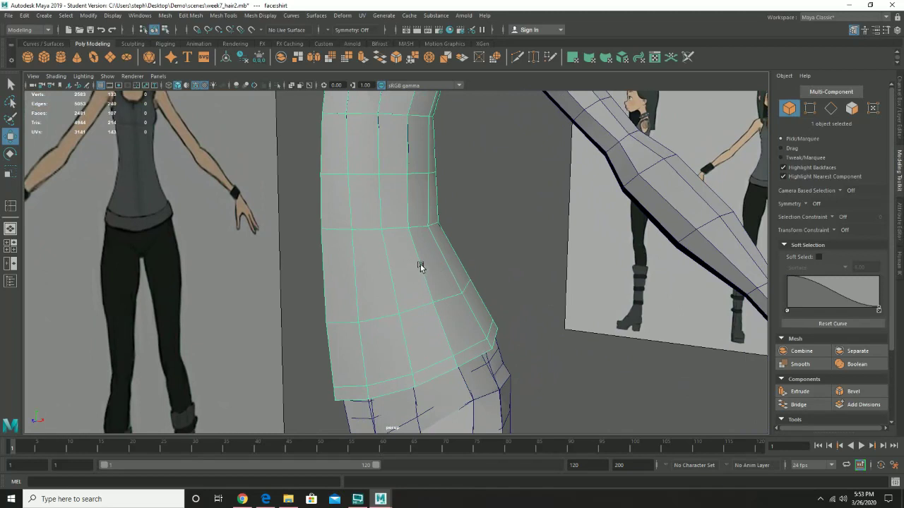
shift+right_drag(420, 267, 390, 277)
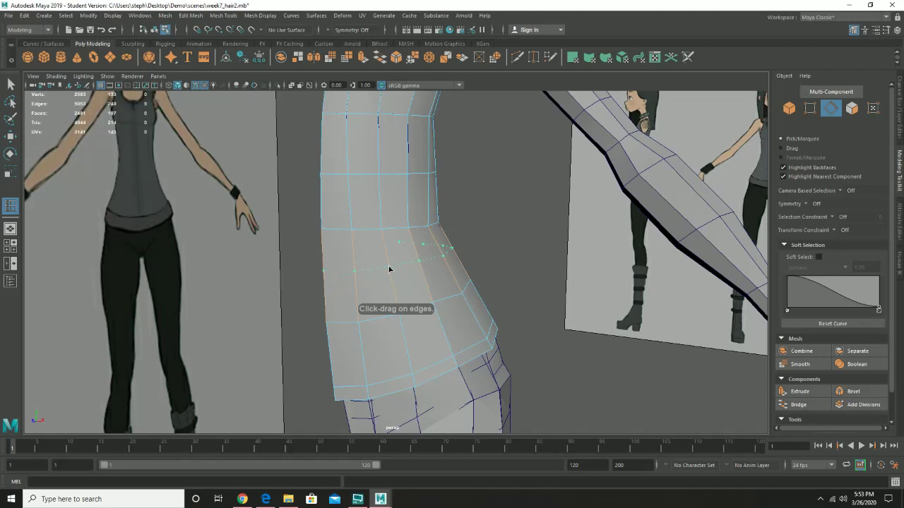
click(389, 270)
Select the shirt's edge loop just below the new one and move it slightly down to even out the spacing
key(w)
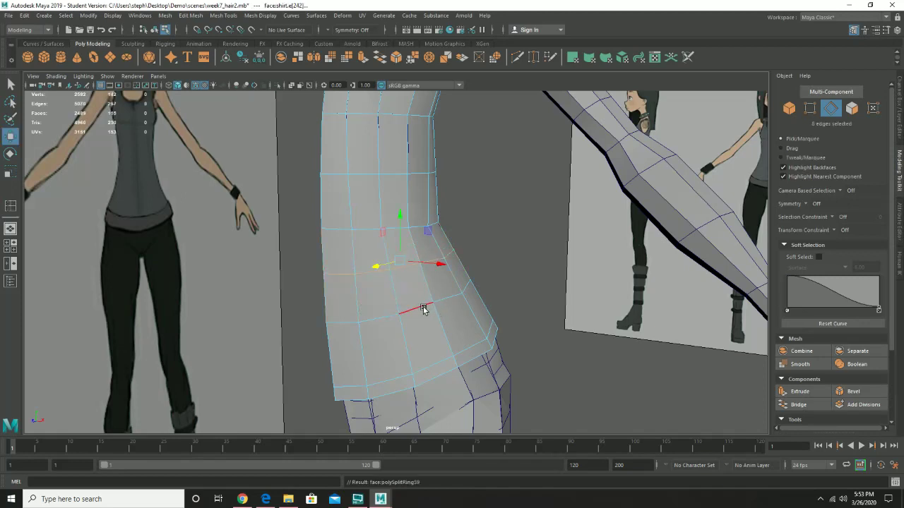
double_click(423, 307)
drag(412, 278, 415, 283)
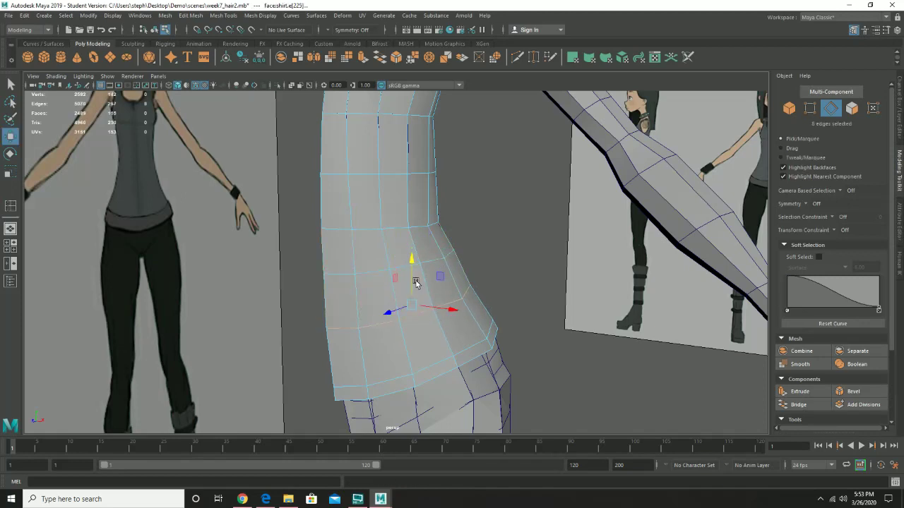
mouse_move(416, 323)
alt+mouse_down()
mouse_move(460, 312)
mouse_move(502, 317)
mouse_move(522, 306)
mouse_move(462, 298)
mouse_move(416, 312)
alt+mouse_up()
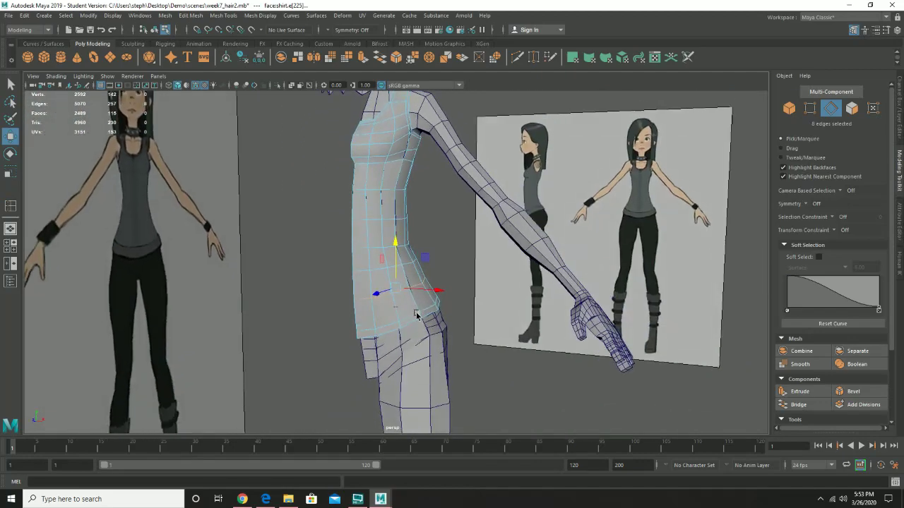
Select the boots mesh, return to object selection, and look over the boot's edge loops
alt+right_drag(496, 333, 321, 358)
alt+middle_drag(501, 356, 464, 150)
mouse_move(461, 360)
alt+middle_down()
mouse_move(463, 226)
mouse_move(477, 175)
alt+middle_up()
alt+drag(471, 245, 447, 267)
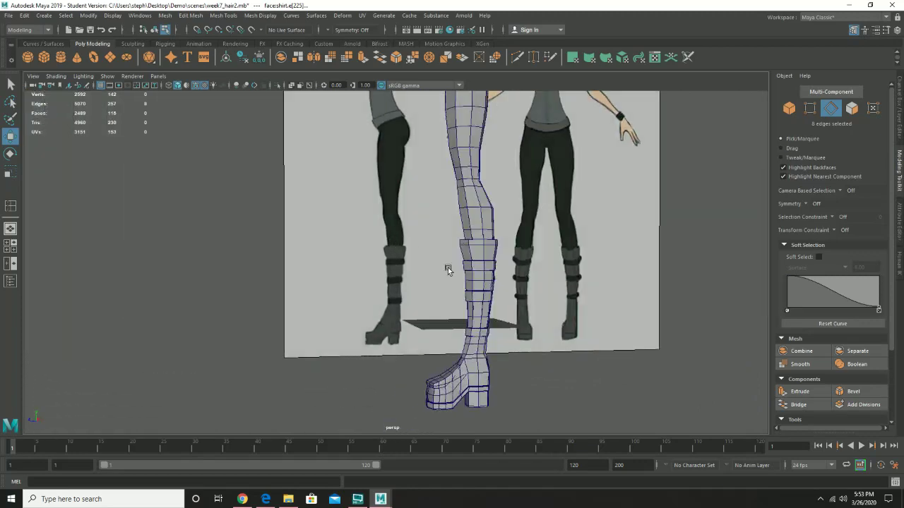
click(490, 282)
alt+drag(494, 320, 540, 329)
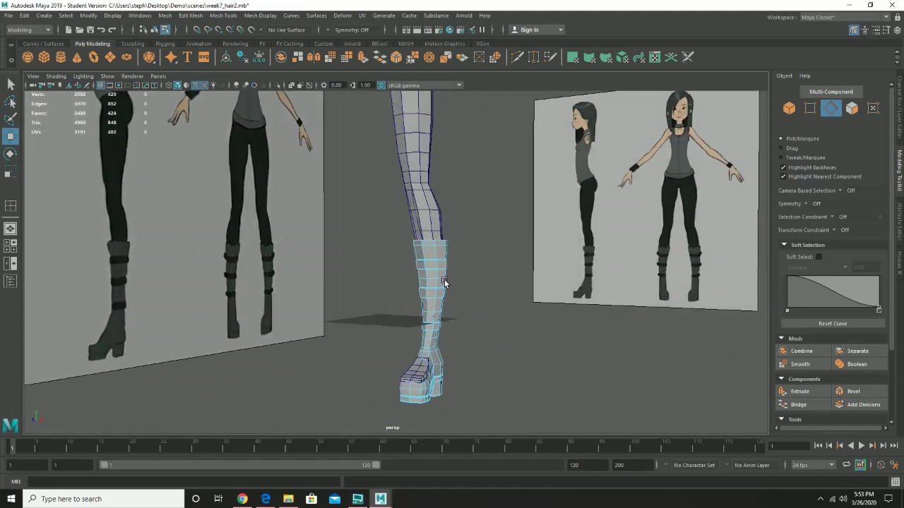
right_drag(441, 239, 469, 229)
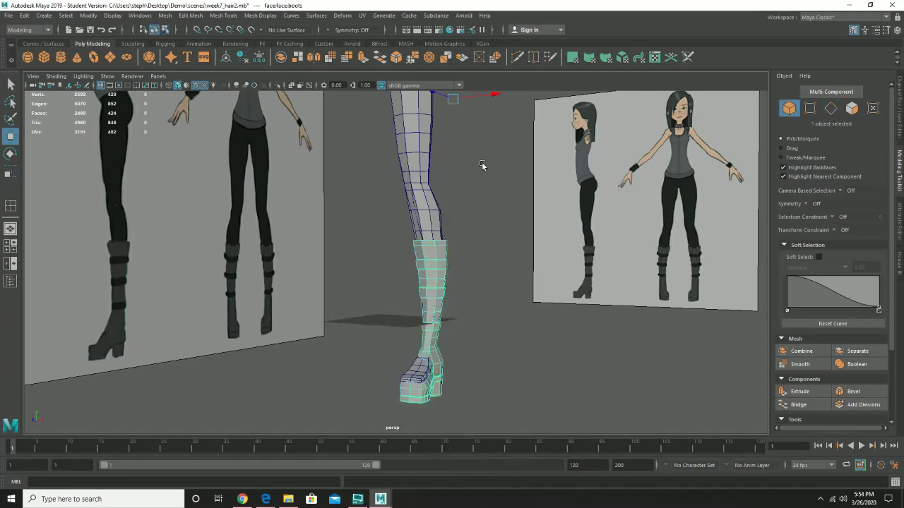
Examine the edge spacing on the torso, hips and arm
alt+middle_drag(482, 165, 487, 387)
alt+drag(439, 245, 466, 252)
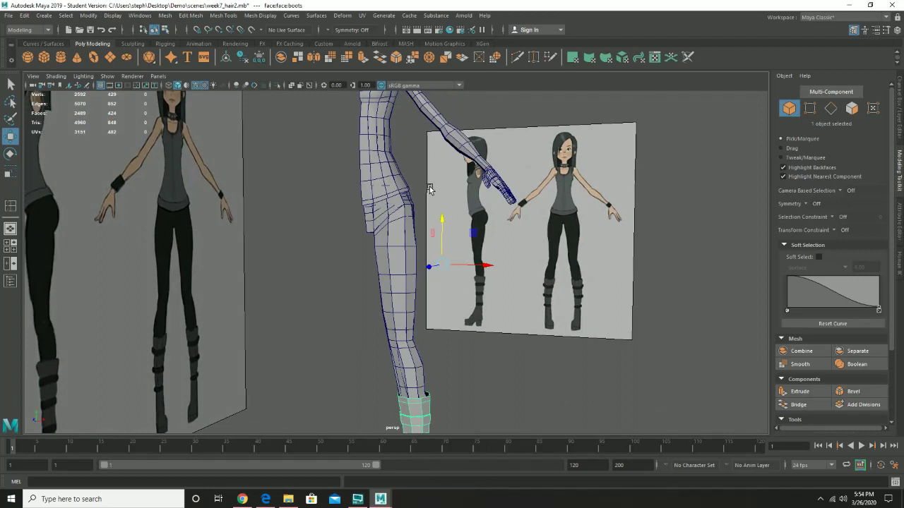
alt+right_drag(469, 163, 604, 247)
alt+middle_drag(543, 182, 521, 314)
alt+drag(472, 266, 470, 266)
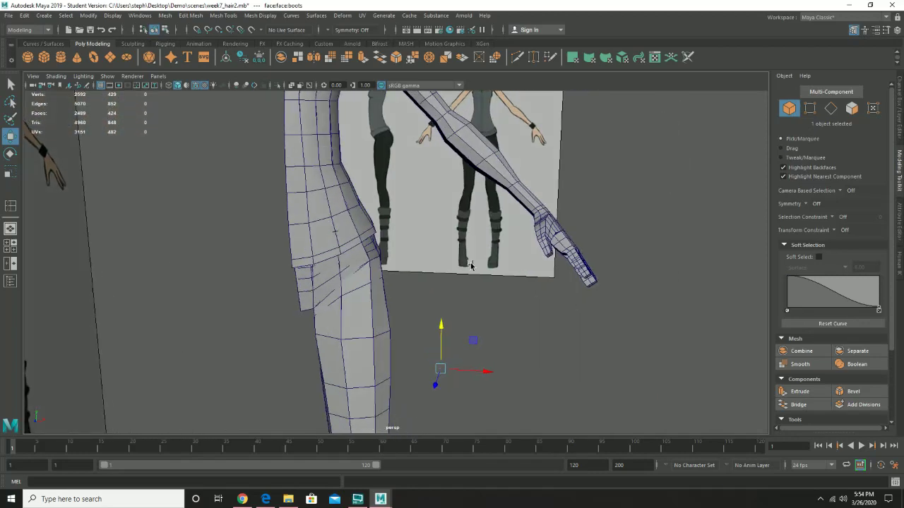
alt+drag(455, 210, 489, 319)
alt+right_drag(494, 226, 599, 281)
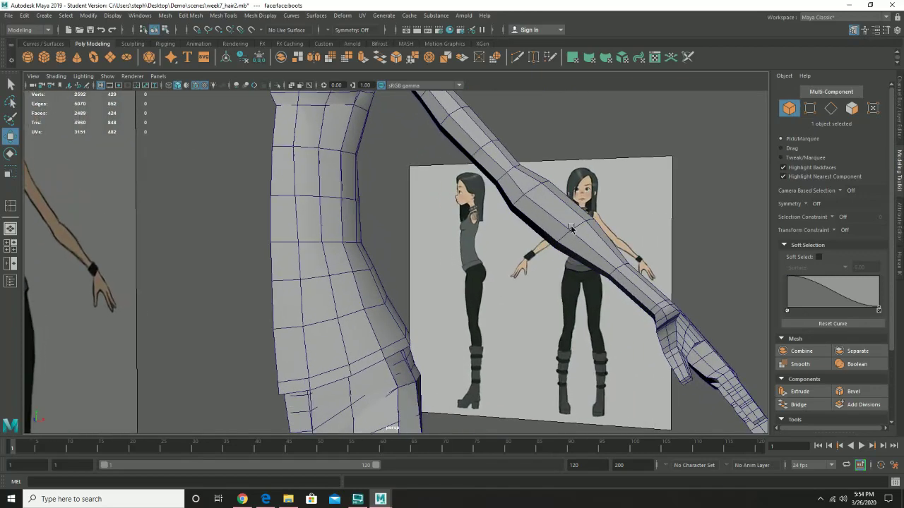
Select the body mesh and insert three edge loops around the forearm, spaced between the elbow and the wrist
click(571, 229)
alt+drag(579, 256, 504, 244)
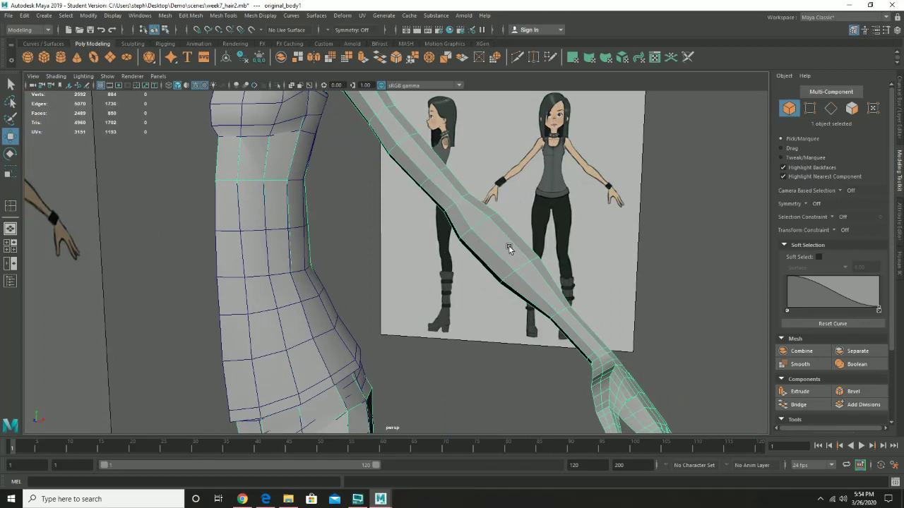
shift+right_drag(511, 241, 487, 246)
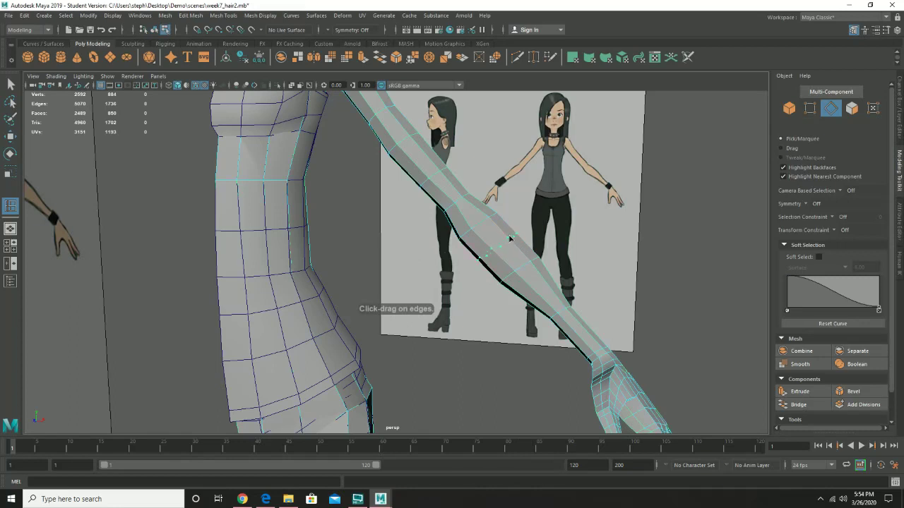
click(550, 288)
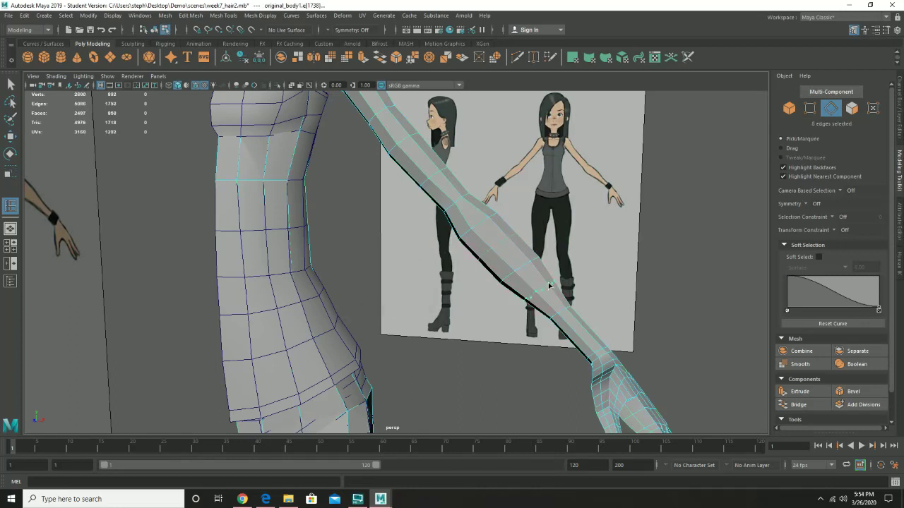
click(585, 323)
click(588, 333)
drag(584, 332, 584, 334)
key(r)
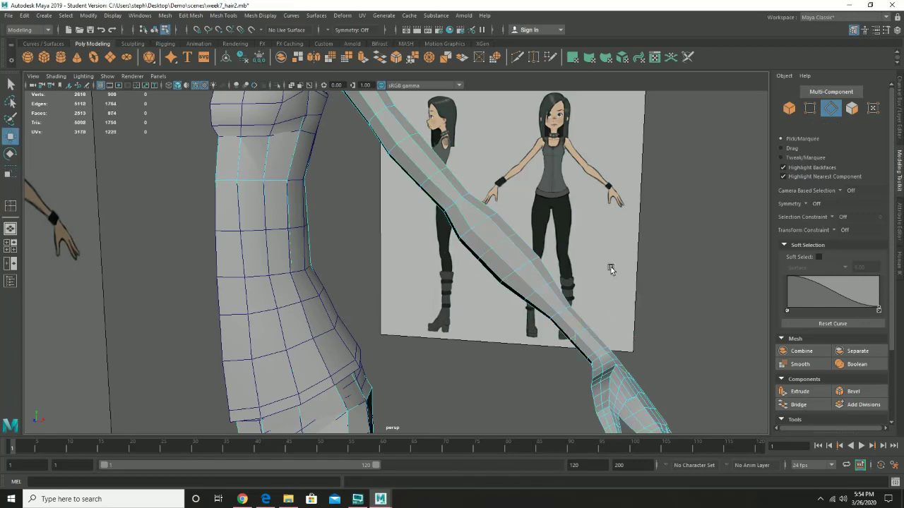
Return the body mesh to object selection and insert an edge loop around the shoulder, just outside the shirt's armhole
alt+drag(467, 196, 508, 288)
alt+middle_drag(427, 183, 426, 261)
alt+right_drag(459, 296, 515, 287)
right_click(466, 241)
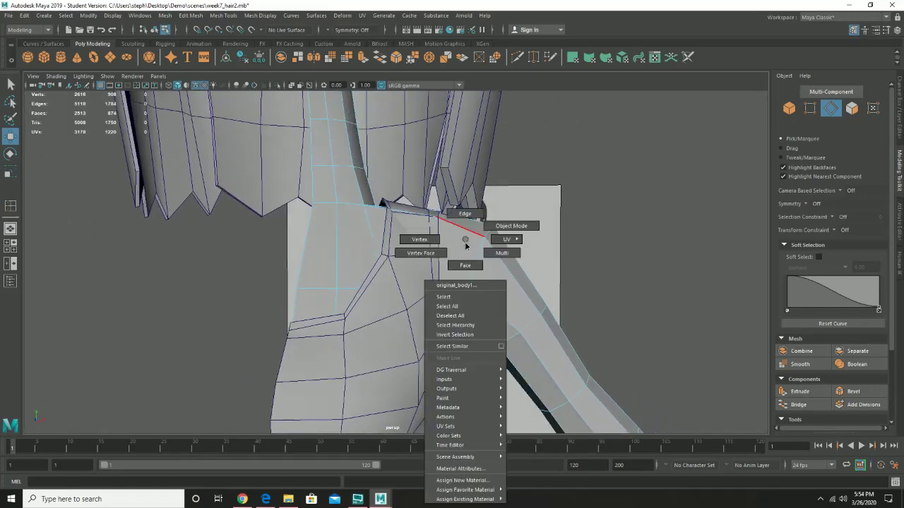
click(511, 226)
shift+right_click(467, 239)
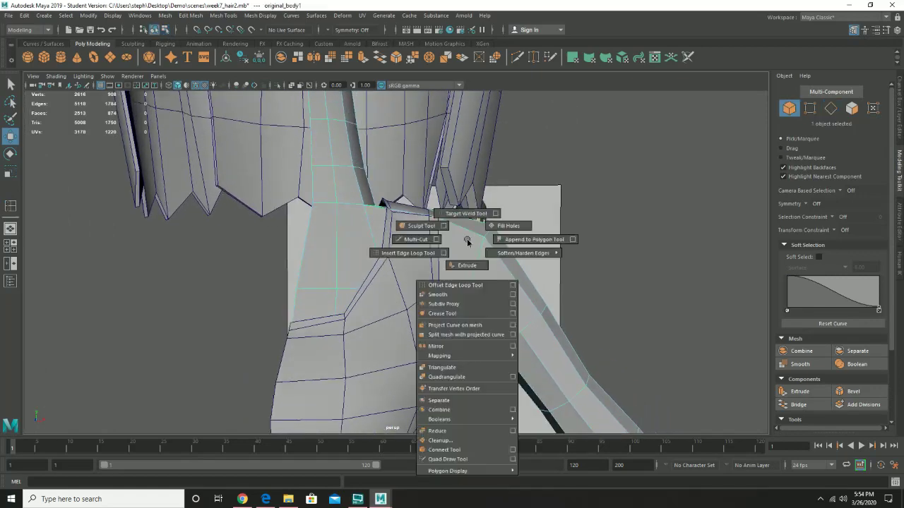
click(424, 252)
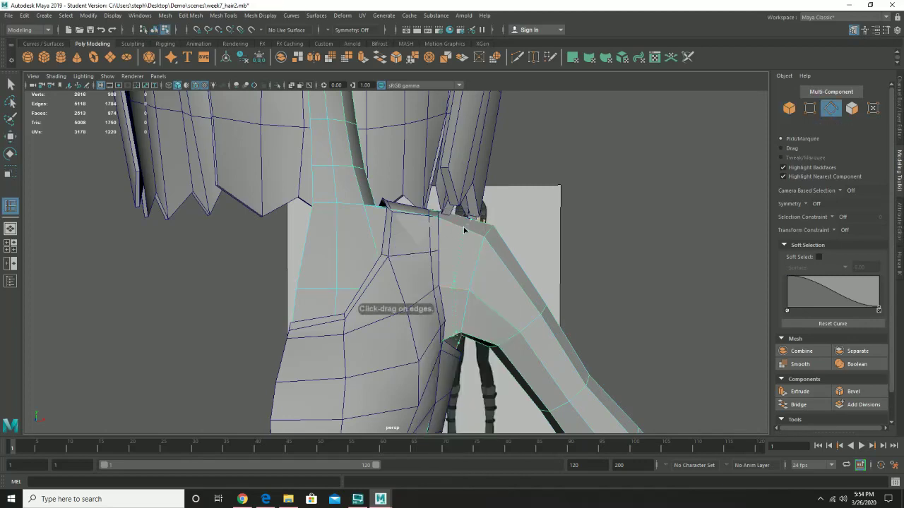
drag(455, 228, 434, 317)
alt+right_drag(433, 317, 547, 401)
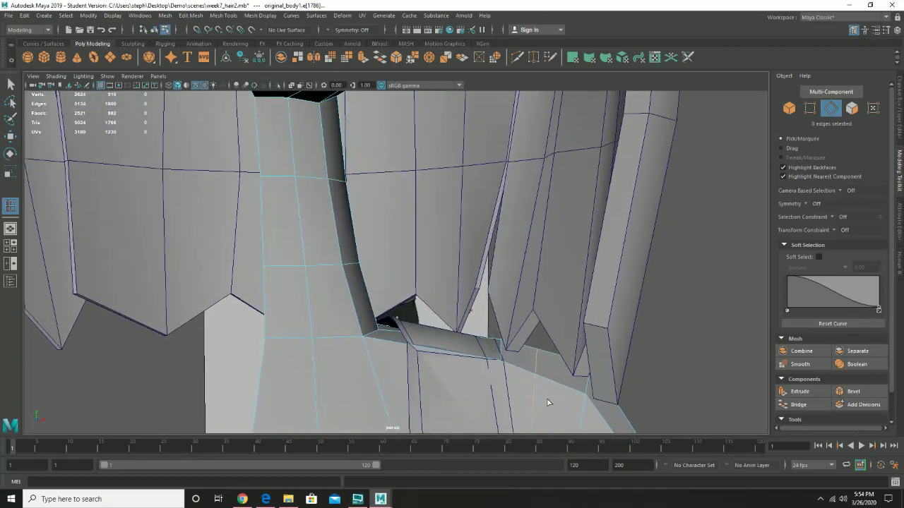
Select the two top edges of the new shoulder loop and raise them slightly to round the shoulder
alt+drag(503, 338, 516, 252)
key(w)
click(439, 256)
alt+middle_drag(516, 252, 734, 252)
alt+drag(485, 250, 474, 282)
shift+click(425, 261)
click(382, 277)
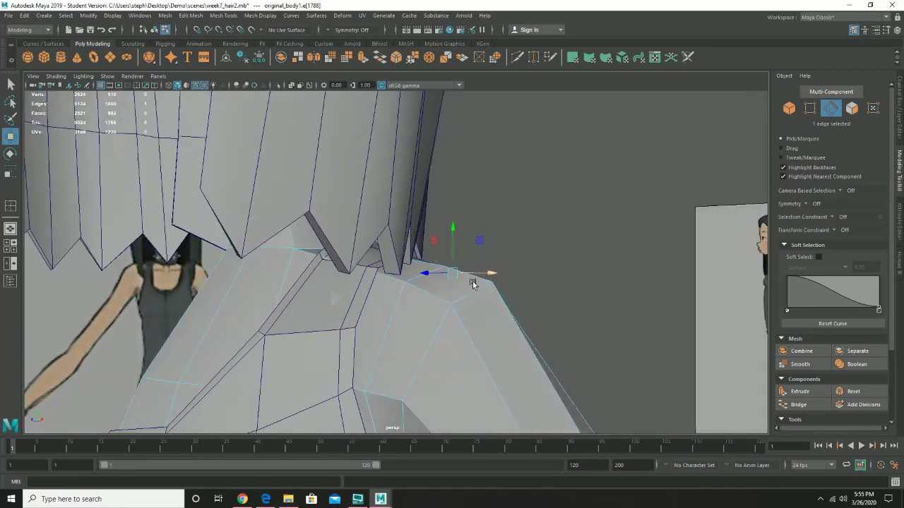
shift+click(424, 258)
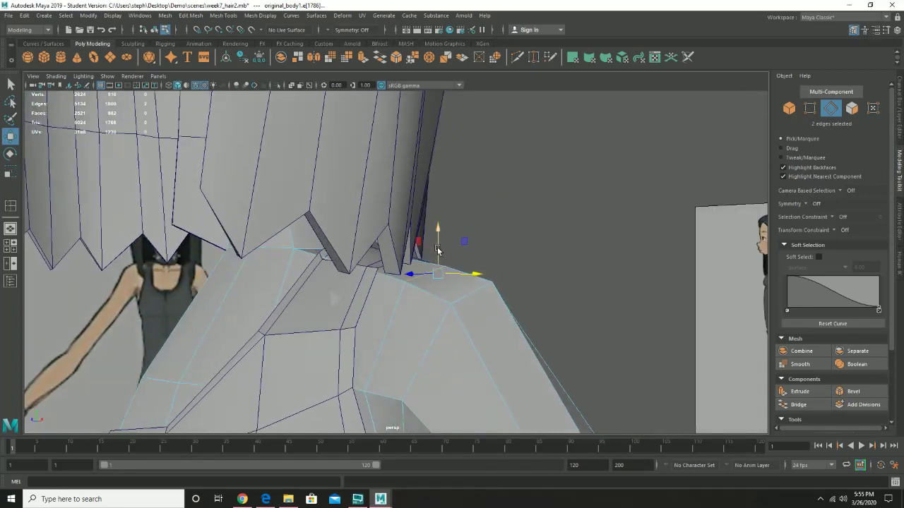
drag(438, 247, 442, 242)
Return the body mesh to object selection and insert an edge loop around the upper arm, just below the shoulder
alt+drag(486, 302, 446, 299)
mouse_move(446, 299)
right_down()
mouse_move(476, 230)
mouse_move(443, 301)
right_up()
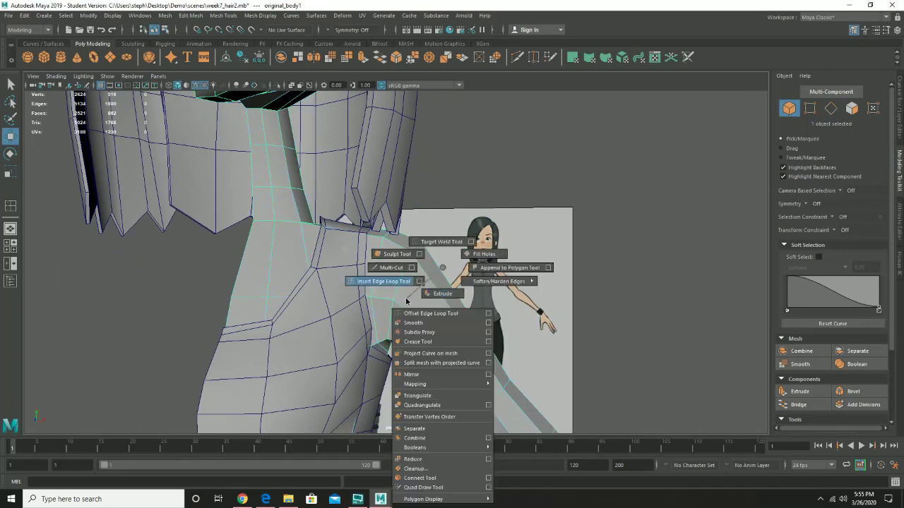
click(384, 281)
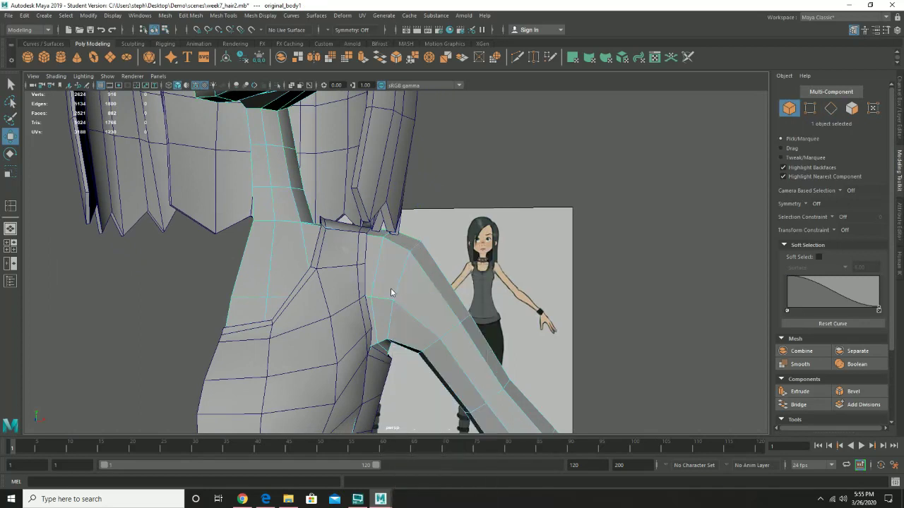
click(428, 285)
alt+drag(429, 285, 447, 277)
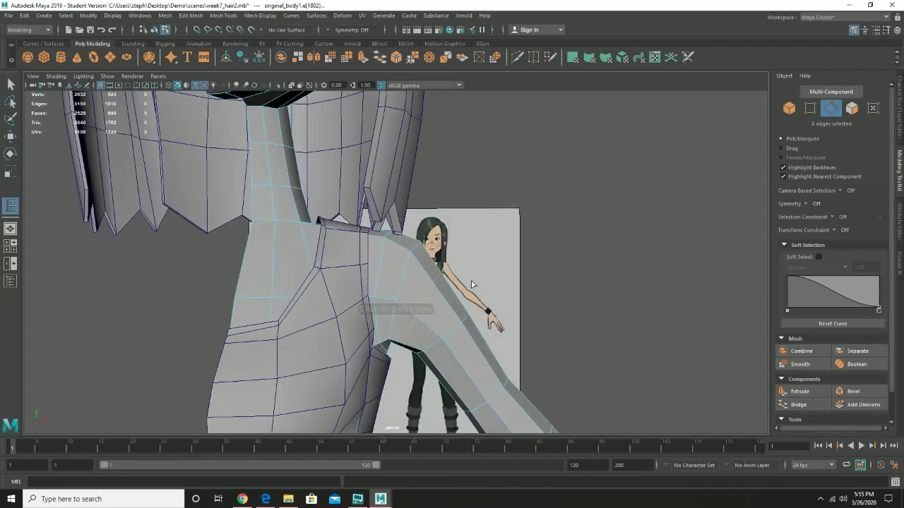
Select the top vertices of the new upper-arm loop and move them outward to round the shoulder's profile
key(w)
right_drag(447, 277, 409, 242)
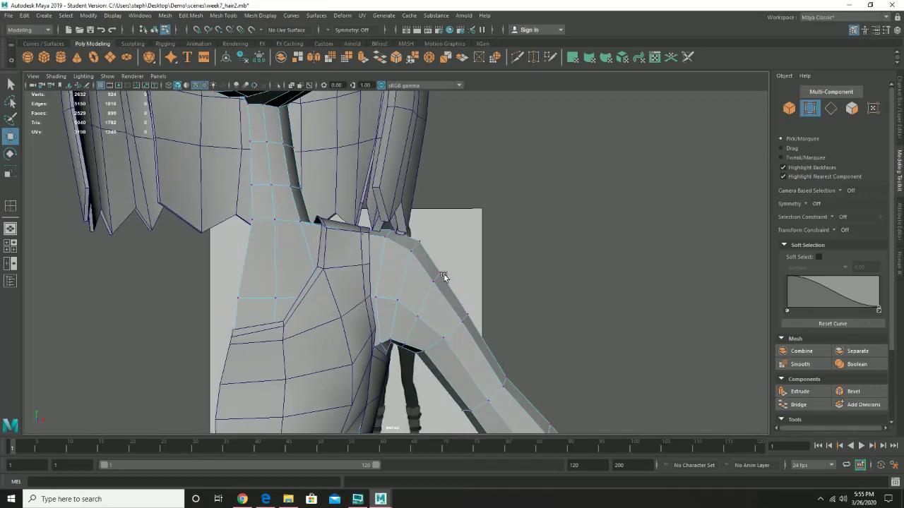
drag(439, 278, 441, 279)
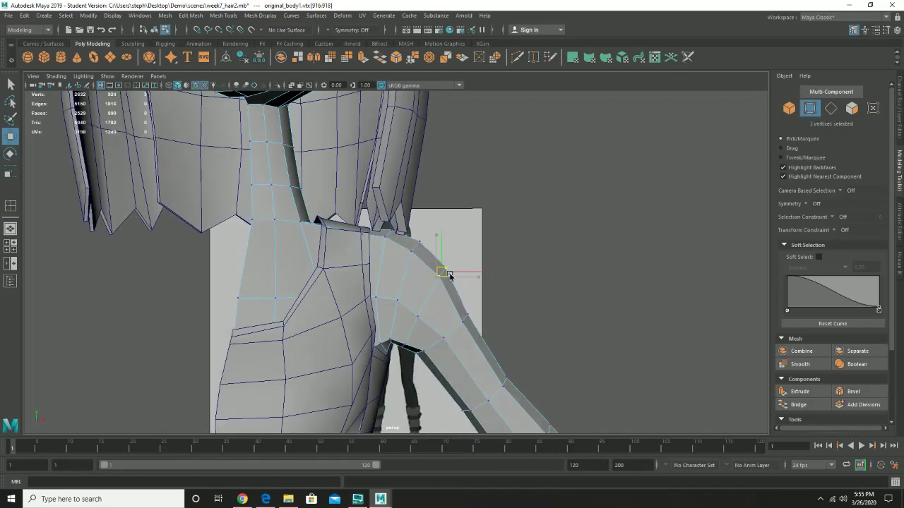
Adjust the underarm vertices of the upper-arm loops one at a time to even out the armpit
alt+drag(532, 313, 397, 339)
alt+right_drag(397, 338, 443, 373)
alt+middle_drag(443, 372, 417, 285)
mouse_move(382, 282)
alt+mouse_down()
mouse_move(435, 367)
mouse_move(365, 318)
mouse_move(378, 282)
alt+mouse_up()
click(350, 307)
click(375, 317)
drag(406, 308, 412, 311)
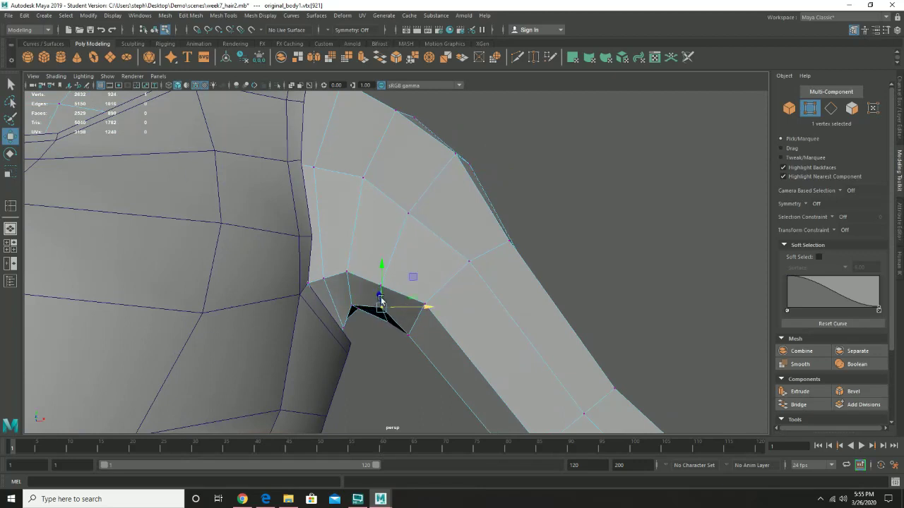
click(353, 307)
drag(353, 284, 374, 296)
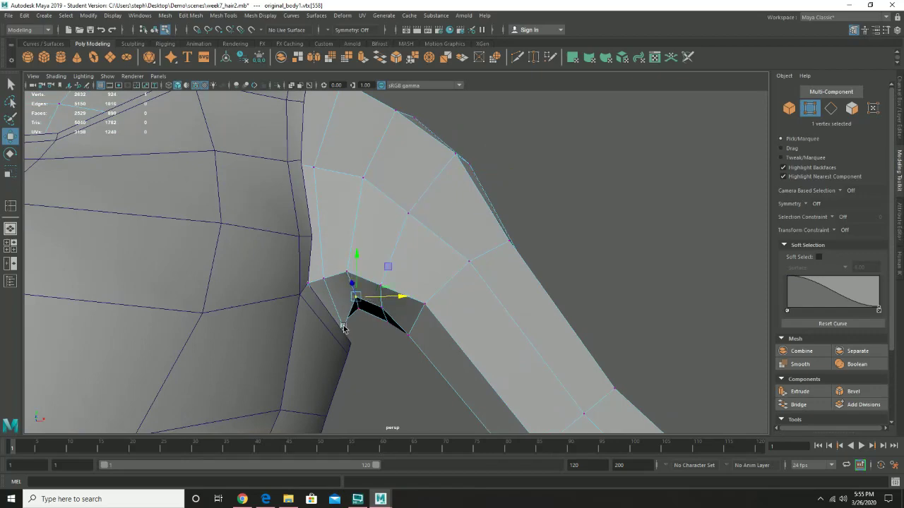
click(343, 328)
alt+drag(345, 327, 369, 344)
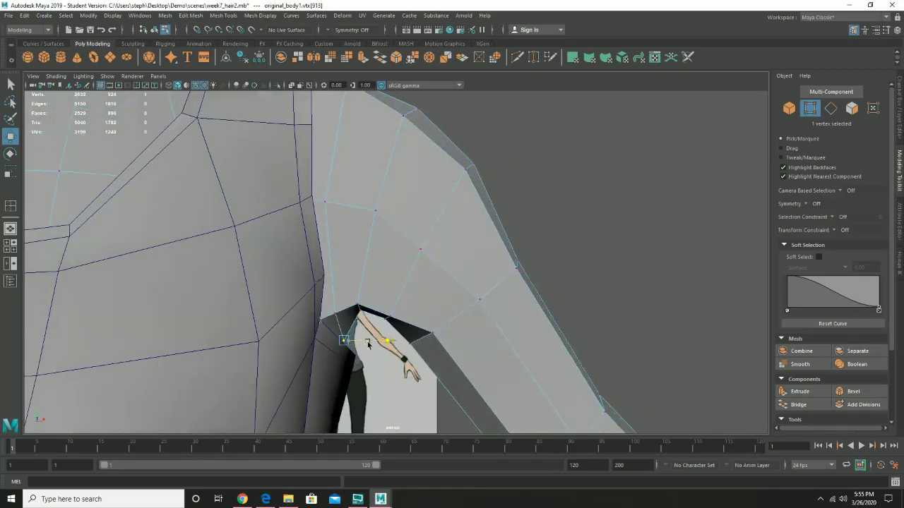
Return the body mesh to object selection, add the eyeball to the selection, and isolate both in the view
alt+right_drag(434, 340, 276, 307)
alt+drag(439, 265, 419, 274)
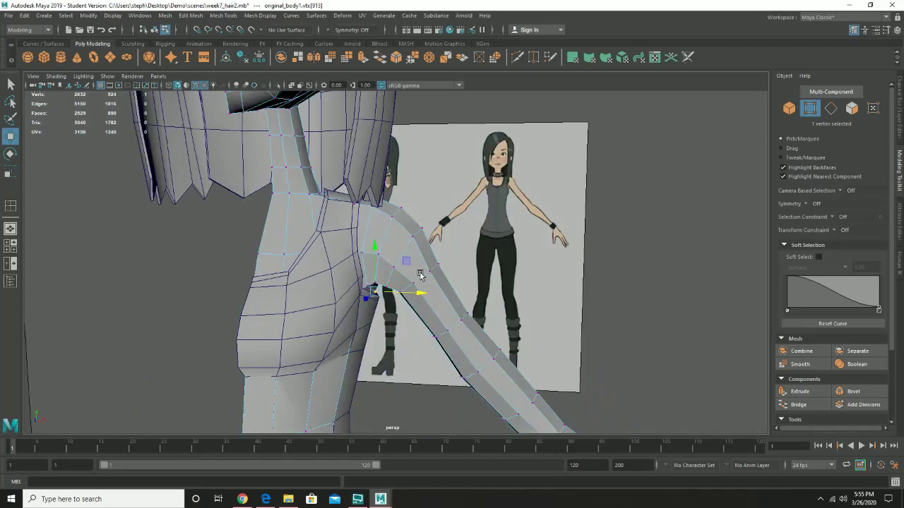
alt+right_drag(536, 290, 360, 269)
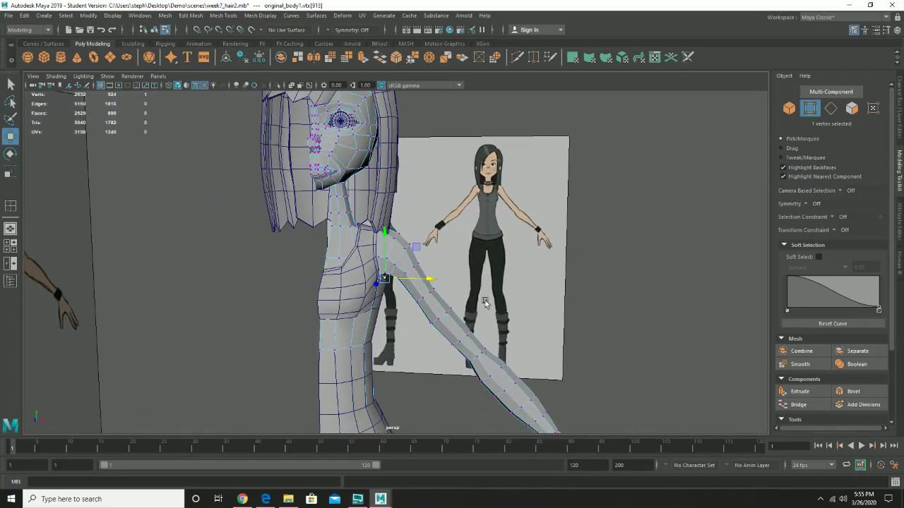
alt+right_drag(485, 302, 452, 300)
alt+drag(435, 311, 459, 320)
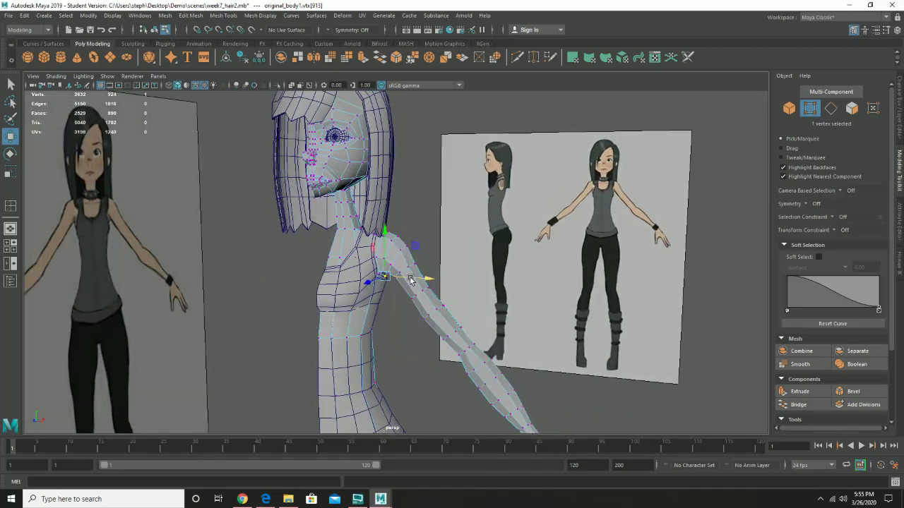
right_drag(405, 240, 451, 226)
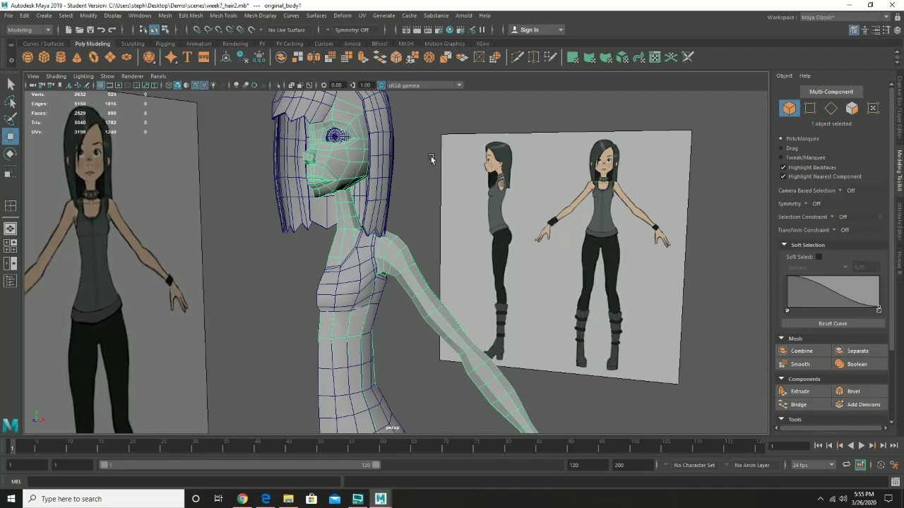
shift+click(335, 138)
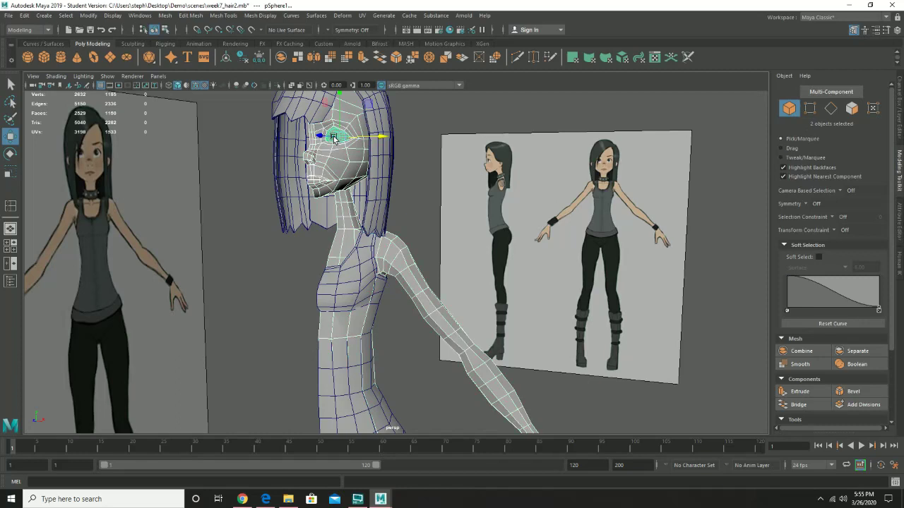
click(107, 76)
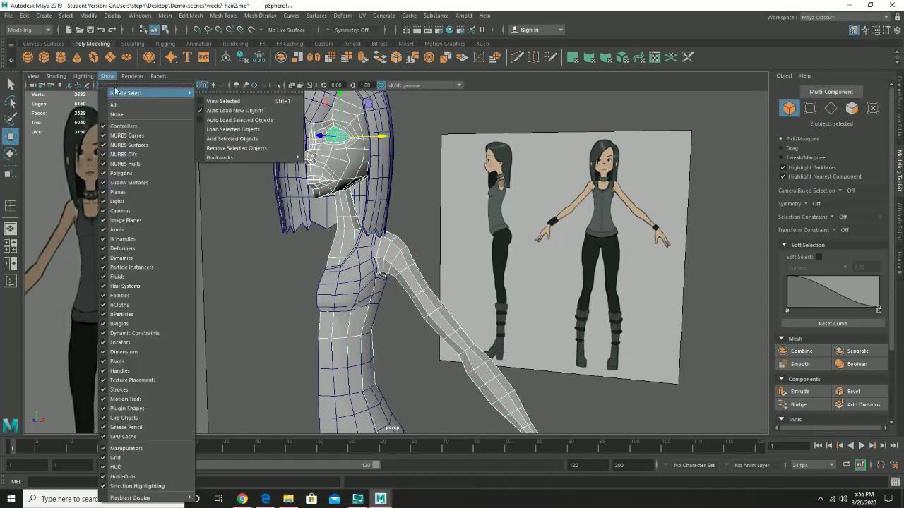
mouse_move(137, 95)
click(222, 102)
Examine the face topology, previewing the head and eyeball smoothed before restoring the unsmoothed display
alt+drag(460, 167, 380, 185)
alt+middle_drag(388, 228, 442, 329)
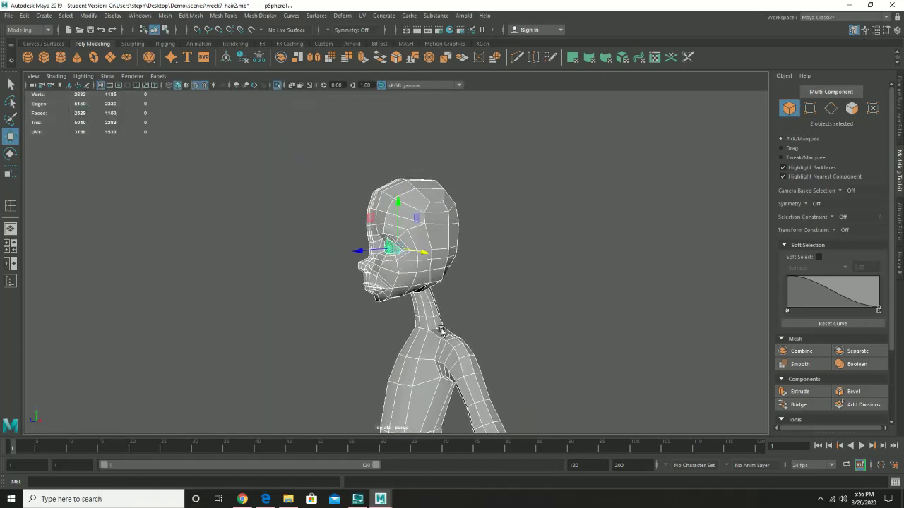
alt+right_drag(405, 272, 575, 391)
alt+drag(361, 291, 391, 267)
alt+right_drag(392, 268, 460, 314)
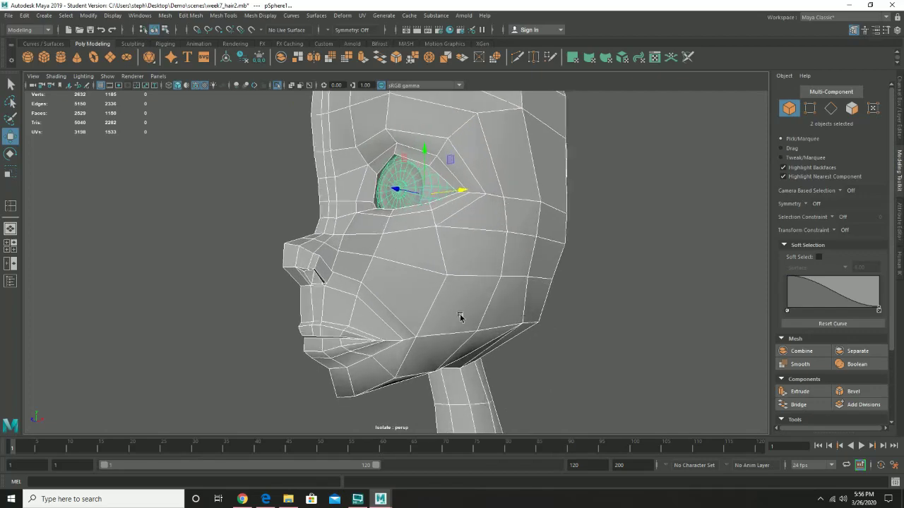
alt+drag(459, 315, 452, 282)
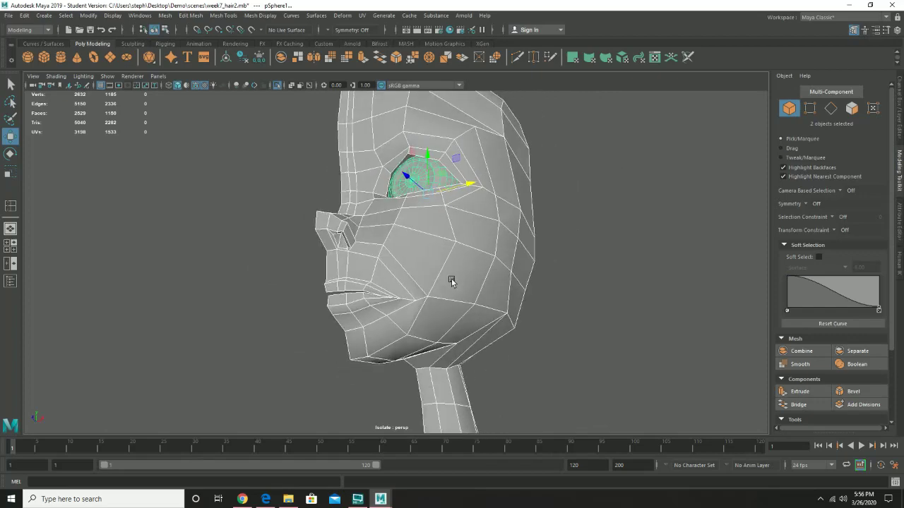
key(3)
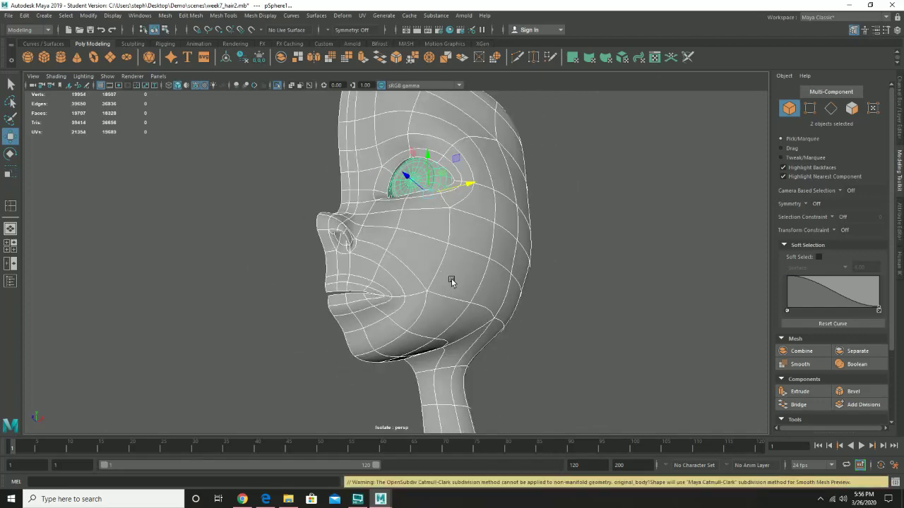
key(1)
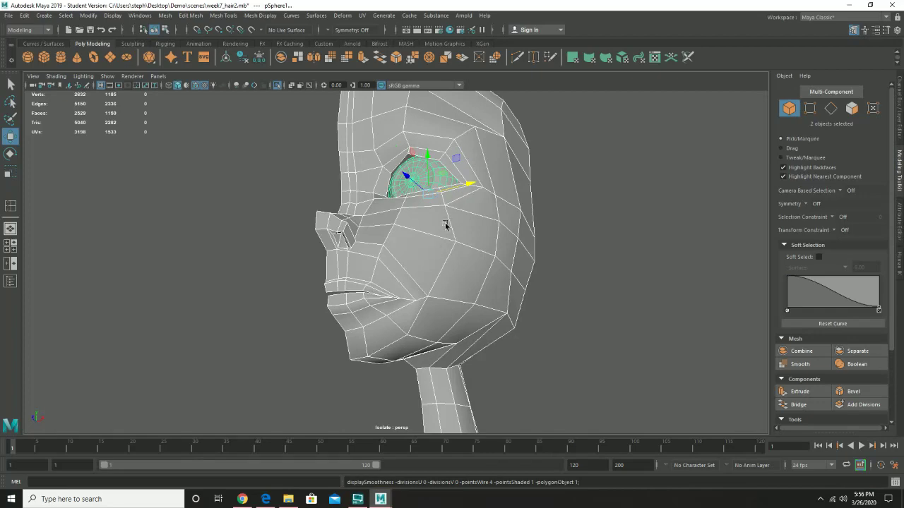
Examine how the eyelid edges fit around the eyeball from the front and side
alt+drag(447, 221, 399, 288)
scroll(406, 283, up, 4)
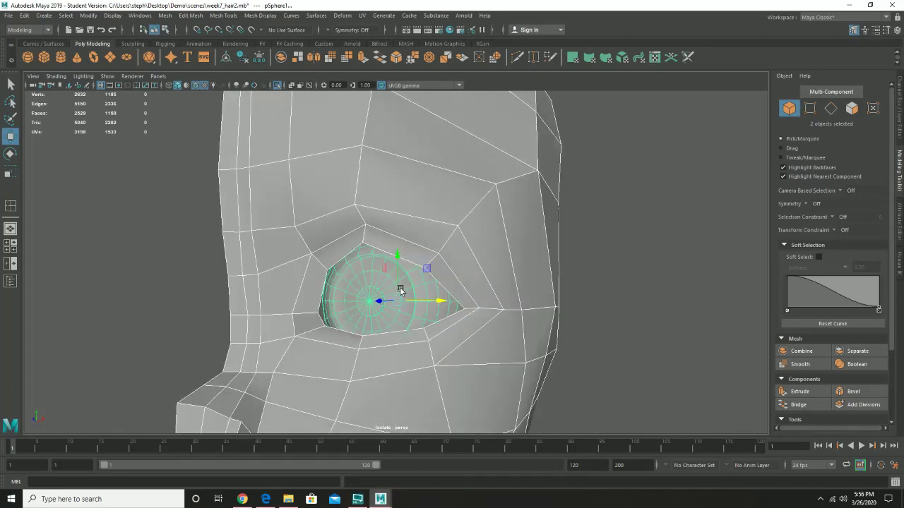
scroll(387, 364, down, 4)
alt+middle_drag(386, 362, 365, 289)
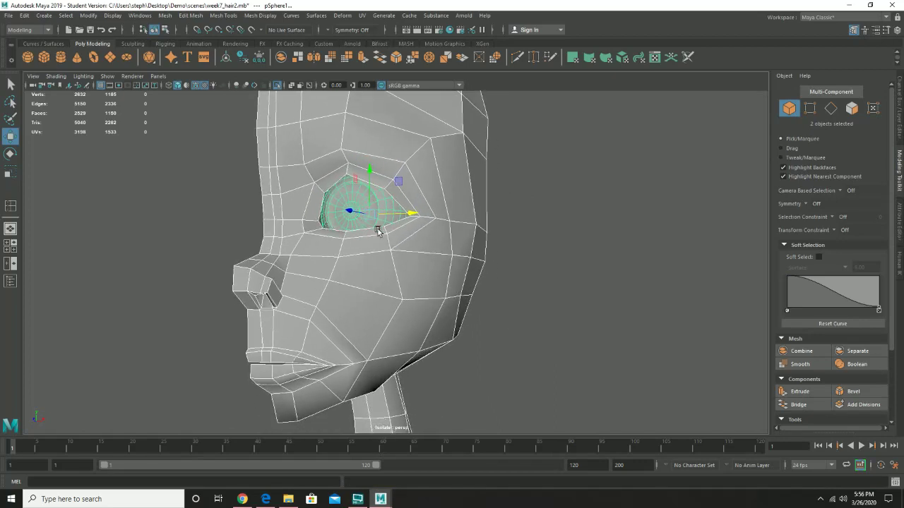
scroll(396, 227, up, 8)
scroll(419, 202, down, 8)
alt+drag(407, 202, 393, 224)
alt+middle_drag(394, 224, 374, 235)
alt+drag(375, 234, 374, 213)
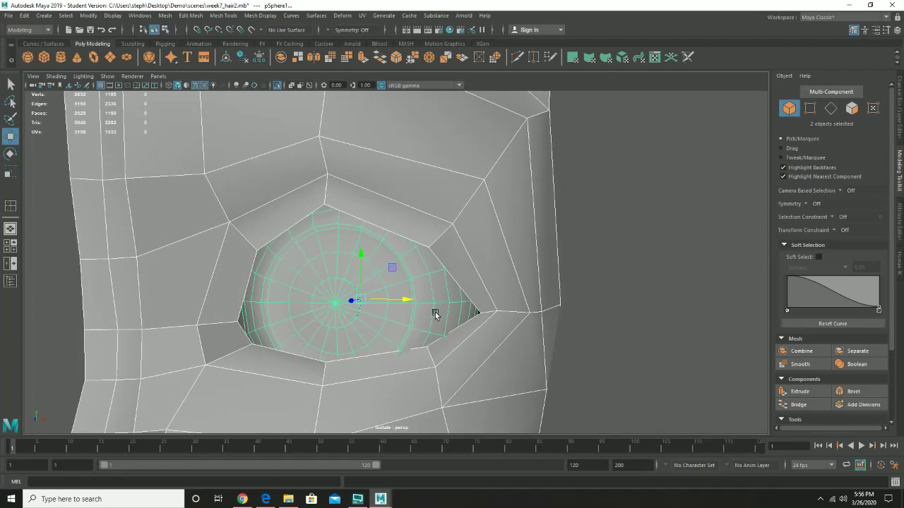
alt+drag(395, 260, 370, 256)
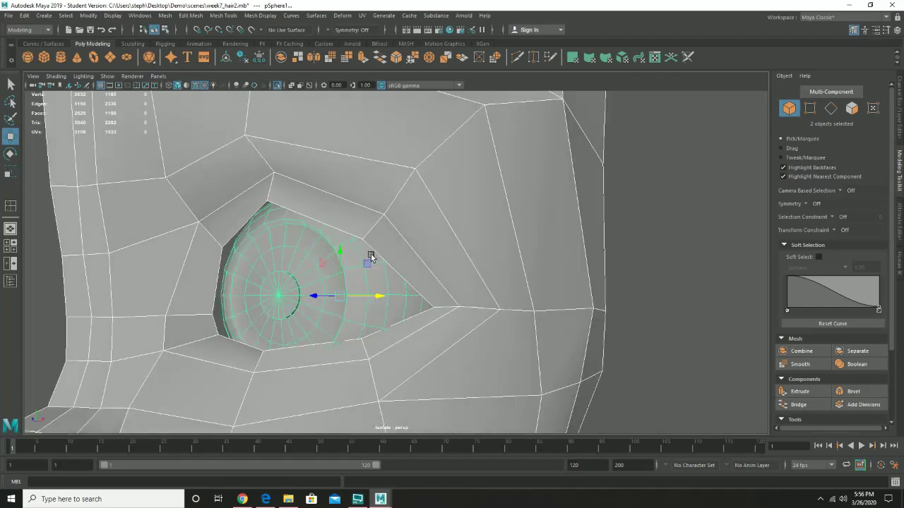
alt+drag(287, 254, 370, 200)
Select only the body mesh in object mode, leaving the eyeball unselected
click(367, 203)
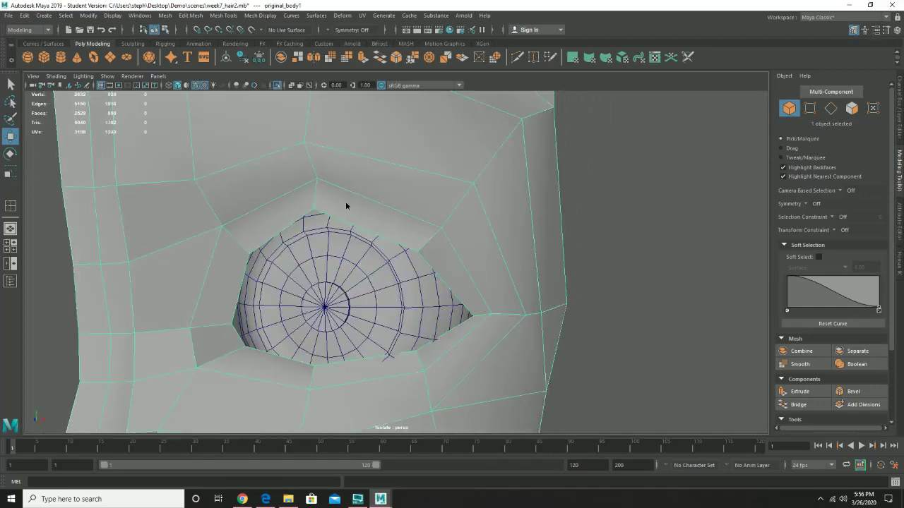
right_drag(345, 203, 366, 189)
alt+drag(340, 201, 329, 198)
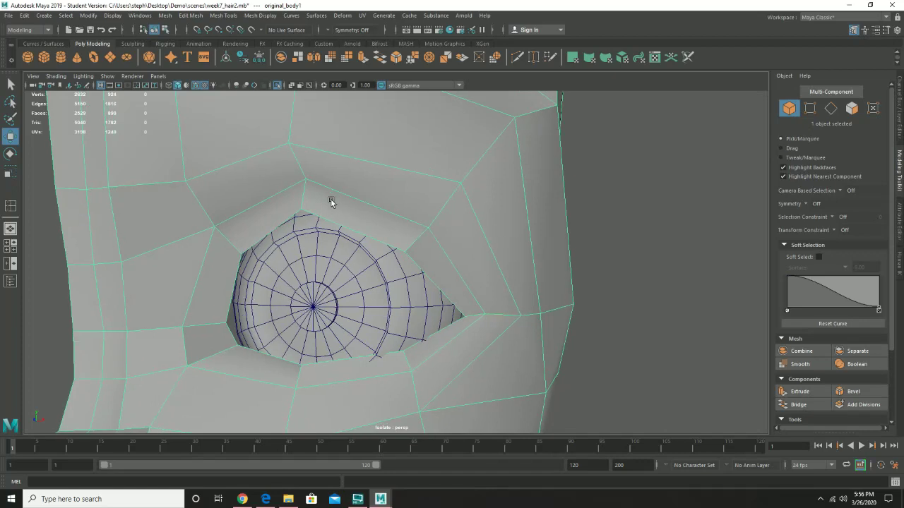
Try inserting an edge loop around the eyelids and selecting one of its upper edges, and undo it
shift+right_drag(330, 200, 288, 206)
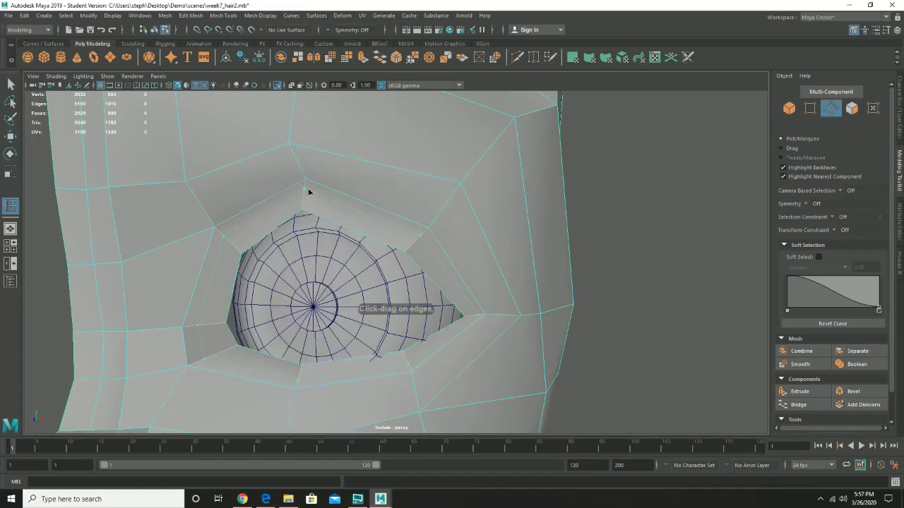
ctrl+click(309, 191)
alt+drag(308, 191, 286, 208)
key(w)
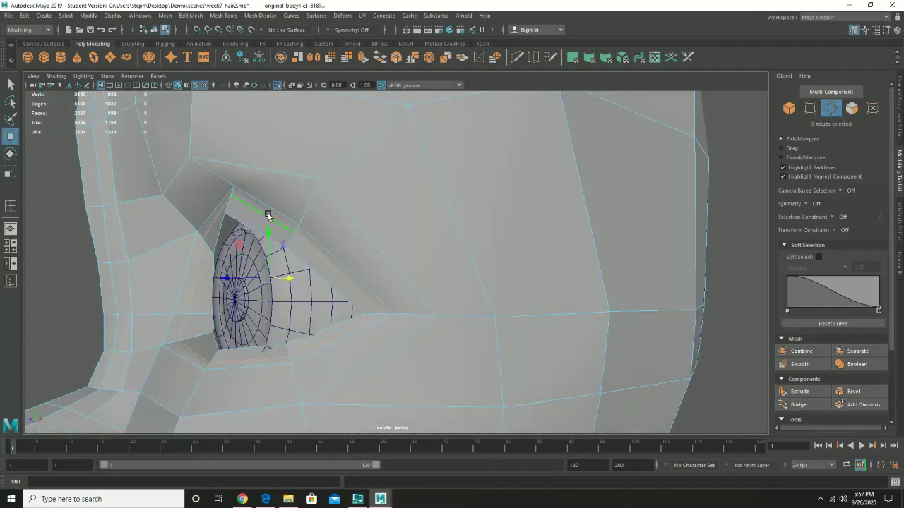
click(268, 215)
alt+drag(265, 226, 333, 208)
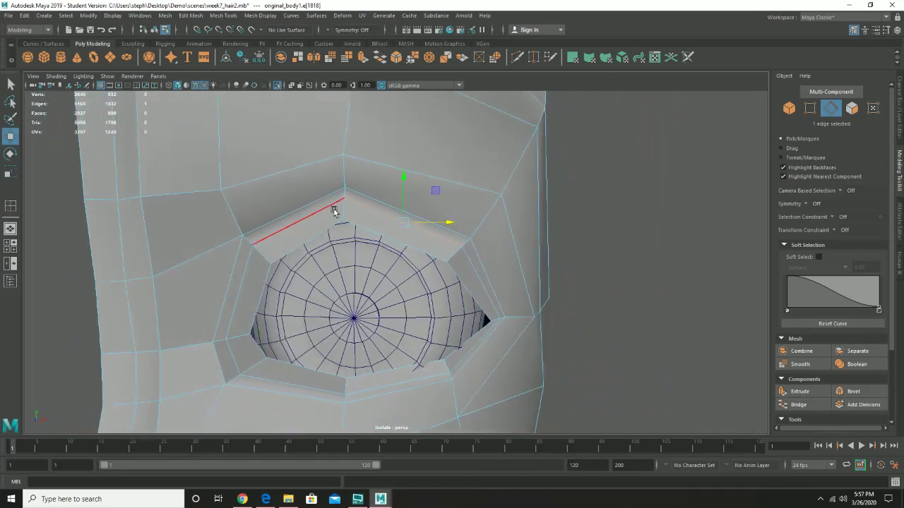
key(ctrl+z)
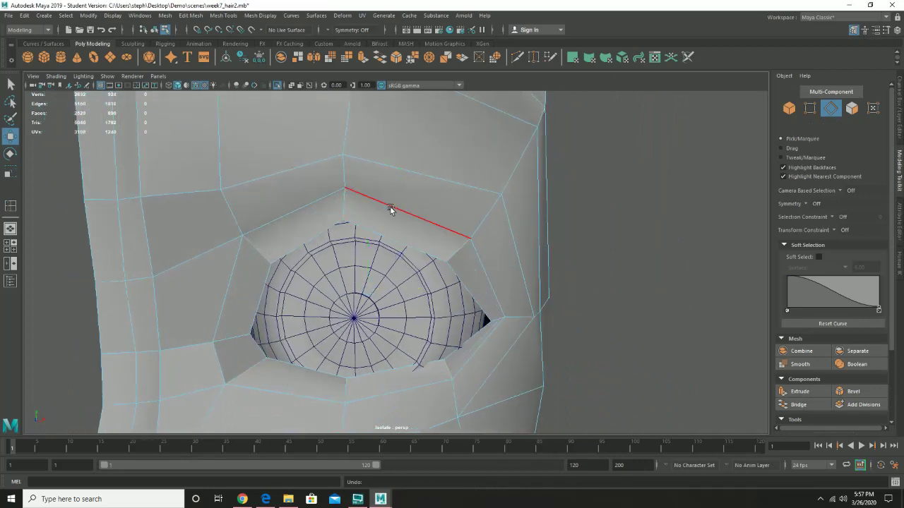
Insert an edge loop around the eye opening near the eyelids' outer rim, and accept the student-version save notice
right_drag(389, 205, 413, 196)
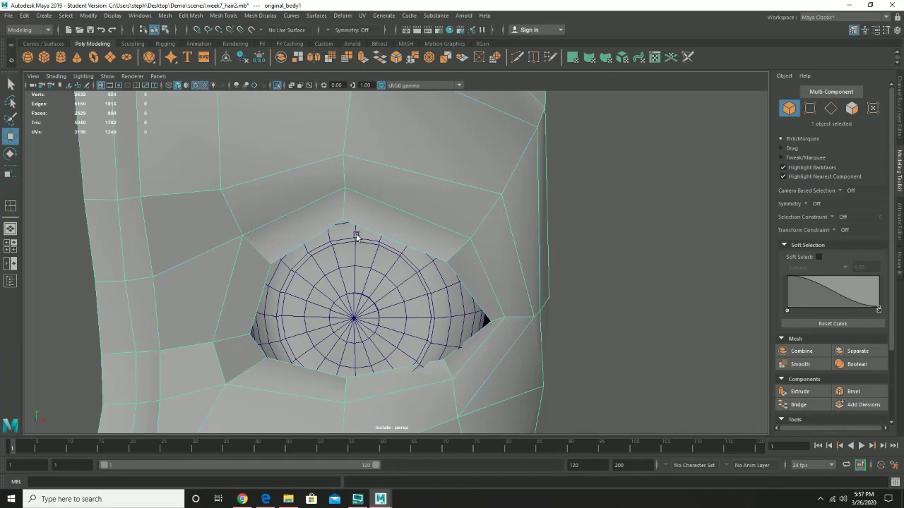
right_drag(344, 209, 299, 222)
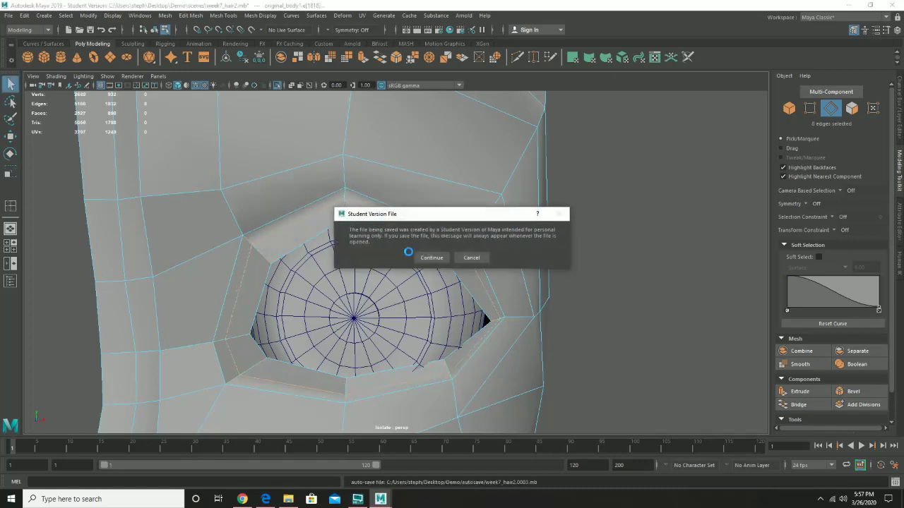
click(429, 257)
Select the two upper edges of the new outer eyelid loop, shift them in depth, and check their fit around the eyeball
key(w)
click(388, 215)
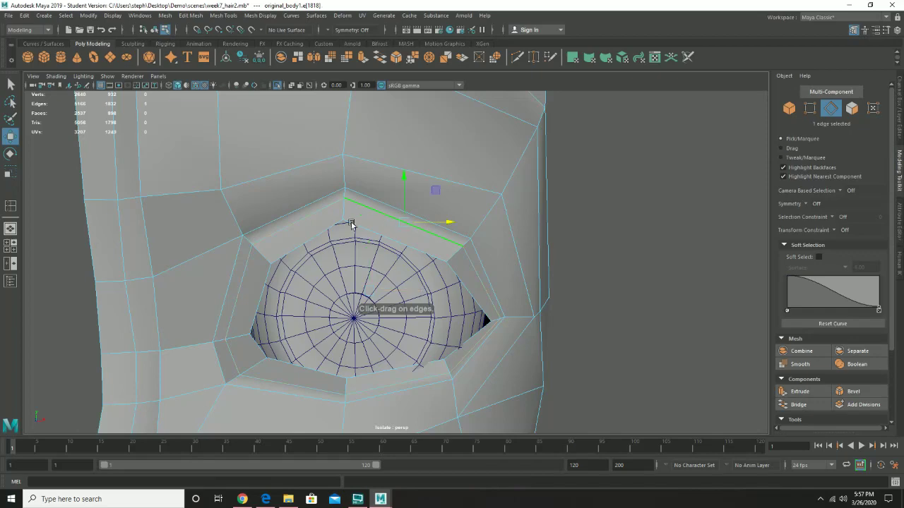
shift+click(307, 221)
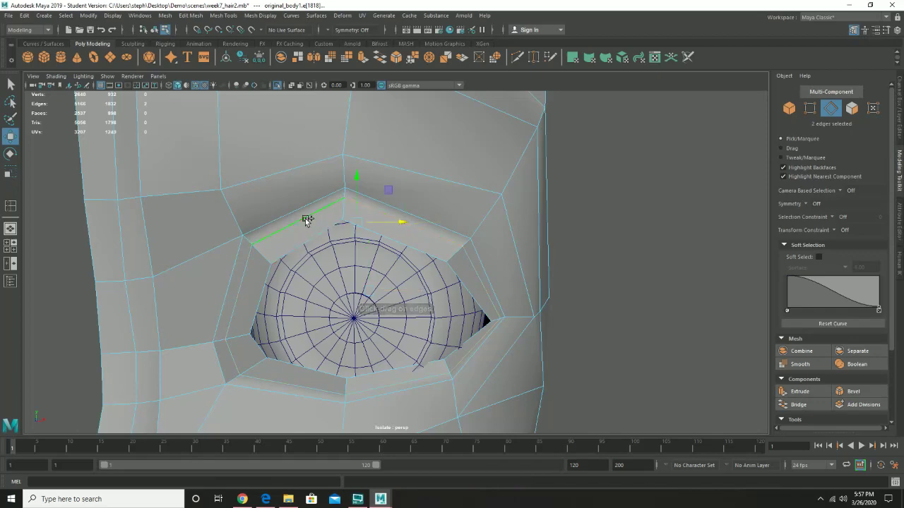
alt+drag(353, 272, 248, 228)
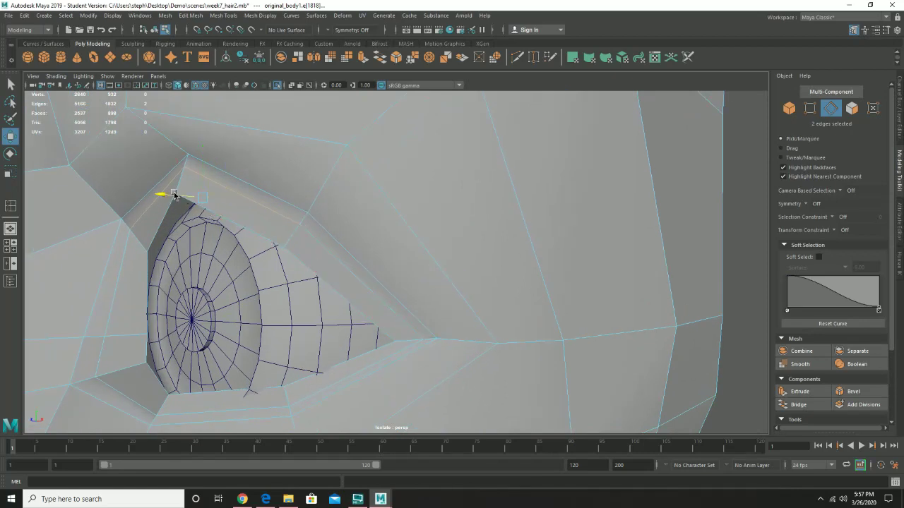
drag(178, 194, 308, 204)
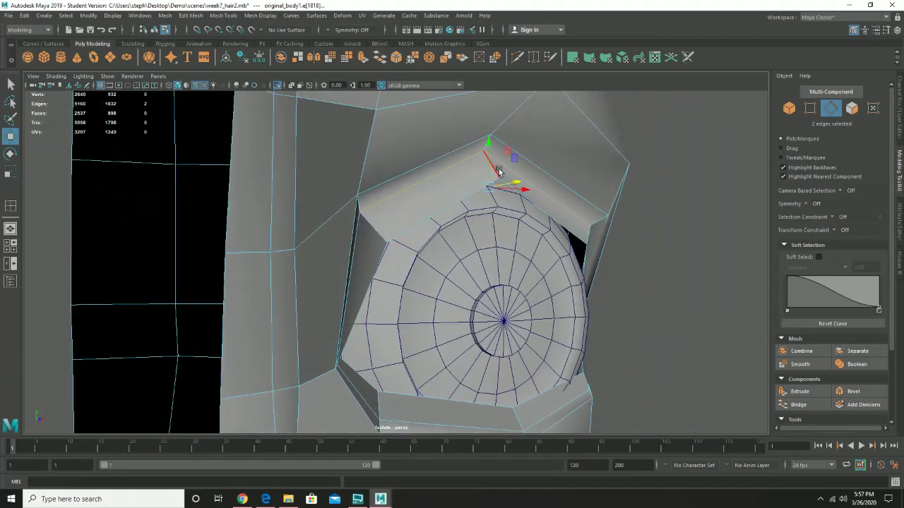
alt+drag(514, 184, 403, 185)
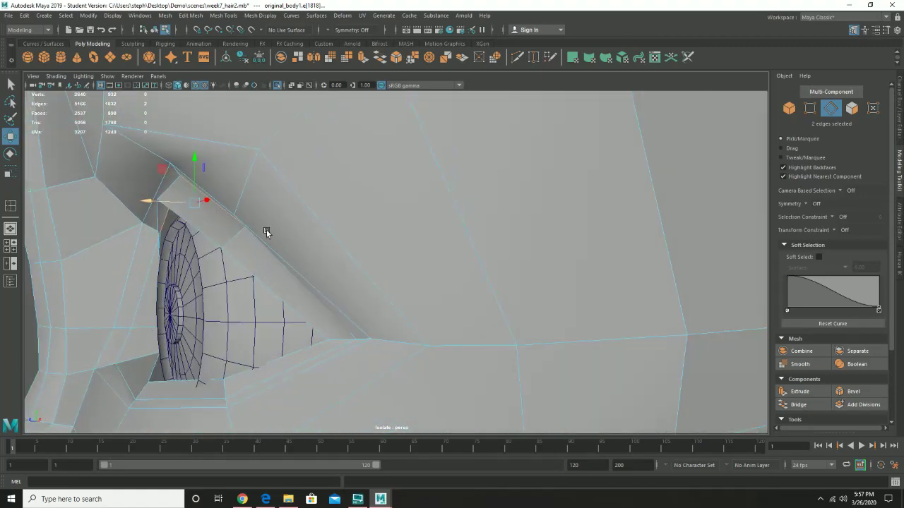
alt+drag(219, 262, 262, 248)
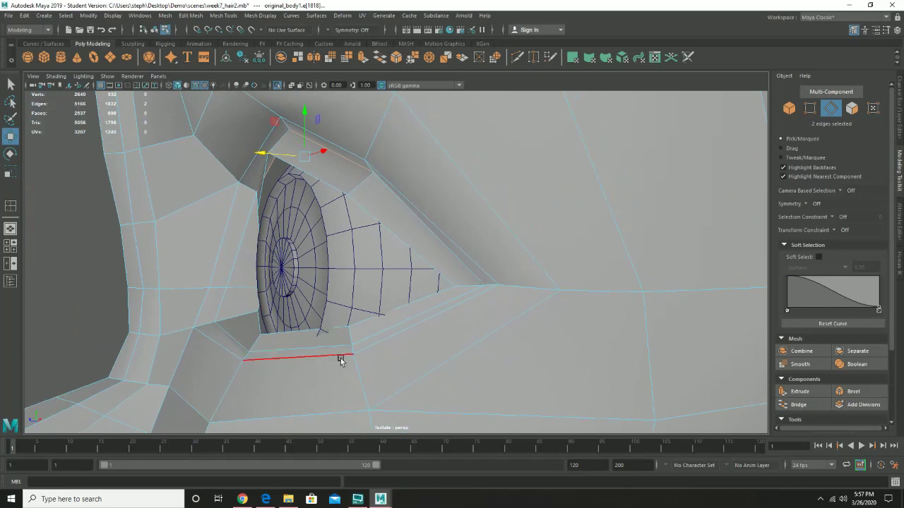
alt+drag(292, 289, 328, 290)
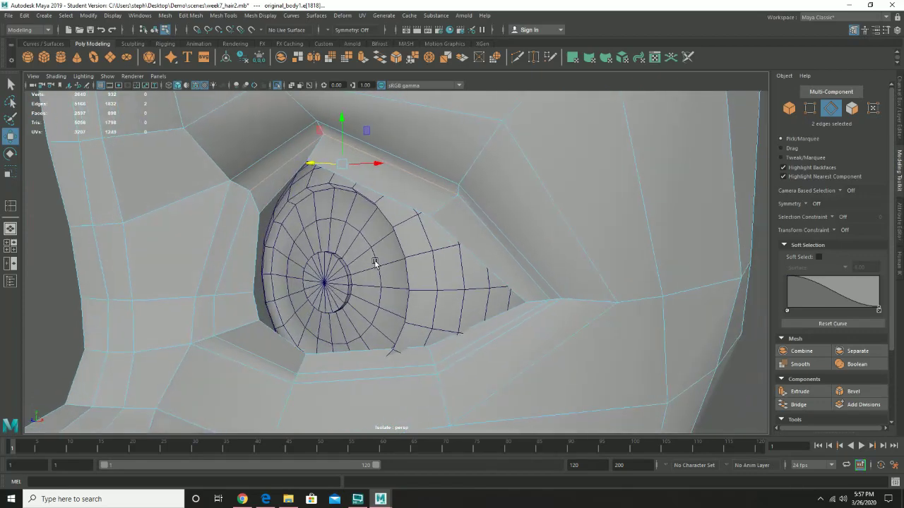
alt+drag(374, 263, 389, 257)
Return to object mode and insert another edge loop around the eyelids, between the existing loop and the opening's inner rim
right_click(445, 181)
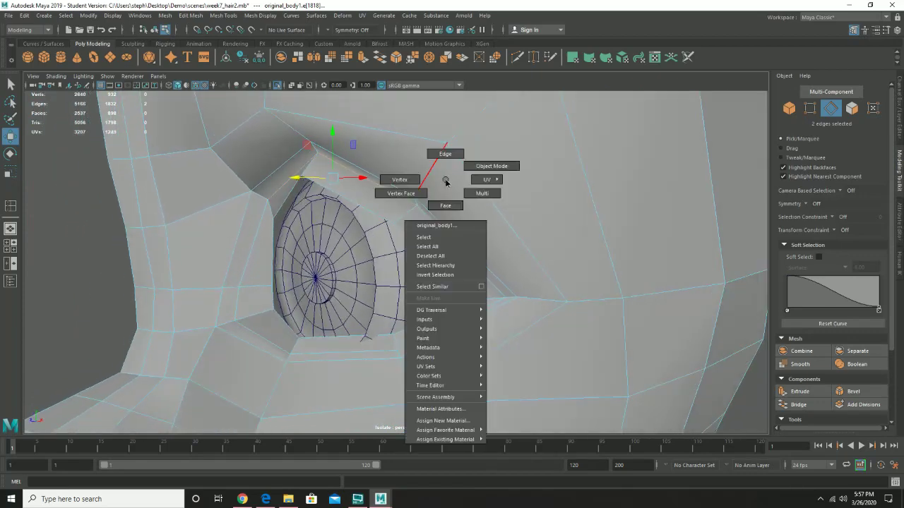
right_drag(444, 181, 460, 171)
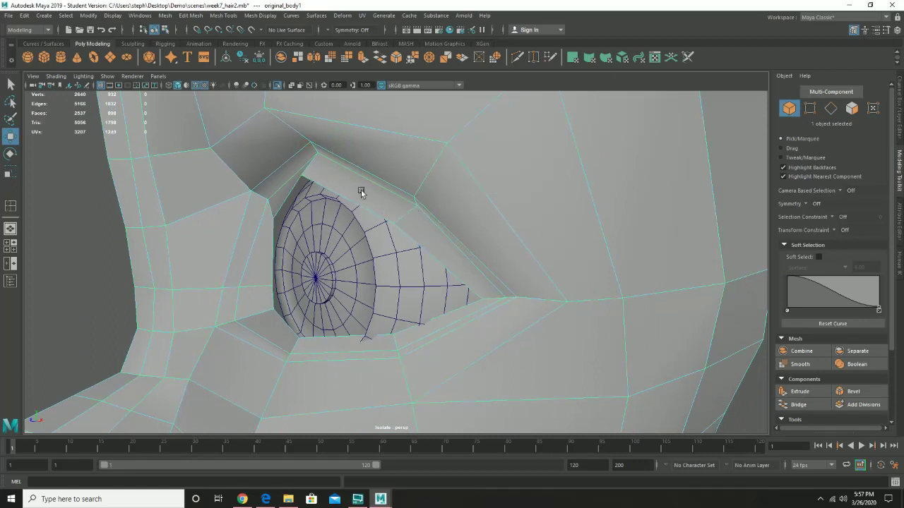
right_drag(350, 183, 299, 192)
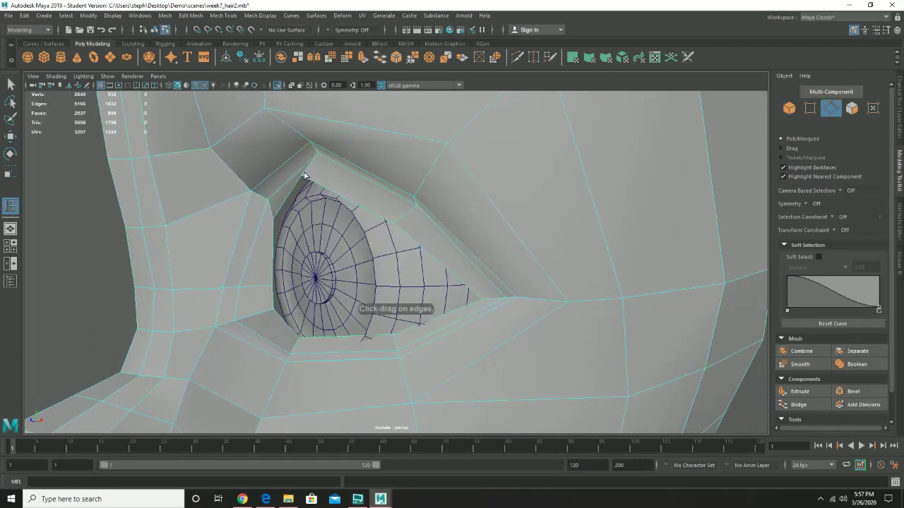
ctrl+click(317, 168)
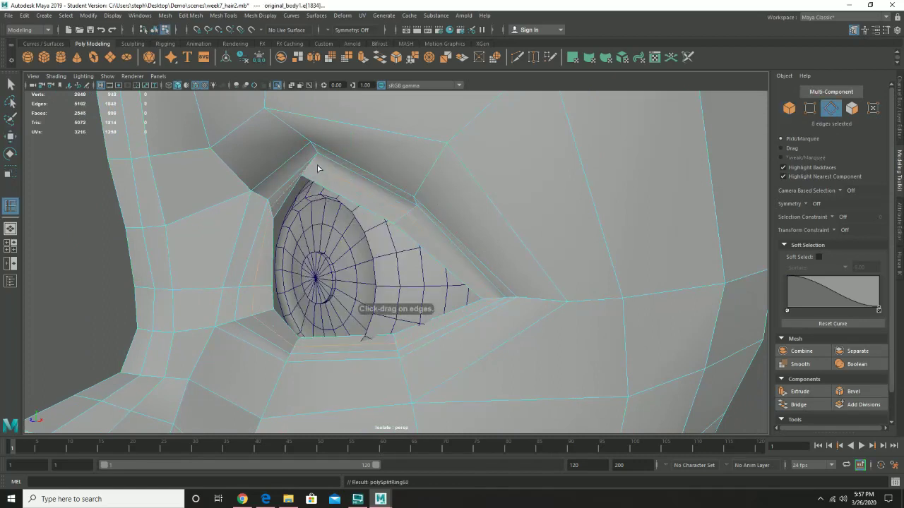
Select the two upper edges of the newly inserted inner eyelid loop and adjust their height against the eyeball
key(w)
click(369, 182)
alt+drag(369, 184, 326, 154)
shift+click(351, 182)
alt+drag(326, 155, 301, 208)
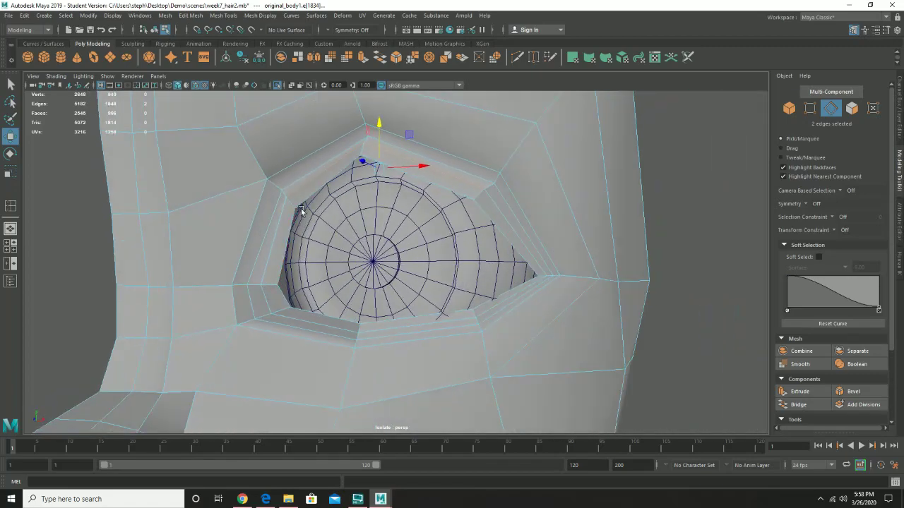
alt+drag(369, 179, 402, 172)
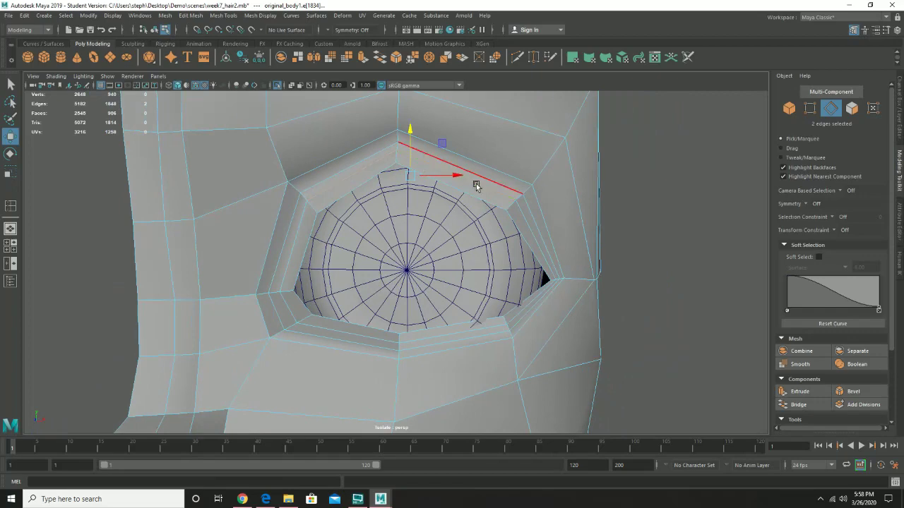
alt+drag(478, 177, 514, 211)
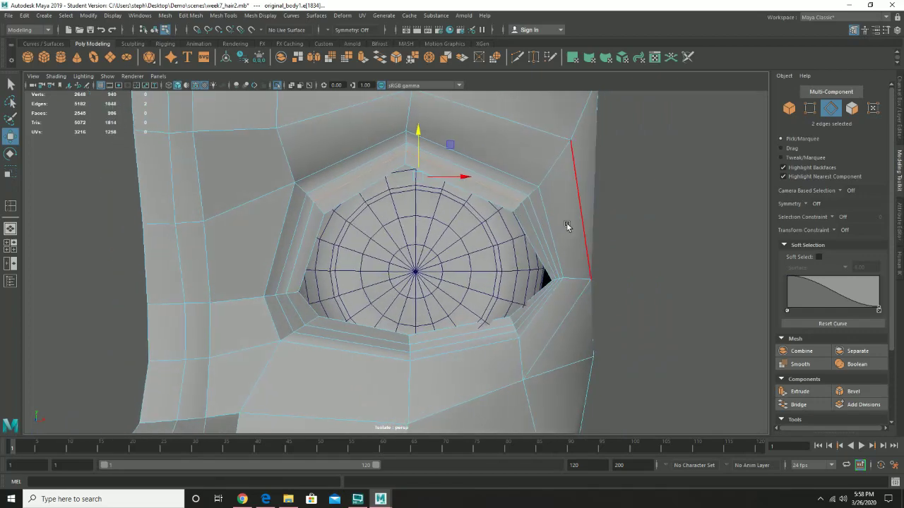
alt+drag(569, 225, 506, 266)
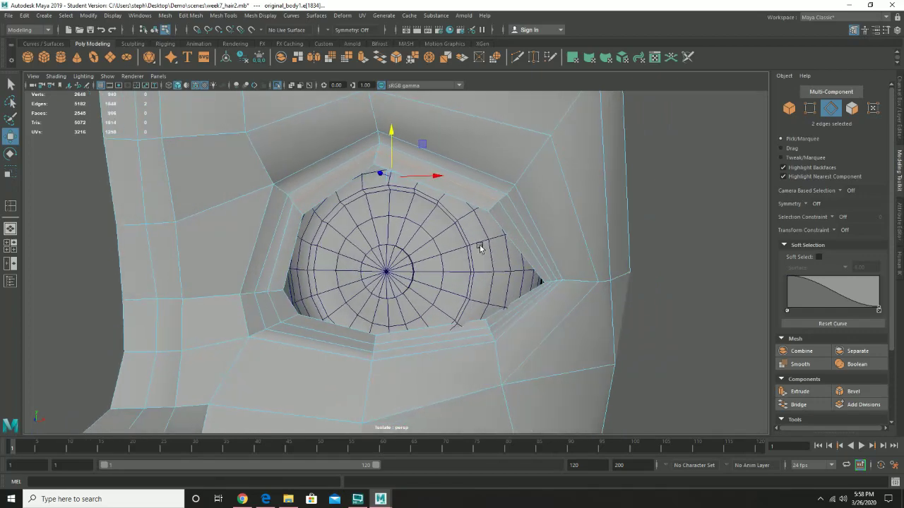
Switch to edge selection and select the complete border edge loop of the eye opening
alt+drag(344, 177, 385, 155)
right_drag(385, 155, 423, 141)
mouse_move(399, 158)
alt+mouse_down()
mouse_move(424, 169)
mouse_move(389, 169)
mouse_move(423, 158)
mouse_move(401, 168)
alt+mouse_up()
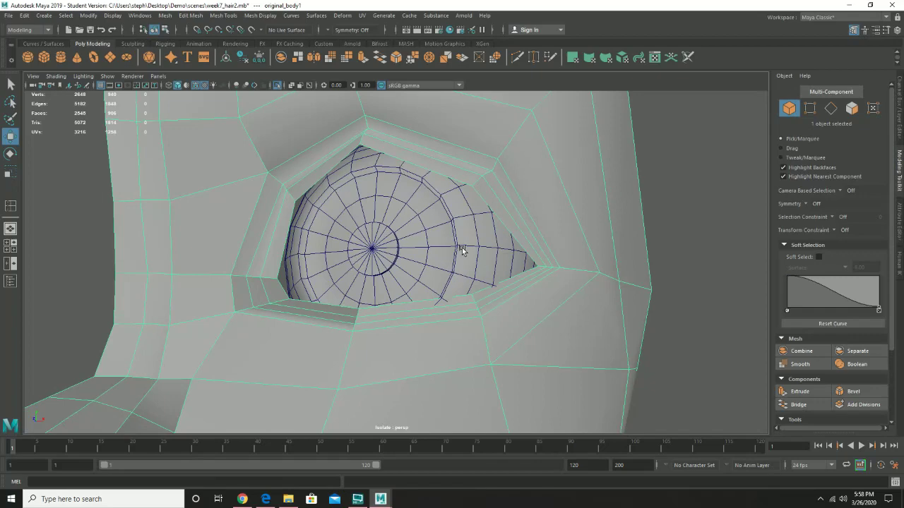
alt+drag(463, 251, 443, 254)
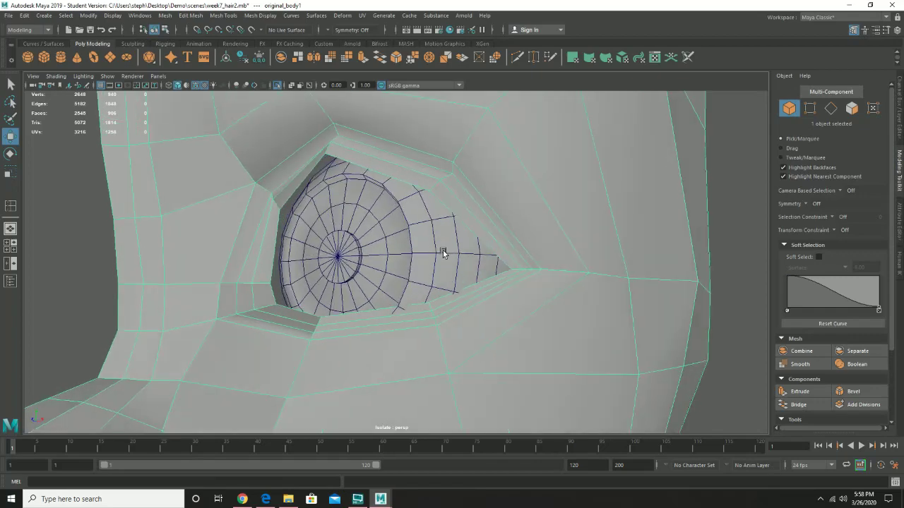
right_drag(372, 177, 365, 143)
double_click(368, 178)
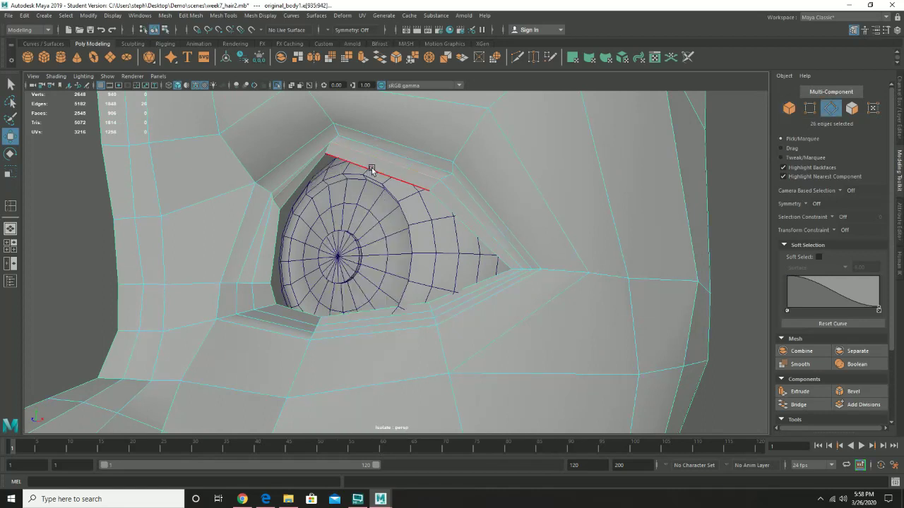
click(372, 169)
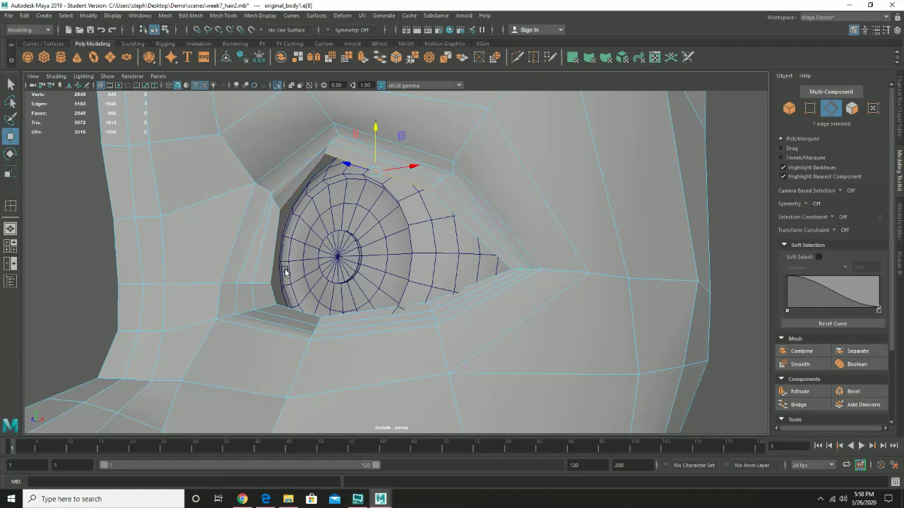
alt+drag(296, 286, 333, 274)
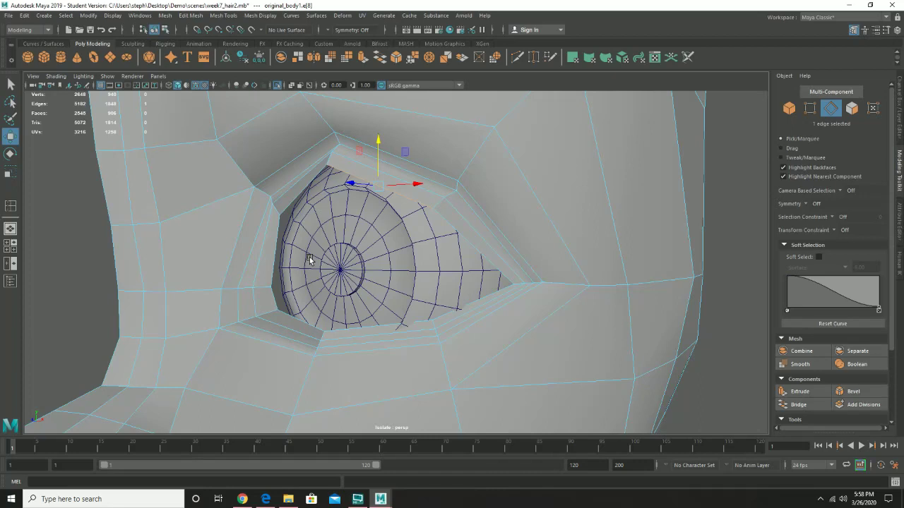
double_click(308, 187)
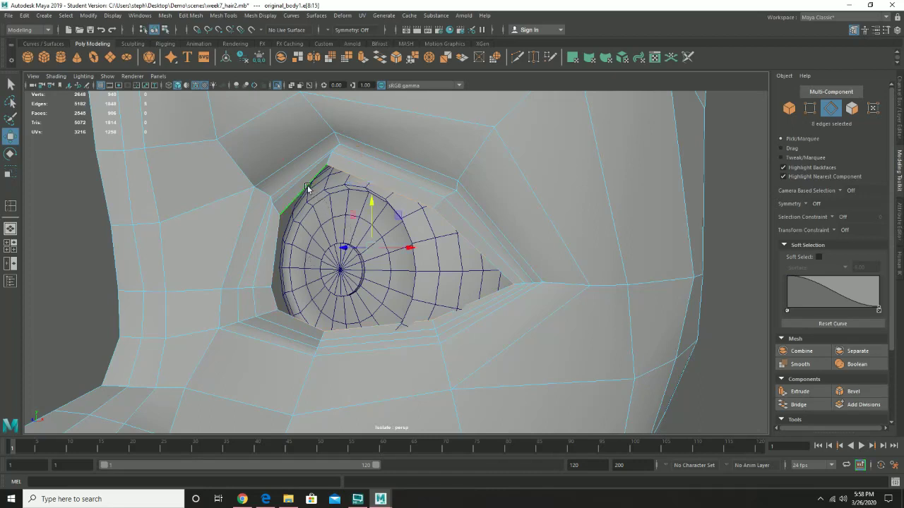
click(70, 268)
double_click(318, 179)
alt+drag(364, 281, 369, 272)
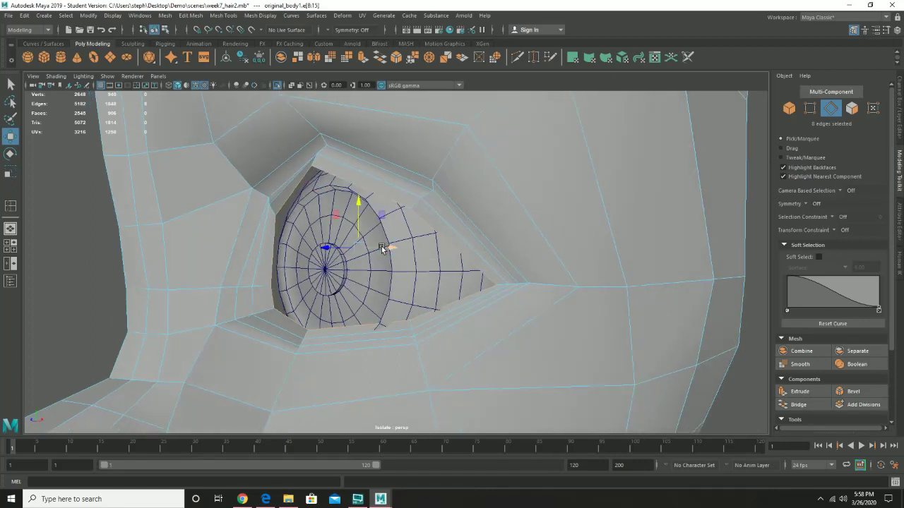
Try moving the eye opening's border edges in depth, and undo the move
drag(325, 248, 347, 247)
key(ctrl+z)
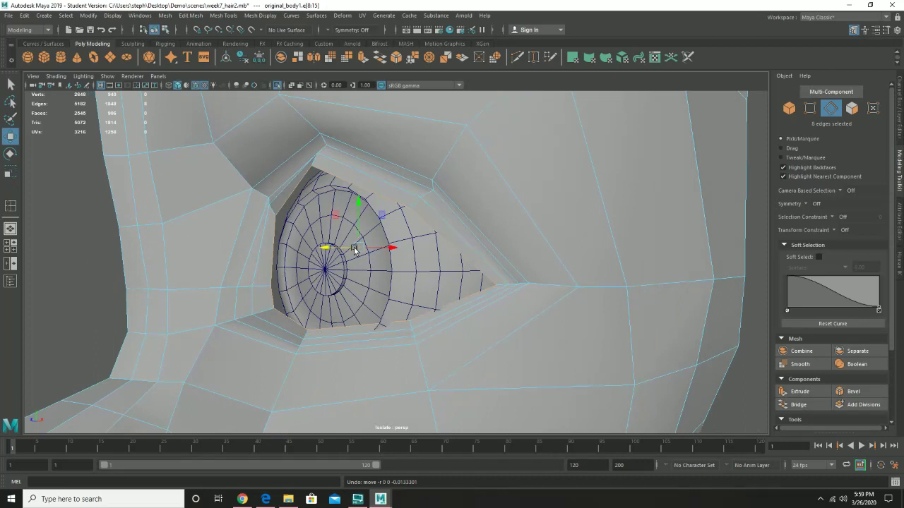
key(e)
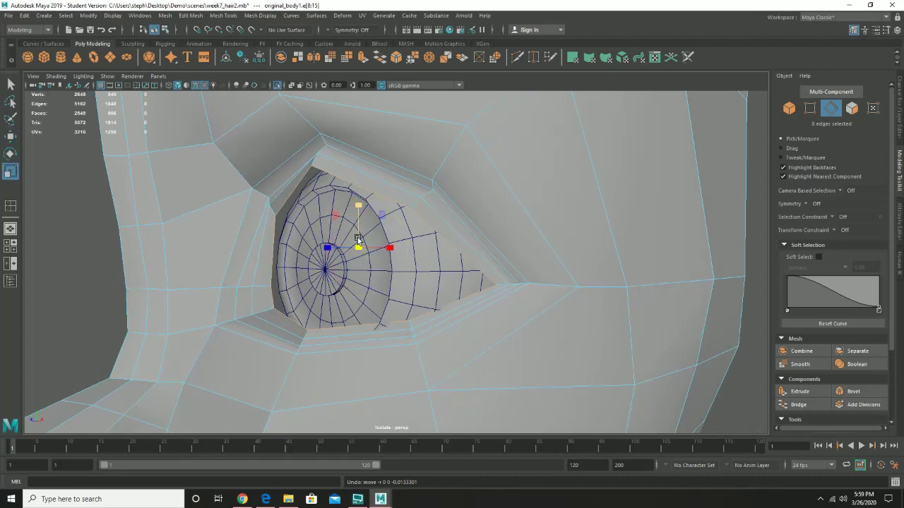
key(r)
Extrude the border edges of the eye opening, try an offset of 0.1, and undo the offset
click(801, 391)
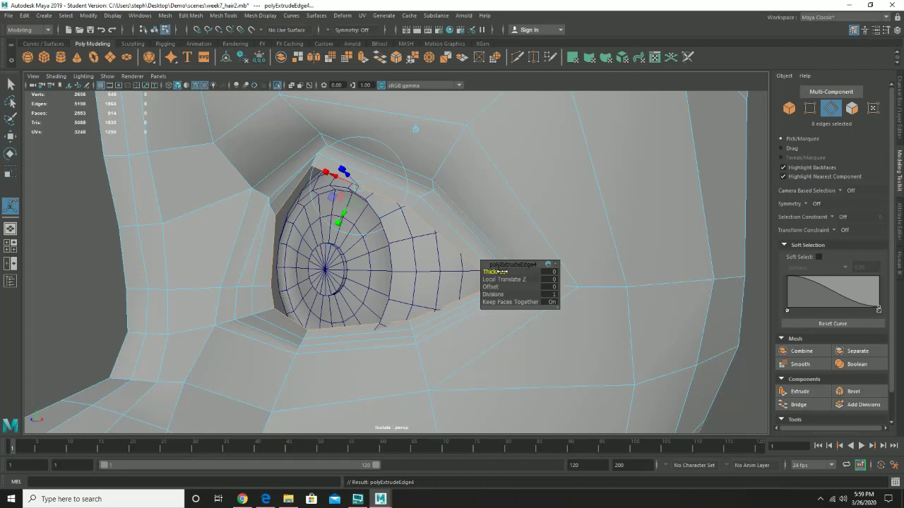
drag(494, 286, 494, 286)
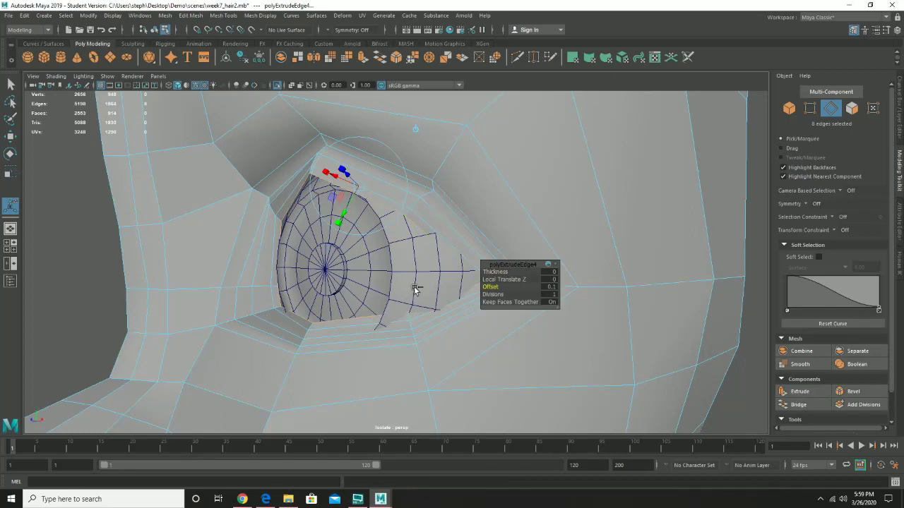
key(ctrl+z)
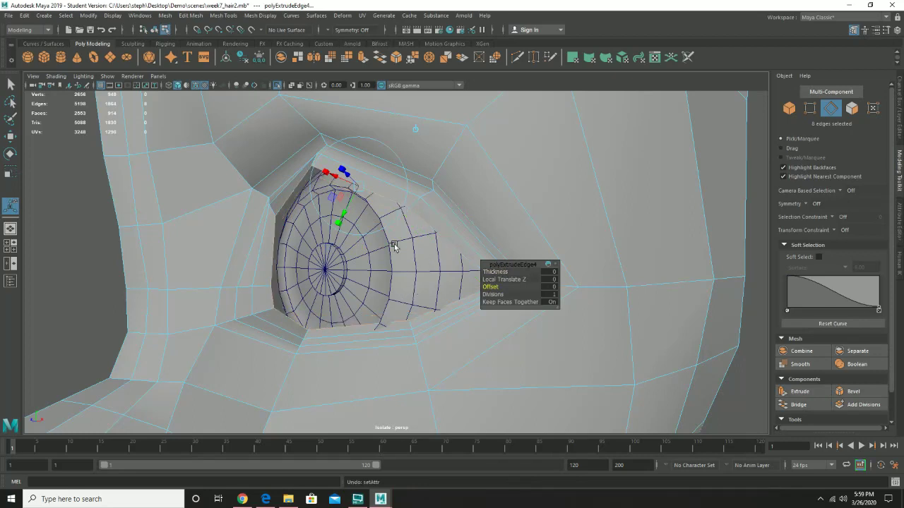
Scale the extruded border edges as a group and reposition them in depth behind the eyelid rim
key(w)
key(e)
key(r)
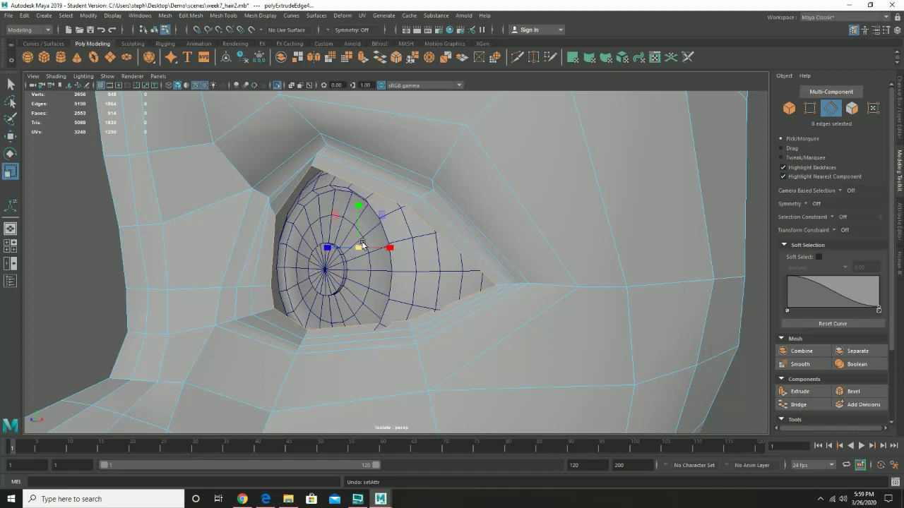
mouse_move(360, 247)
mouse_down()
mouse_move(342, 249)
mouse_move(381, 242)
mouse_move(373, 228)
mouse_move(332, 226)
mouse_move(318, 236)
mouse_move(336, 258)
mouse_move(331, 245)
mouse_move(369, 232)
mouse_up()
key(w)
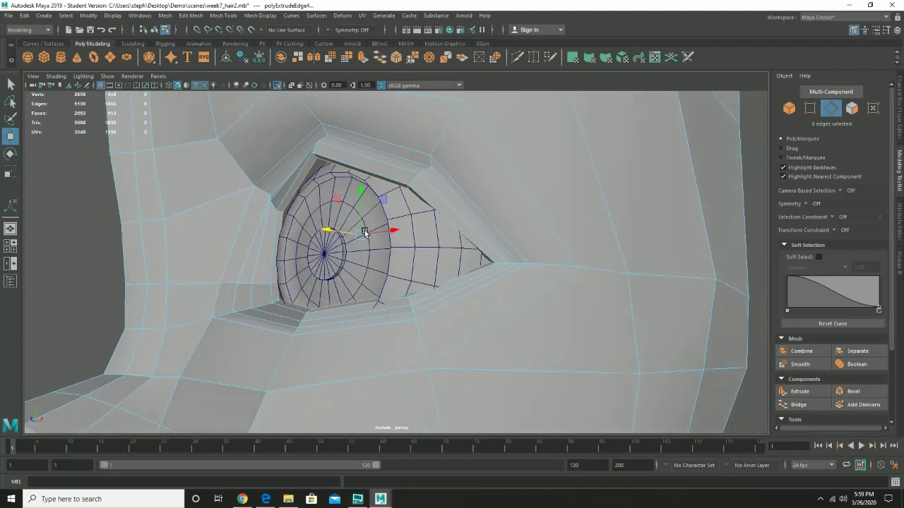
Extrude the border edges again, push them back into the eye socket, and flatten them in depth by scaling
click(800, 392)
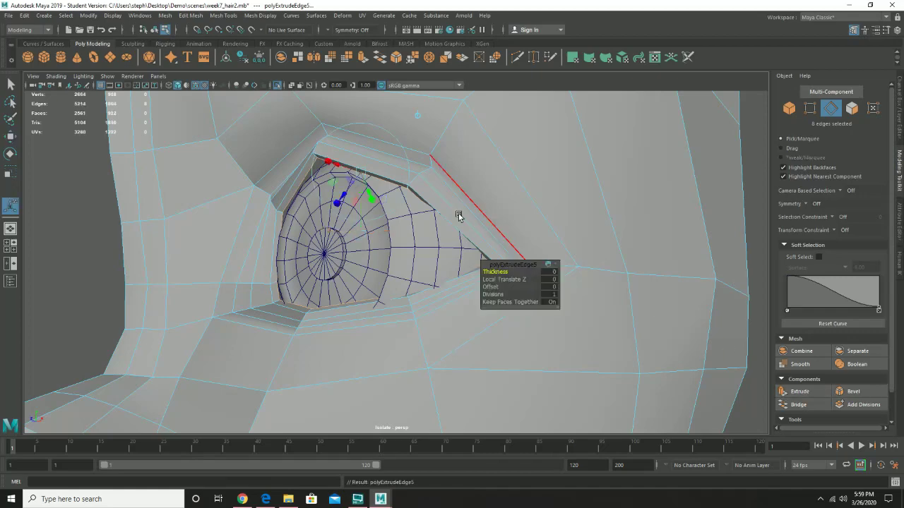
alt+drag(347, 227, 311, 240)
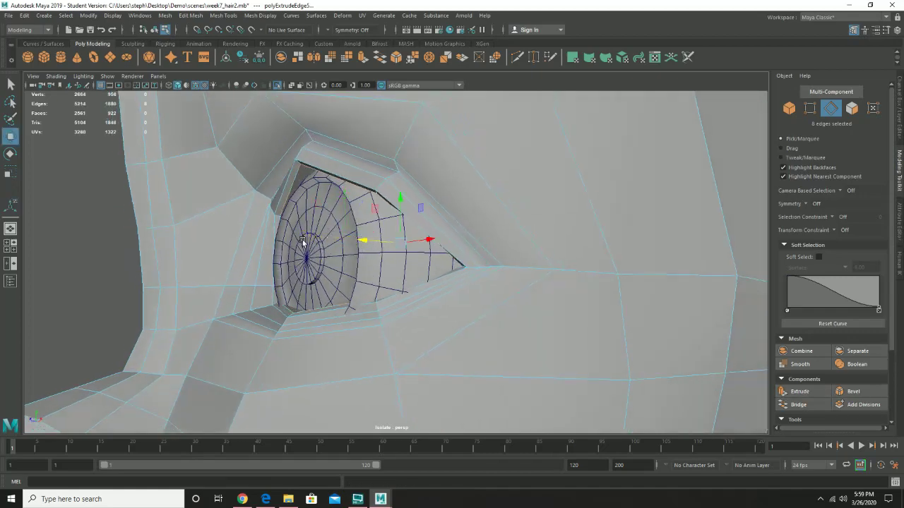
alt+drag(423, 239, 396, 234)
key(e)
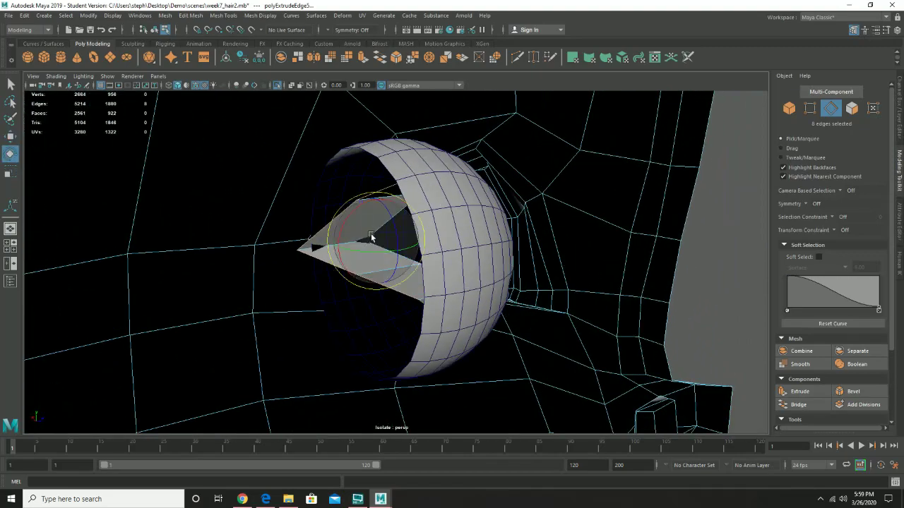
key(r)
drag(416, 235, 347, 243)
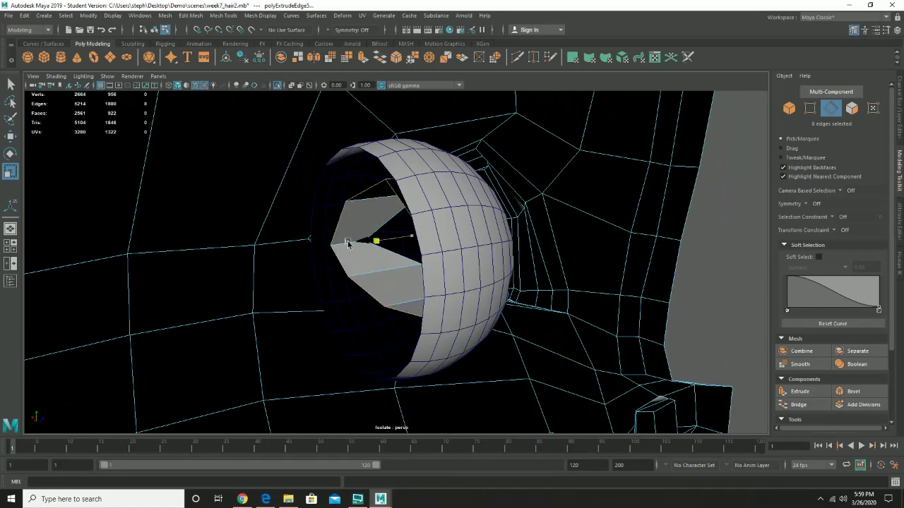
Examine the extruded eyelid rim around the eyeball from several angles, and turn on the smooth mesh preview
key(f)
alt+drag(548, 232, 662, 211)
mouse_move(346, 190)
alt+mouse_down()
mouse_move(381, 188)
mouse_move(341, 190)
mouse_move(360, 198)
alt+mouse_up()
alt+drag(404, 172, 376, 247)
key(w)
alt+drag(358, 201, 254, 226)
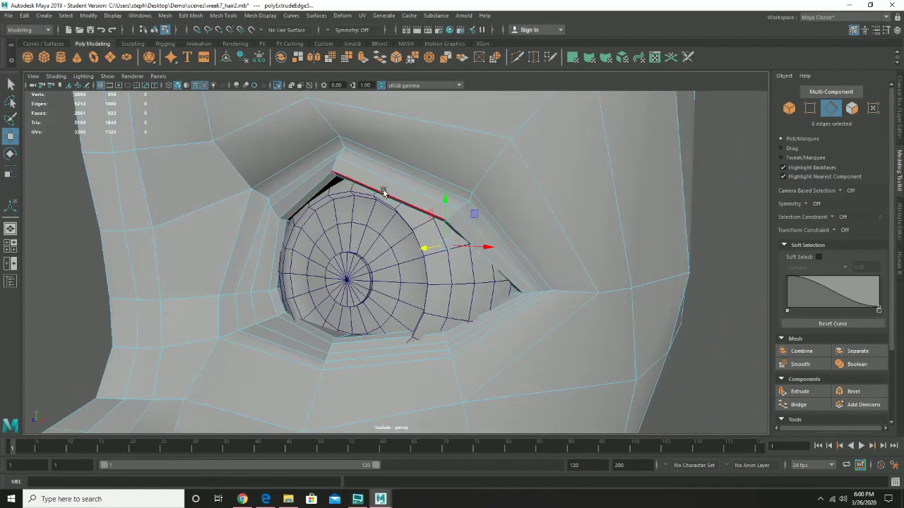
key(3)
alt+drag(363, 194, 376, 177)
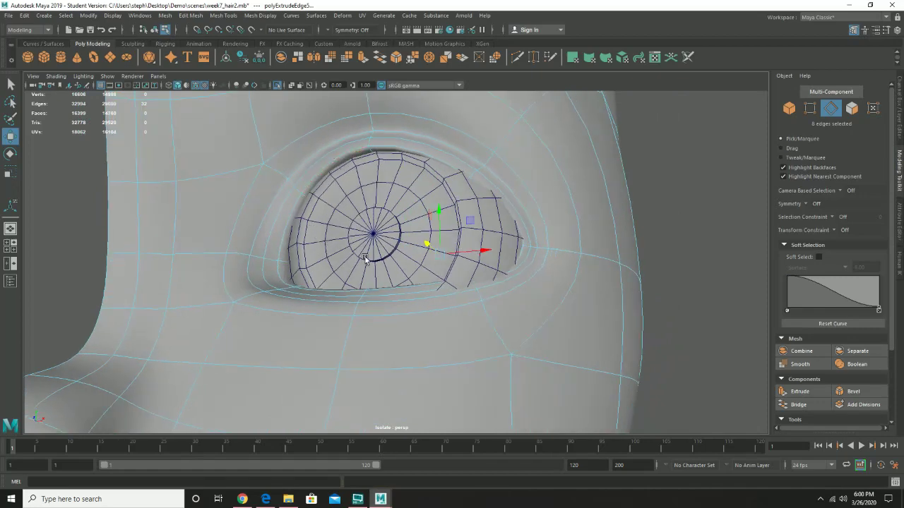
Turn off the smooth mesh preview of the head and return to object selection
alt+drag(365, 259, 355, 240)
alt+right_drag(355, 240, 297, 247)
mouse_move(303, 252)
alt+mouse_down()
mouse_move(324, 262)
mouse_move(308, 262)
alt+mouse_up()
alt+right_drag(307, 262, 442, 297)
alt+drag(305, 279, 333, 281)
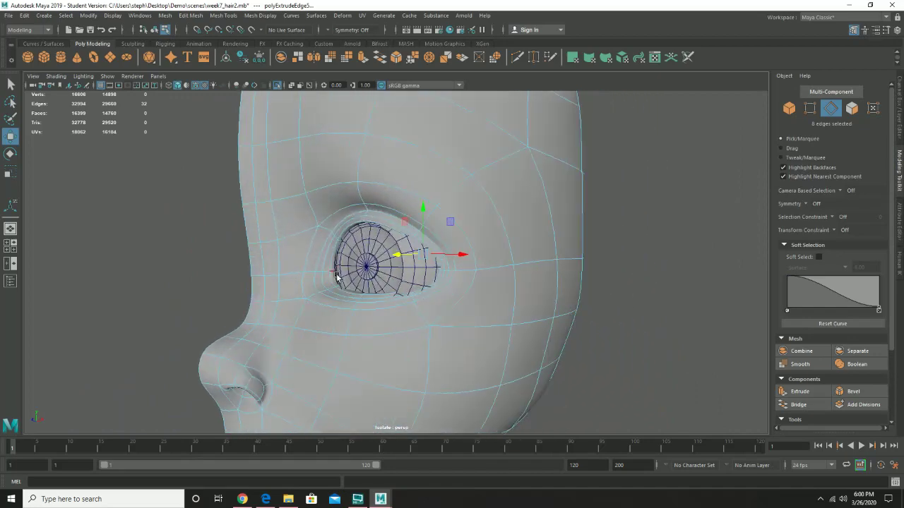
key(1)
right_drag(381, 223, 397, 198)
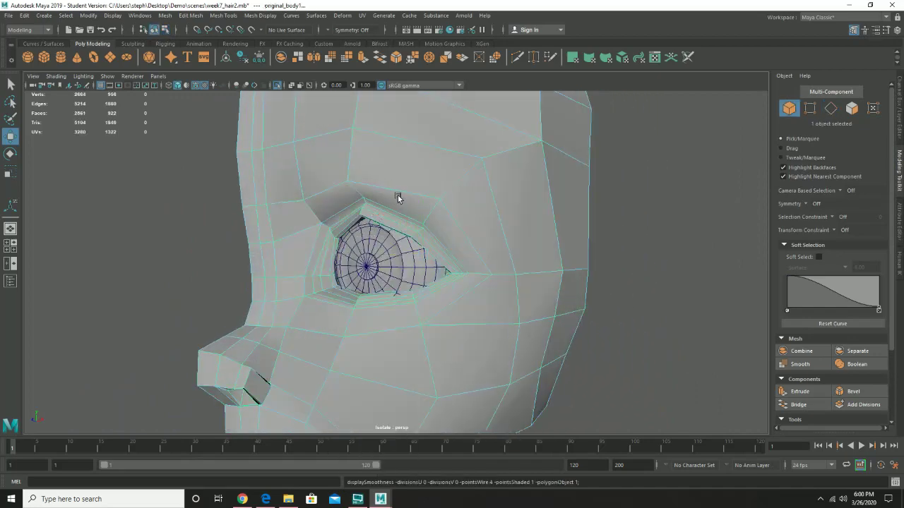
Examine the edge flow around the face, forehead and back of the skull on the low-poly head
alt+drag(403, 202, 518, 270)
scroll(478, 298, down, 5)
alt+drag(478, 298, 449, 286)
scroll(369, 259, up, 4)
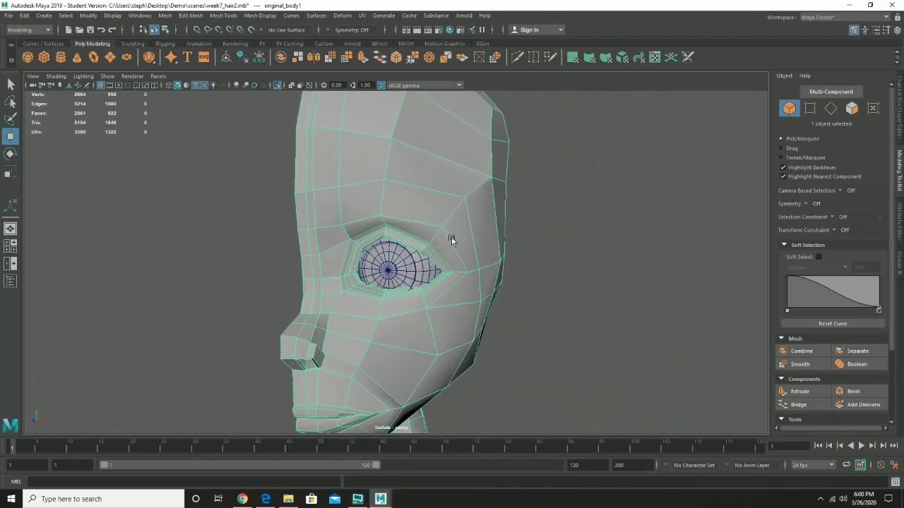
alt+drag(378, 184, 330, 299)
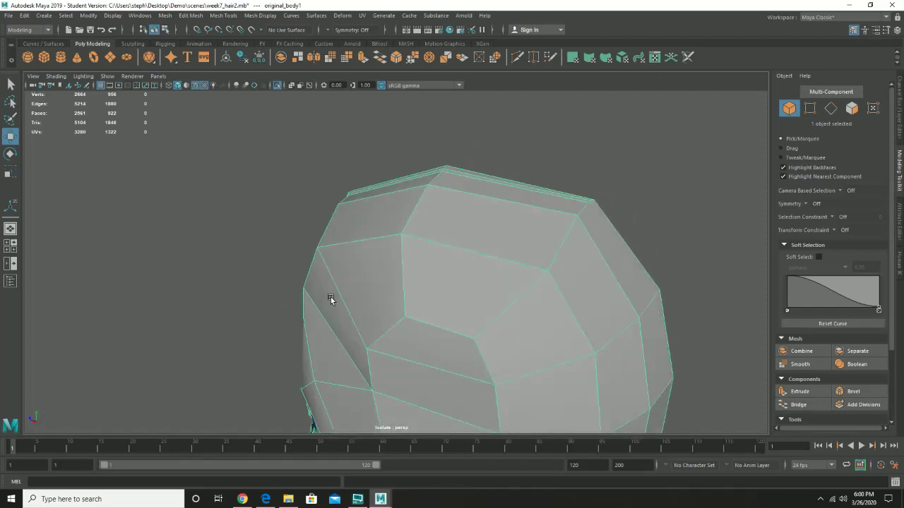
mouse_move(385, 255)
alt+mouse_down()
mouse_move(449, 242)
mouse_move(367, 256)
mouse_move(389, 244)
alt+mouse_up()
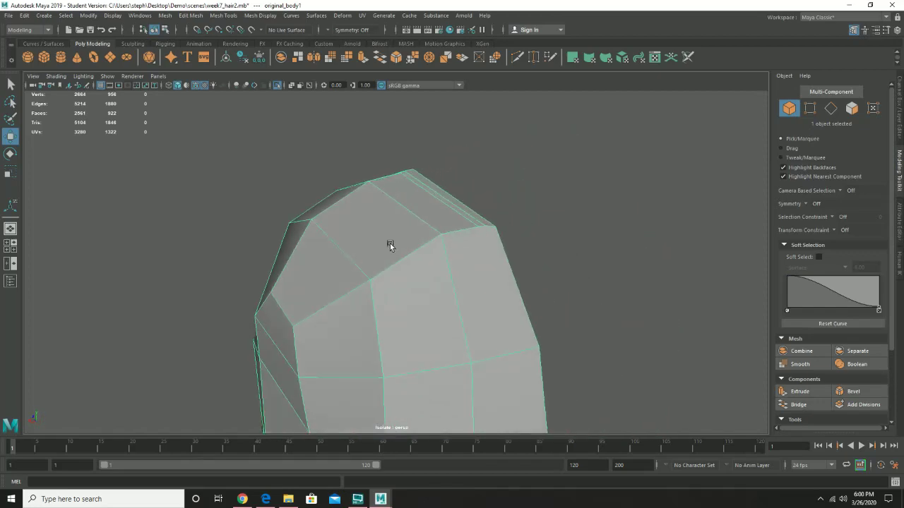
alt+drag(452, 207, 372, 230)
alt+drag(517, 301, 465, 318)
alt+drag(281, 295, 499, 215)
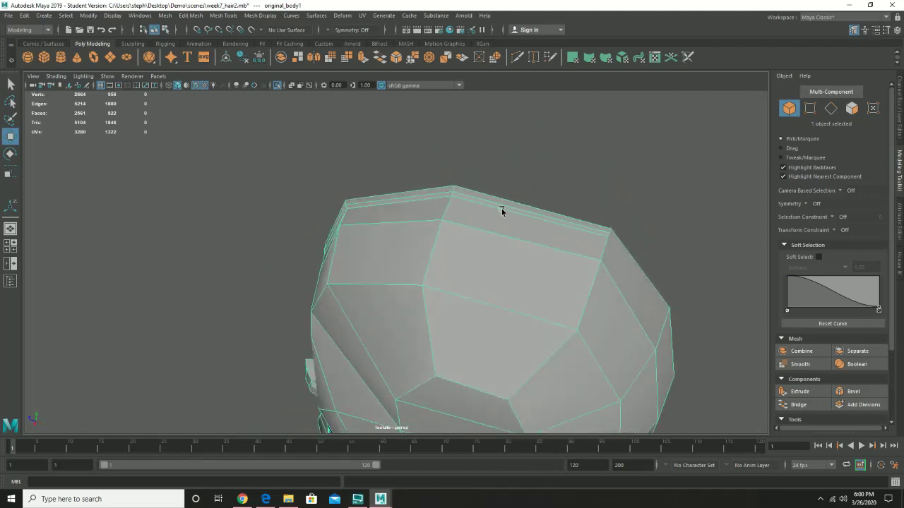
Delete five edges of the extra loop beside the centre line, from the top of the head down the forehead to above the brow
right_drag(501, 211, 503, 185)
click(484, 204)
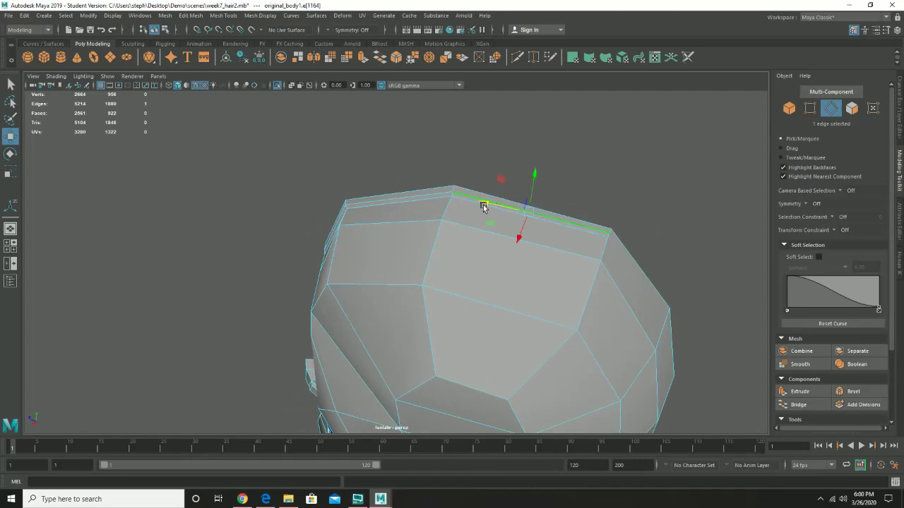
alt+drag(483, 206, 417, 176)
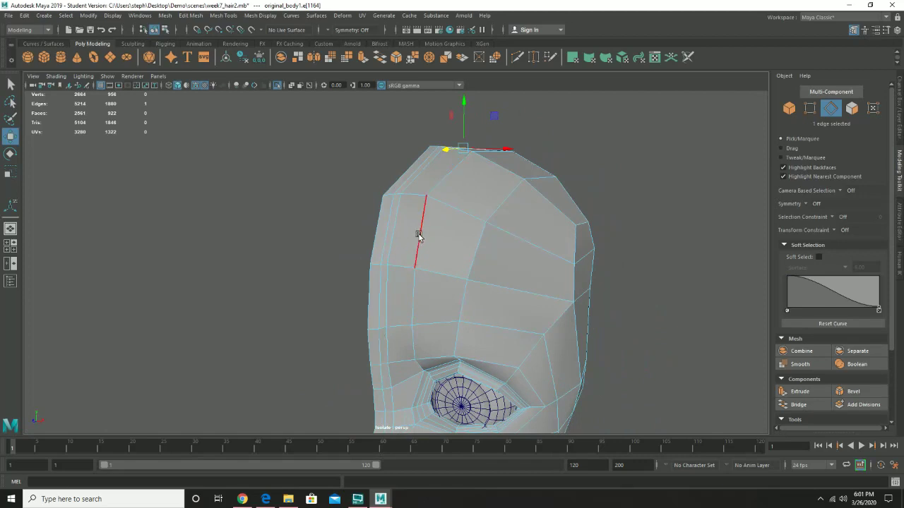
alt+drag(427, 168, 387, 189)
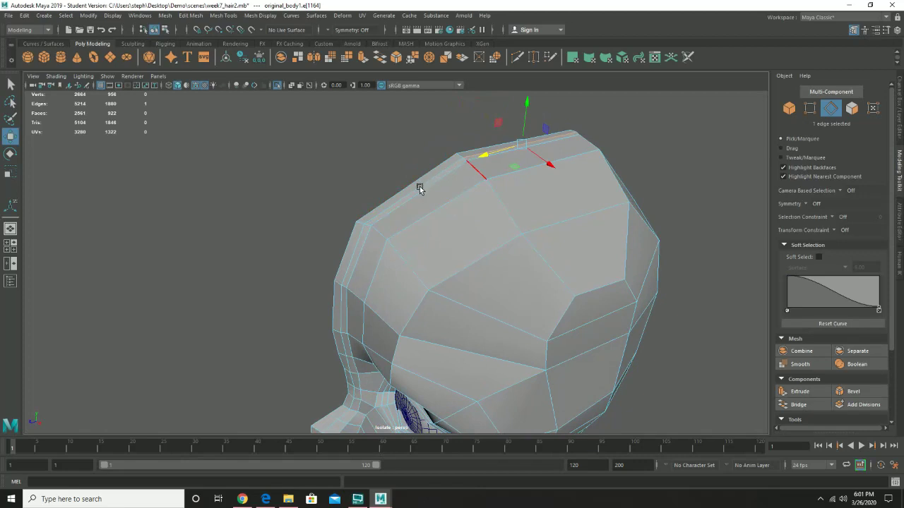
alt+drag(396, 203, 377, 307)
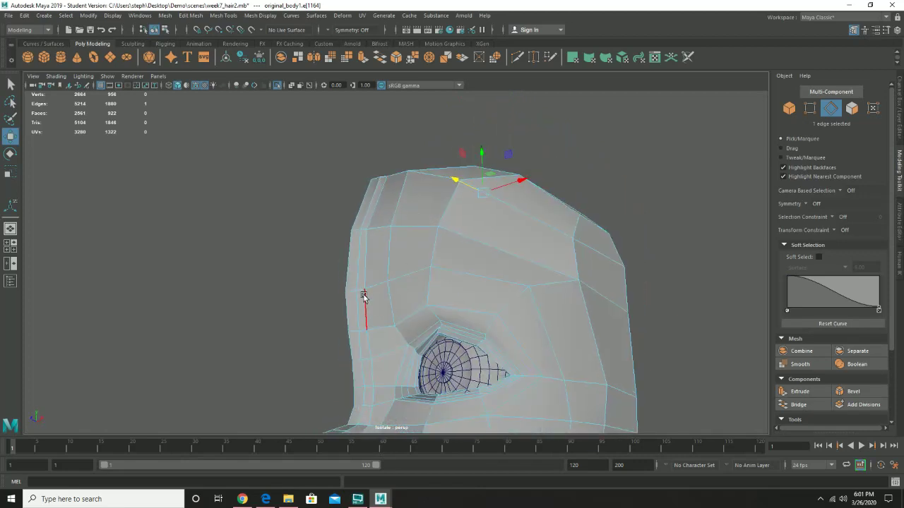
alt+drag(355, 269, 360, 278)
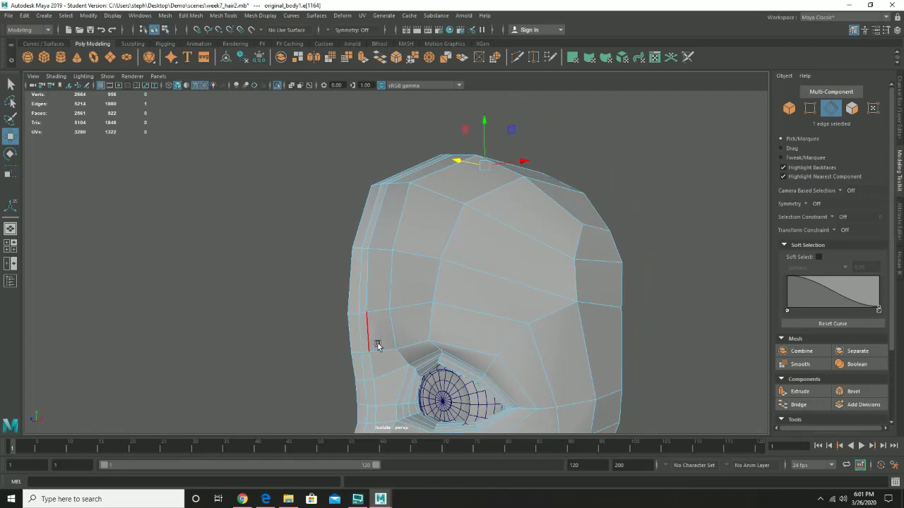
alt+drag(416, 236, 336, 192)
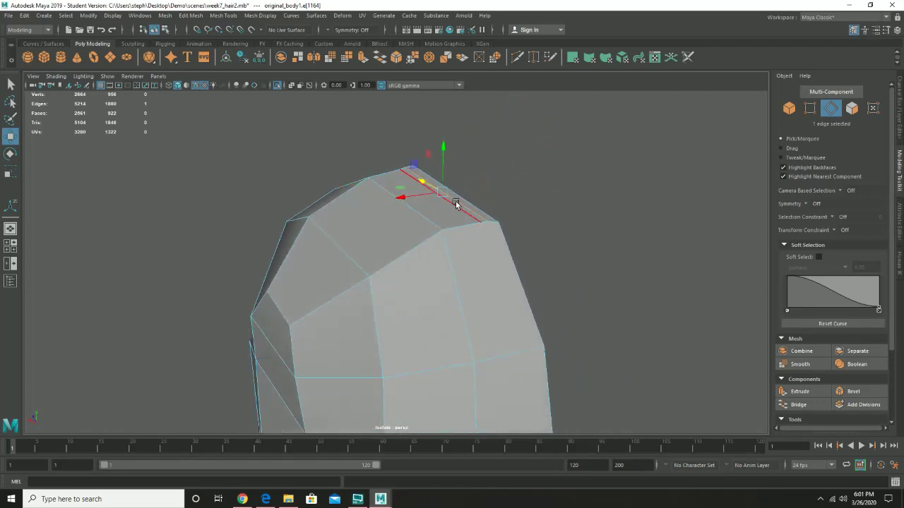
alt+drag(537, 232, 532, 200)
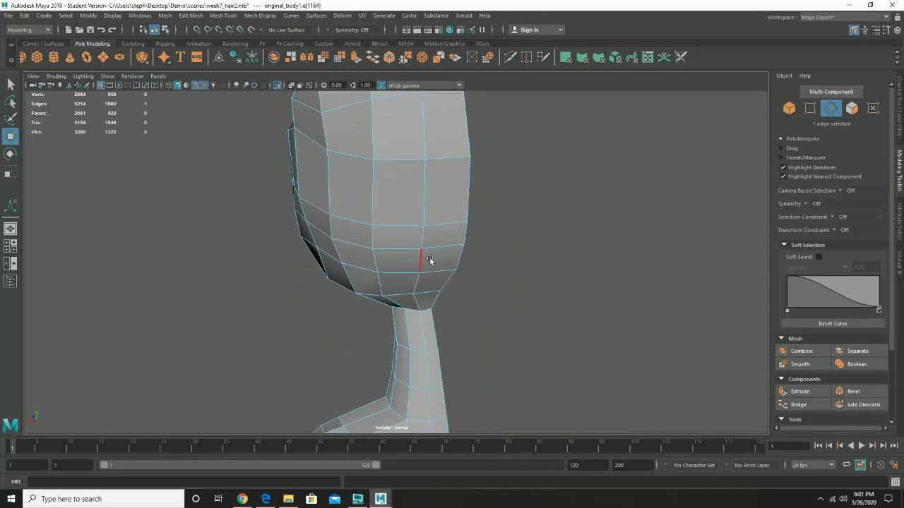
alt+drag(424, 212, 429, 313)
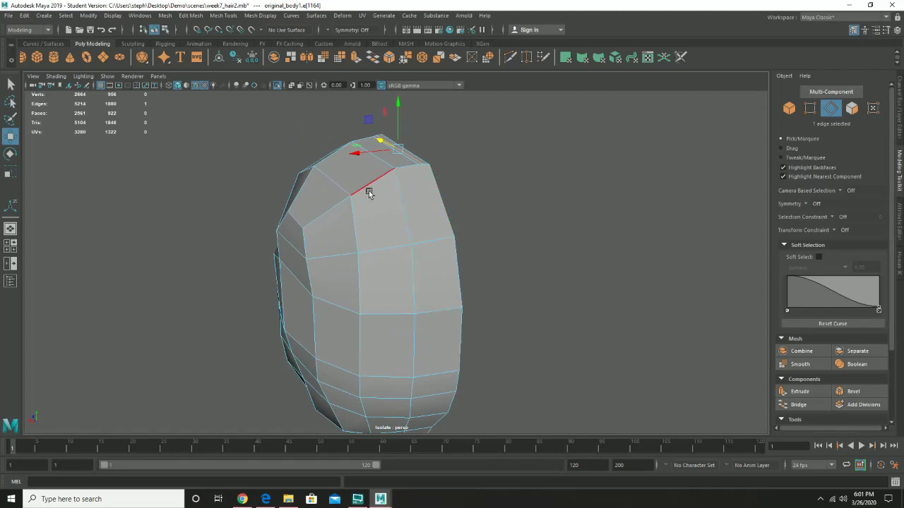
alt+drag(368, 192, 488, 218)
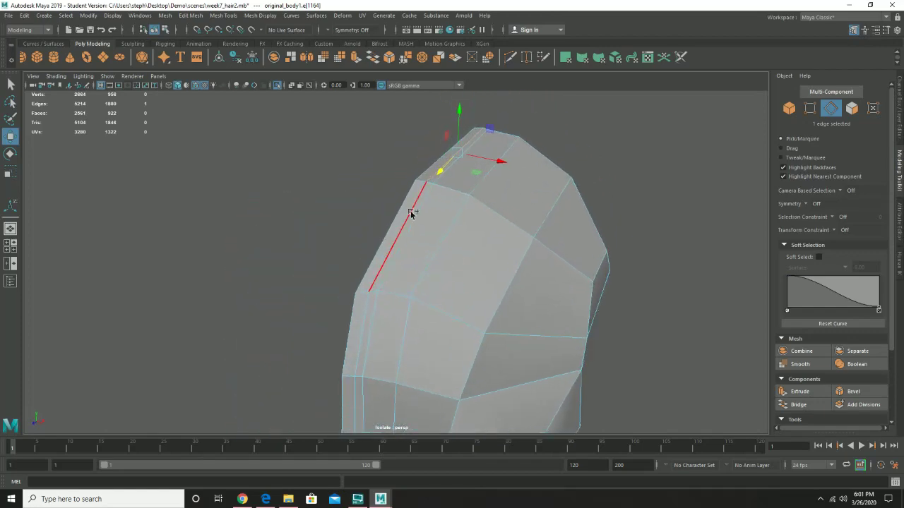
shift+click(398, 296)
alt+drag(397, 296, 393, 264)
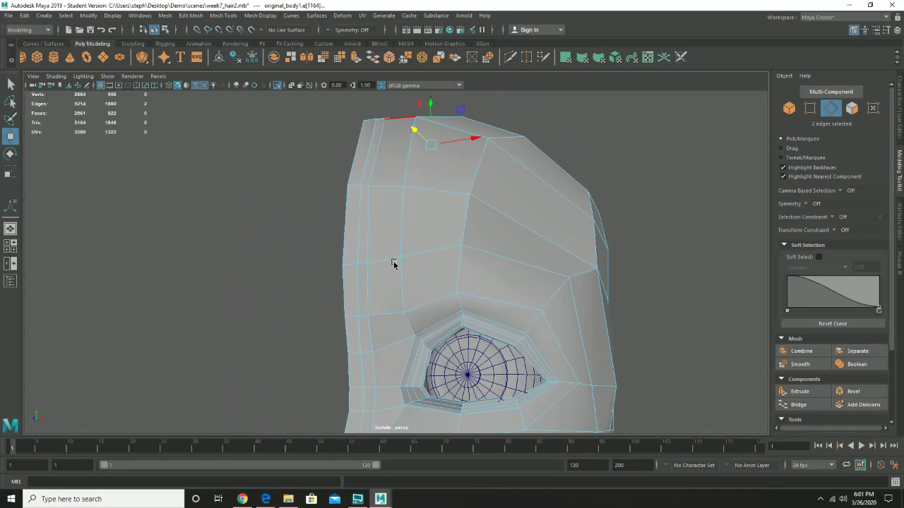
shift+click(361, 176)
shift+click(360, 229)
alt+right_drag(411, 256, 392, 262)
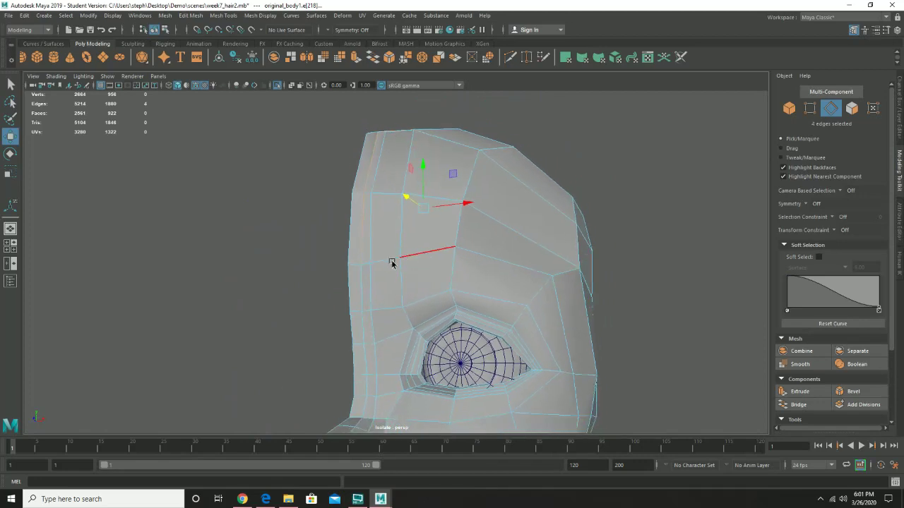
alt+drag(392, 262, 413, 234)
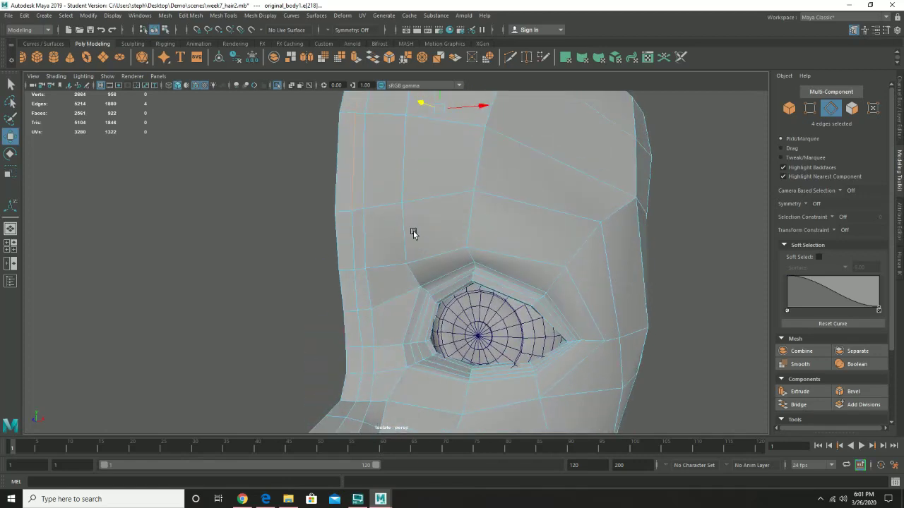
shift+click(353, 241)
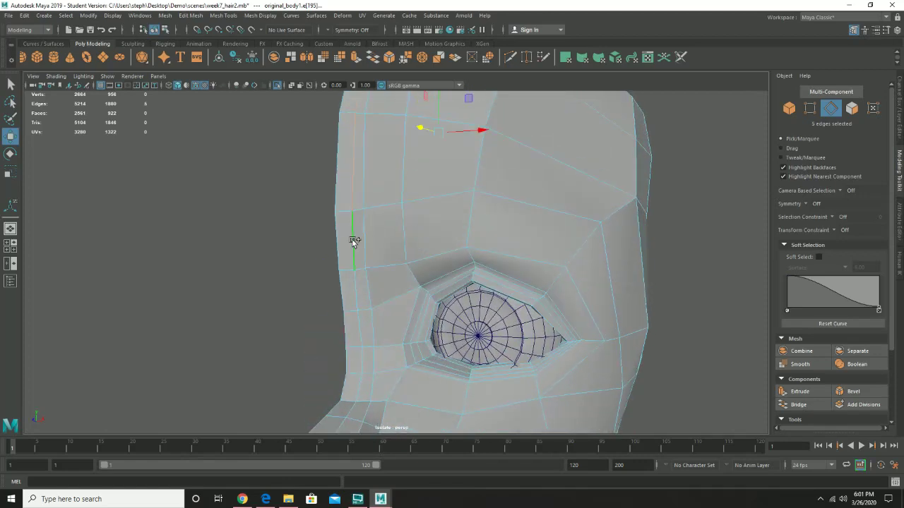
mouse_move(363, 262)
alt+mouse_down()
mouse_move(370, 256)
mouse_move(365, 263)
alt+mouse_up()
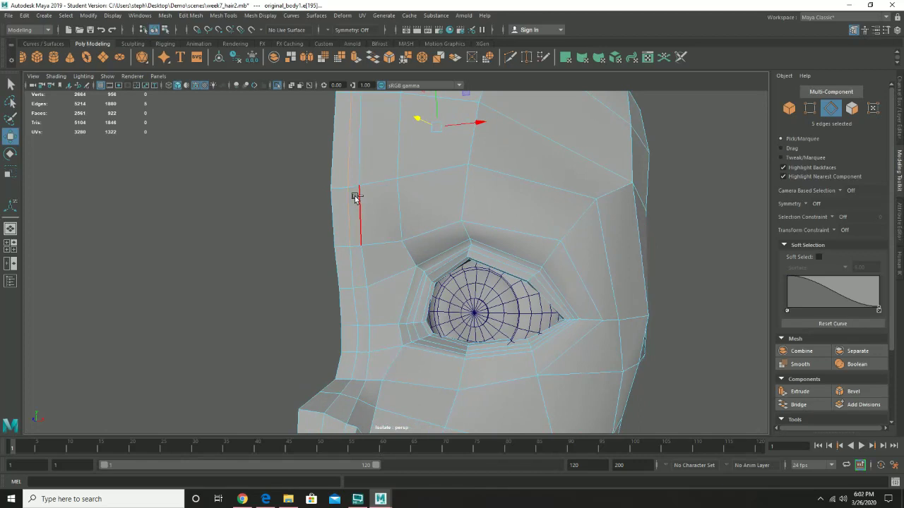
key(Delete)
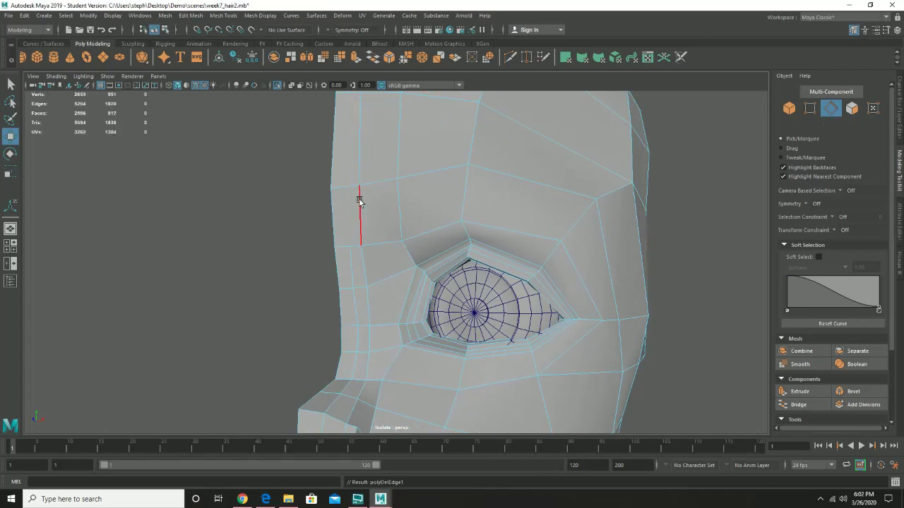
Examine the vertices and faces of the forehead and crown around the deleted edges
click(810, 109)
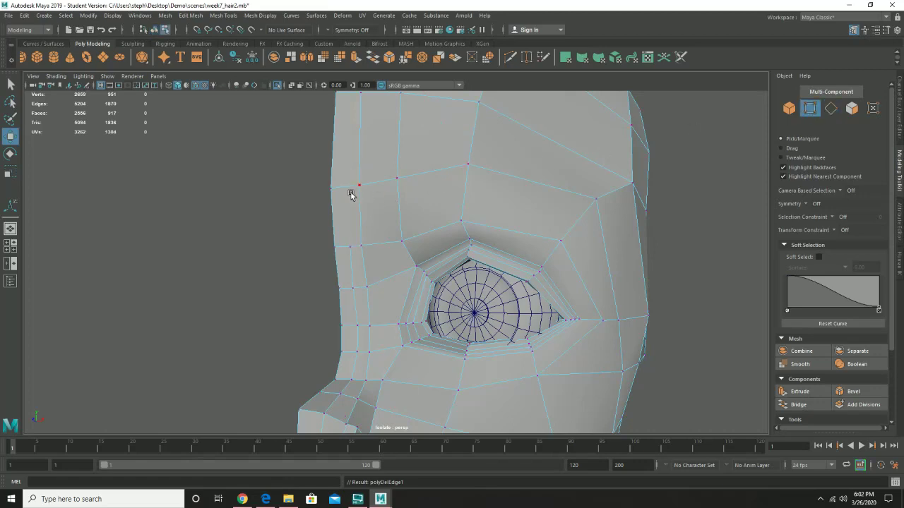
alt+right_drag(457, 134, 392, 163)
alt+middle_drag(418, 146, 429, 300)
alt+drag(458, 258, 337, 297)
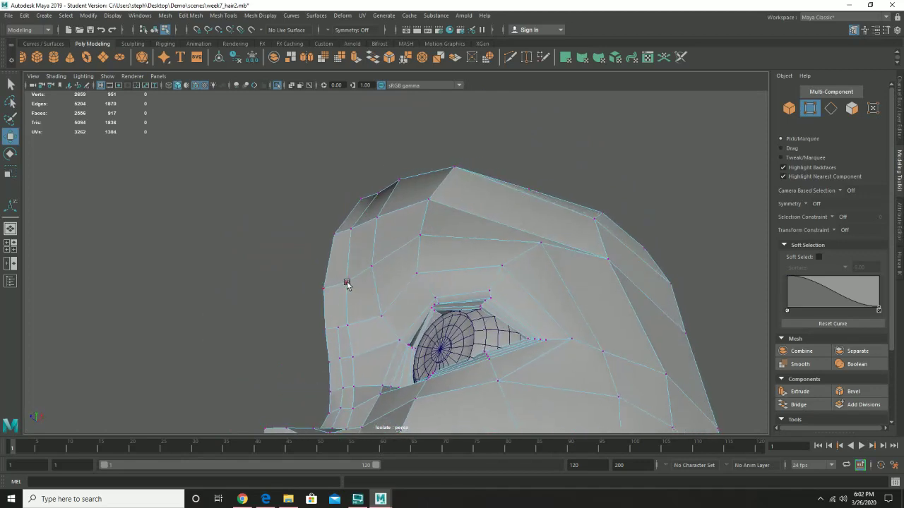
right_drag(346, 284, 349, 262)
click(354, 300)
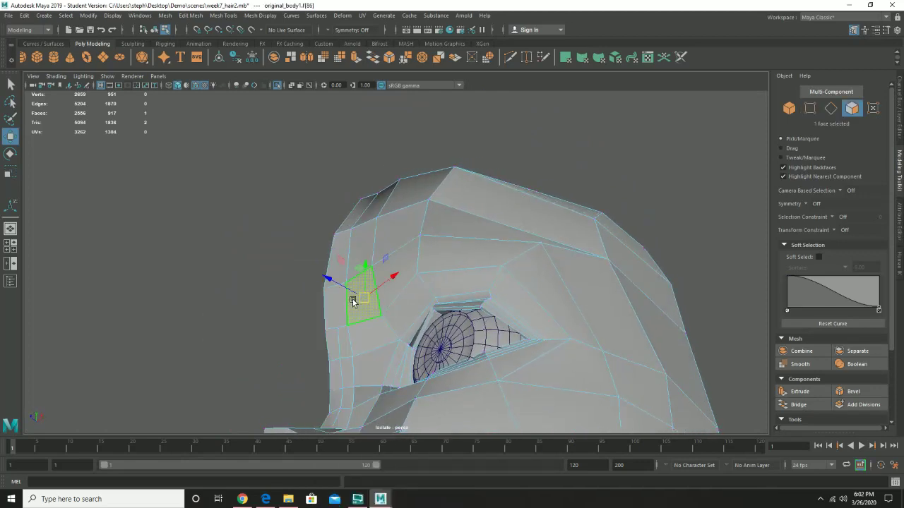
drag(343, 287, 338, 284)
alt+drag(375, 250, 337, 271)
alt+right_drag(337, 271, 341, 295)
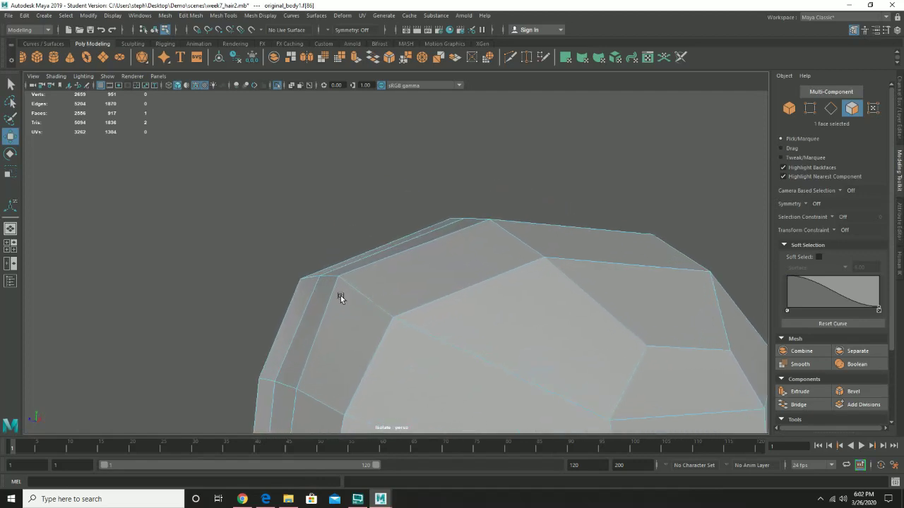
alt+drag(341, 296, 425, 224)
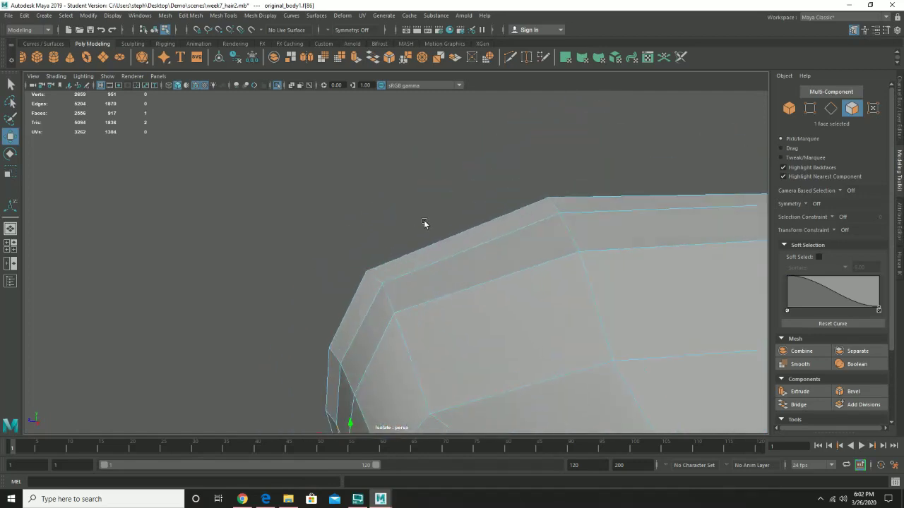
Shift vertices of the remaining edge loop beside the centre line forward at the upper forehead
right_drag(389, 285, 356, 276)
click(379, 285)
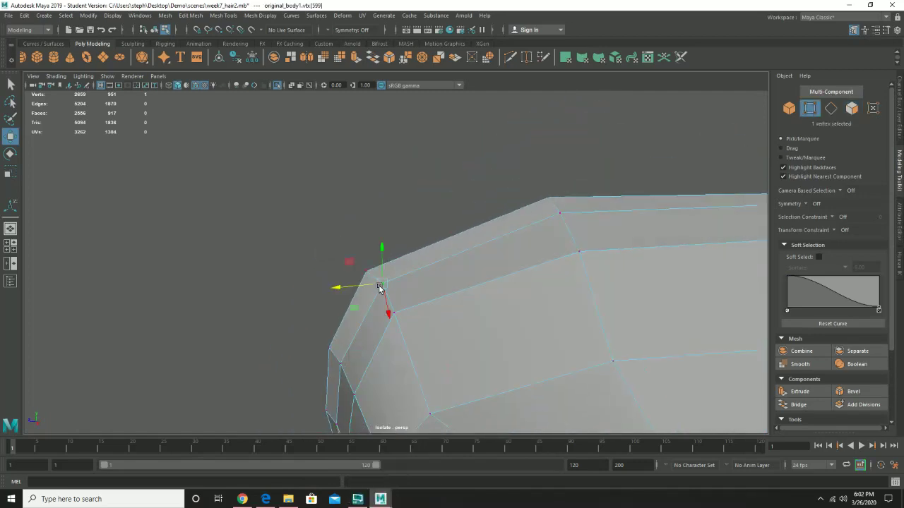
drag(354, 287, 354, 287)
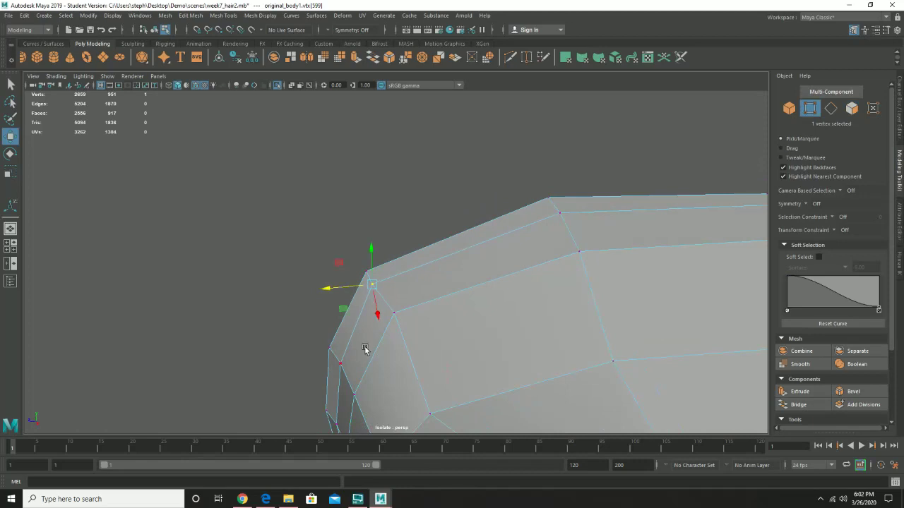
click(339, 365)
drag(318, 367, 543, 210)
Raise the end vertex of the short inner loop beside the centre line, just above the brow
alt+drag(561, 311, 473, 244)
click(411, 223)
drag(410, 217, 407, 206)
scroll(437, 206, up, 5)
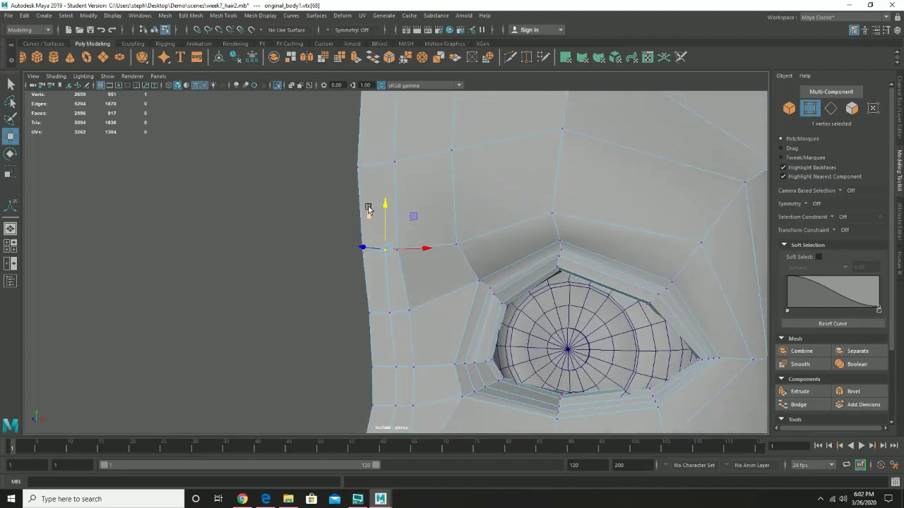
alt+drag(380, 215, 375, 221)
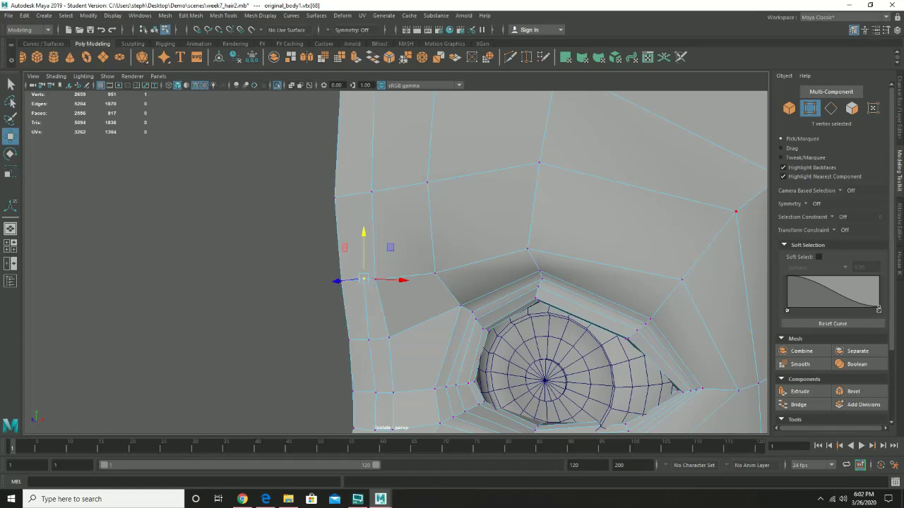
Cut an edge with Multi-Cut from the inner loop's end vertex diagonally up to the forehead's centre-line edge
scroll(852, 357, down, 3)
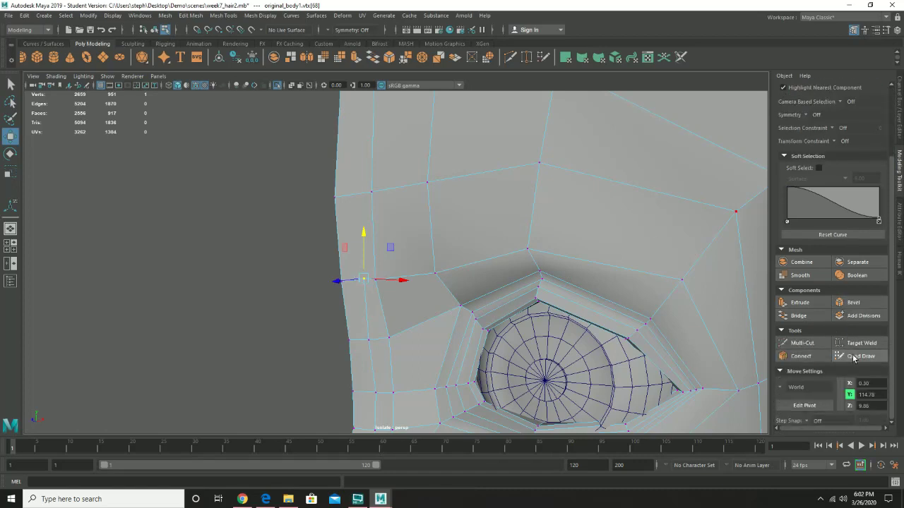
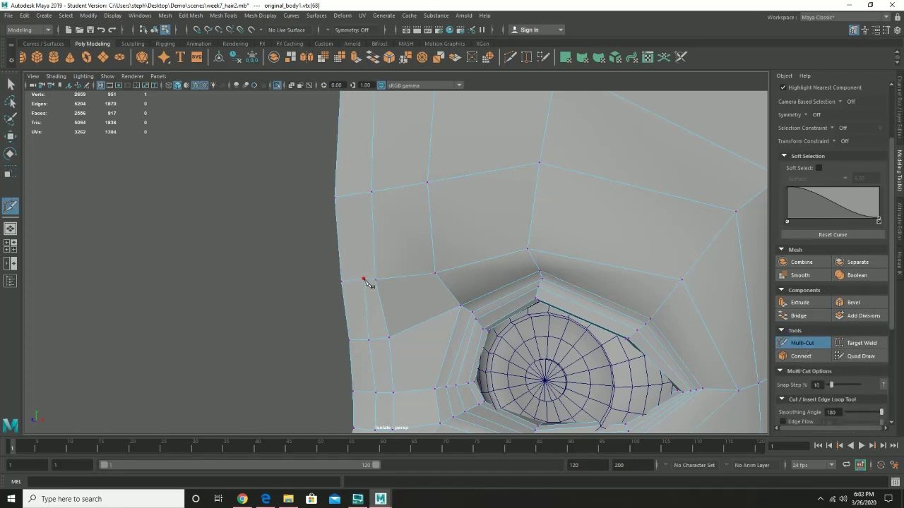
shift+click(338, 239)
click(341, 242)
key(ctrl+z)
key(Return)
Cut a second edge from the forehead loop vertex above down to the new diagonal edge
click(372, 192)
click(353, 261)
mouse_move(351, 261)
shift+mouse_down()
mouse_move(358, 266)
mouse_move(365, 232)
mouse_move(349, 261)
shift+mouse_up()
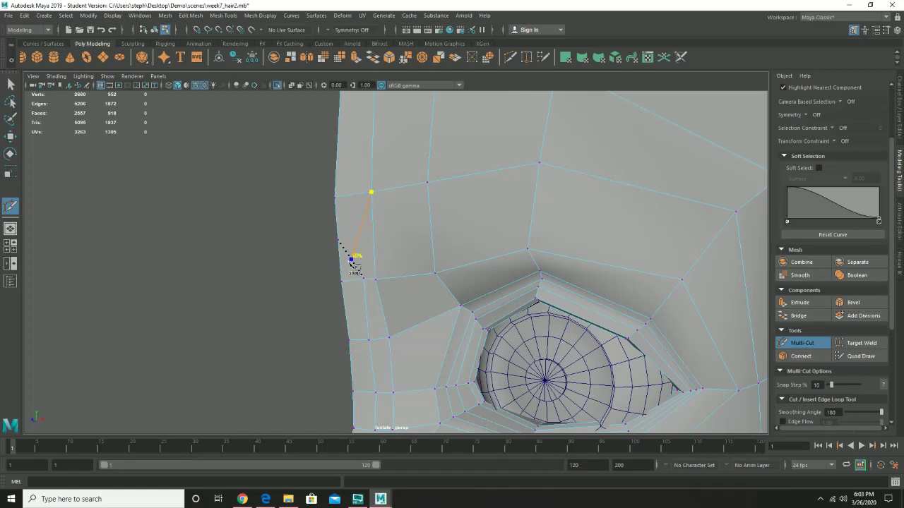
shift+drag(343, 260, 360, 273)
key(Return)
Move the inner vertex and the centre-line vertex of the new cut to about the same height, evening out the surrounding faces
key(w)
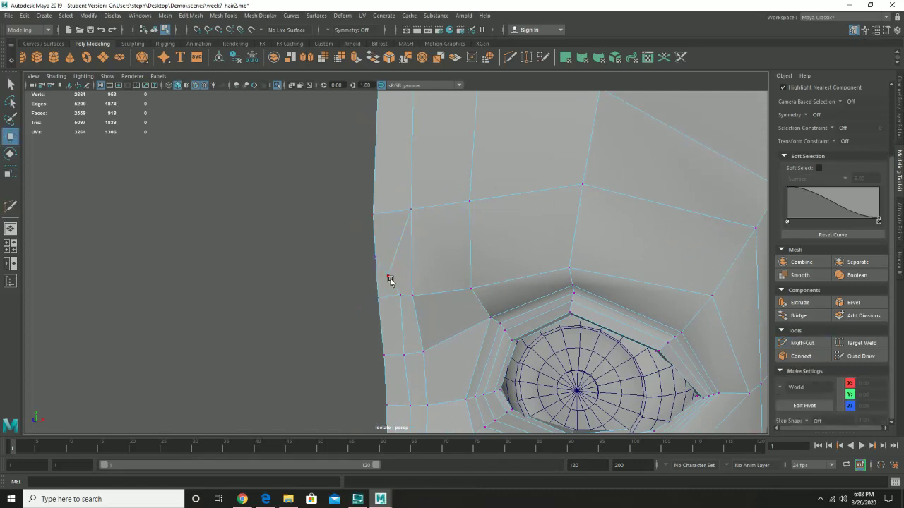
click(387, 279)
drag(389, 262, 364, 260)
click(374, 258)
alt+drag(228, 223, 250, 226)
alt+drag(282, 266, 343, 256)
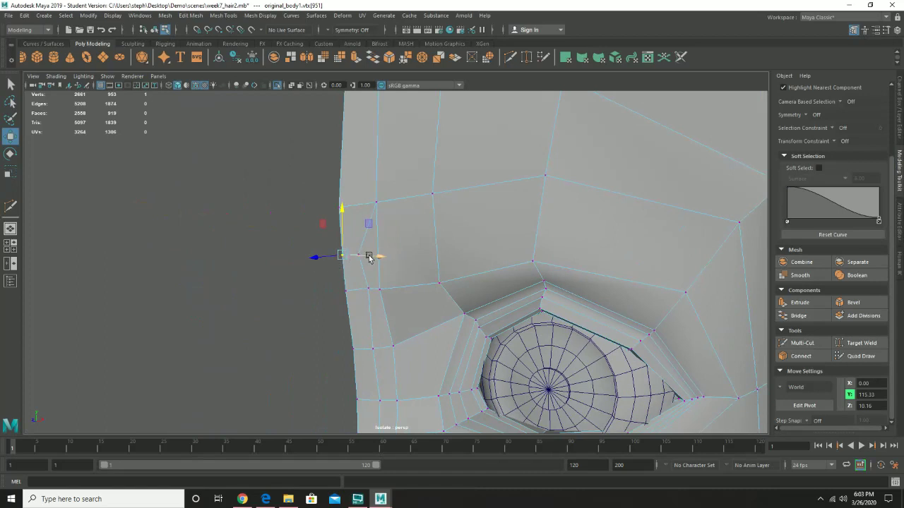
Shift the inner vertex of the new cut beside the forehead's centre line slightly sideways to even out the faces
click(303, 289)
click(358, 255)
drag(384, 258, 389, 258)
alt+right_drag(439, 261, 363, 271)
alt+drag(383, 272, 387, 270)
scroll(387, 269, up, 5)
Try the Smooth operation on the body mesh to check the forehead and brow topology, and undo it
right_drag(434, 218, 460, 202)
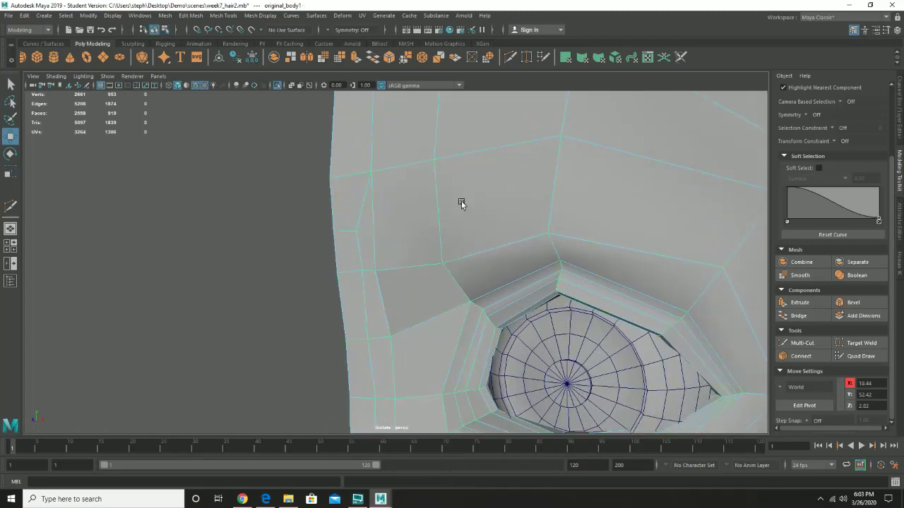
click(800, 276)
click(293, 260)
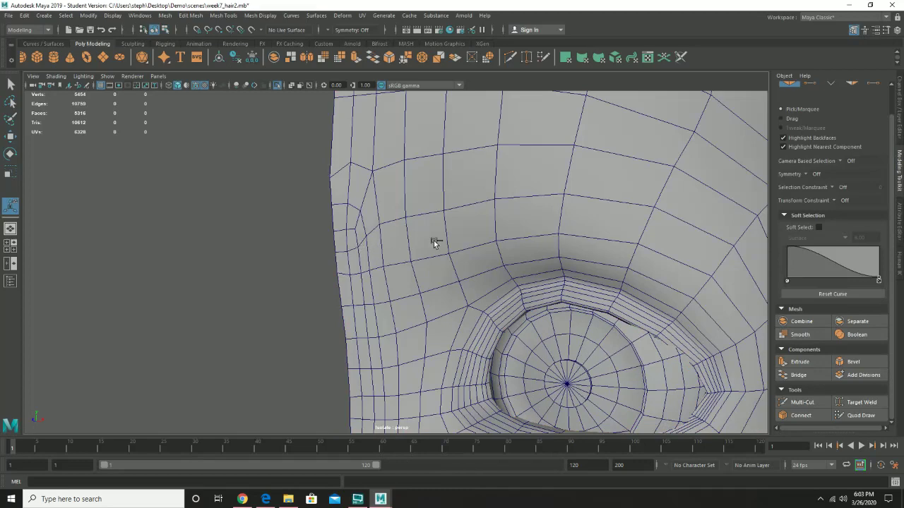
key(ctrl+z)
key(ctrl+z)
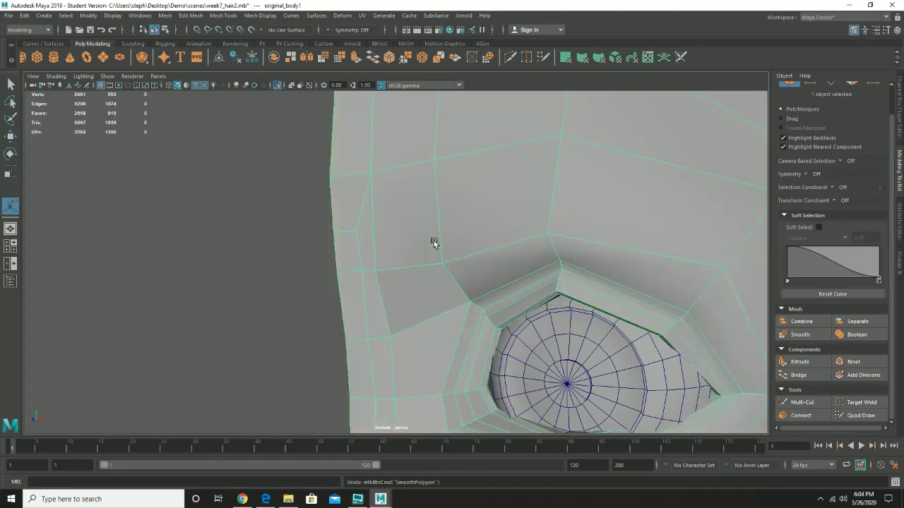
Examine the edge flow of the crown, head, neck, torso and arm from several angles
scroll(438, 236, down, 5)
alt+middle_drag(444, 195, 448, 297)
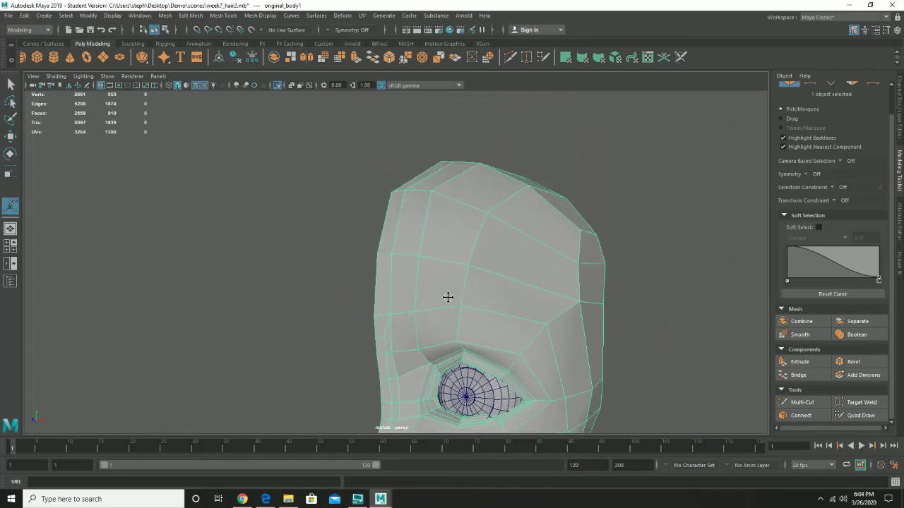
alt+drag(447, 297, 389, 324)
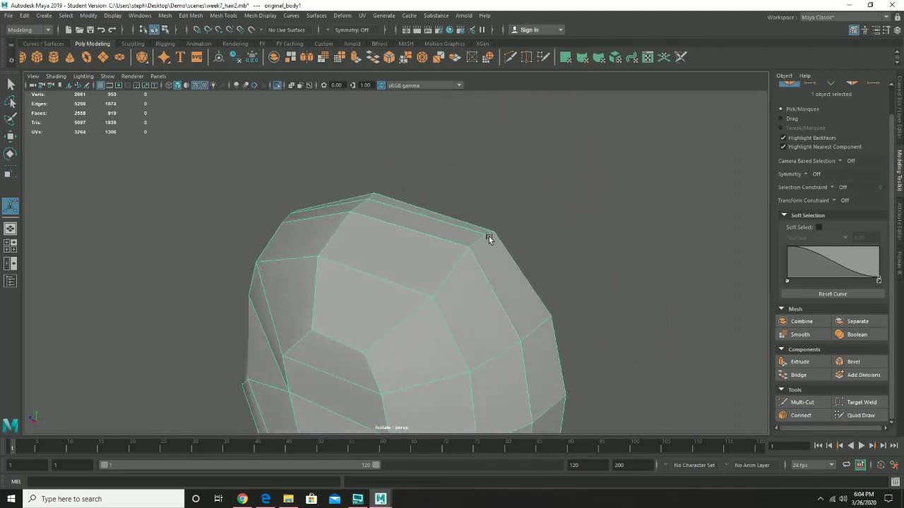
alt+drag(468, 248, 535, 232)
alt+drag(447, 297, 517, 331)
alt+right_drag(591, 322, 478, 353)
alt+middle_drag(480, 353, 507, 187)
alt+right_drag(547, 269, 432, 328)
alt+right_drag(516, 335, 411, 384)
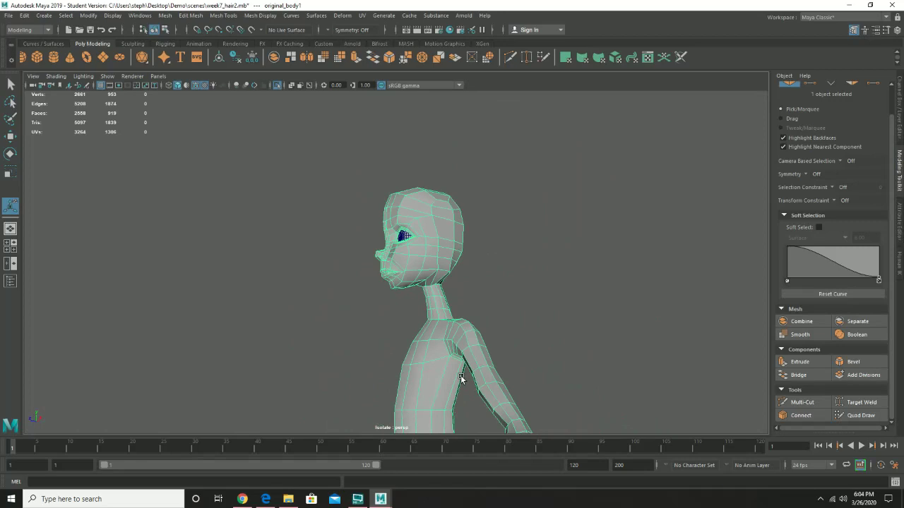
alt+middle_drag(461, 376, 506, 201)
alt+right_drag(503, 311, 400, 352)
alt+drag(469, 346, 540, 351)
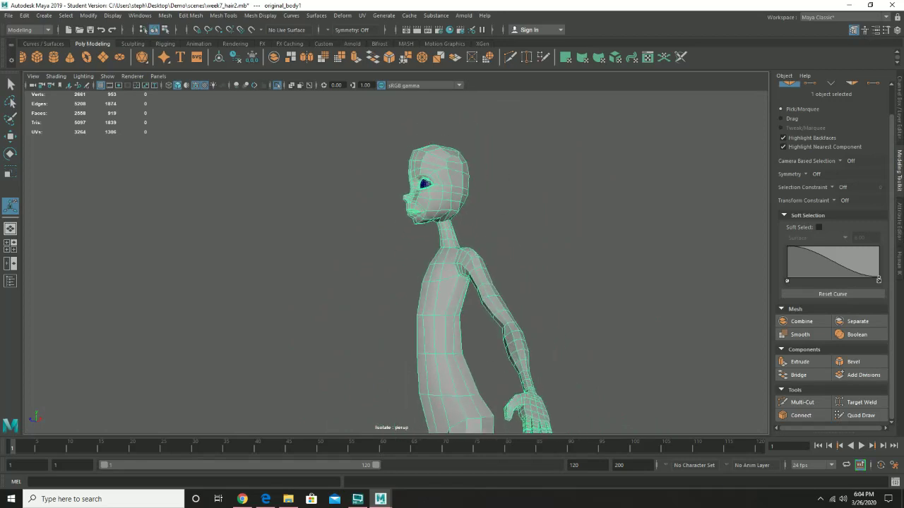
Turn off isolation of the selected object to show the hair, clothing and reference images again
click(900, 113)
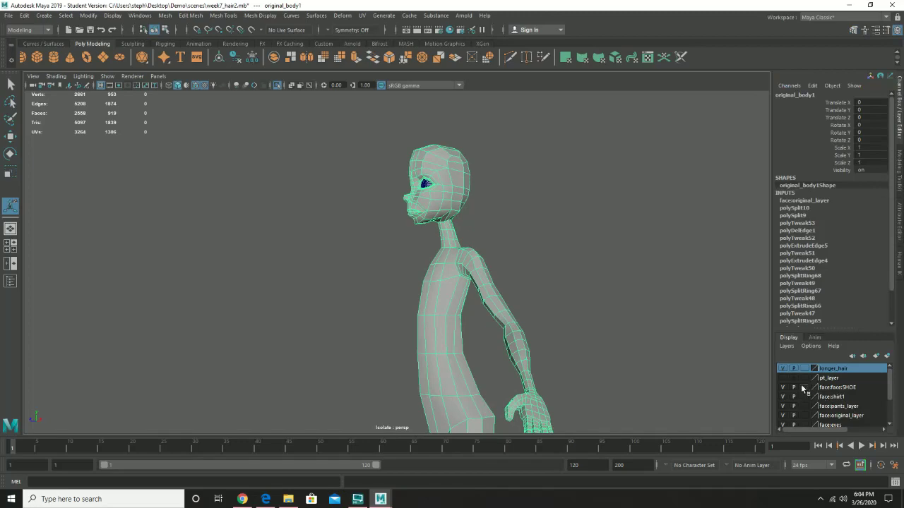
click(108, 76)
mouse_move(181, 97)
click(213, 101)
Examine the whole character beside the front and side reference images, ending on the upper body
scroll(468, 330, down, 4)
alt+middle_drag(453, 277, 412, 149)
alt+middle_drag(483, 272, 487, 203)
mouse_move(439, 271)
alt+mouse_down()
mouse_move(494, 303)
mouse_move(449, 278)
alt+mouse_up()
alt+drag(428, 219, 399, 364)
alt+middle_drag(399, 365, 400, 373)
alt+right_drag(318, 225, 503, 335)
alt+drag(410, 242, 444, 246)
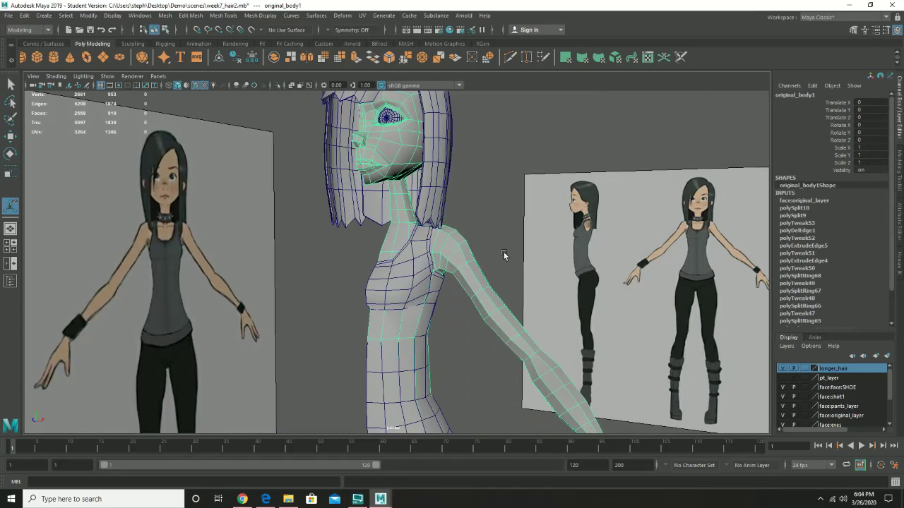
Save the scene under the new name week7_ld.mb as Maya Binary, accepting the student version notice
click(9, 14)
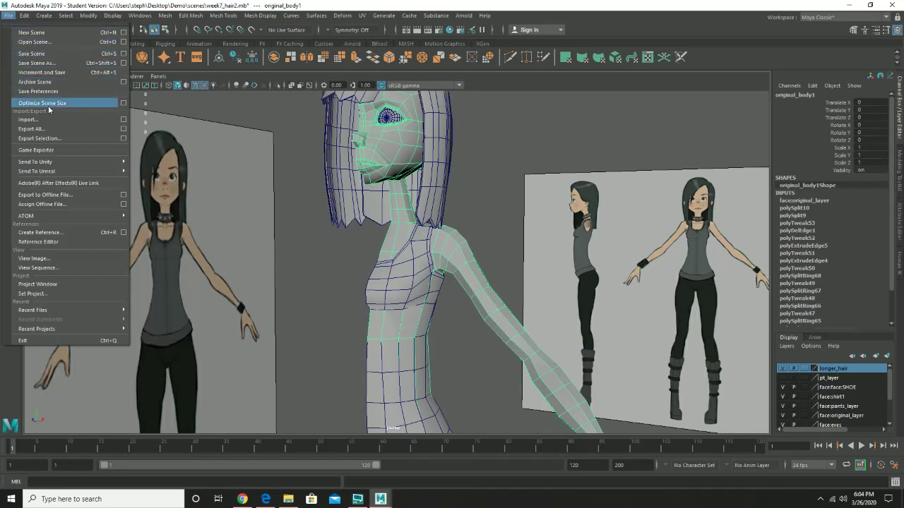
click(39, 63)
click(157, 356)
key(Delete)
key(Delete)
key(Delete)
key(Delete)
key(Delete)
text(lo)
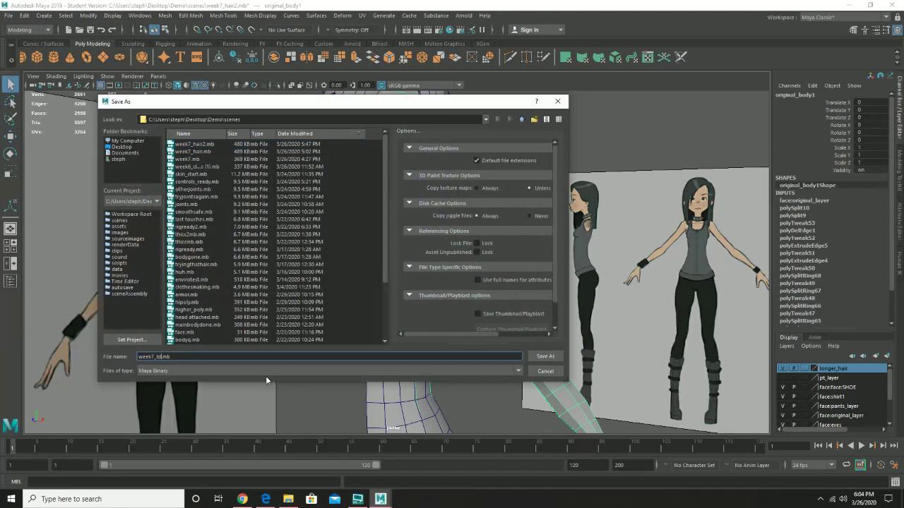
key(Return)
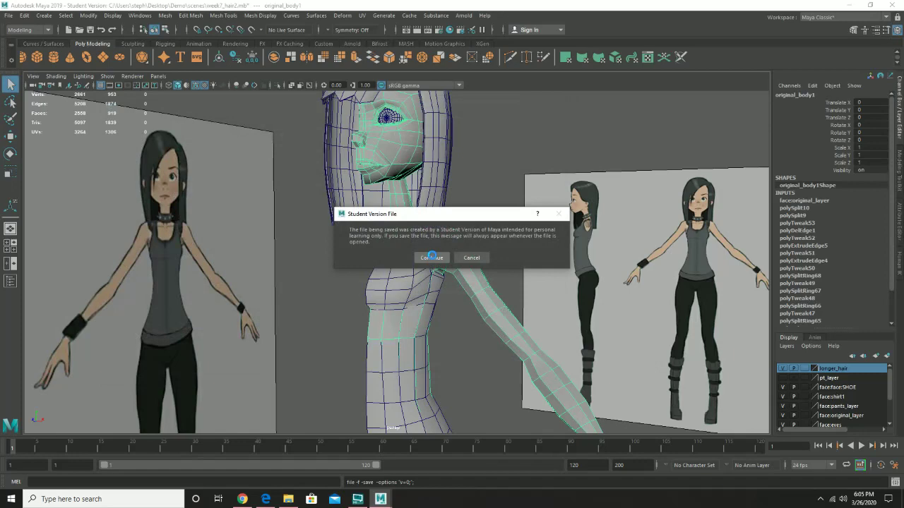
click(431, 258)
Hide the longer_hair display layer to expose the side of the head and neck
mouse_move(443, 199)
alt+mouse_down()
mouse_move(432, 205)
mouse_move(448, 210)
alt+mouse_up()
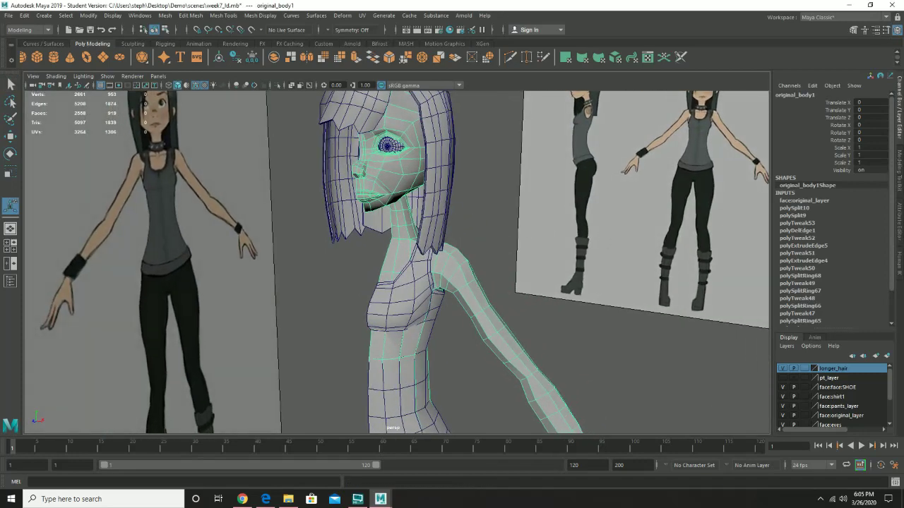
key(alt+Tab)
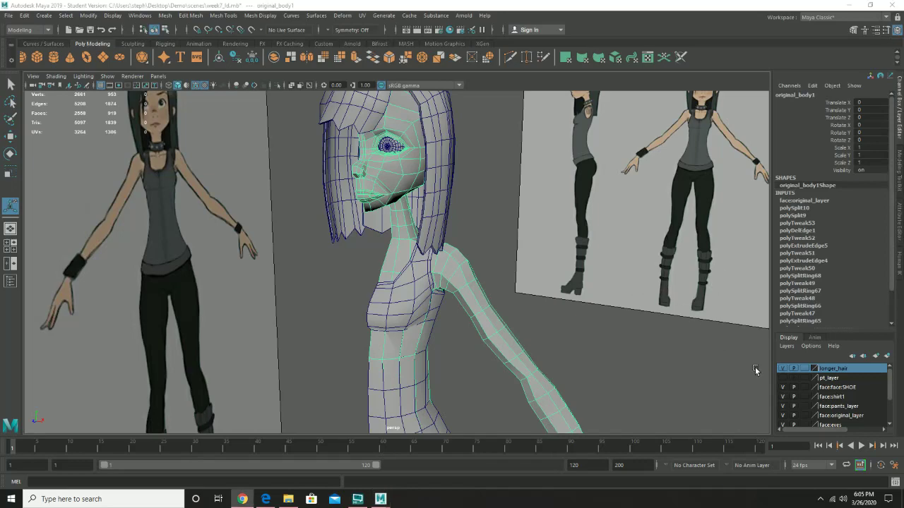
click(782, 367)
alt+drag(537, 220, 486, 217)
alt+drag(445, 147, 477, 249)
scroll(610, 289, up, 4)
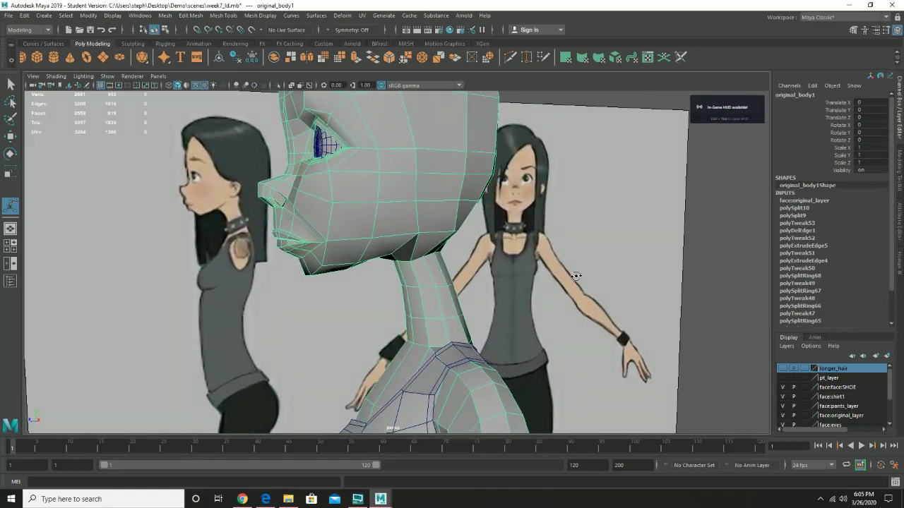
scroll(575, 276, up, 2)
scroll(395, 276, up, 2)
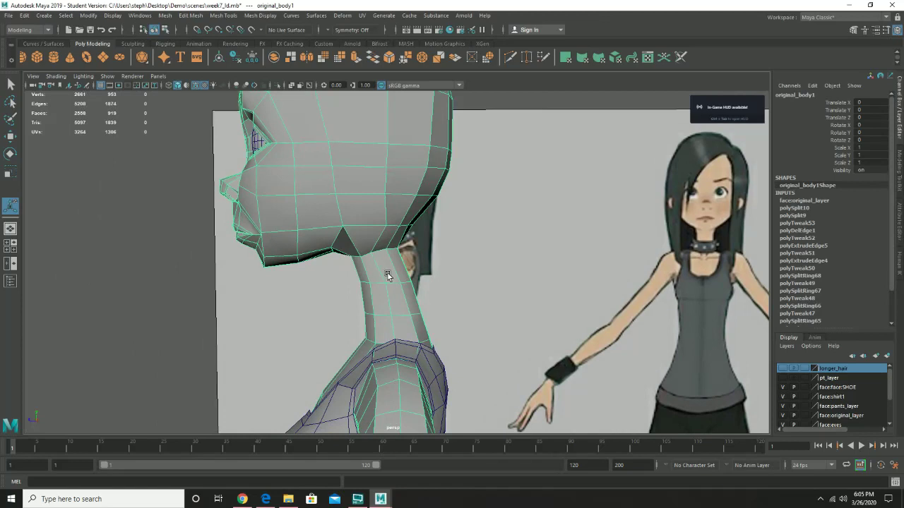
Examine the vertices and edge loops on the side of the head, from the neck junction up to the crown
right_drag(369, 240, 352, 246)
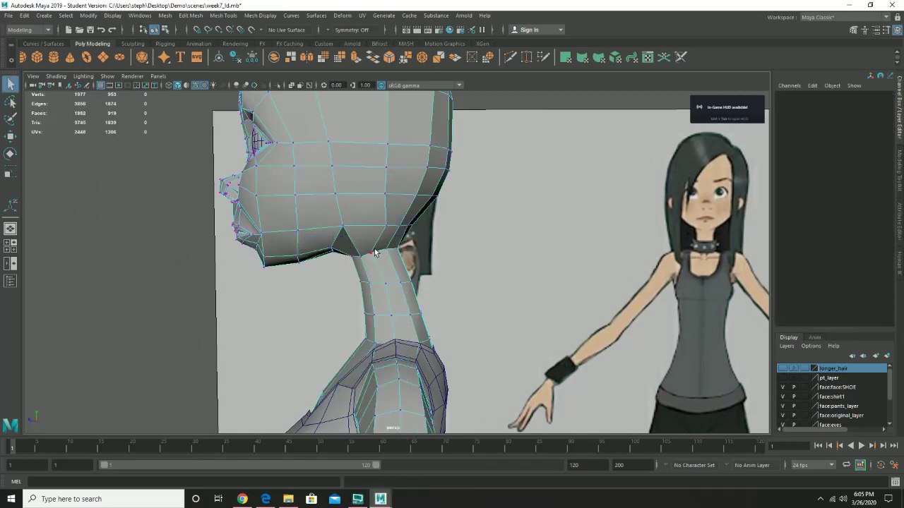
click(371, 255)
key(w)
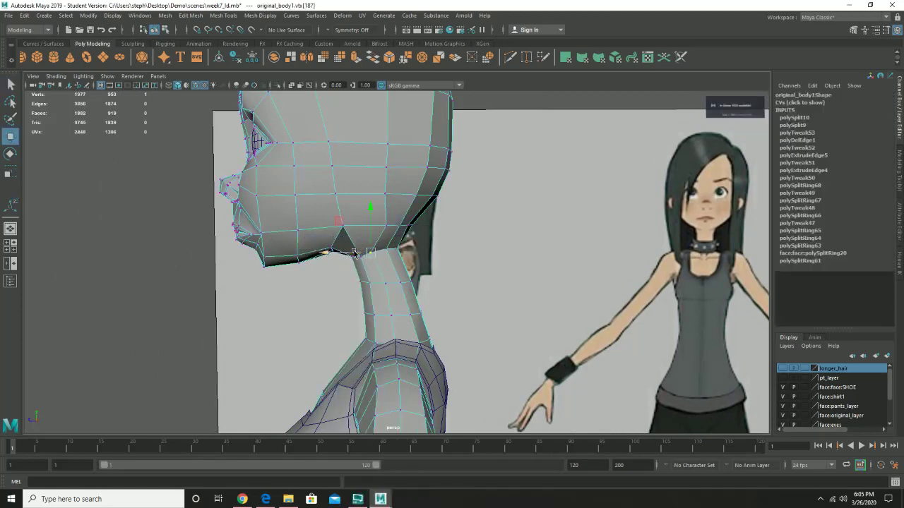
alt+middle_drag(372, 154, 414, 244)
alt+right_drag(407, 214, 387, 146)
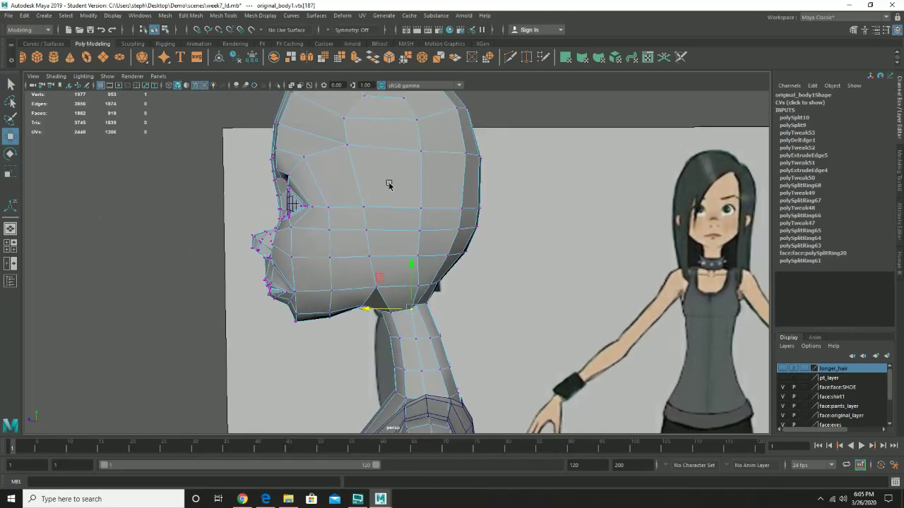
alt+drag(388, 177, 379, 226)
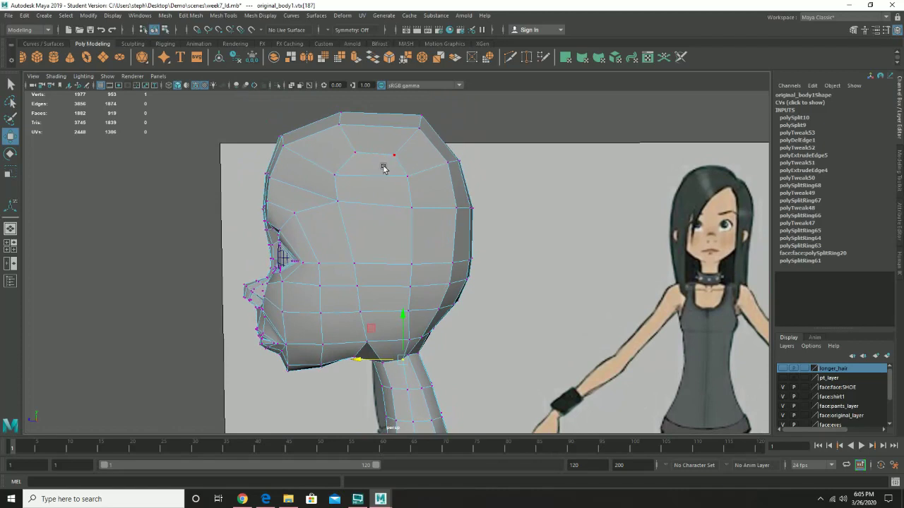
alt+drag(393, 291, 393, 284)
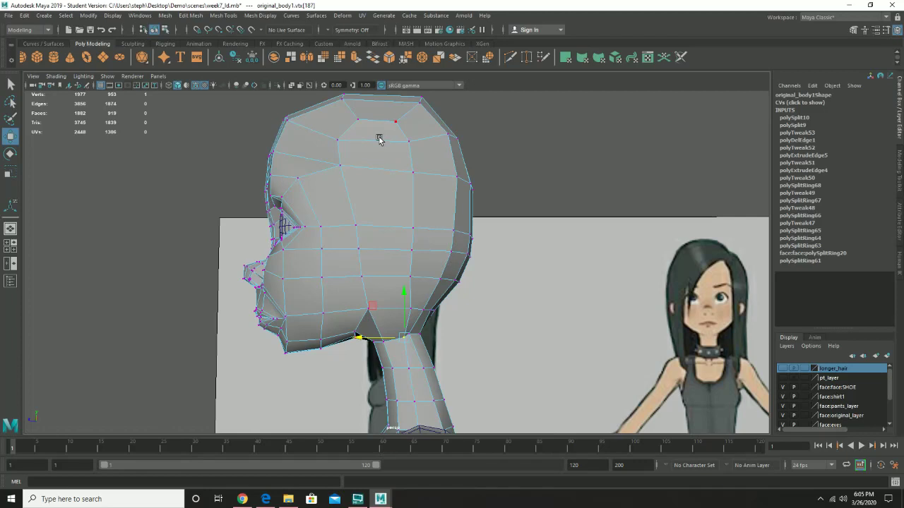
alt+drag(393, 236, 396, 253)
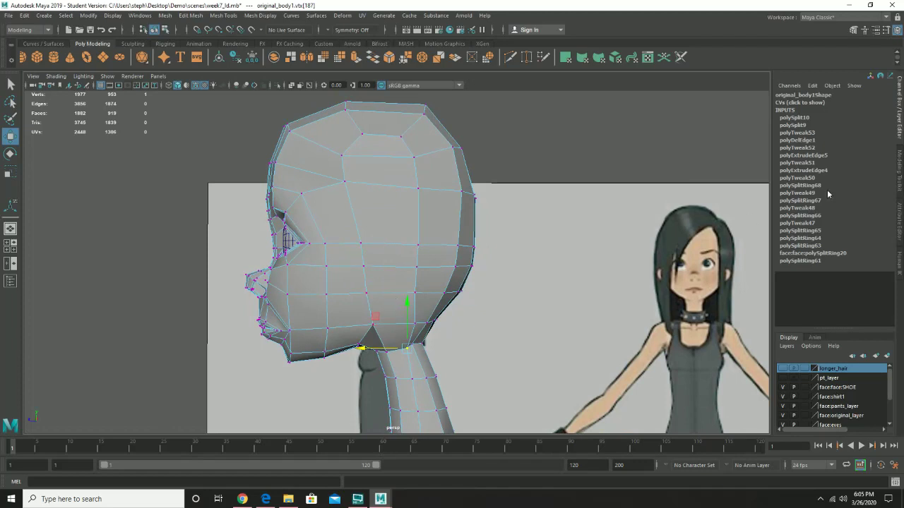
Switch to Chrome and study the side-view head drawing for ear placement, then return to Maya
key(alt+Tab)
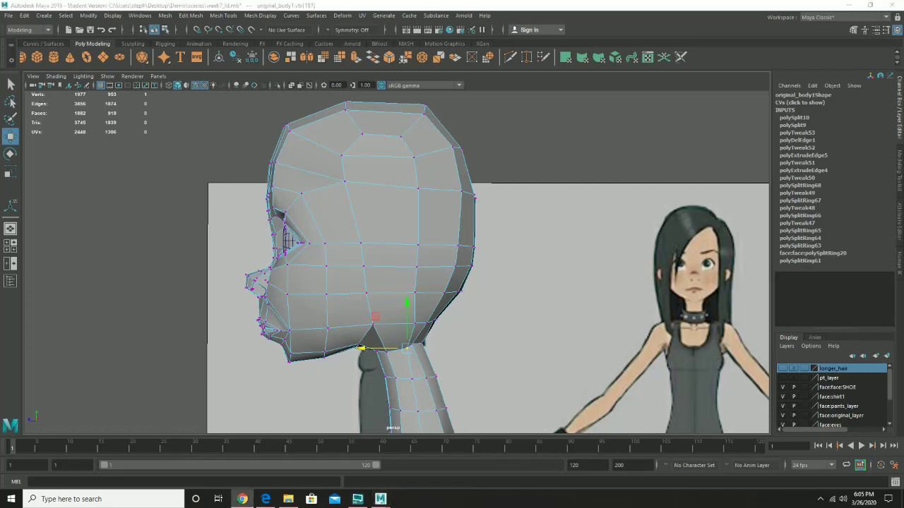
drag(903, 32, 416, 0)
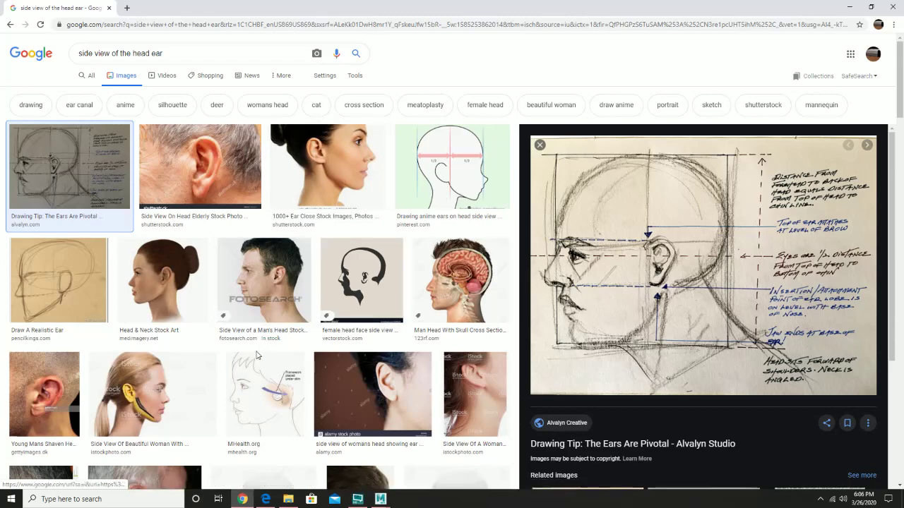
scroll(288, 377, down, 5)
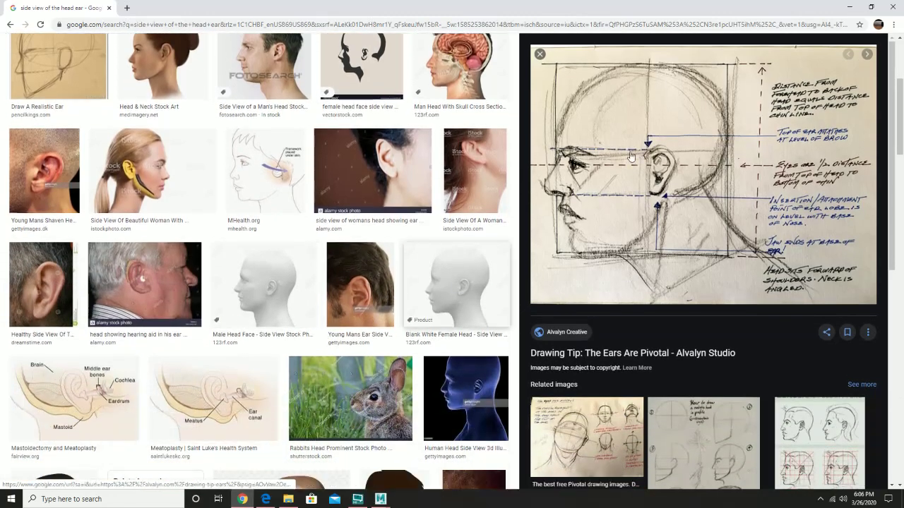
click(849, 6)
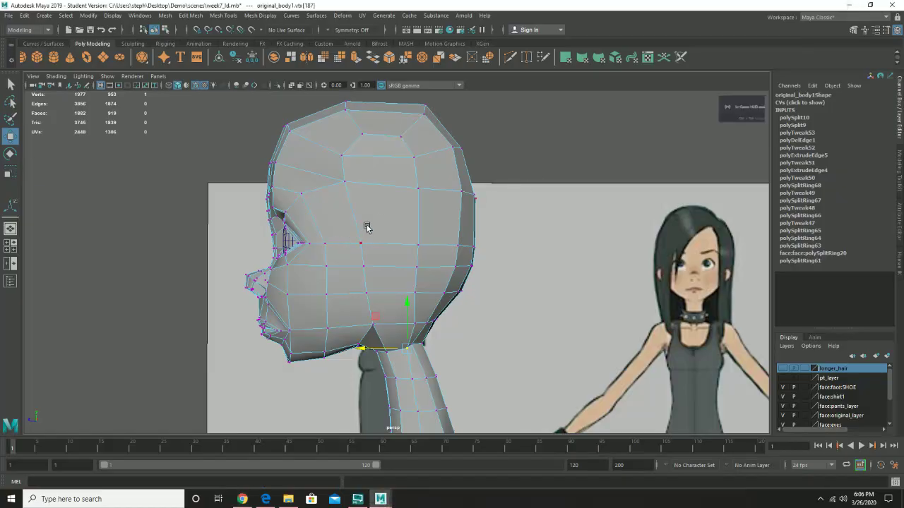
alt+drag(367, 227, 375, 228)
mouse_move(420, 239)
right_down()
mouse_move(419, 213)
mouse_move(417, 228)
right_up()
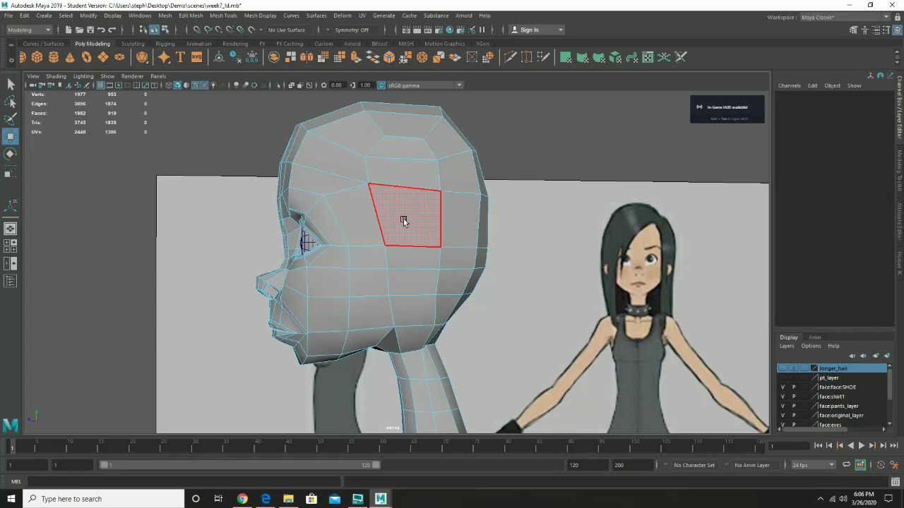
click(405, 219)
shift+click(409, 254)
shift+click(411, 283)
alt+drag(425, 290, 426, 288)
shift+double_click(420, 303)
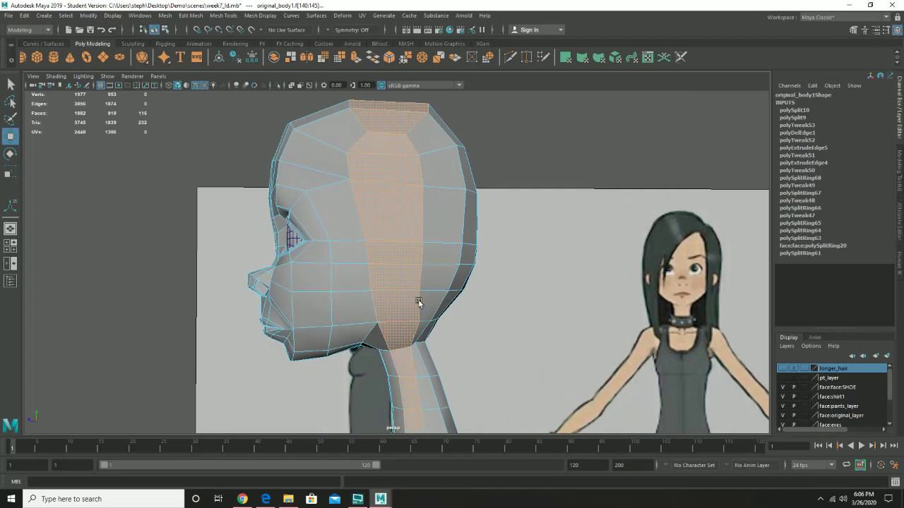
ctrl+click(407, 303)
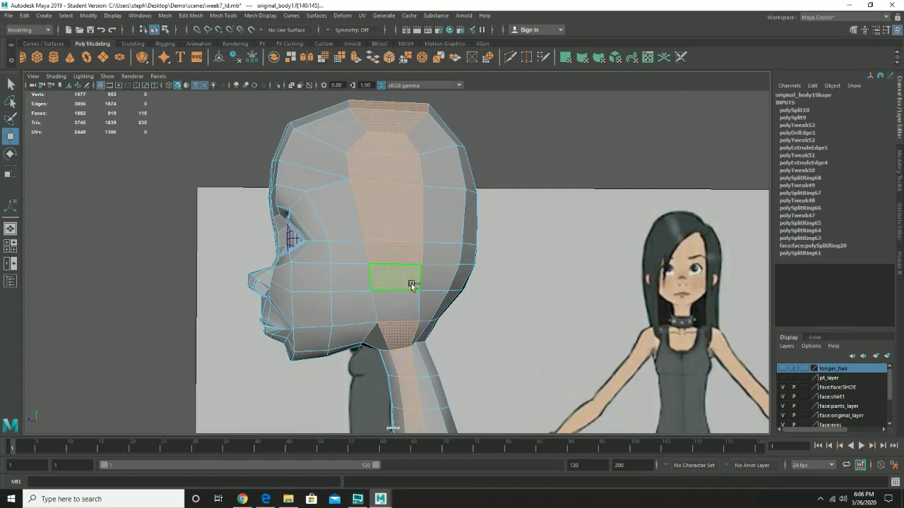
alt+drag(413, 239, 413, 228)
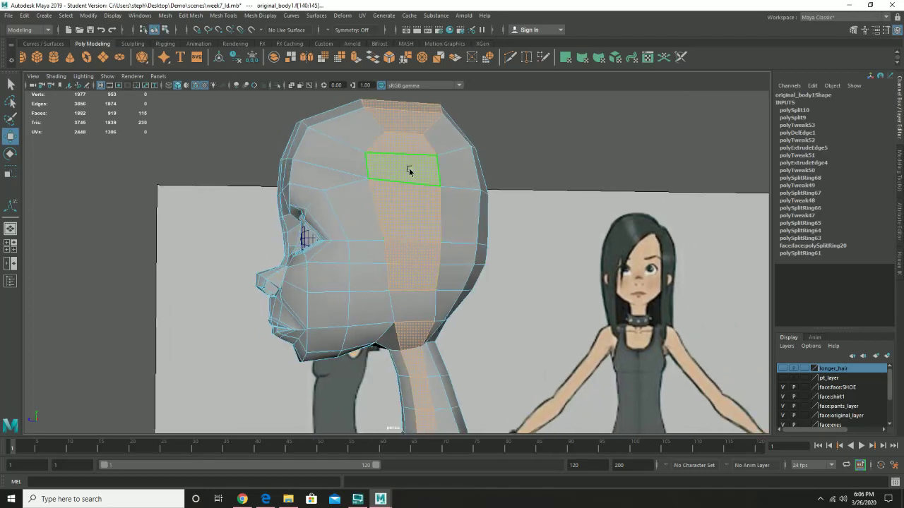
Select the three stacked faces on the side of the head, from above eye level down to nose level, marking the ear area
click(409, 167)
shift+click(418, 212)
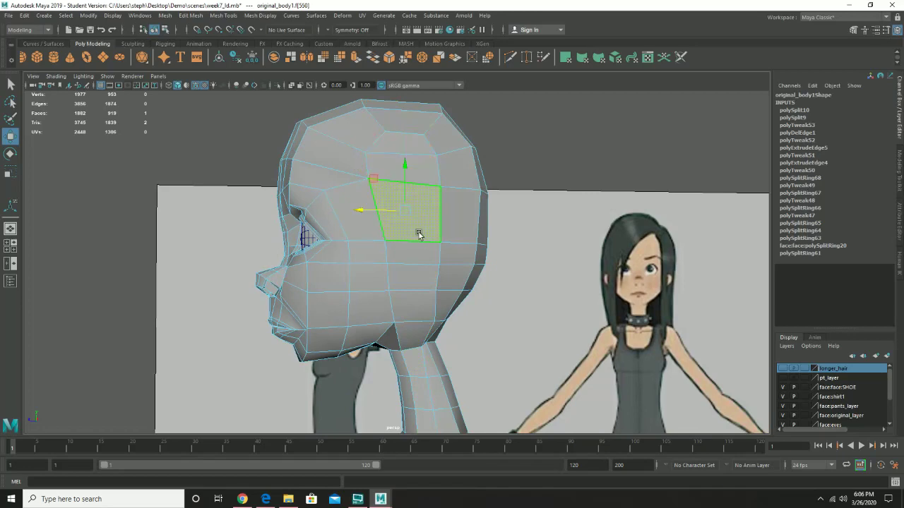
shift+click(419, 278)
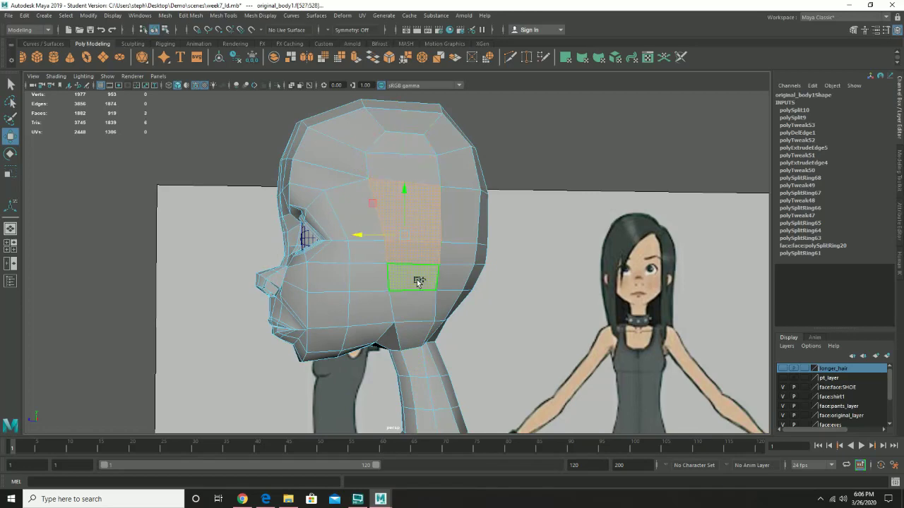
Lower the horizontal edge beneath the ear area slightly in the side view
alt+drag(418, 305, 376, 273)
key(space)
alt+middle_drag(344, 291, 361, 259)
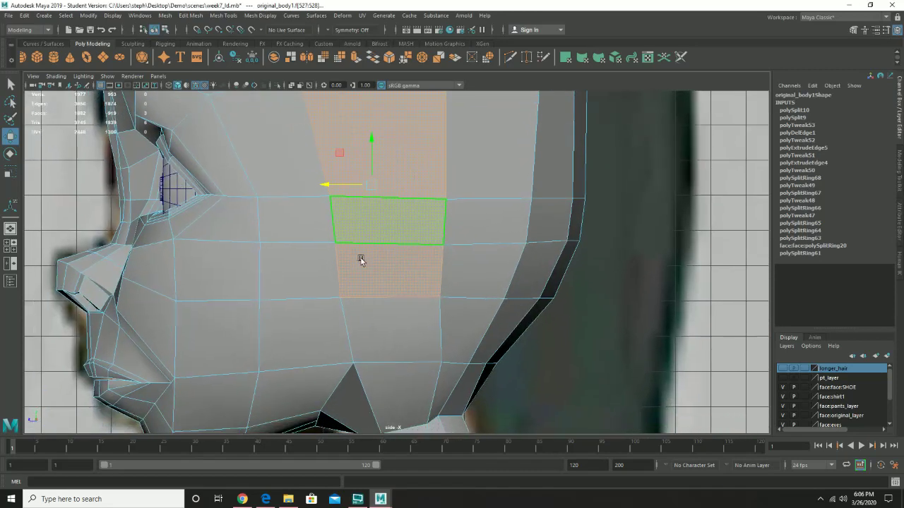
right_drag(390, 287, 389, 220)
click(390, 289)
drag(390, 275, 392, 284)
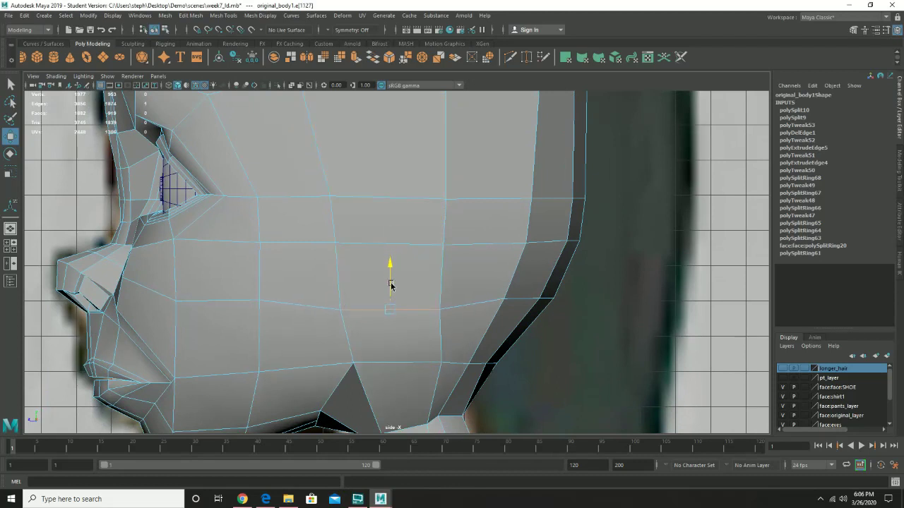
Lower the three vertices at the back of the head level with the moved edge and shift them slightly forward
right_drag(531, 257, 487, 254)
drag(484, 266, 583, 316)
drag(529, 277, 524, 285)
mouse_move(587, 322)
mouse_down()
mouse_move(497, 291)
mouse_move(500, 313)
mouse_up()
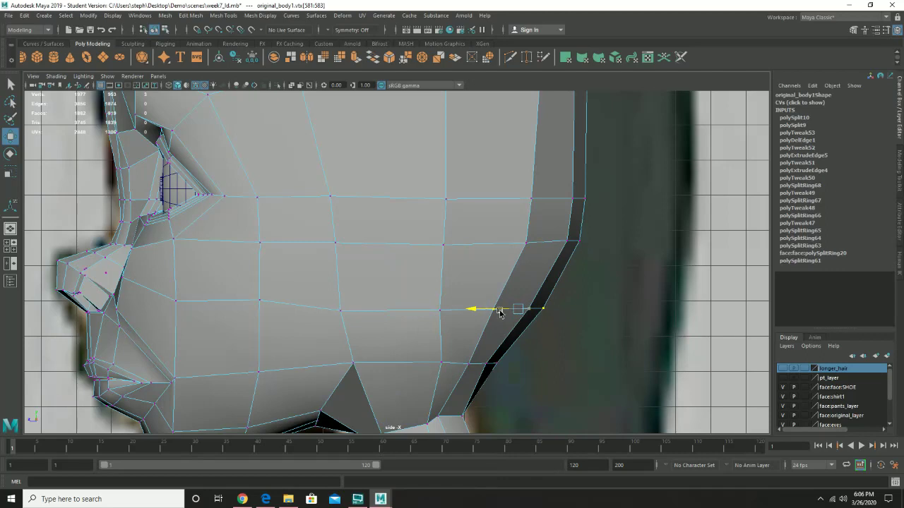
Reselect the three stacked faces of the ear area on the side of the head in face mode
alt+middle_drag(392, 219, 396, 252)
right_drag(398, 211, 398, 238)
click(396, 201)
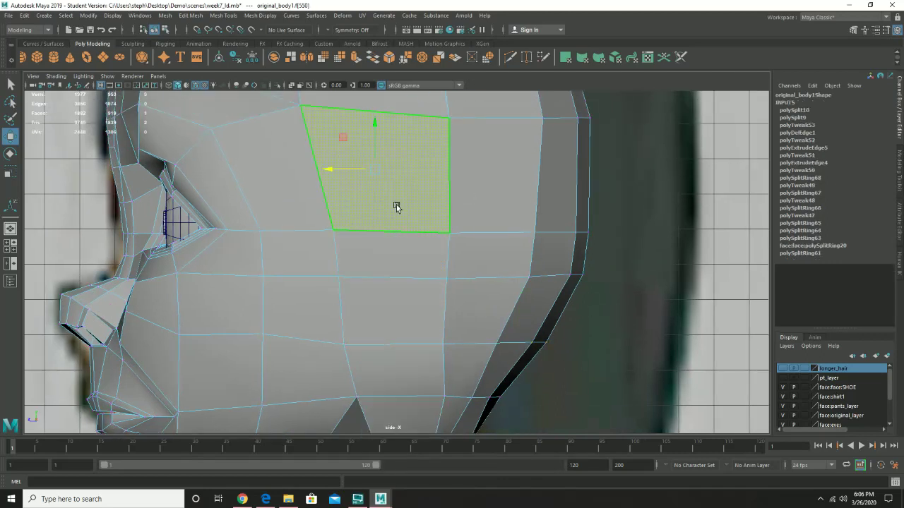
shift+click(405, 258)
shift+click(405, 289)
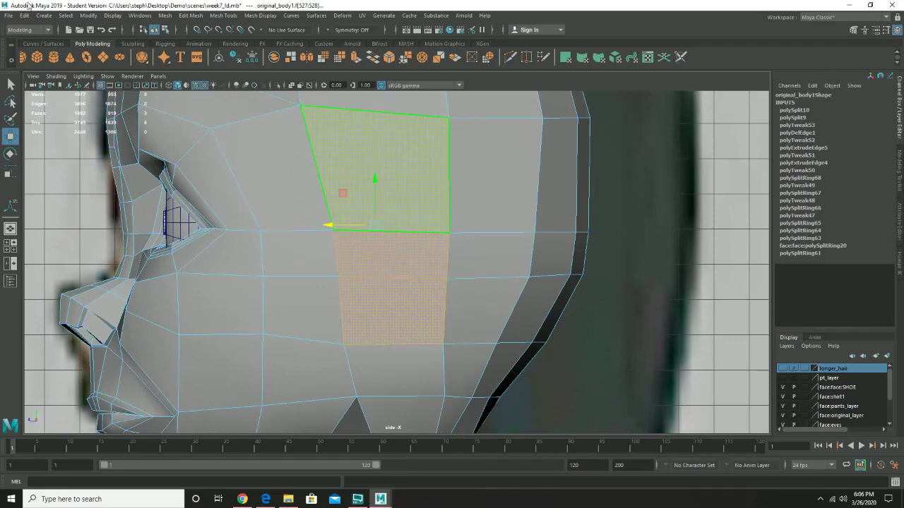
Save the scene and accept the student version notice
click(5, 16)
click(15, 52)
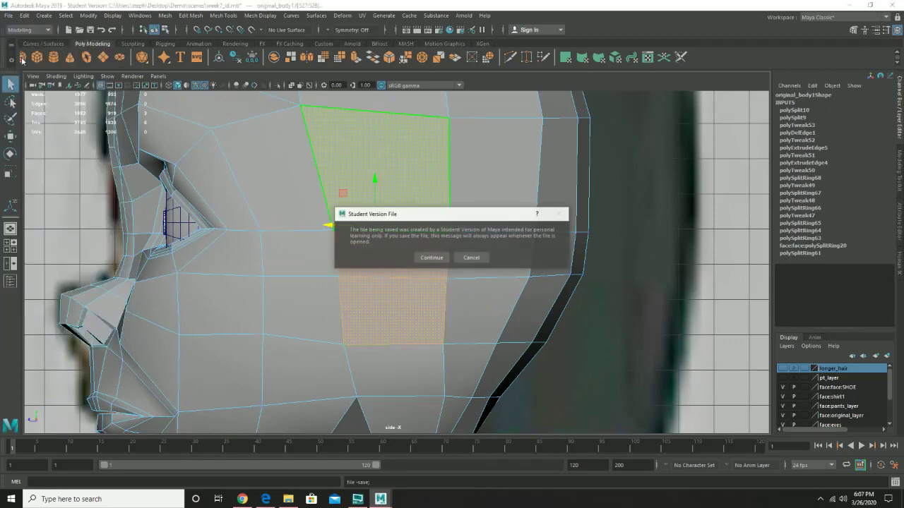
click(429, 258)
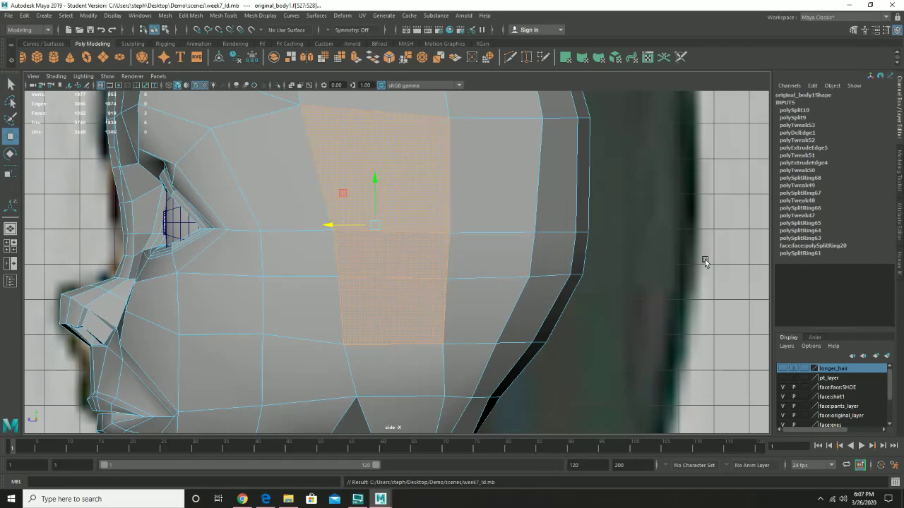
Extrude the three selected ear-area faces and inset them to form a border ring of faces around the ear
click(854, 31)
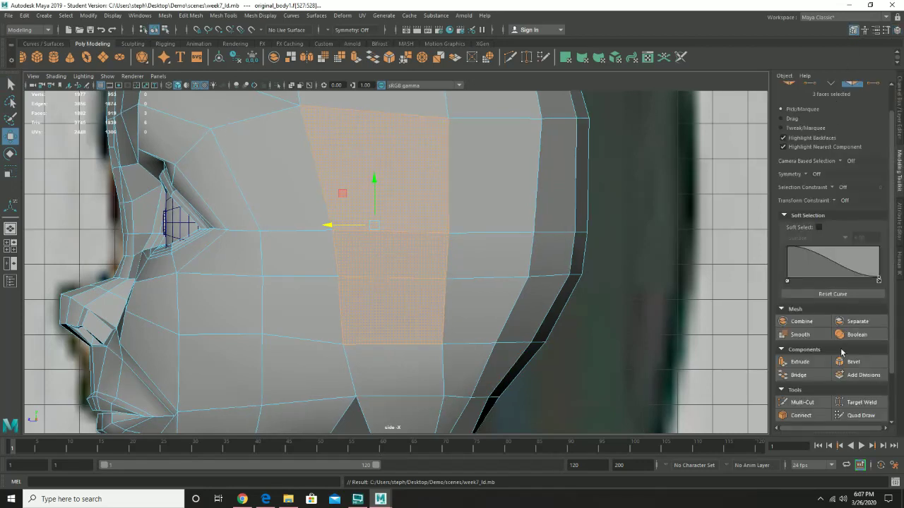
click(805, 362)
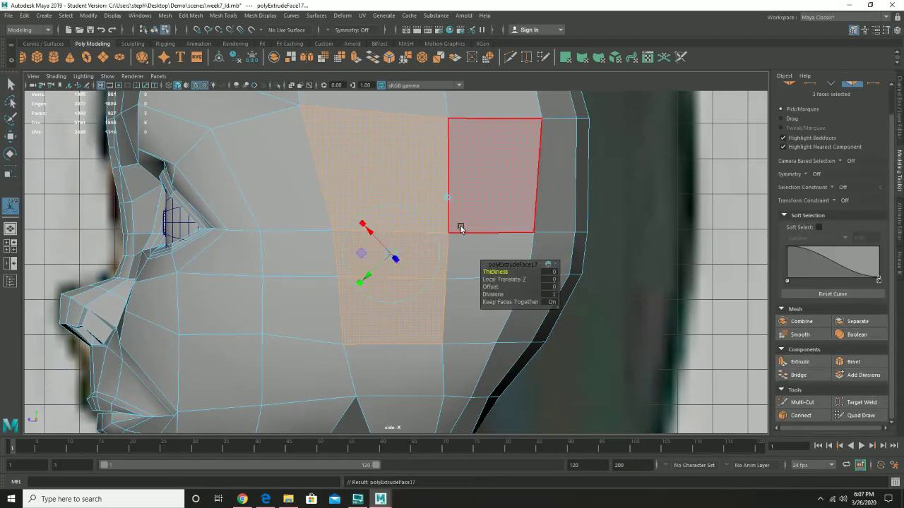
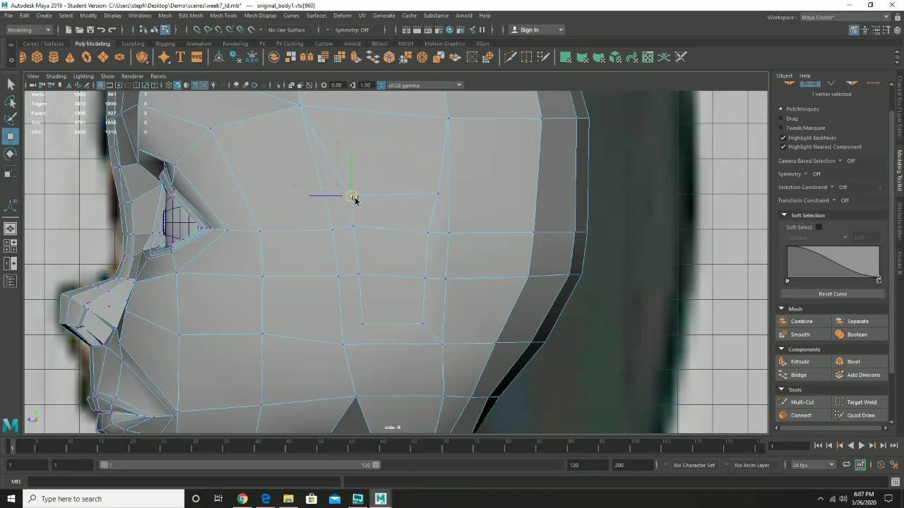
Square up the inset's upper part: shift the rear top corner vertex forward, raise both top corners level, and slightly lower the front vertex beneath
double_click(437, 195)
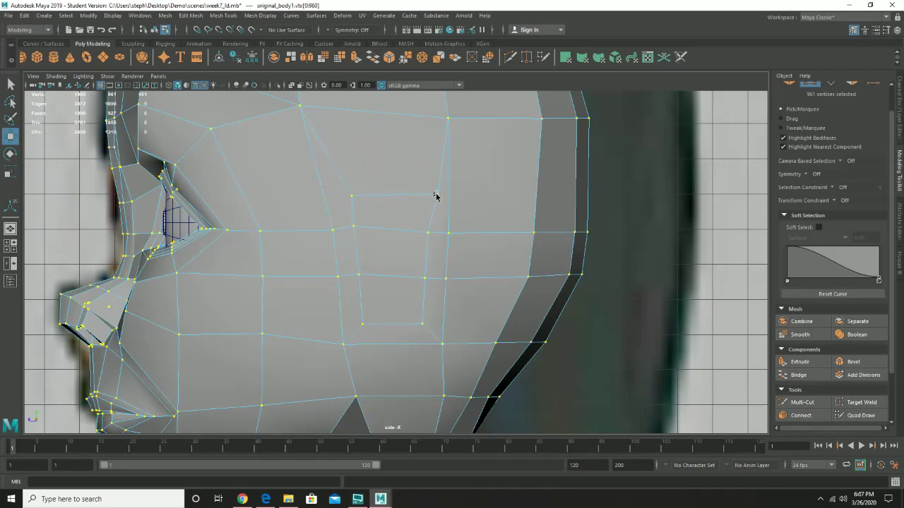
click(430, 195)
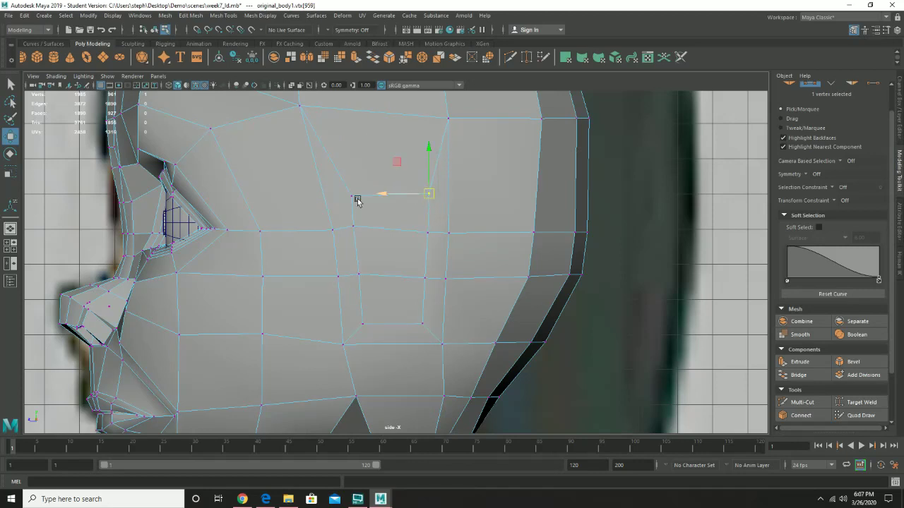
drag(371, 201, 426, 187)
click(426, 191)
drag(341, 168, 350, 147)
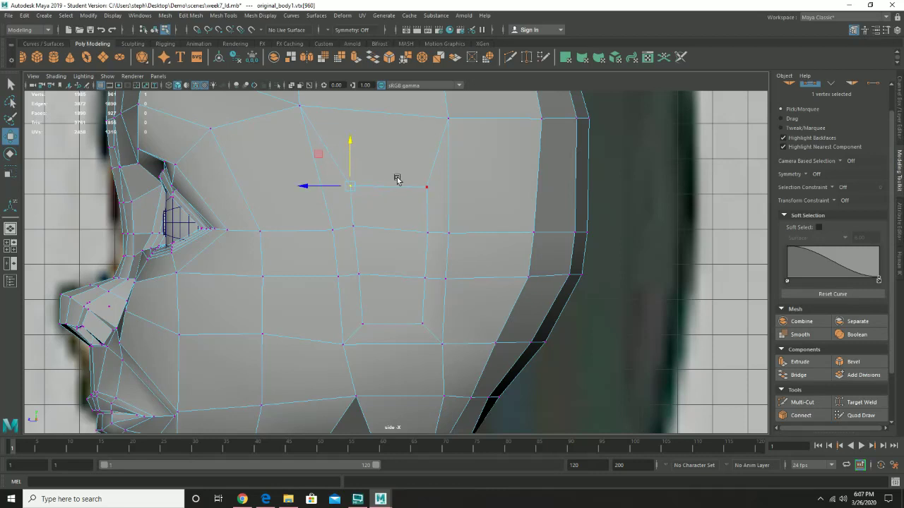
click(425, 190)
drag(425, 177, 425, 172)
mouse_move(342, 171)
mouse_down()
mouse_move(357, 190)
mouse_move(349, 165)
mouse_up()
click(355, 228)
drag(357, 202, 359, 211)
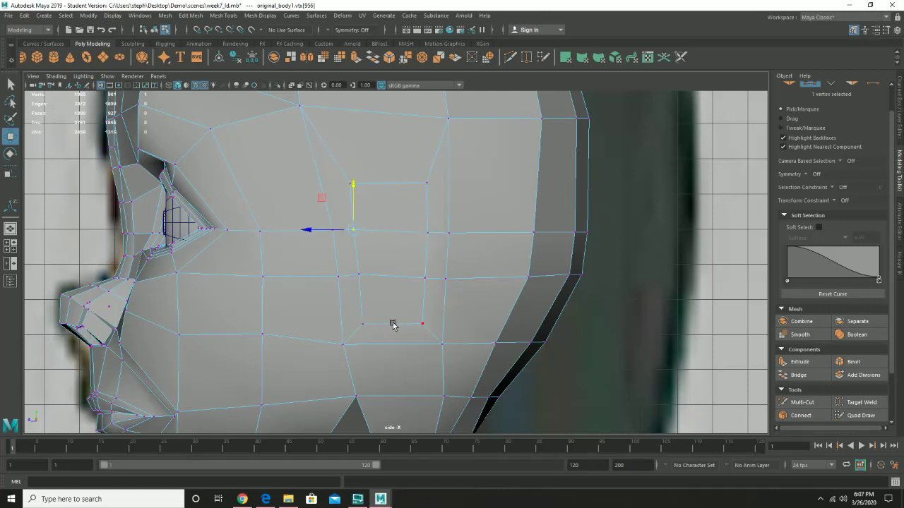
Check the front vertices of the ear outline in the side view and switch to the perspective view of the head
right_click(388, 350)
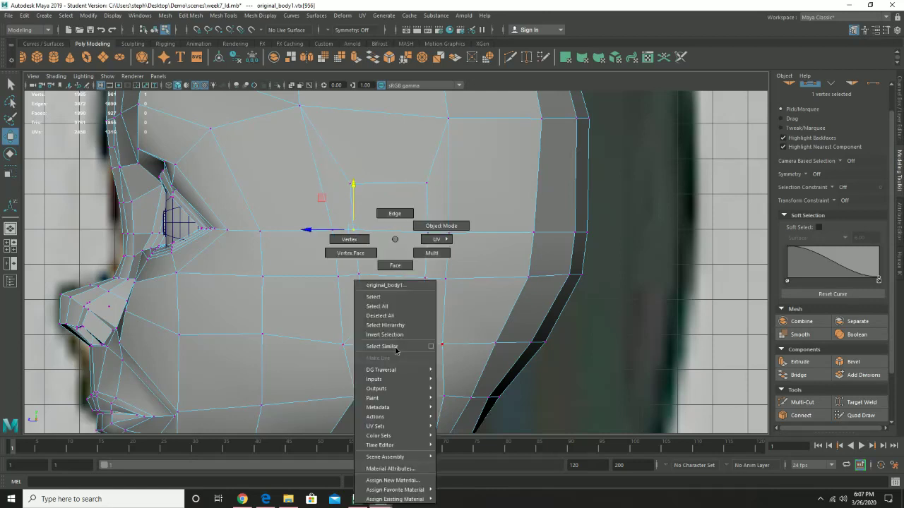
click(396, 347)
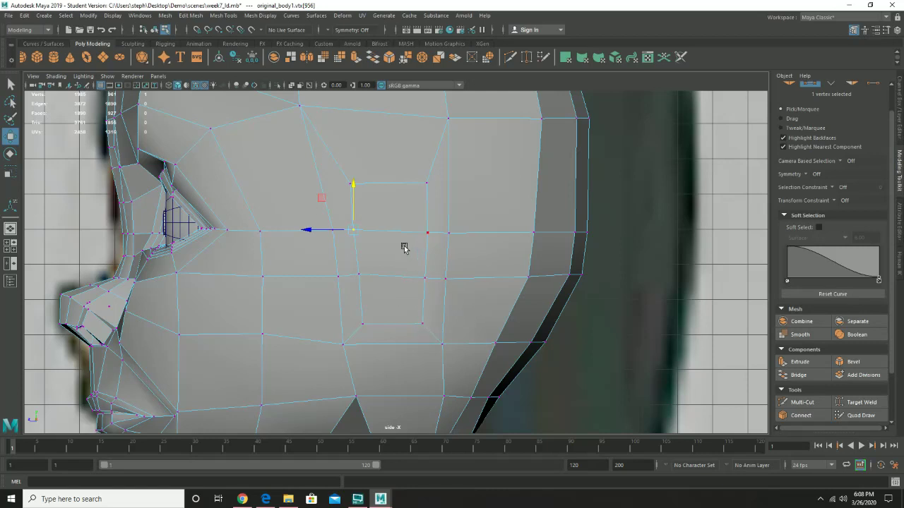
click(360, 277)
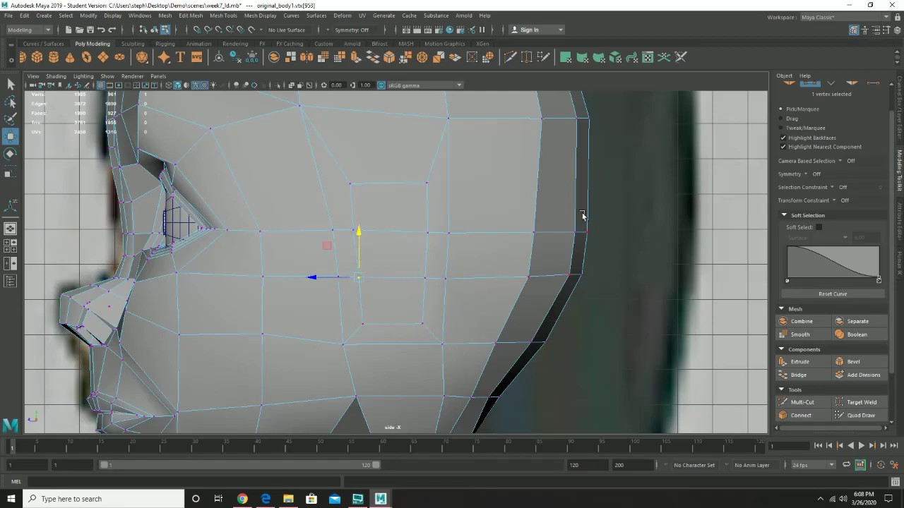
scroll(576, 329, down, 5)
key(space)
drag(549, 319, 549, 295)
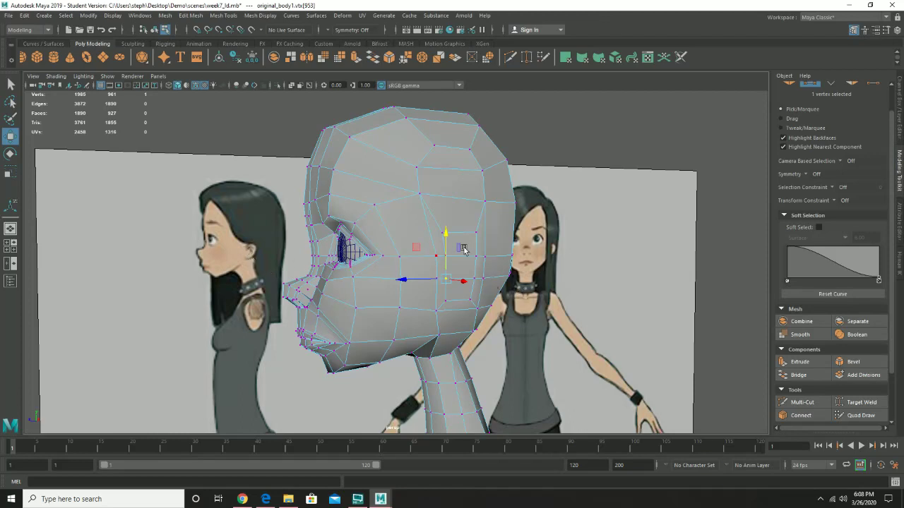
scroll(450, 248, up, 8)
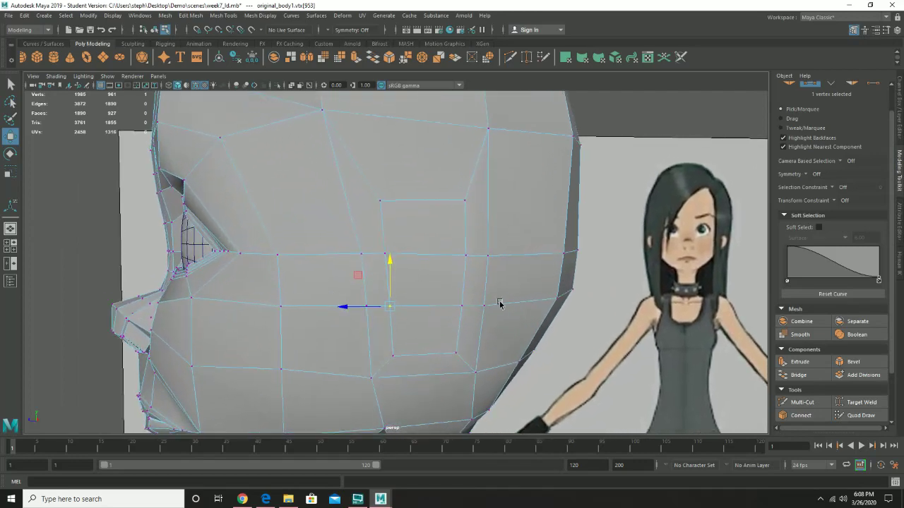
scroll(499, 304, up, 1)
Adjust the middle back edge and the upper back vertex of the ear outline along the head's front-to-back direction
right_drag(428, 227, 428, 247)
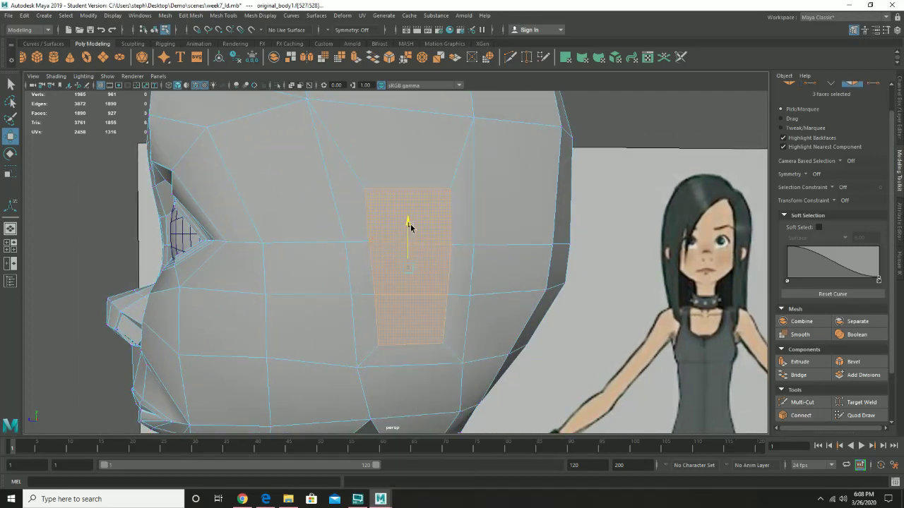
alt+drag(400, 305, 448, 280)
click(473, 268)
right_drag(473, 239, 472, 227)
click(472, 262)
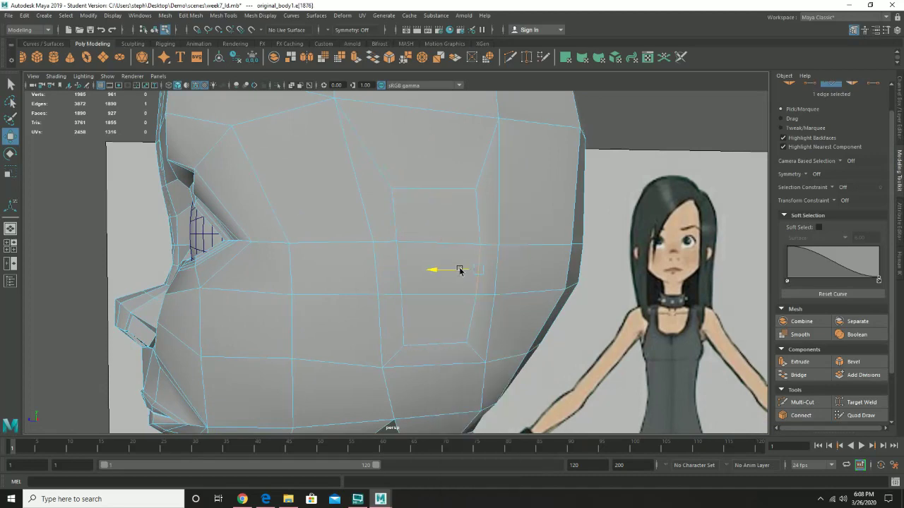
right_drag(470, 186, 459, 186)
click(472, 190)
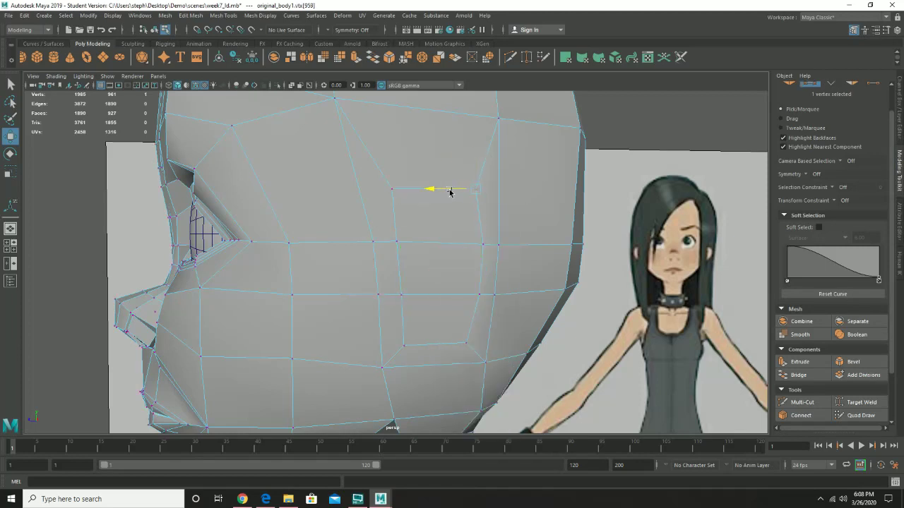
Select the three faces inside the ear outline and extrude them outward from the side of the head
right_drag(440, 218, 440, 233)
click(416, 214)
shift+click(452, 272)
shift+click(437, 305)
alt+drag(449, 296, 484, 289)
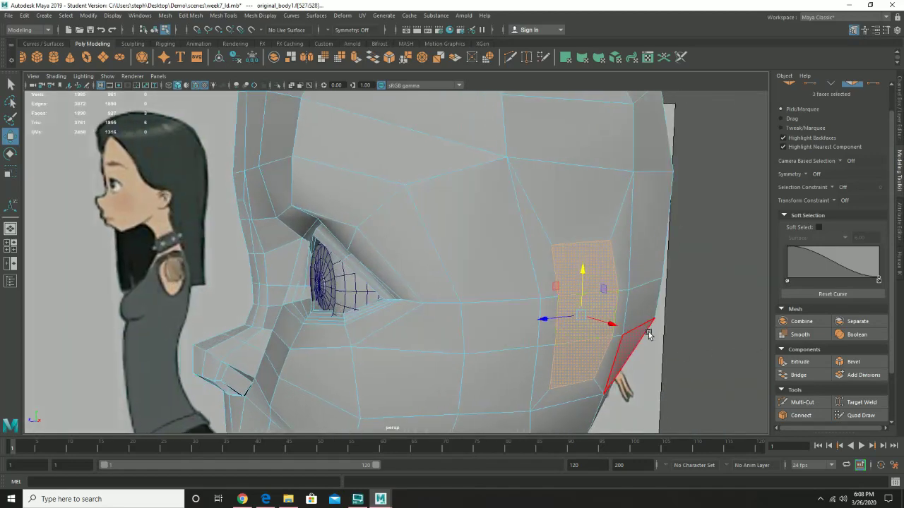
click(811, 363)
click(600, 322)
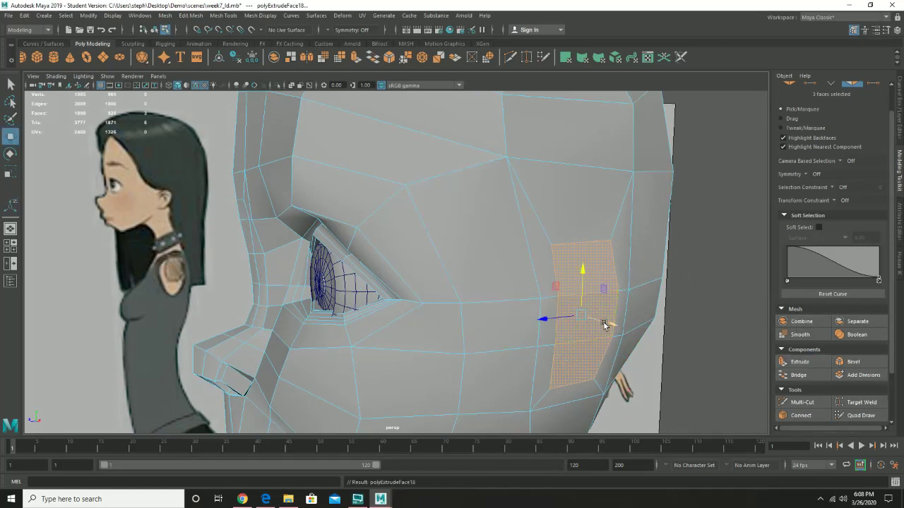
drag(600, 322, 490, 294)
Rotate the three extruded ear faces so their back side flares away from the head
key(e)
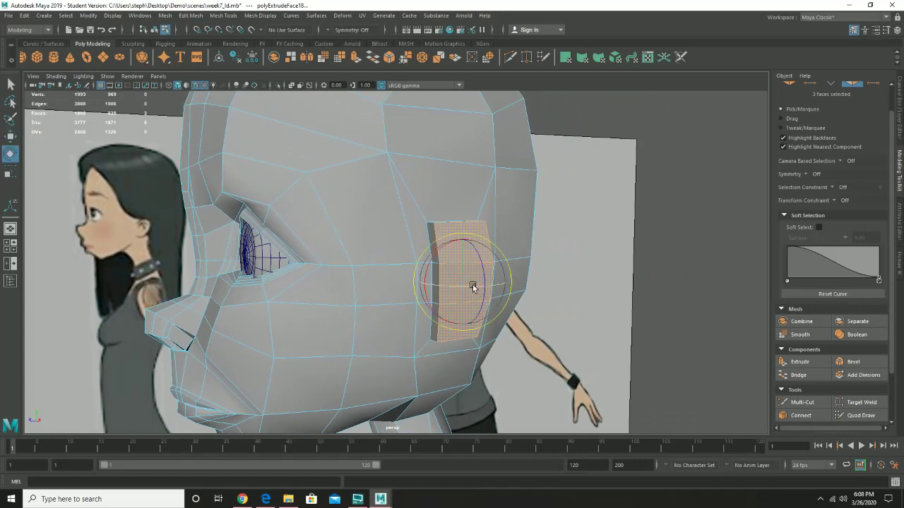
drag(471, 286, 576, 271)
alt+right_drag(399, 225, 489, 260)
alt+drag(492, 261, 476, 258)
alt+right_drag(475, 259, 490, 263)
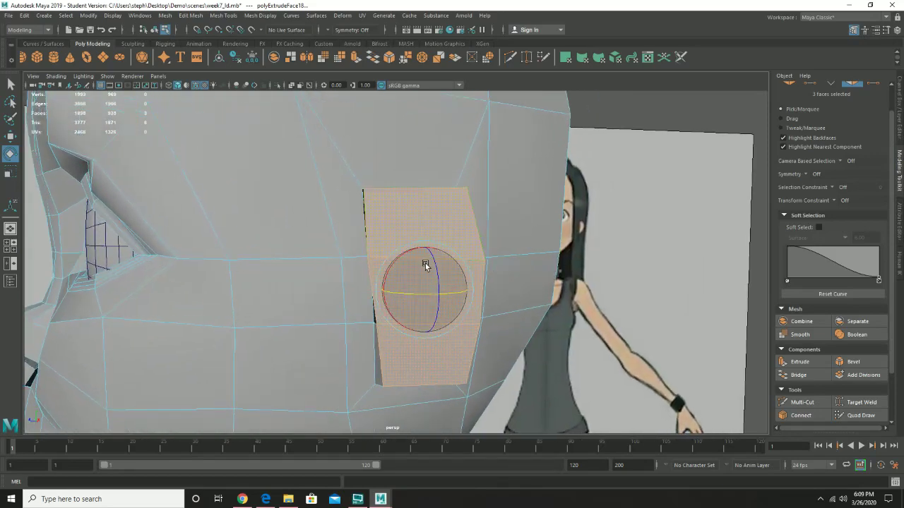
Move the three extruded ear faces along the head's front-to-back direction
key(w)
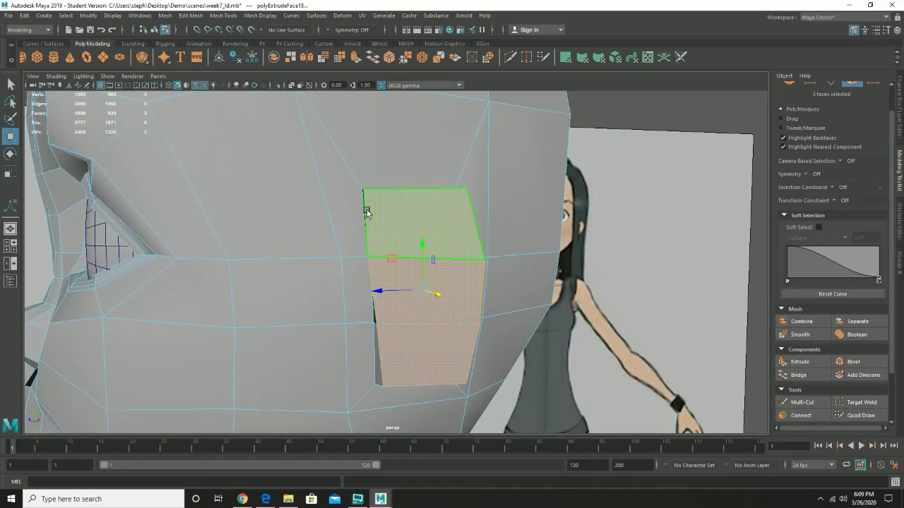
alt+drag(367, 213, 410, 216)
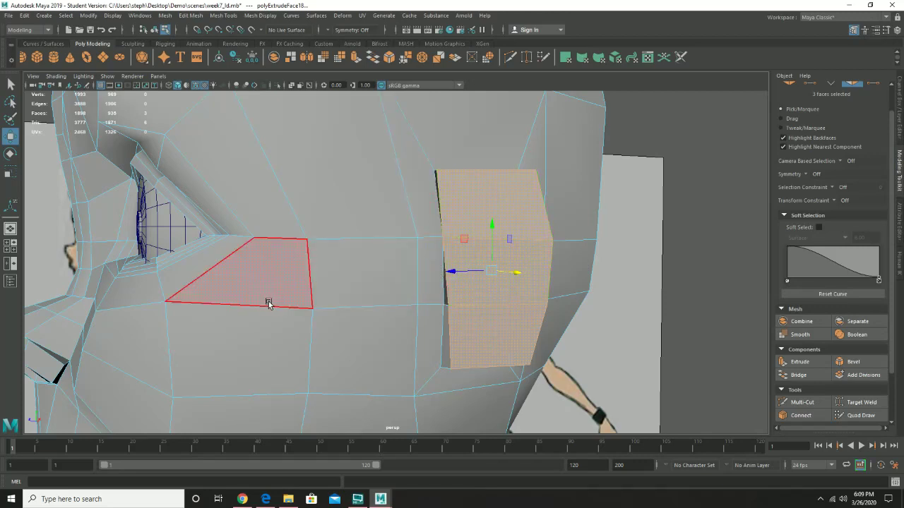
drag(459, 274, 626, 210)
alt+middle_drag(625, 210, 466, 271)
alt+right_drag(466, 272, 553, 299)
alt+middle_drag(537, 325, 557, 295)
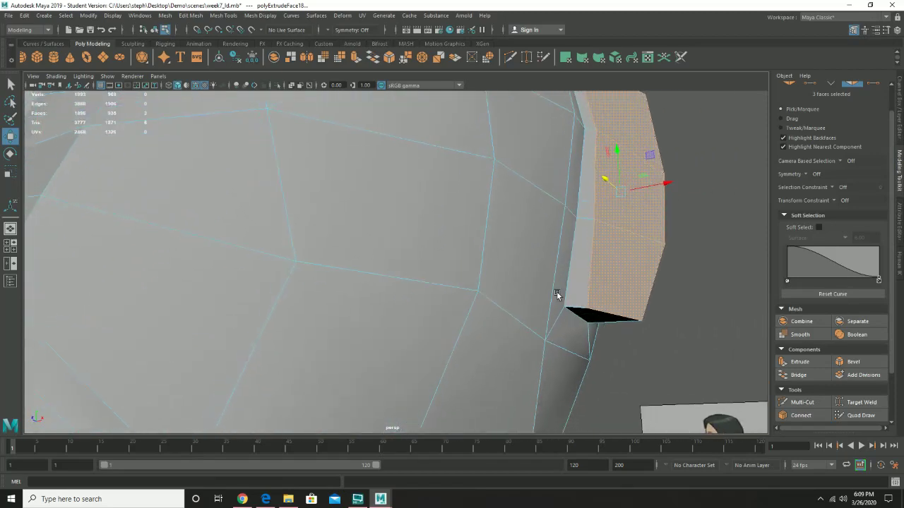
Pull the lower, middle and upper front vertices of the extruded ear in toward the head
right_drag(591, 251, 554, 251)
click(590, 309)
mouse_move(611, 306)
mouse_down()
mouse_move(596, 308)
mouse_move(572, 287)
mouse_move(593, 303)
mouse_up()
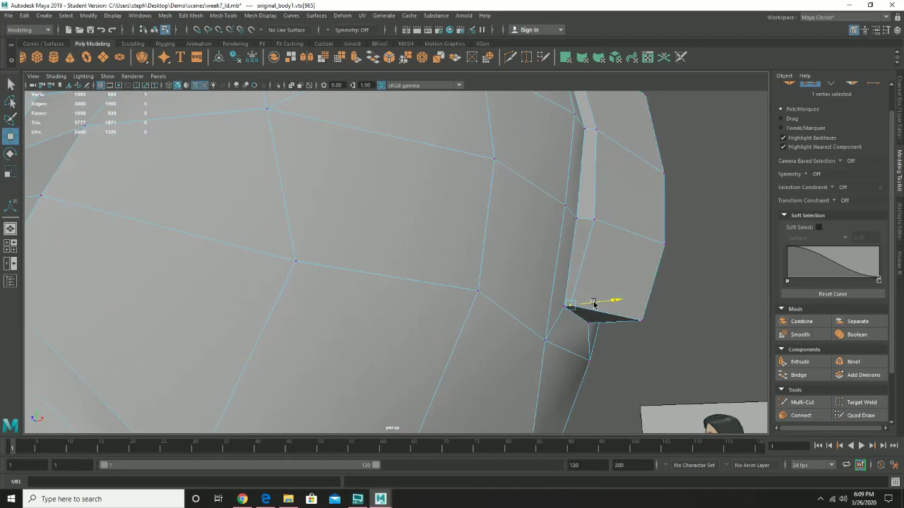
click(595, 219)
mouse_move(595, 218)
mouse_down()
mouse_move(611, 216)
mouse_move(604, 221)
mouse_up()
click(597, 133)
drag(621, 125, 567, 207)
click(530, 304)
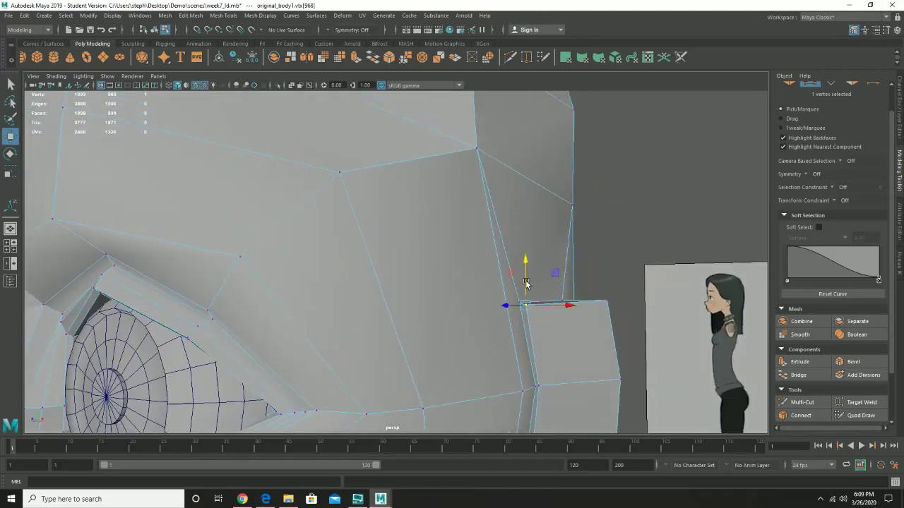
Select the three back edges of the ear's outer rim and move them sideways relative to the head
alt+drag(579, 308, 491, 332)
alt+drag(373, 387, 471, 257)
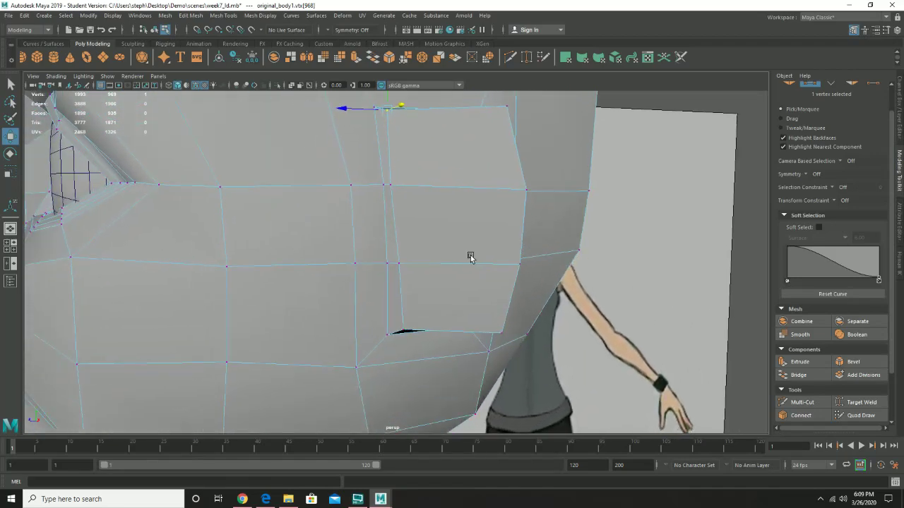
alt+drag(456, 289, 386, 284)
alt+drag(286, 253, 344, 262)
right_drag(371, 240, 370, 212)
click(368, 247)
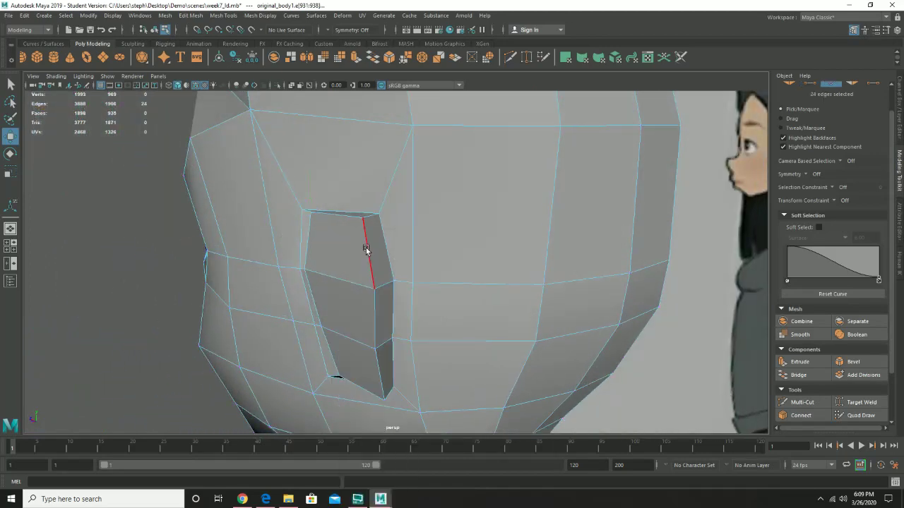
shift+click(381, 337)
shift+click(379, 361)
alt+drag(379, 360, 362, 345)
drag(329, 315, 438, 308)
alt+drag(523, 249, 476, 266)
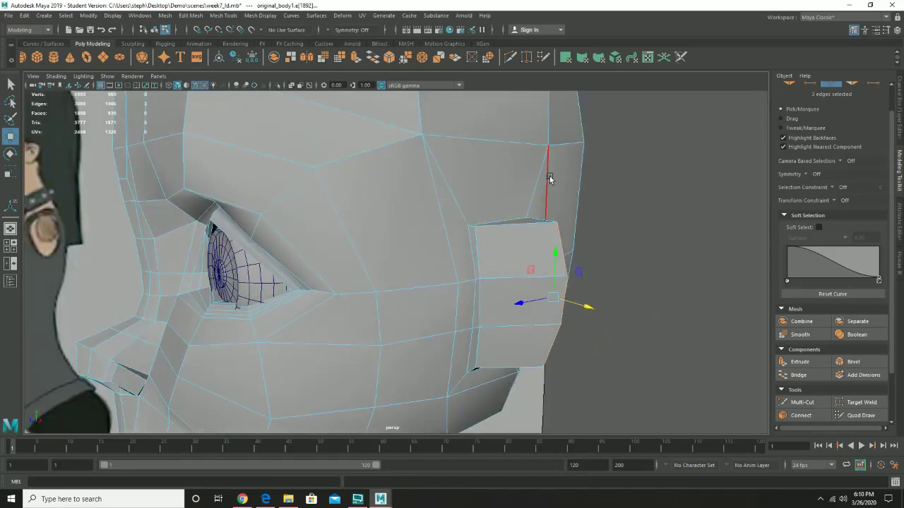
Insert an edge loop around the ear's side walls, between the outer rim and the head
alt+drag(568, 185, 445, 188)
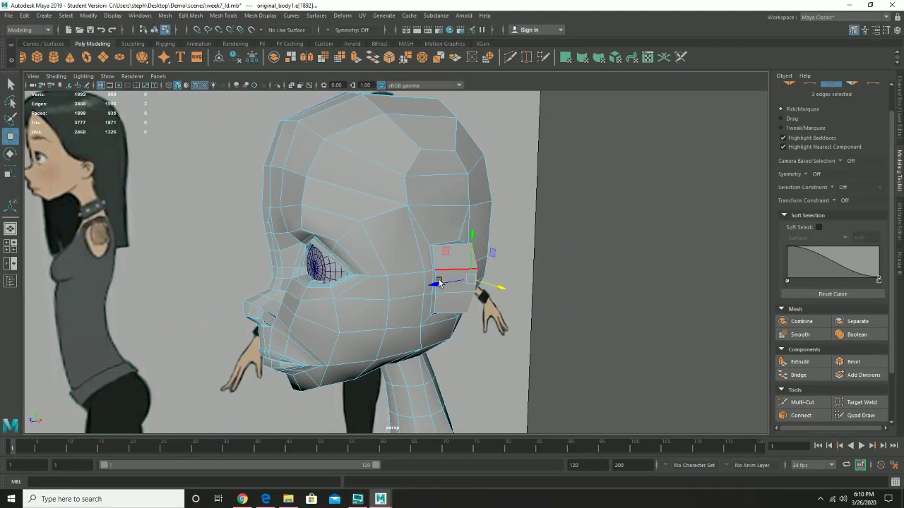
scroll(575, 300, up, 3)
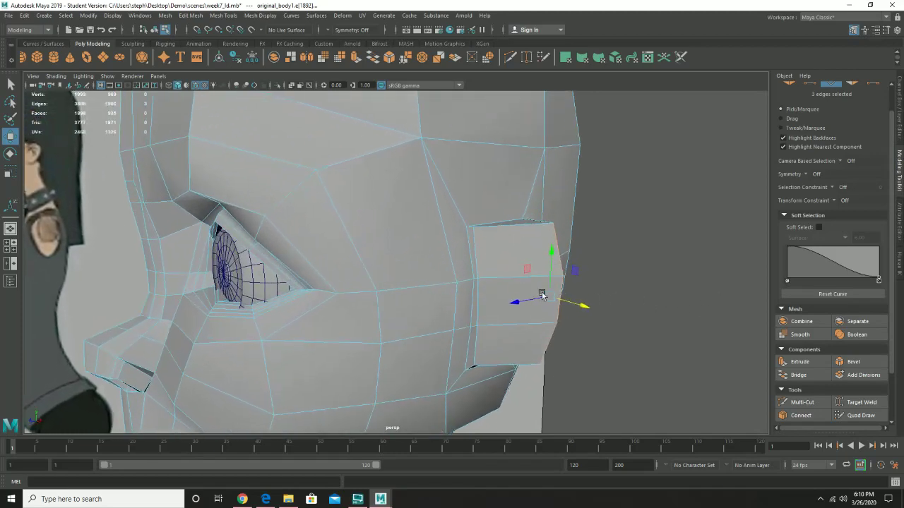
scroll(599, 300, up, 4)
alt+drag(591, 302, 588, 275)
alt+right_drag(621, 258, 582, 258)
alt+drag(581, 258, 518, 263)
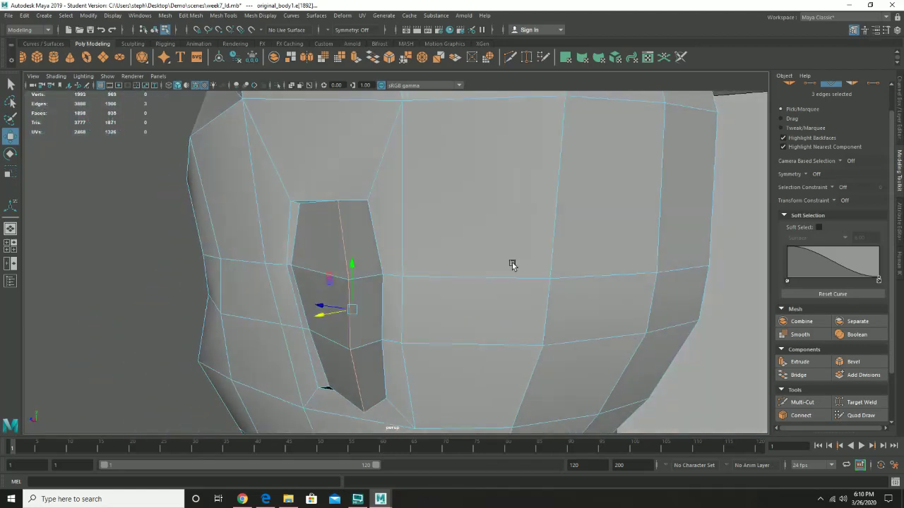
right_drag(352, 244, 339, 284)
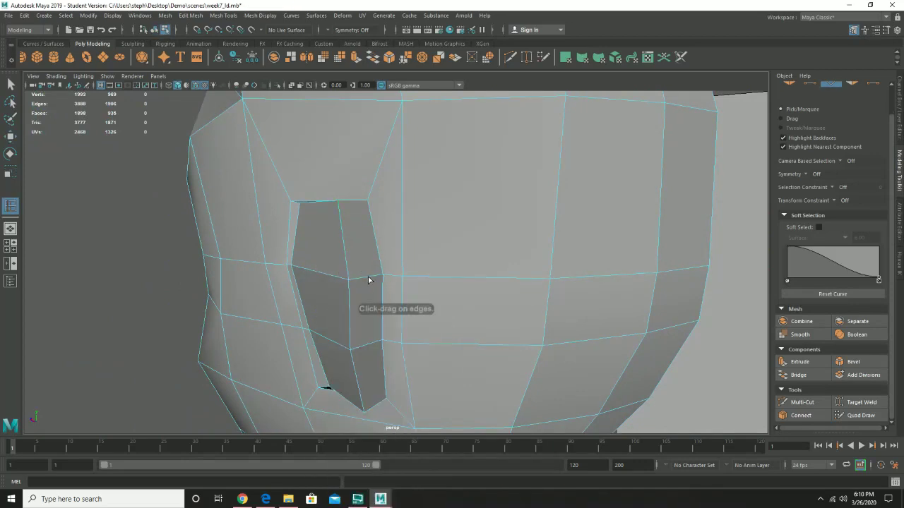
click(367, 279)
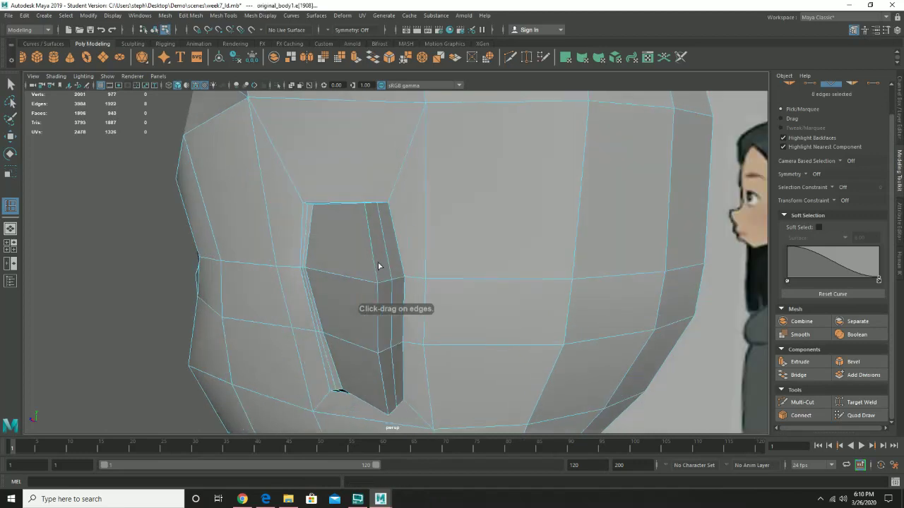
Select the new loop's three edges behind the ear and push them forward to hollow out the back wall
key(w)
click(387, 288)
shift+click(381, 245)
shift+click(396, 360)
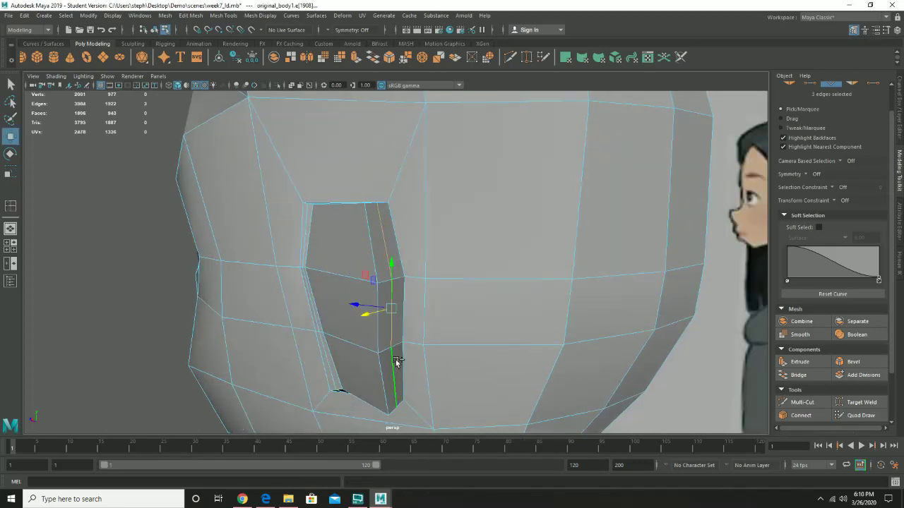
drag(377, 308, 353, 305)
alt+drag(334, 249, 352, 252)
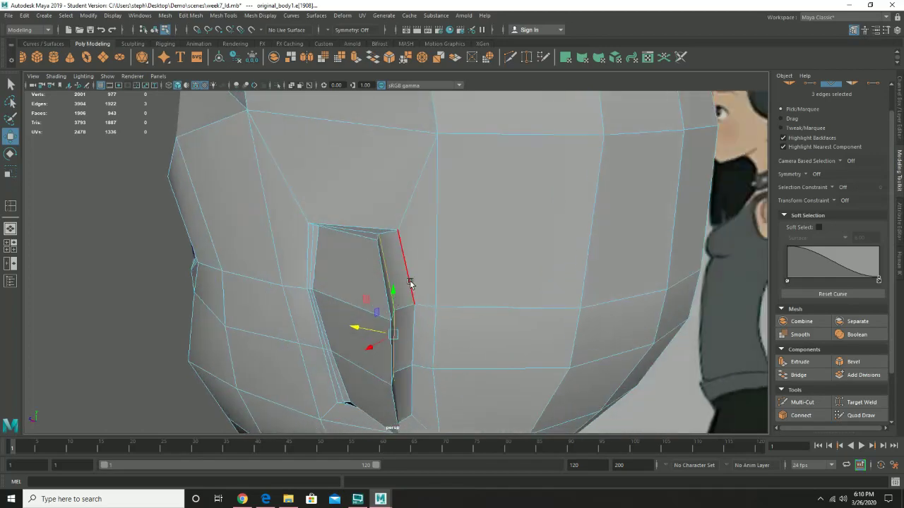
Reposition the three edges where the back of the ear meets the head, and refine the neighbouring loop edges
click(414, 287)
shift+click(416, 326)
shift+click(415, 385)
drag(383, 321, 399, 288)
click(354, 280)
shift+click(378, 335)
shift+click(393, 379)
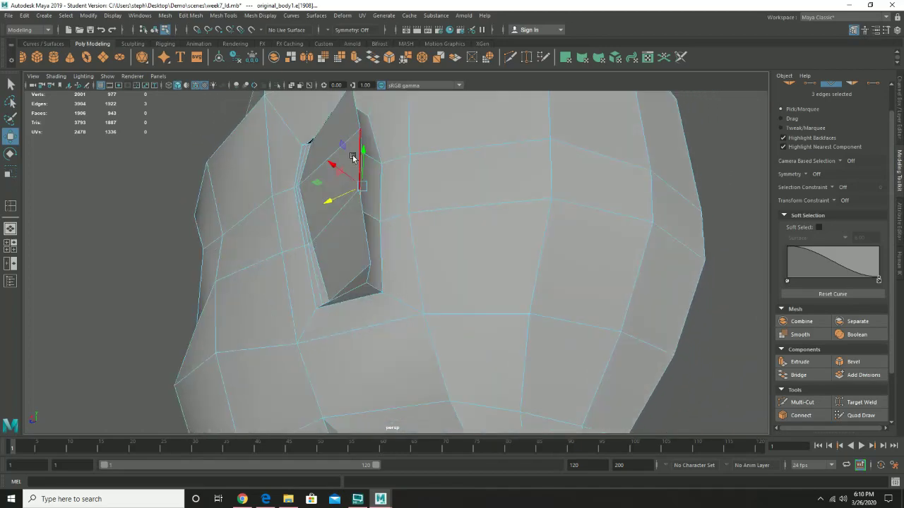
alt+drag(351, 163, 435, 219)
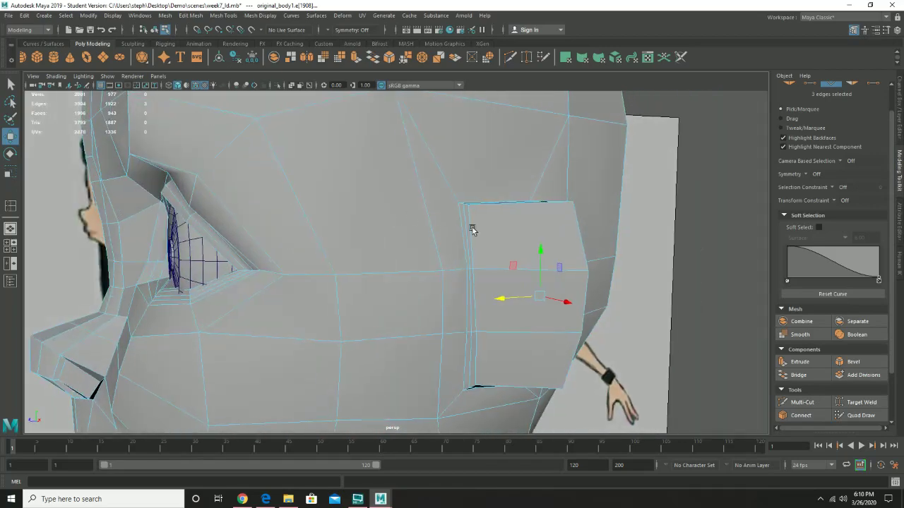
Select the ear's three outer faces and extrude them slightly outward to add another layer
right_drag(530, 231, 534, 247)
click(534, 240)
shift+click(521, 296)
shift+click(517, 335)
alt+drag(517, 332, 565, 348)
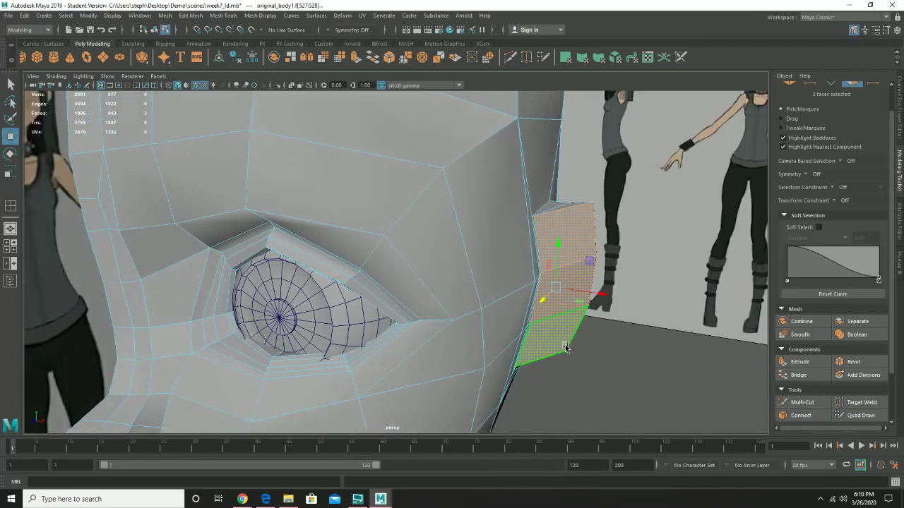
click(798, 361)
alt+drag(585, 288, 484, 283)
alt+drag(332, 240, 497, 240)
alt+middle_drag(504, 230, 347, 213)
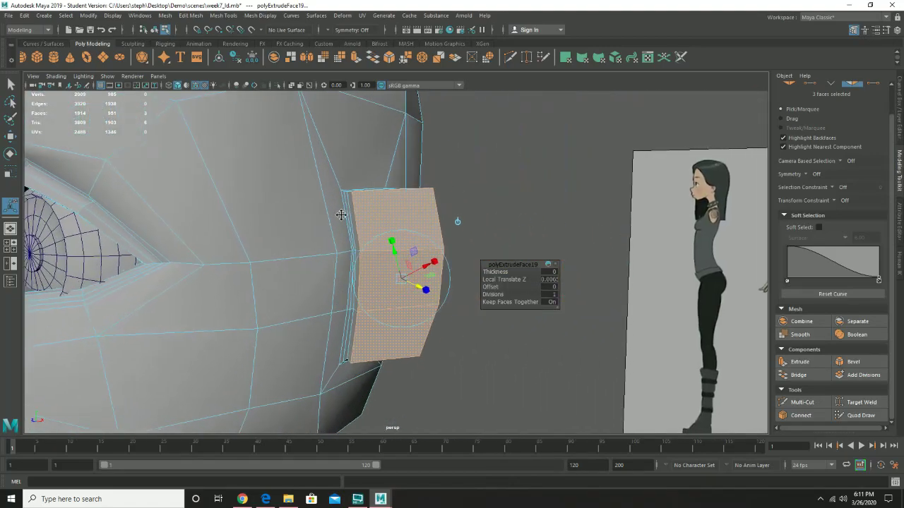
Rotate the newly extruded outer ear faces to increase their tilt away from the head
alt+right_drag(346, 214, 372, 237)
key(e)
drag(393, 303, 276, 295)
key(r)
alt+drag(392, 240, 363, 235)
Select three connected vertical edges of the newly extruded ear layer and move them to reshape it
right_drag(335, 195, 336, 157)
click(327, 183)
shift+click(337, 279)
shift+click(343, 342)
drag(317, 285, 417, 260)
alt+right_drag(417, 260, 349, 269)
alt+drag(349, 269, 398, 327)
alt+right_drag(351, 326, 383, 349)
alt+drag(383, 349, 353, 346)
scroll(345, 350, up, 2)
Pull the front vertices of the newly extruded ear layer in toward the head, one by one
right_drag(398, 238, 350, 252)
click(394, 331)
mouse_move(393, 313)
mouse_down()
mouse_move(497, 325)
mouse_move(521, 288)
mouse_move(492, 285)
mouse_move(474, 325)
mouse_move(423, 334)
mouse_move(478, 315)
mouse_up()
click(488, 286)
click(427, 330)
mouse_move(540, 259)
mouse_down()
mouse_move(547, 255)
mouse_move(520, 237)
mouse_move(533, 262)
mouse_move(554, 262)
mouse_up()
click(533, 271)
alt+drag(562, 209, 549, 221)
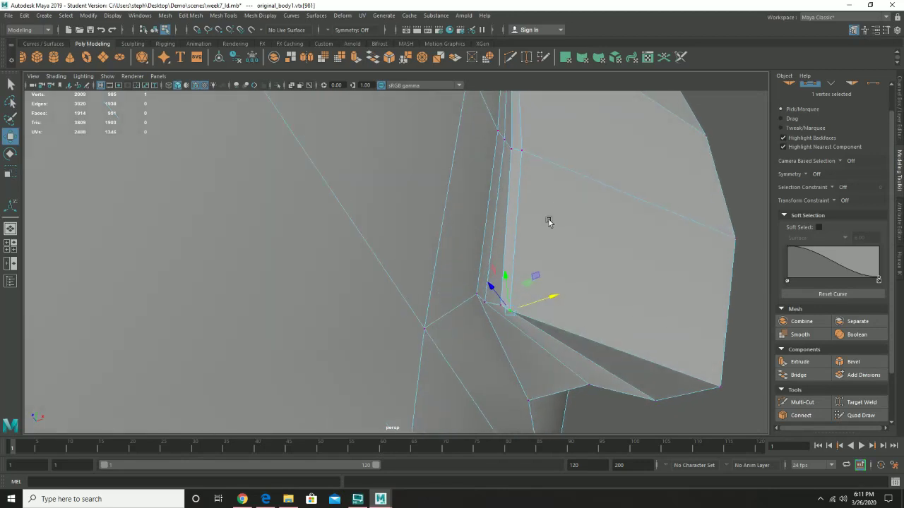
click(544, 147)
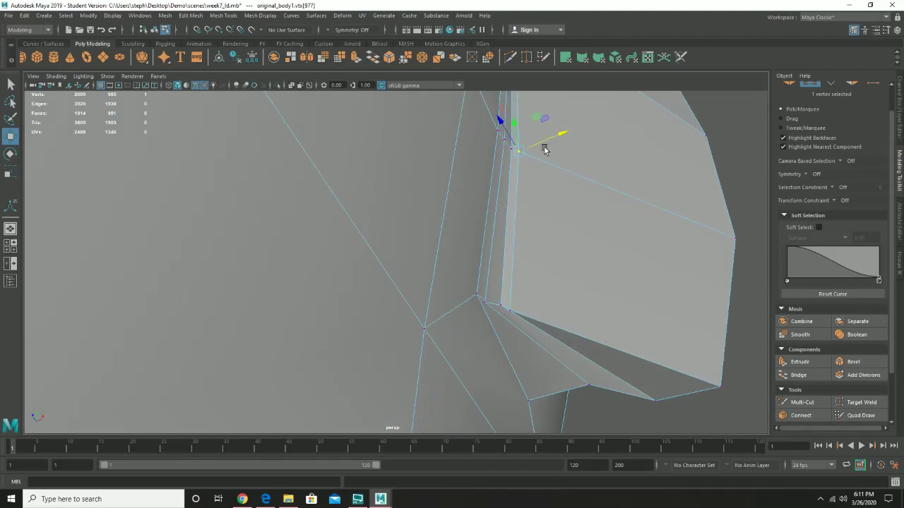
Select the ear's three outer faces and extrude them with an offset of 0.5 to inset a smaller outline
key(f)
scroll(501, 189, down, 6)
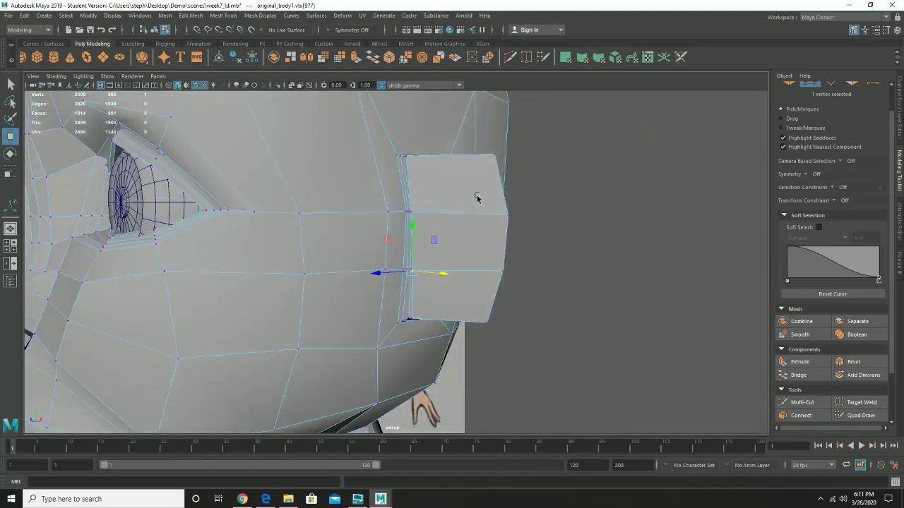
alt+drag(477, 198, 446, 196)
right_drag(424, 190, 426, 212)
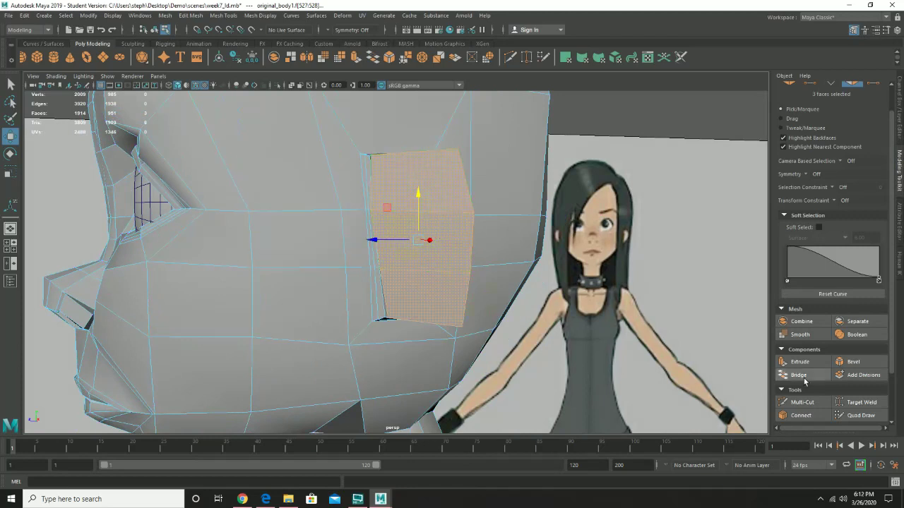
click(785, 361)
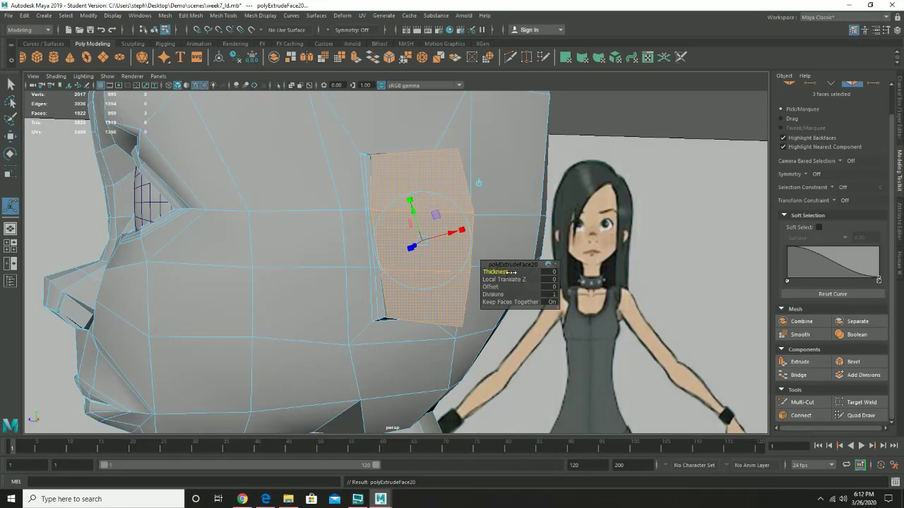
drag(490, 287, 490, 290)
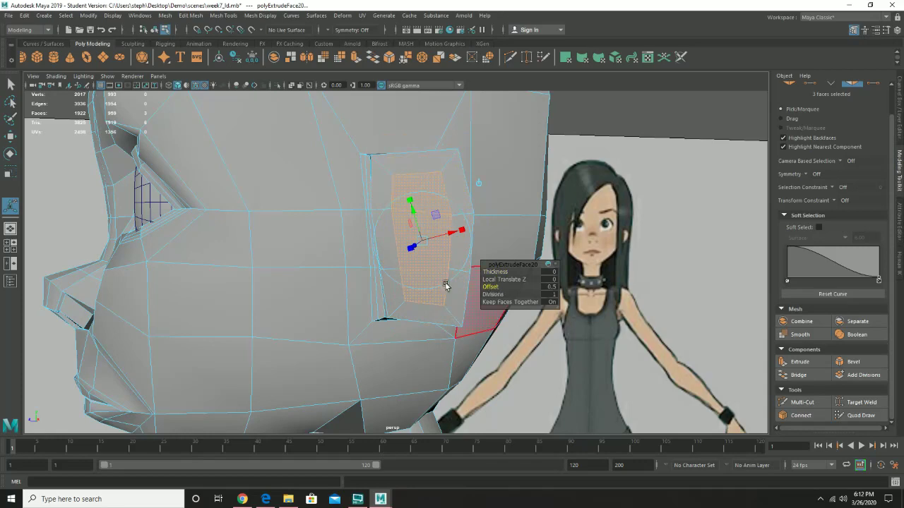
Move the inset outline's front middle vertices forward toward the ear's edge and raise its two bottom vertices
alt+drag(446, 331, 446, 293)
right_drag(430, 177, 417, 182)
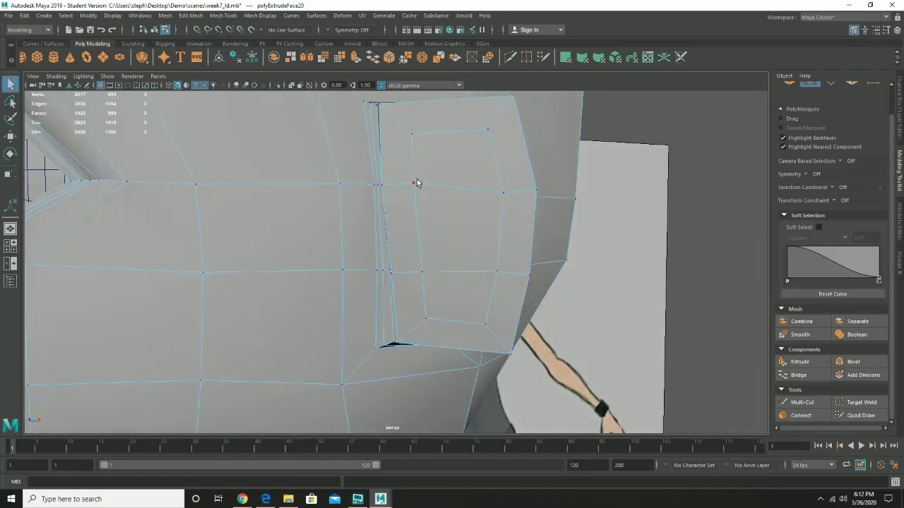
click(413, 185)
key(w)
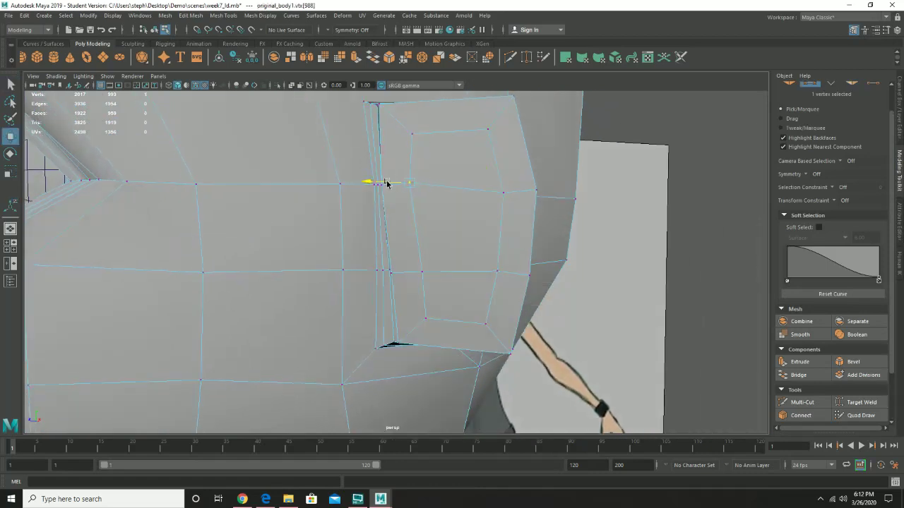
click(406, 273)
click(427, 319)
shift+click(486, 324)
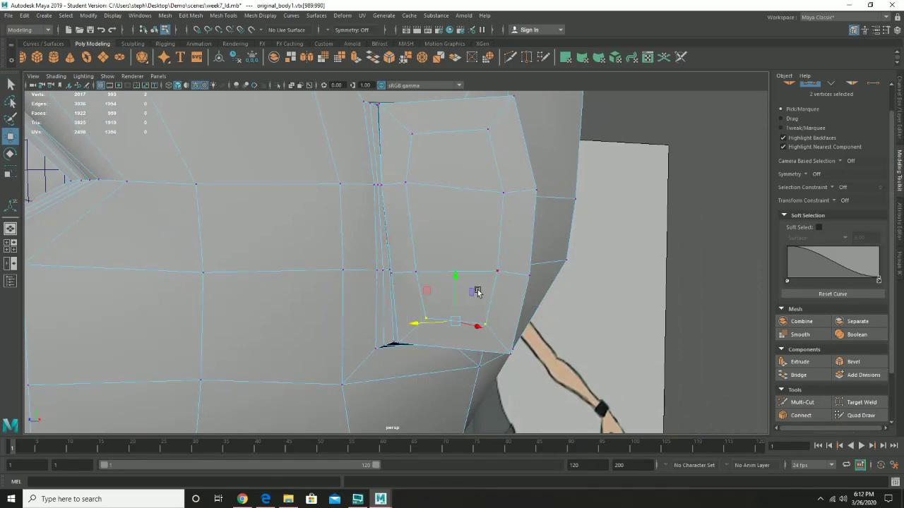
drag(456, 293, 454, 276)
Move the two middle vertices on the inset outline's back edge outward toward the ear's rim
click(497, 271)
drag(492, 269, 484, 273)
click(503, 195)
drag(494, 191, 492, 197)
click(486, 132)
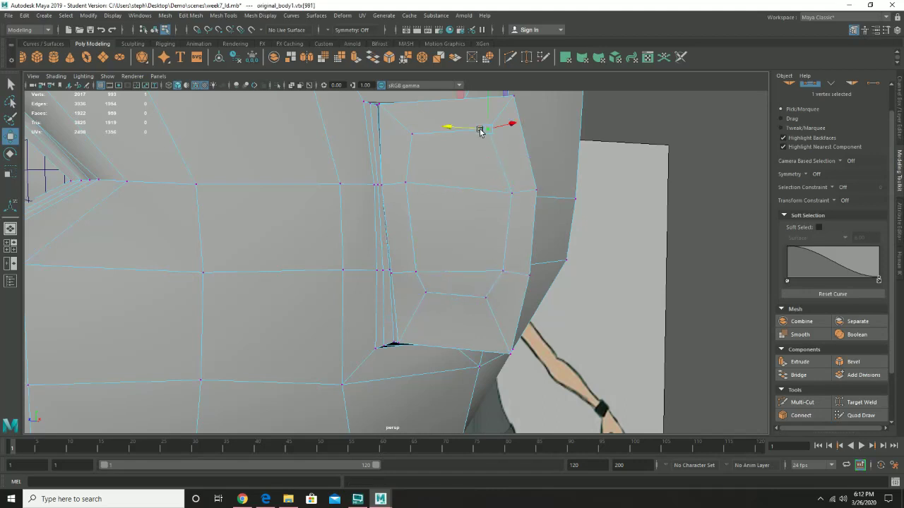
ctrl+click(485, 111)
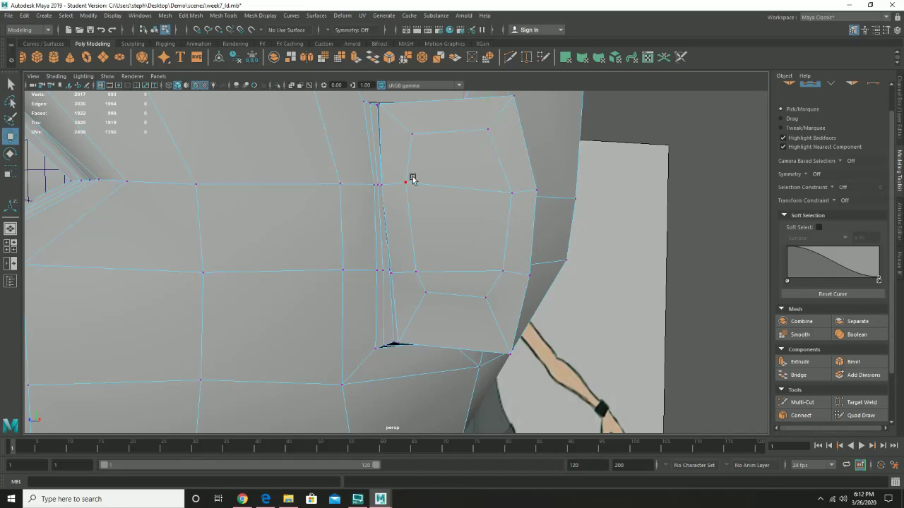
drag(406, 185, 407, 168)
Select the three inset faces in the middle of the ear
alt+drag(508, 221, 445, 219)
alt+drag(333, 315, 522, 308)
right_drag(523, 238, 525, 266)
click(507, 313)
shift+double_click(538, 297)
alt+drag(525, 280, 533, 252)
click(478, 203)
shift+click(501, 257)
key(ctrl+z)
key(ctrl+z)
shift+click(505, 301)
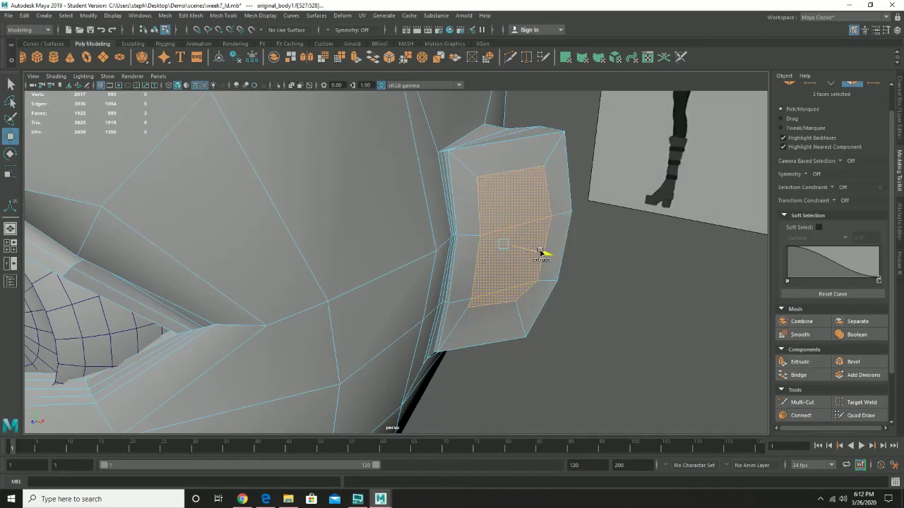
shift+drag(540, 252, 532, 252)
alt+drag(649, 284, 567, 260)
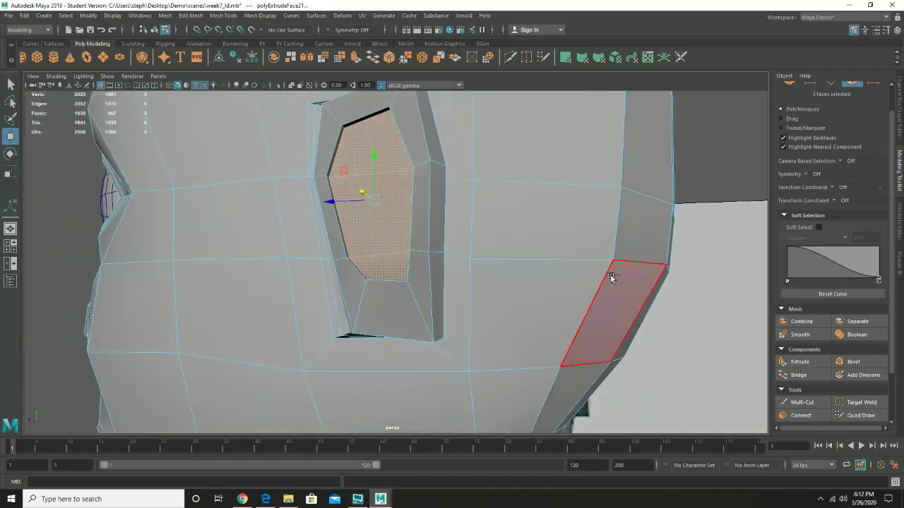
key(ctrl+z)
key(ctrl+z)
Extrude the ear's three inset faces and push them inward to form a recess
alt+drag(448, 238, 528, 289)
click(806, 361)
key(w)
drag(533, 245, 412, 235)
alt+drag(512, 311, 511, 256)
Reselect the three recessed faces inside the ear one after another
click(417, 287)
alt+right_drag(511, 256, 408, 273)
alt+middle_drag(388, 282, 490, 287)
alt+drag(490, 287, 444, 297)
alt+right_drag(444, 297, 558, 299)
click(464, 232)
shift+click(462, 219)
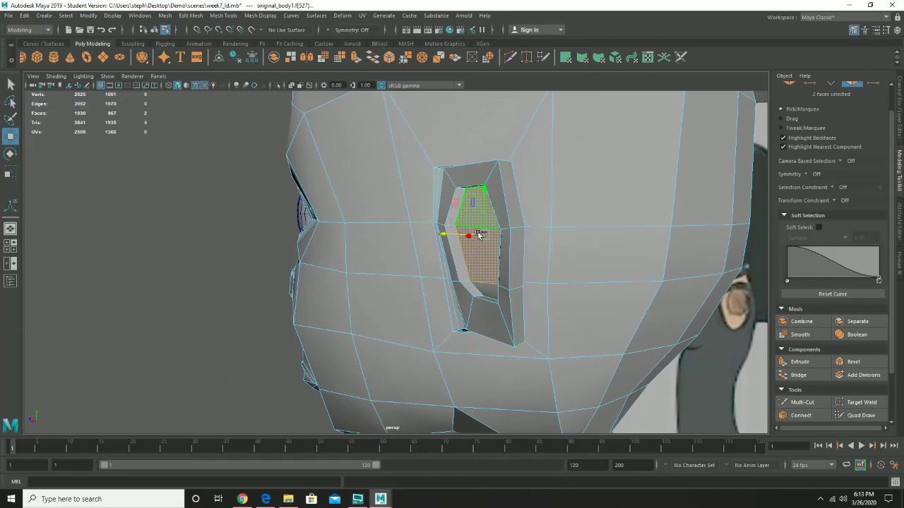
shift+click(490, 290)
Preview the head with smoothing to examine the recessed ear, and restore the unsmoothed display
alt+drag(456, 244, 363, 252)
alt+drag(318, 226, 423, 252)
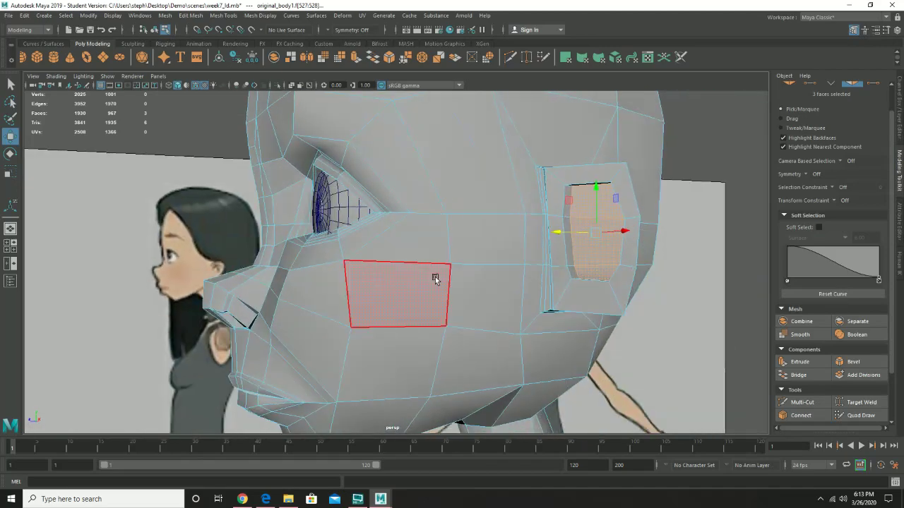
key(3)
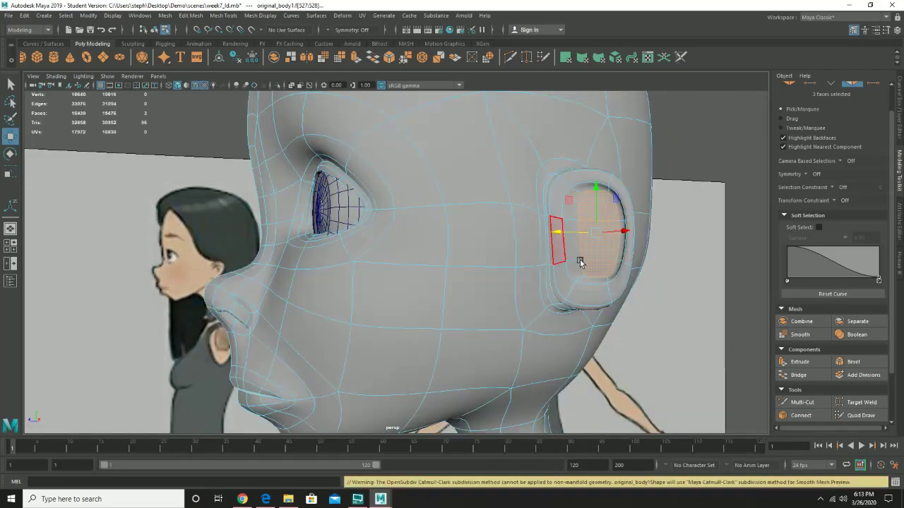
alt+drag(513, 265, 508, 259)
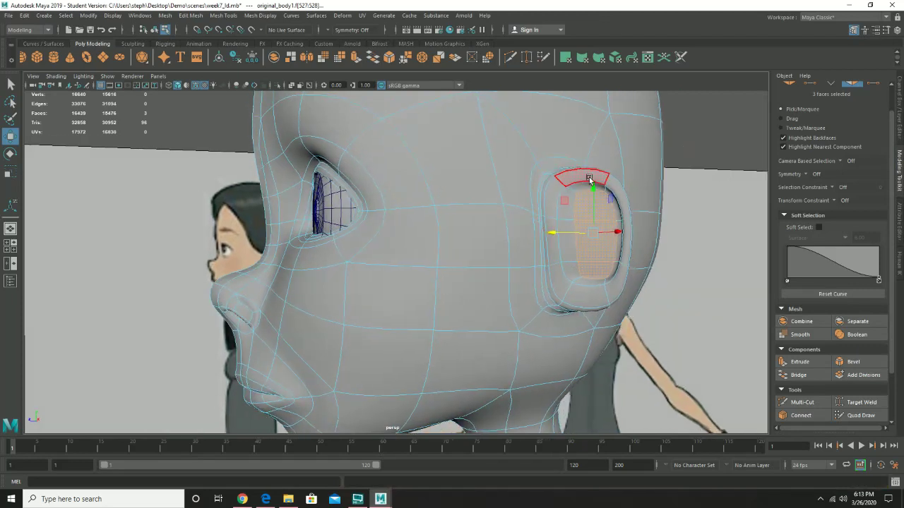
key(1)
Select the two vertices at the ear's lower back corner and raise them to round off the lobe
right_drag(605, 196, 660, 186)
alt+drag(644, 221, 562, 256)
alt+right_drag(562, 256, 614, 257)
alt+drag(615, 257, 644, 263)
right_drag(646, 293, 601, 239)
drag(653, 324, 592, 286)
shift+click(490, 213)
alt+right_drag(701, 281, 586, 302)
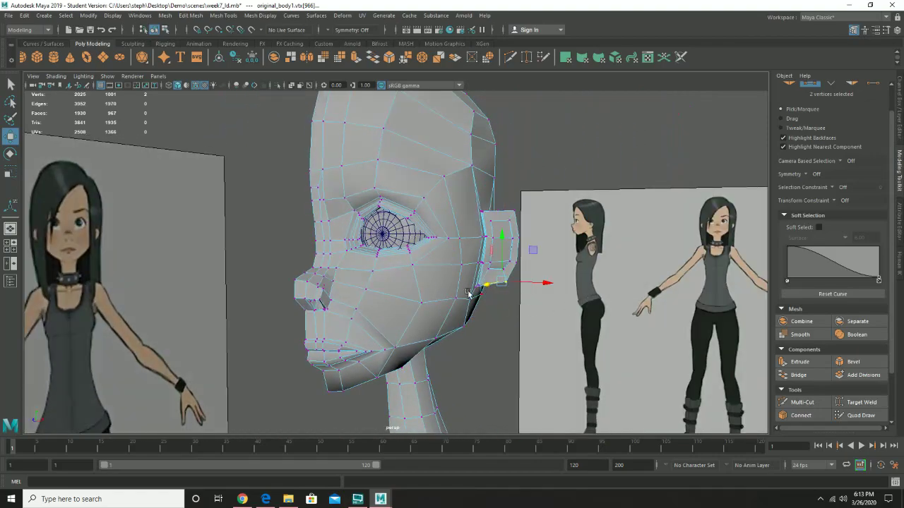
Return to object mode and examine the ear's shape on the head from the side, front and close up
alt+drag(518, 283, 456, 276)
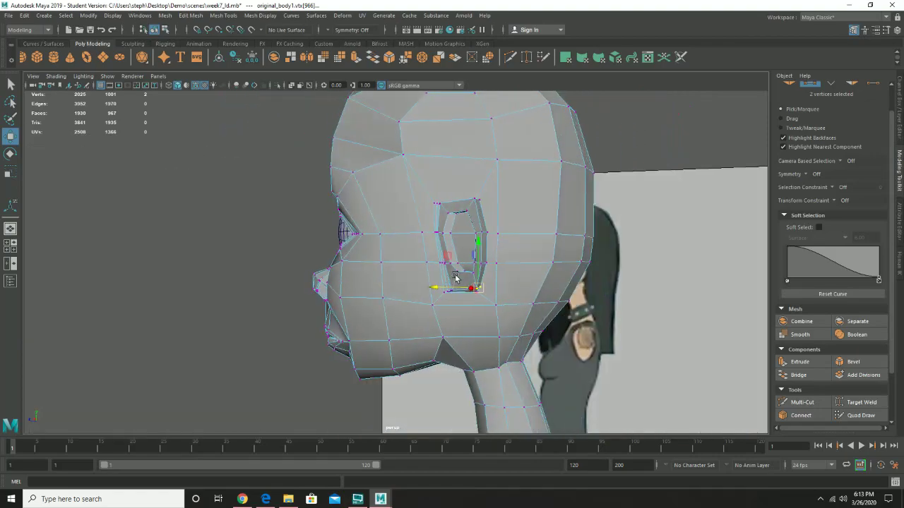
alt+right_drag(454, 268, 597, 354)
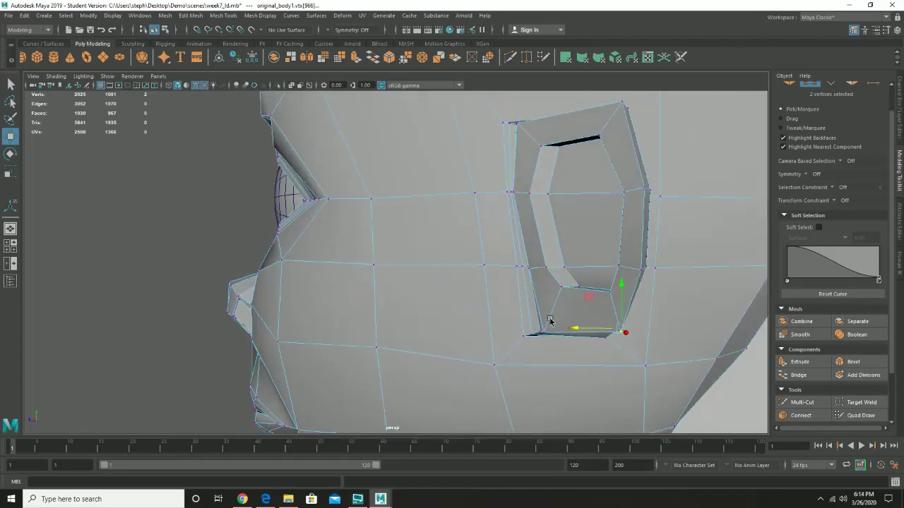
alt+drag(548, 323, 563, 319)
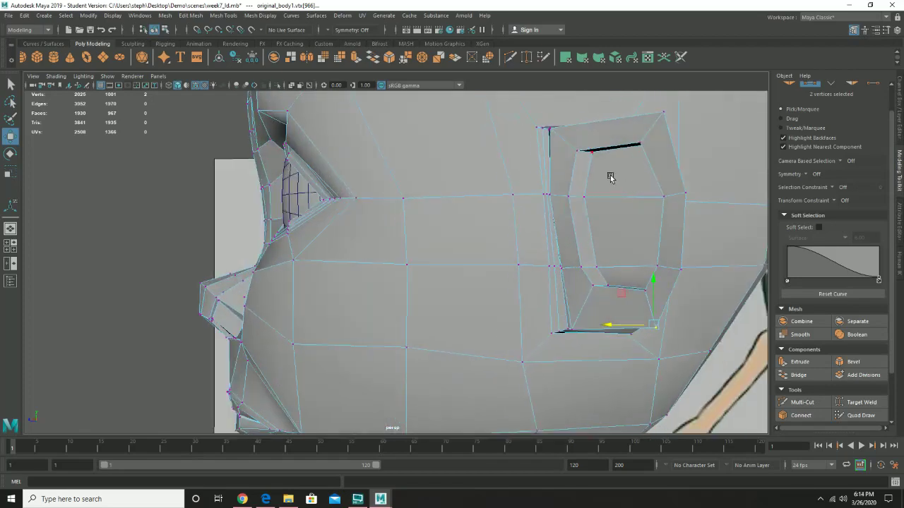
alt+drag(638, 204, 567, 243)
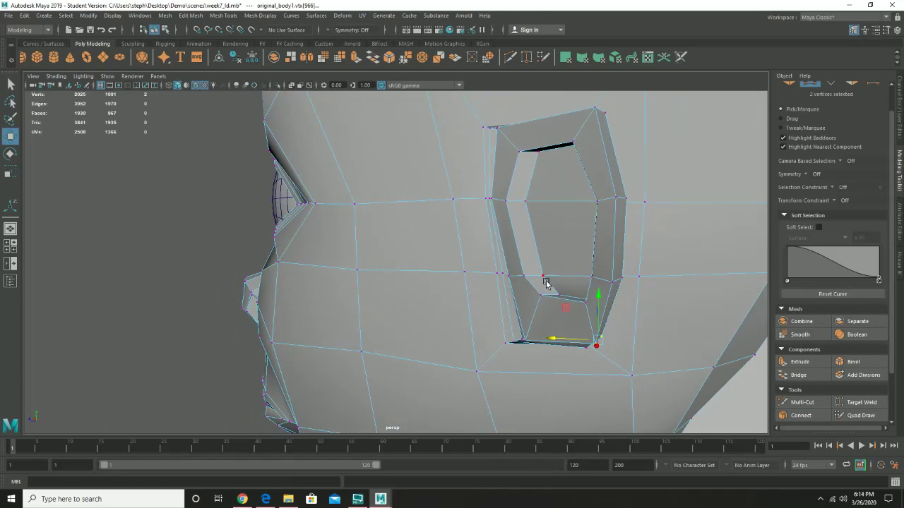
alt+drag(464, 219, 609, 195)
right_click(613, 197)
right_drag(631, 190, 636, 185)
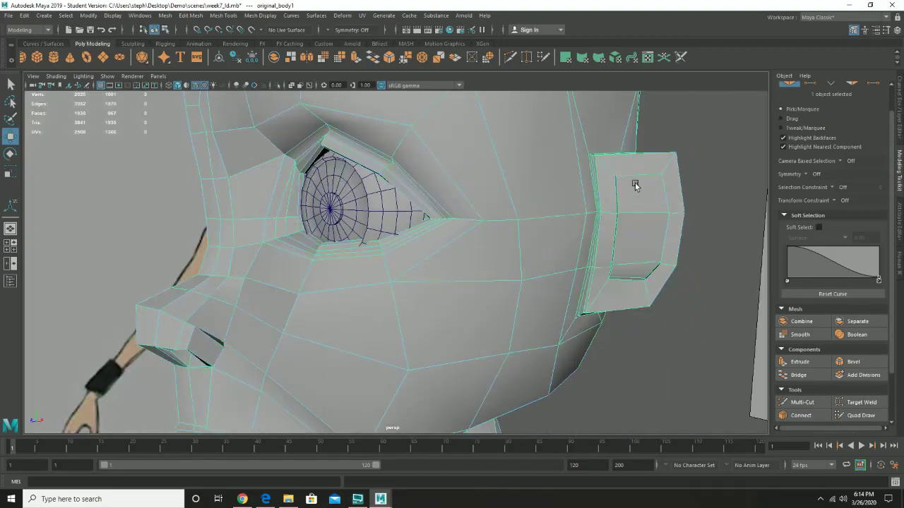
alt+drag(591, 206, 617, 204)
alt+right_drag(641, 209, 583, 218)
alt+drag(596, 219, 538, 219)
alt+drag(663, 256, 555, 270)
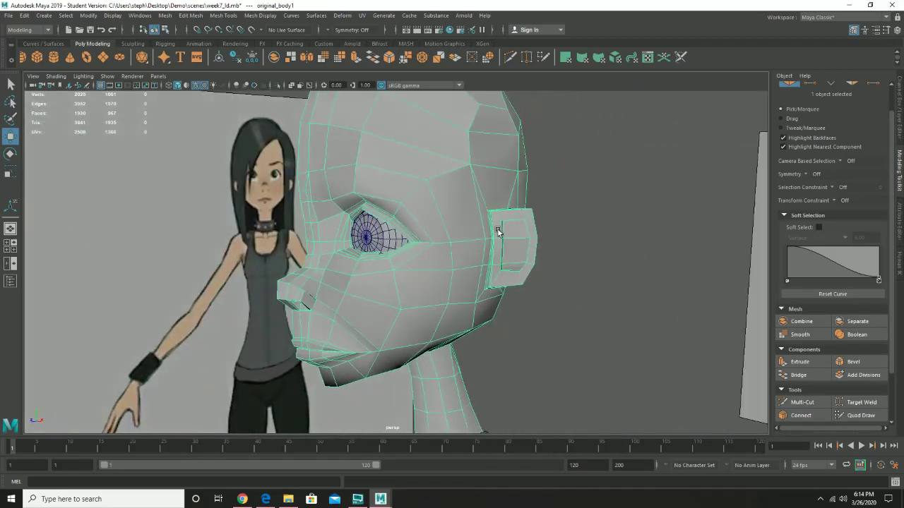
alt+drag(551, 247, 484, 252)
right_drag(467, 211, 485, 201)
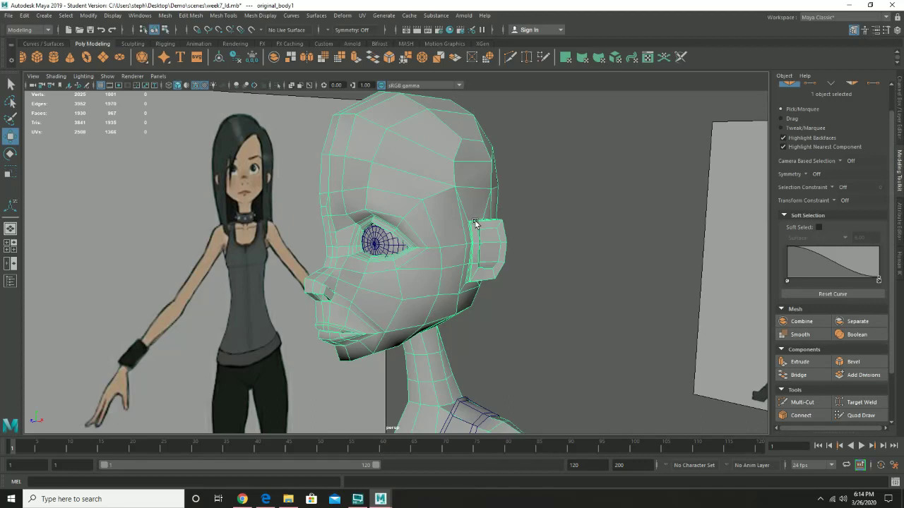
Save the scene and continue past the student-version notice
click(9, 15)
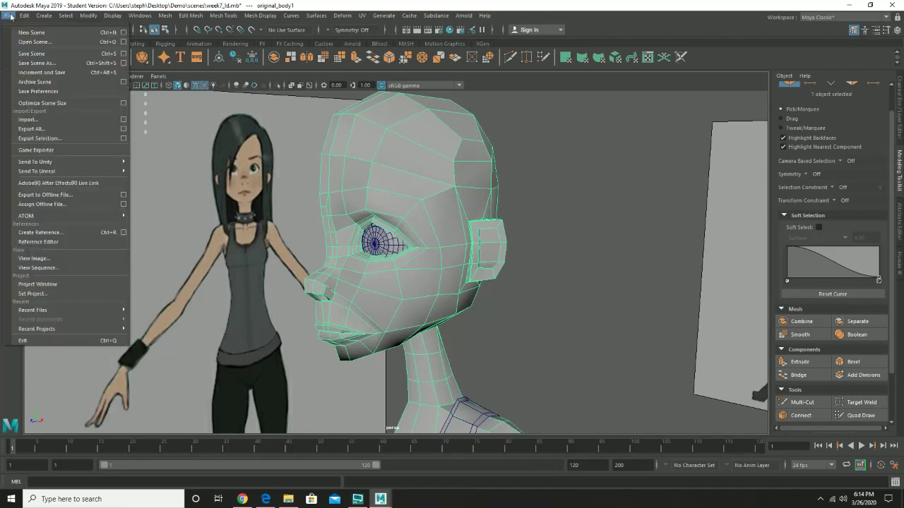
click(30, 56)
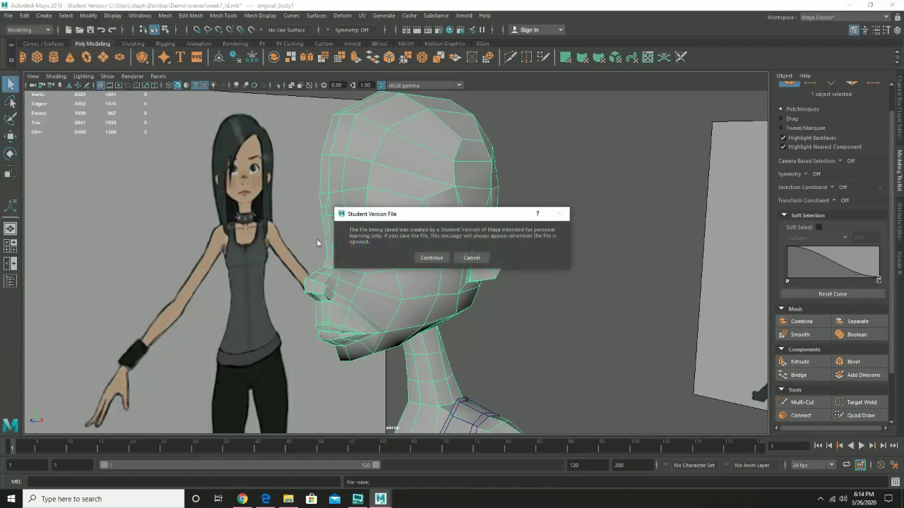
click(431, 258)
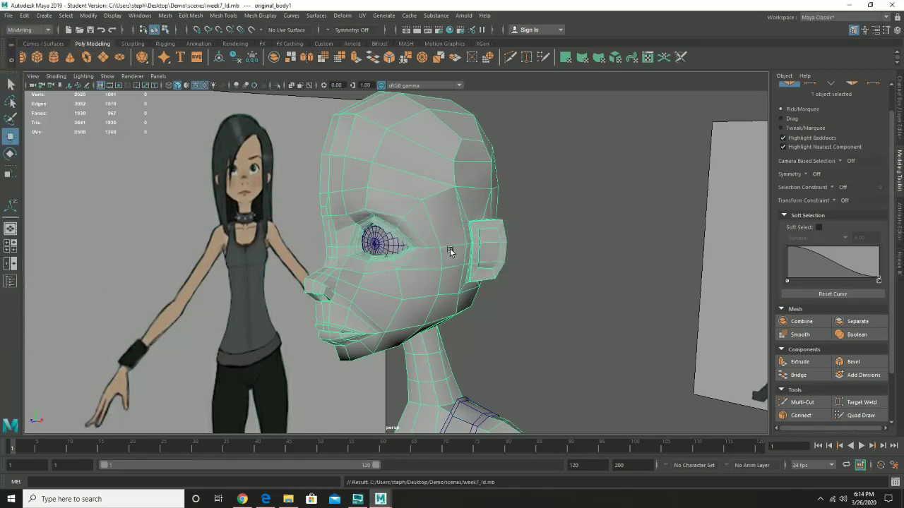
Show the body mesh's channels and display layers, and duplicate the mesh
scroll(597, 328, down, 5)
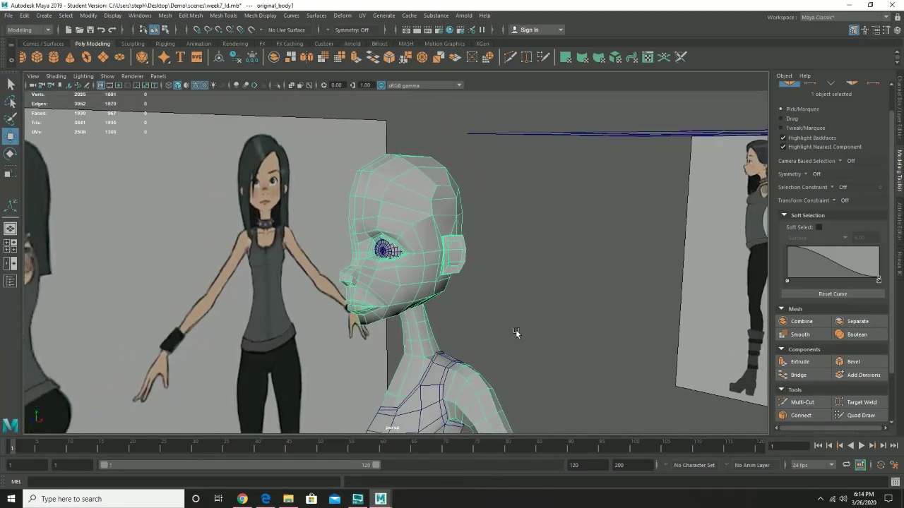
alt+middle_drag(514, 347, 534, 163)
alt+drag(565, 224, 632, 220)
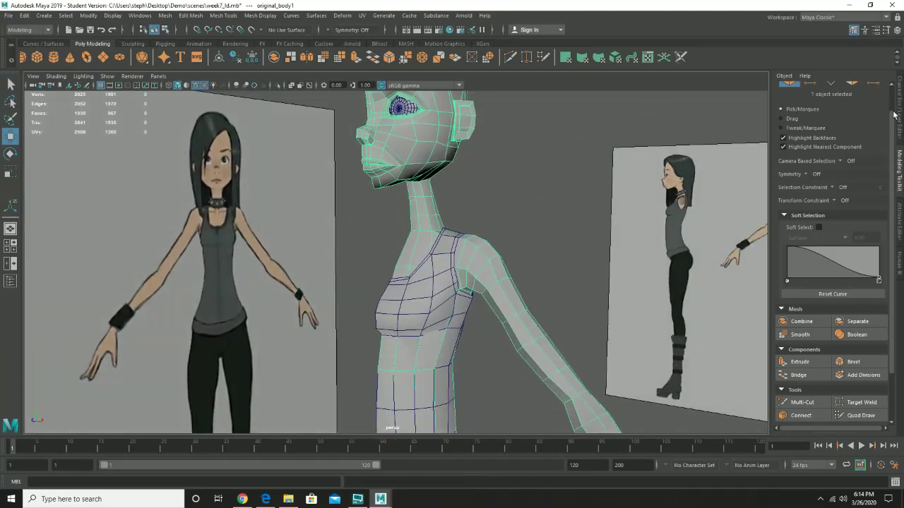
click(896, 115)
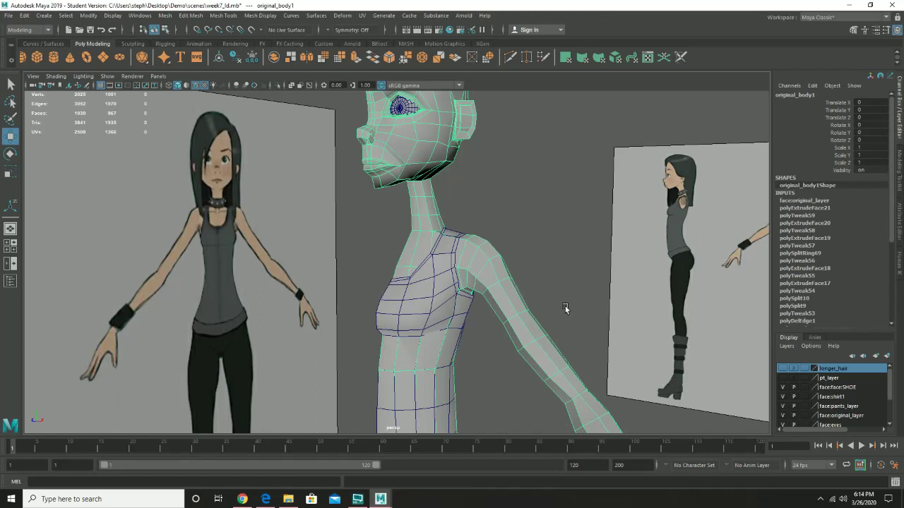
key(ctrl+d)
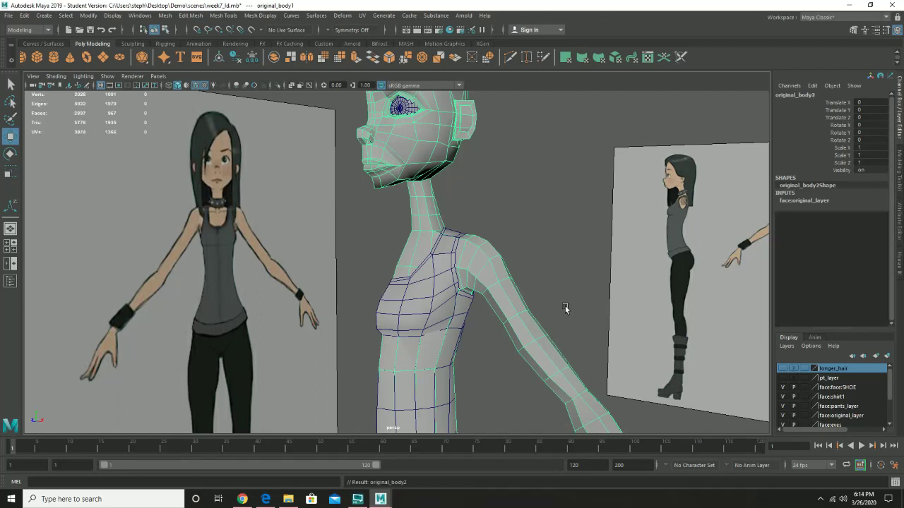
Create a display layer from the duplicated body mesh and name it model_ready_layer
click(887, 355)
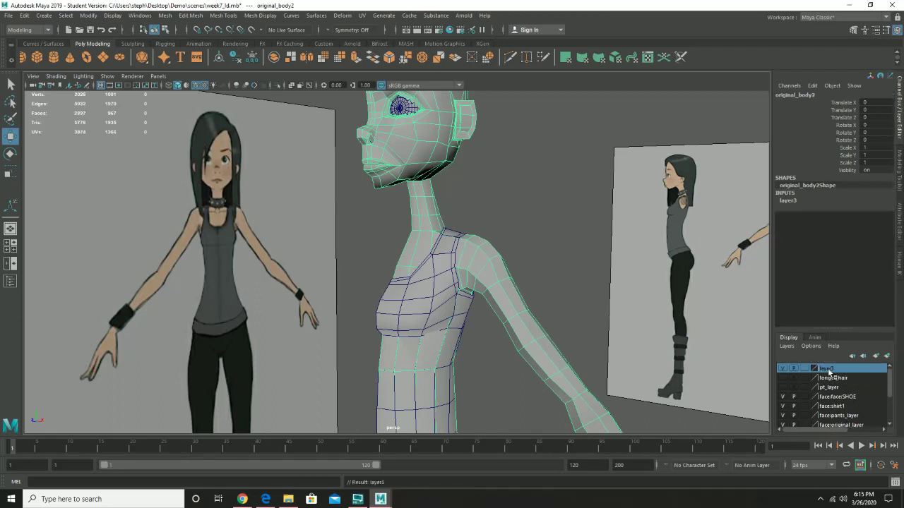
double_click(827, 368)
text(f)
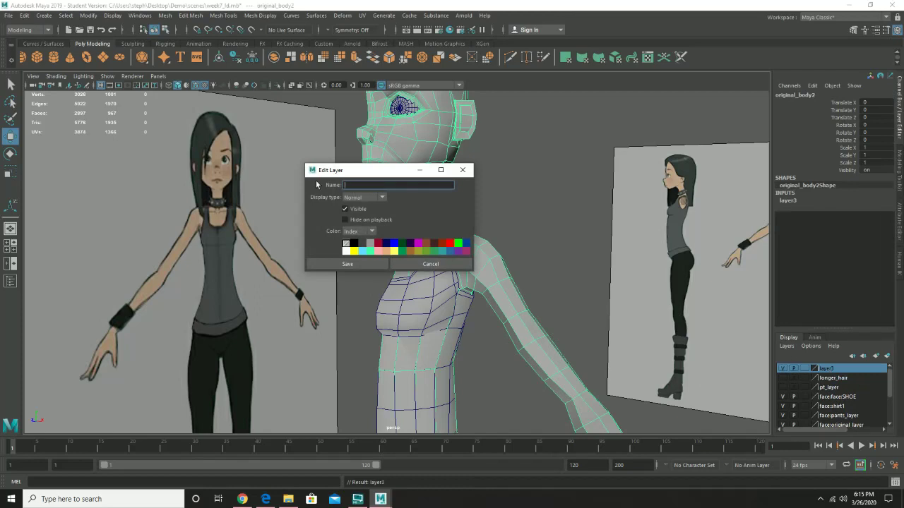
text(odel_ready_layer)
click(372, 264)
Rename the duplicated body mesh as body
double_click(808, 96)
text(b)
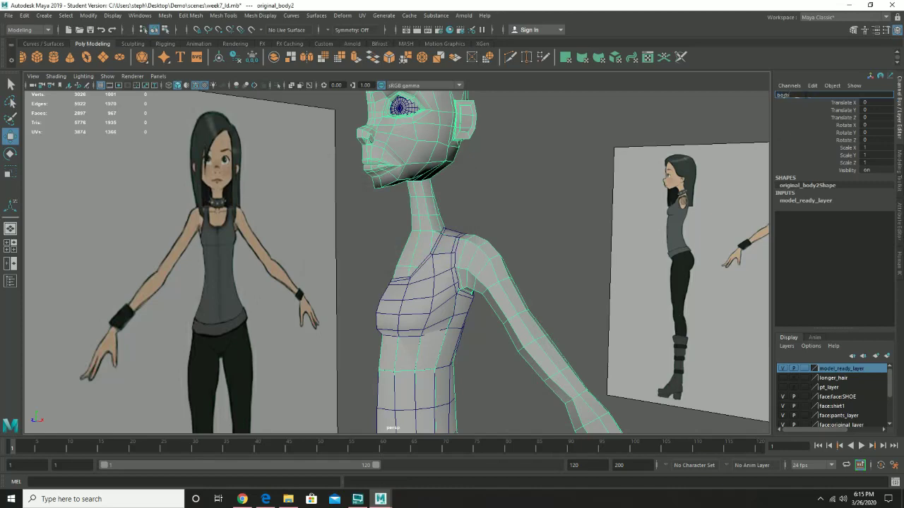
text(ody)
key(Return)
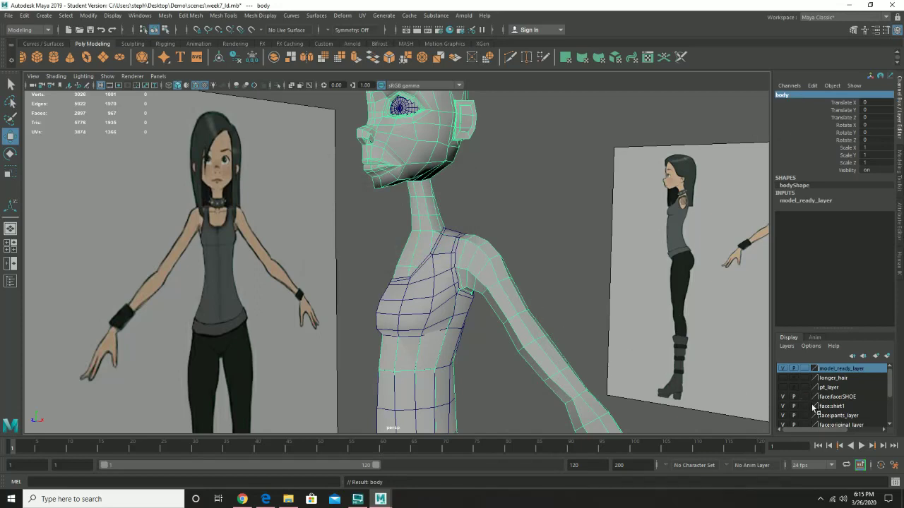
scroll(811, 419, down, 2)
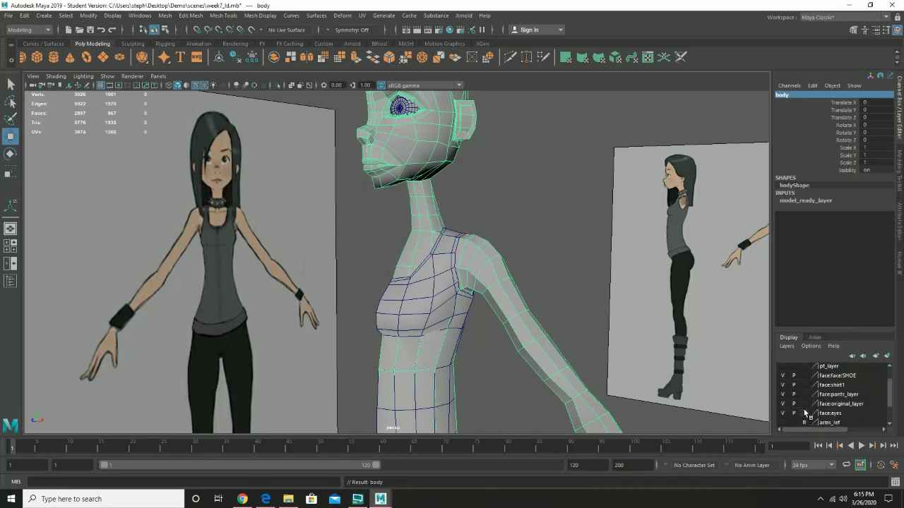
Hide face:original_layer so that only the duplicated body mesh remains in view
scroll(805, 404, down, 2)
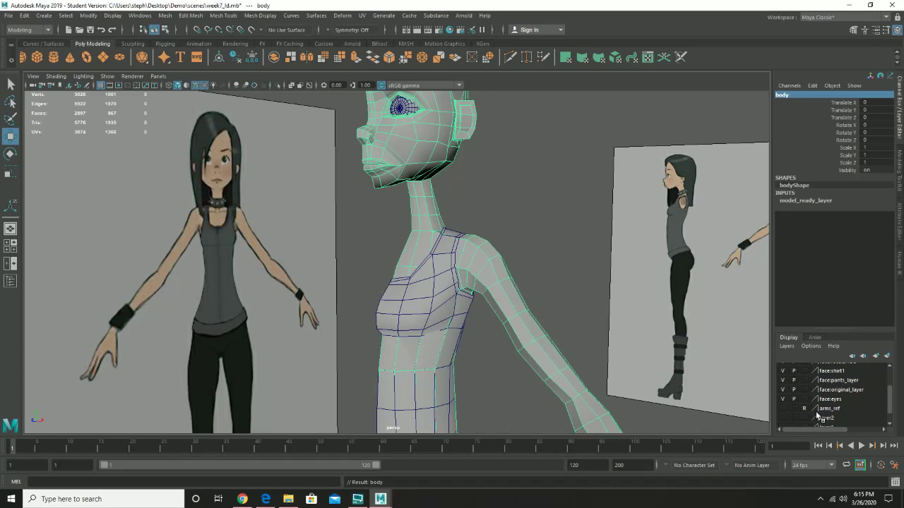
click(783, 391)
click(534, 266)
click(504, 285)
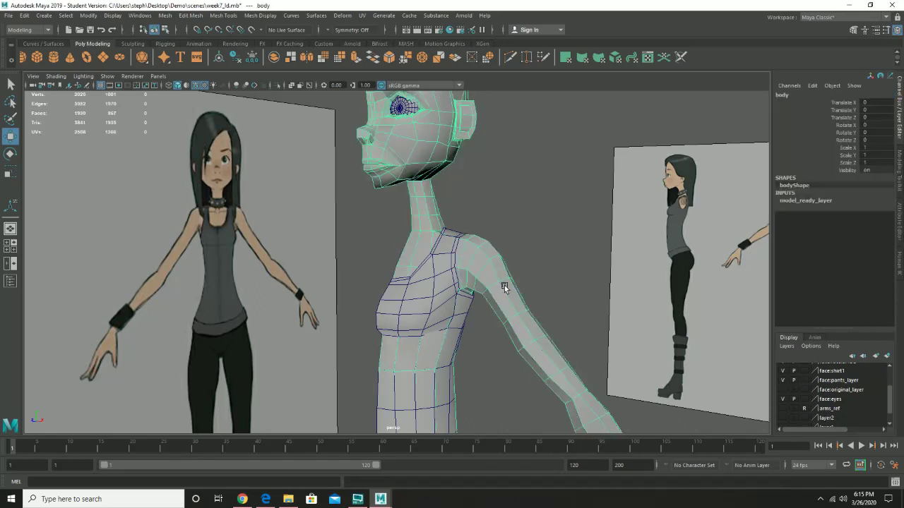
Toggle model_ready_layer and face:original_layer to compare the duplicate with the original body, leaving only the duplicate's layer shown
scroll(794, 410, up, 3)
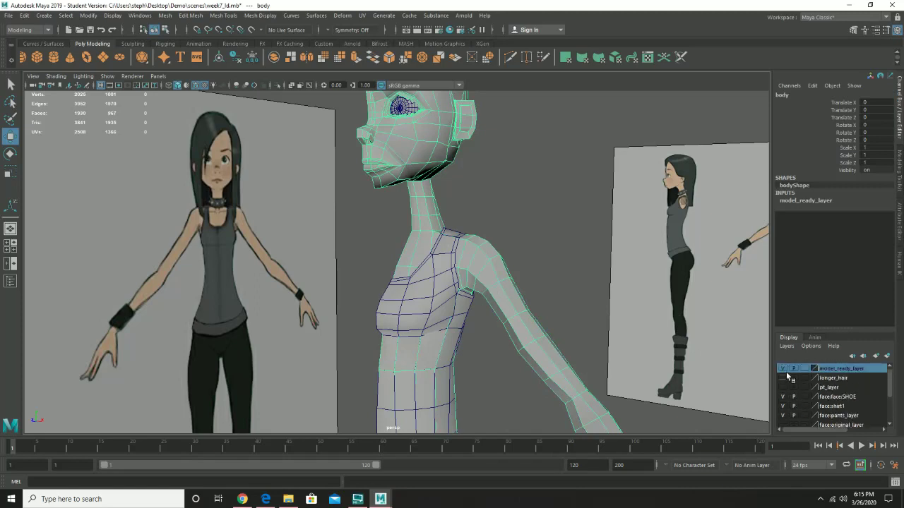
click(783, 368)
click(782, 368)
click(783, 368)
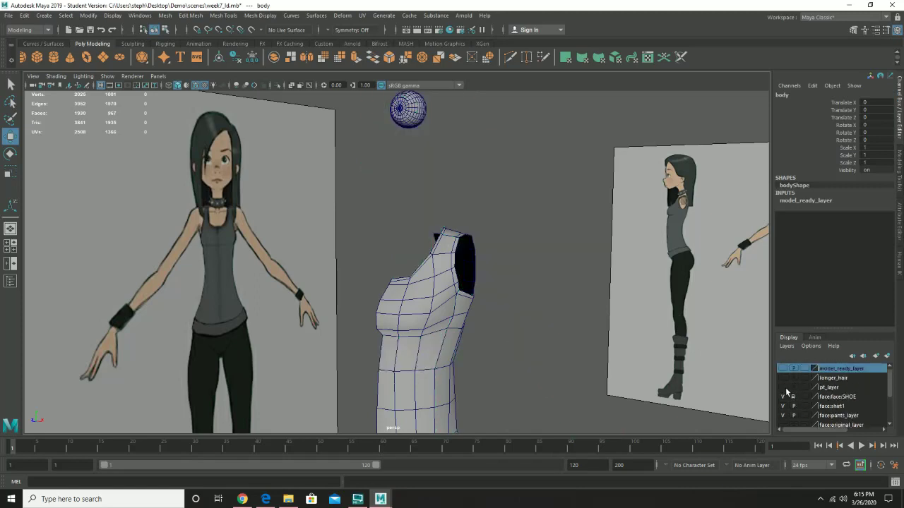
scroll(786, 409, down, 1)
click(782, 397)
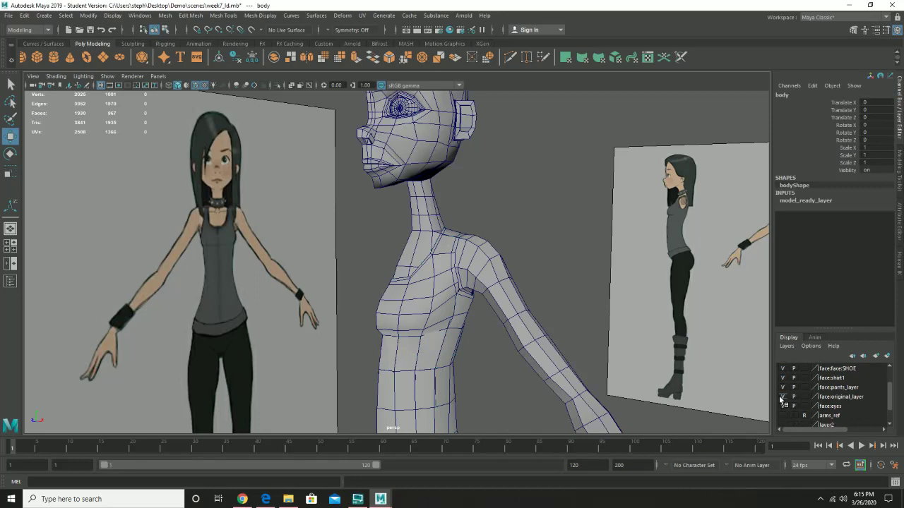
click(782, 397)
scroll(785, 399, up, 1)
click(783, 368)
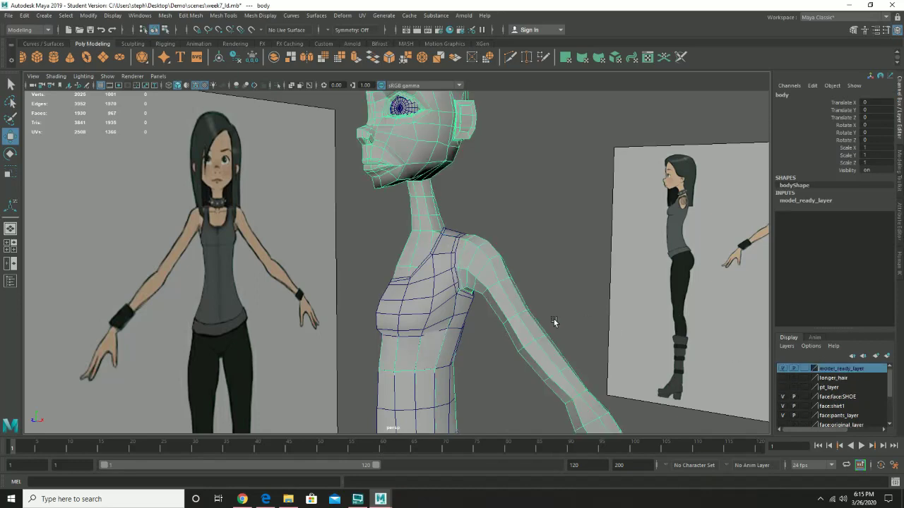
Select the shirt mesh and set its face:shirt1 layer to template display
alt+drag(587, 299, 375, 348)
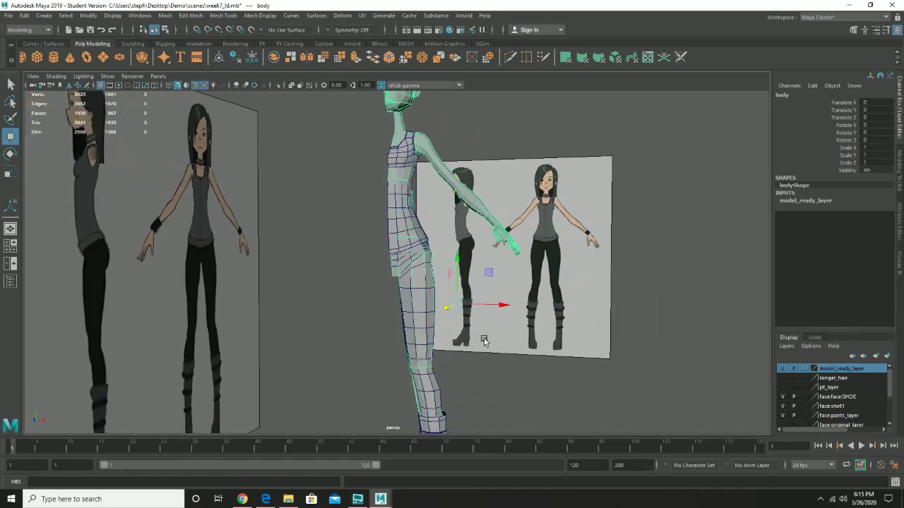
alt+right_drag(384, 282, 529, 285)
alt+middle_drag(447, 227, 463, 411)
alt+right_drag(376, 266, 547, 306)
click(448, 228)
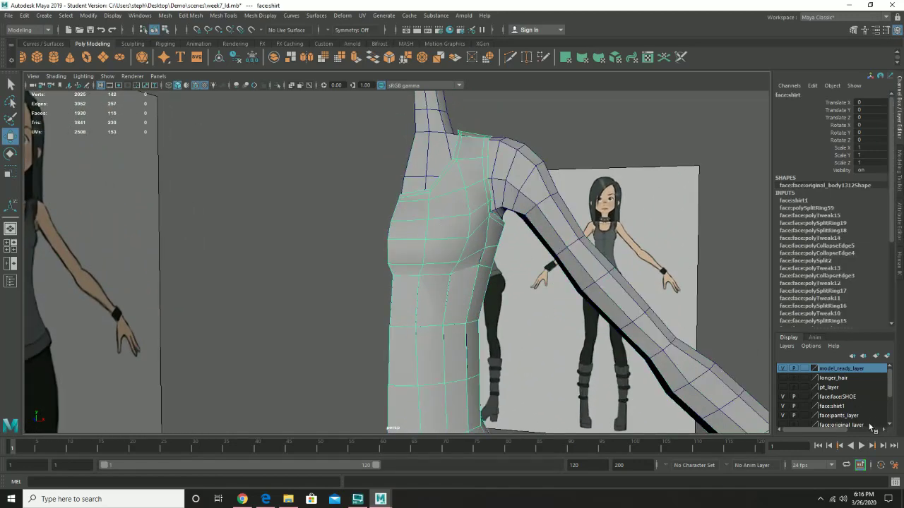
click(782, 406)
click(782, 406)
click(803, 406)
alt+drag(568, 275, 556, 278)
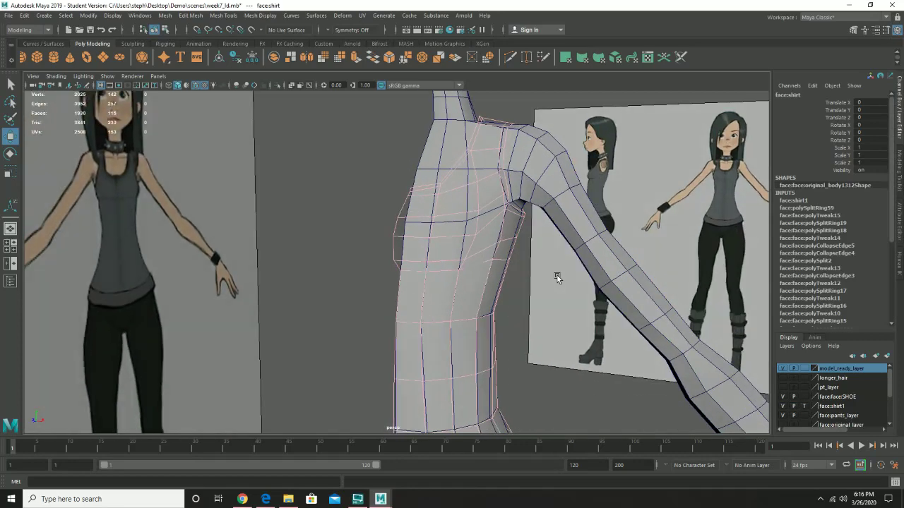
Select the ring of torso faces beneath the chest that the shirt covers and delete it from the body mesh
alt+drag(569, 277, 471, 177)
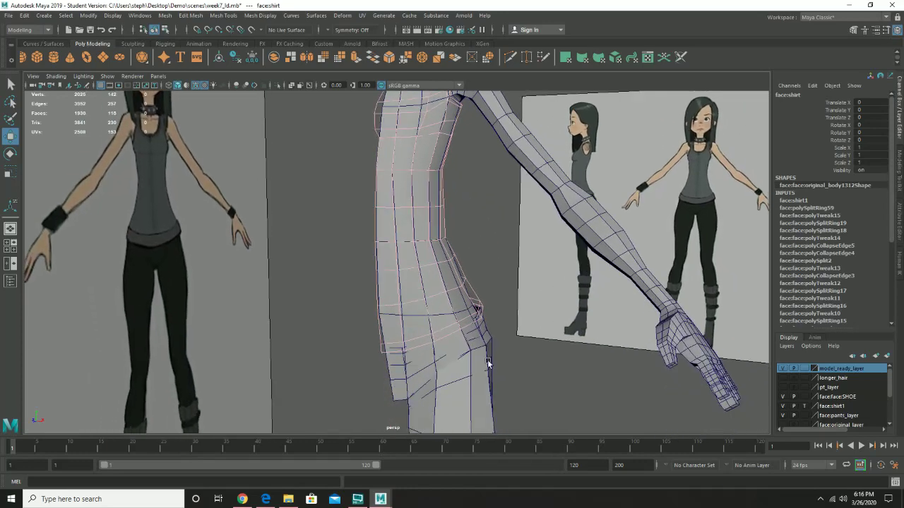
alt+middle_drag(489, 331, 470, 218)
alt+middle_drag(494, 360, 476, 247)
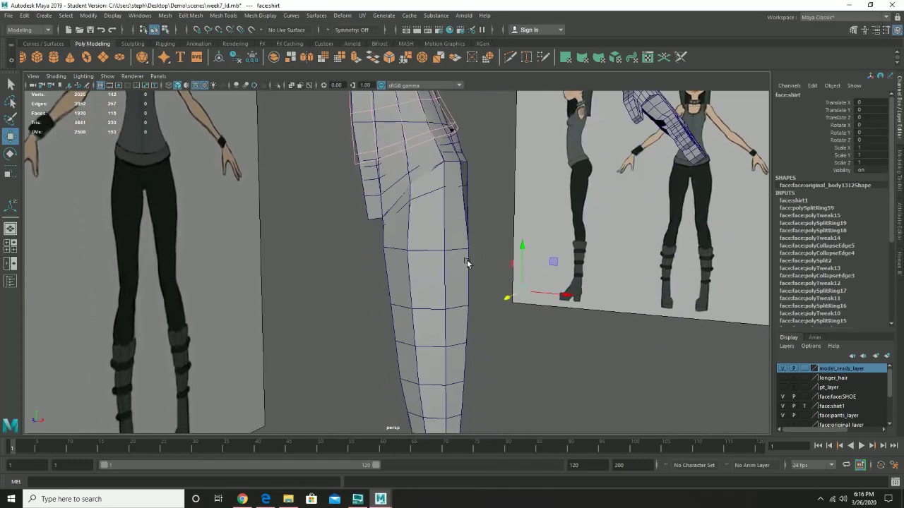
alt+right_drag(567, 329, 405, 359)
alt+middle_drag(460, 247, 511, 442)
alt+drag(478, 244, 518, 266)
right_click(516, 266)
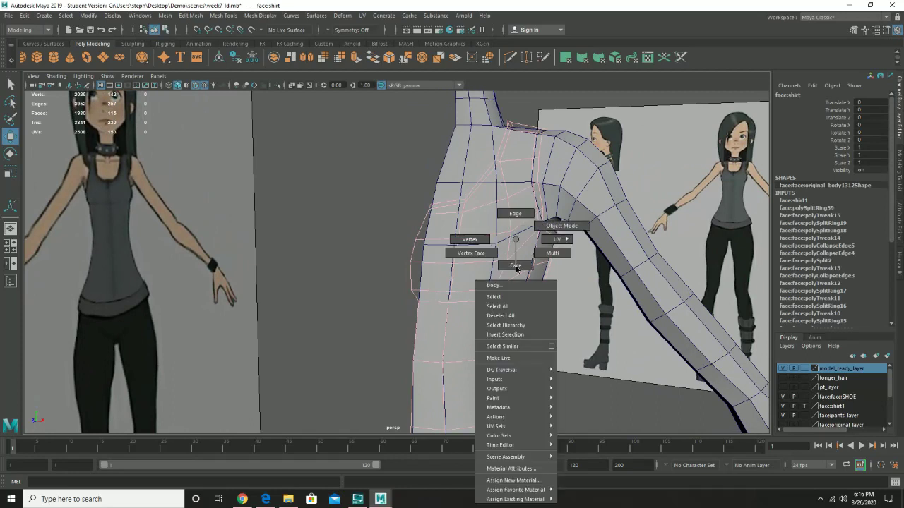
click(514, 266)
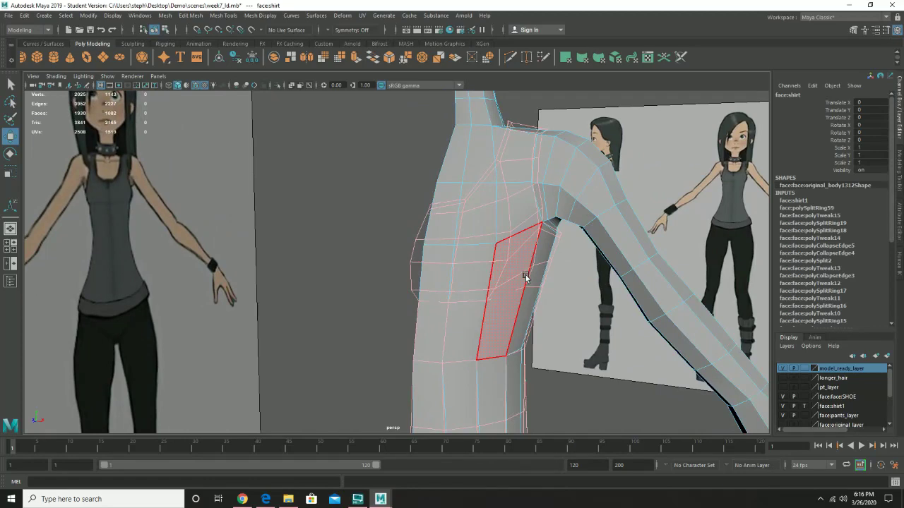
alt+drag(529, 280, 499, 295)
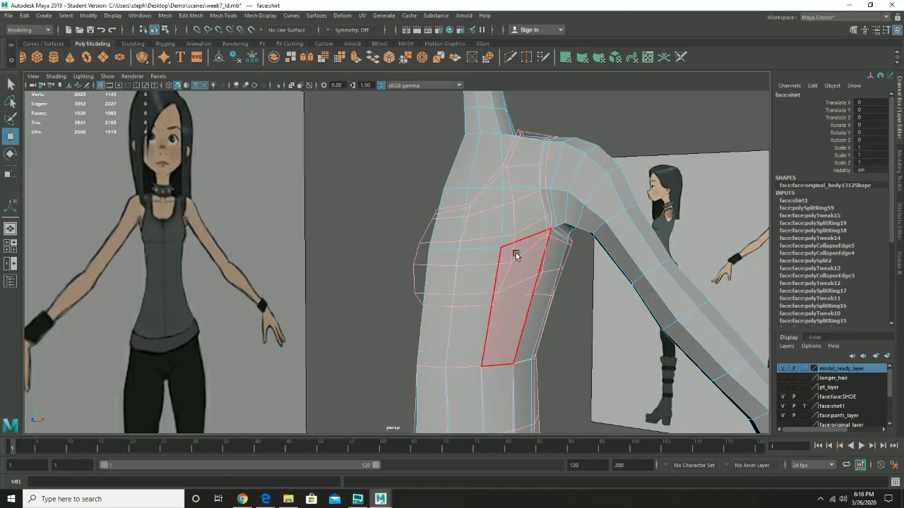
click(512, 303)
drag(389, 330, 567, 338)
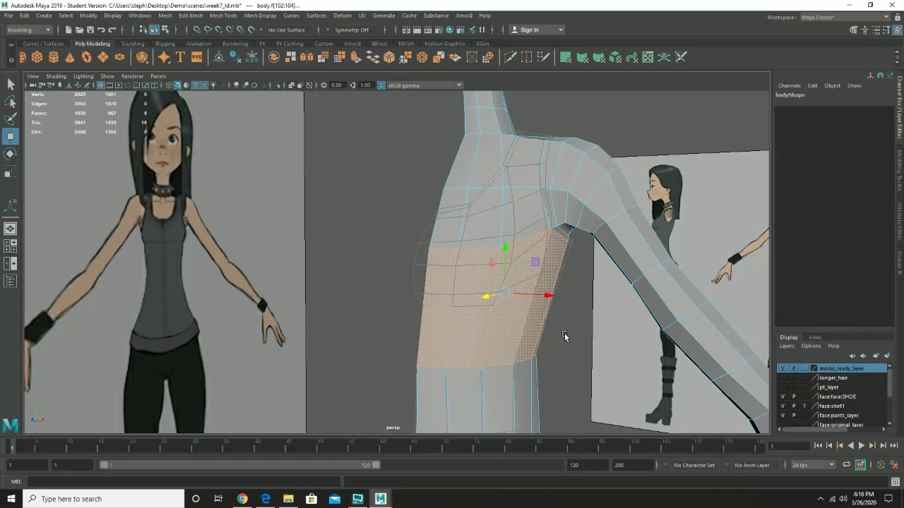
alt+right_drag(580, 318, 474, 337)
alt+middle_drag(528, 327, 564, 224)
alt+drag(564, 225, 597, 247)
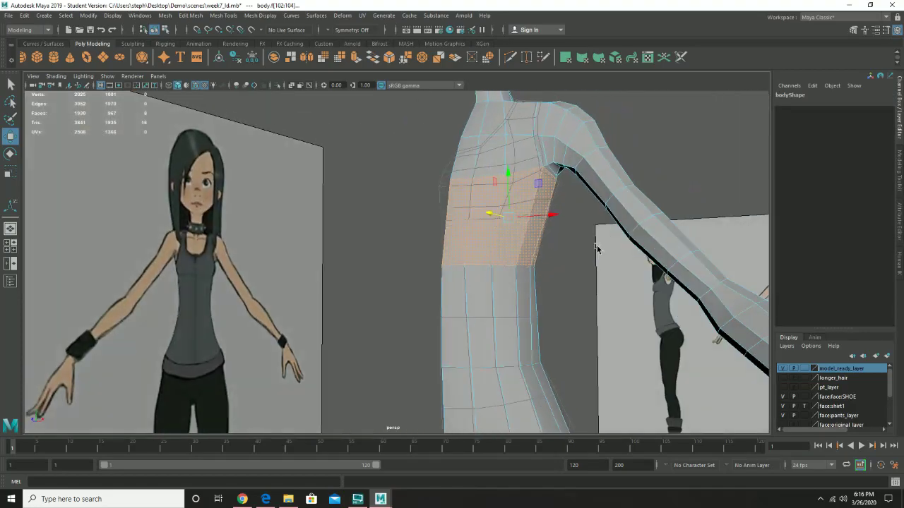
key(Delete)
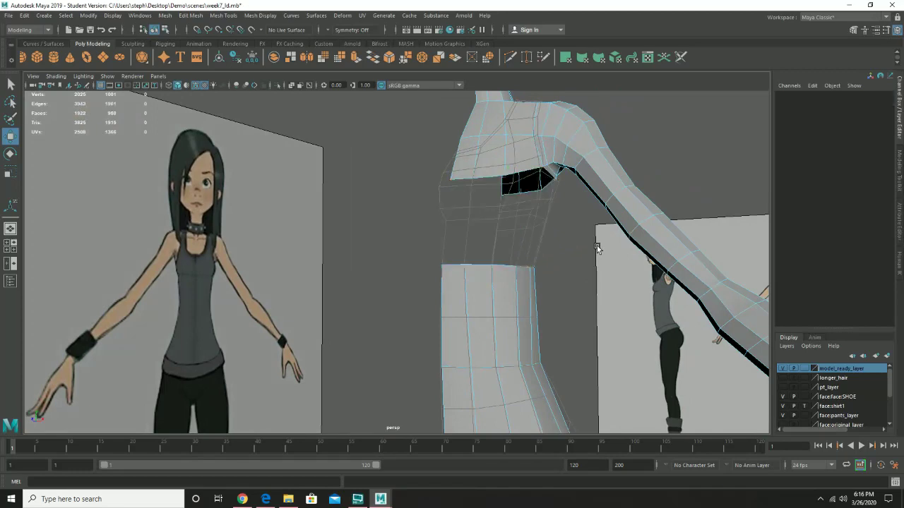
Delete all remaining body faces below the torso gap, under the shirt and pants
alt+drag(596, 247, 487, 234)
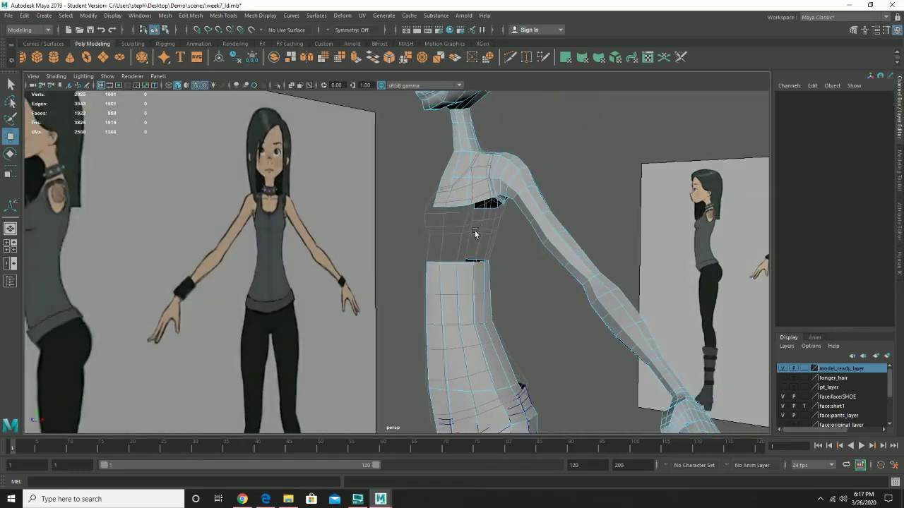
click(469, 283)
key(Delete)
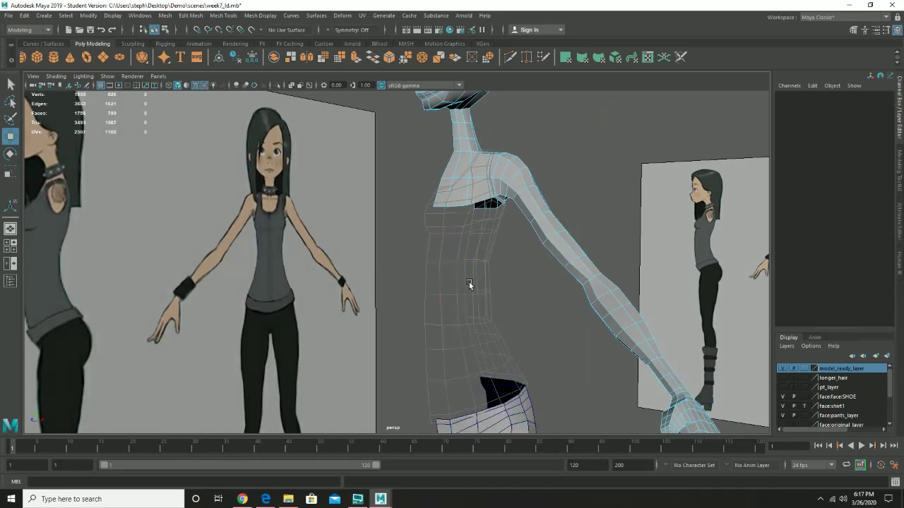
Examine how the pants and templated shirt cover the body at the waist, chest and shoulder strap
alt+drag(540, 346, 472, 389)
alt+middle_drag(460, 324, 431, 221)
mouse_move(487, 331)
alt+middle_down()
mouse_move(456, 222)
mouse_move(475, 278)
alt+middle_up()
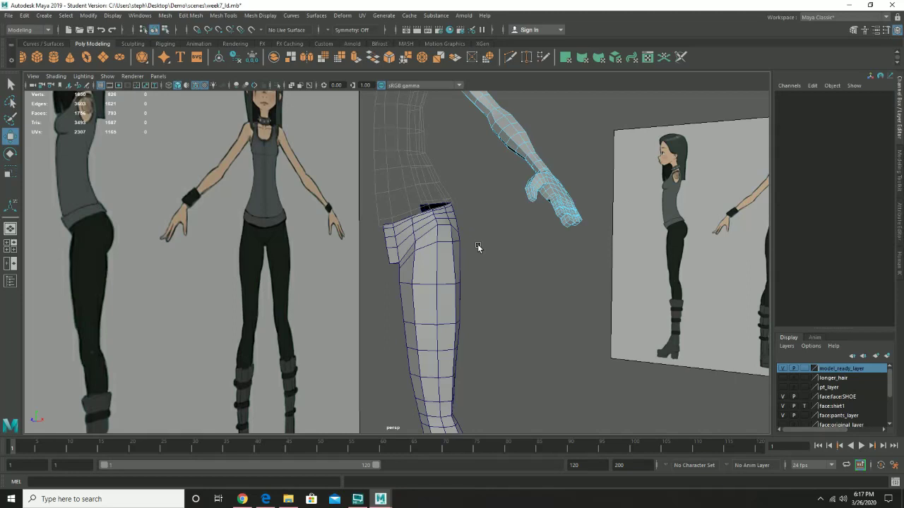
scroll(441, 200, up, 1)
alt+middle_drag(432, 194, 420, 235)
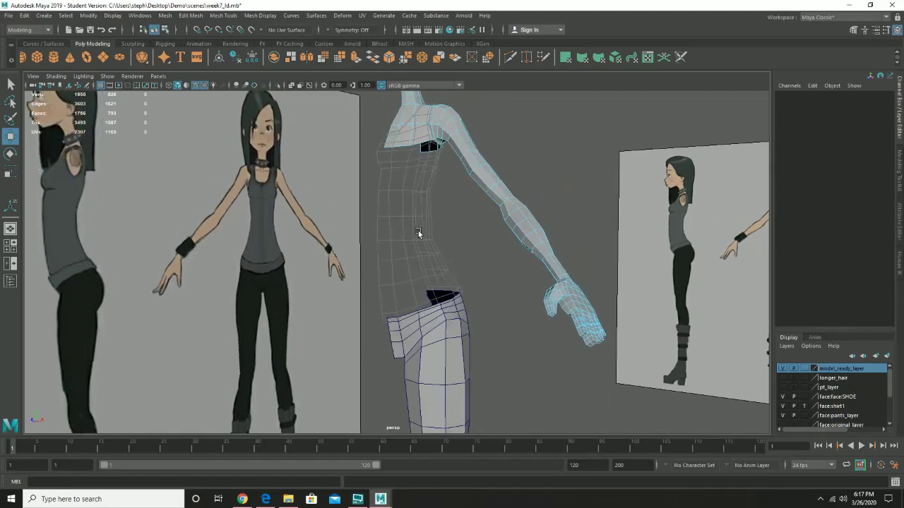
alt+right_drag(424, 206, 585, 330)
alt+right_drag(516, 216, 509, 358)
alt+drag(468, 239, 429, 222)
alt+drag(527, 351, 427, 335)
click(424, 332)
click(397, 273)
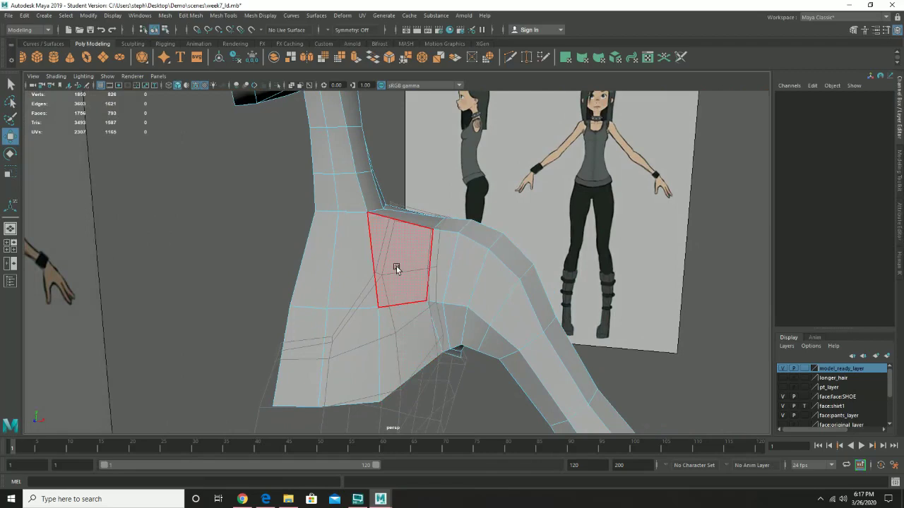
alt+drag(513, 237, 568, 255)
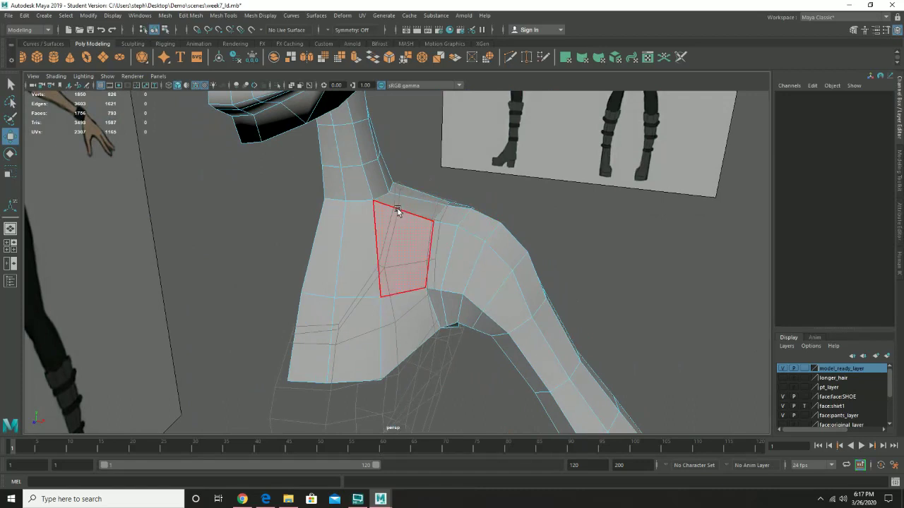
alt+drag(394, 199, 402, 212)
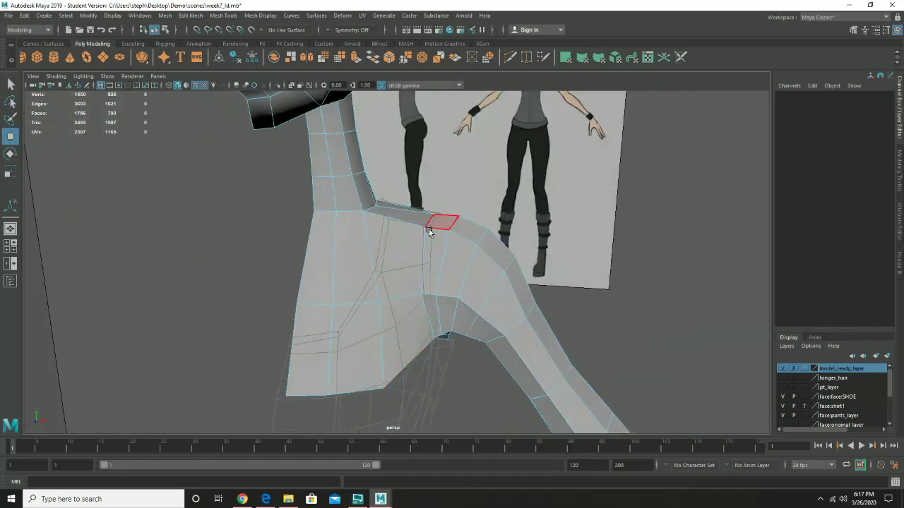
alt+drag(441, 319, 439, 267)
Insert a vertical edge loop around the body's shoulder under the shirt strap, between the neck and the arm
right_drag(343, 204, 389, 195)
shift+right_click(403, 228)
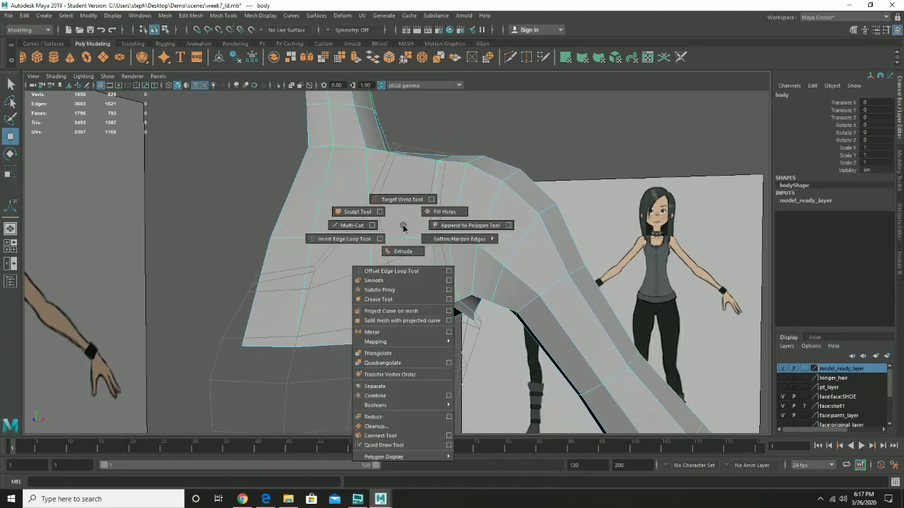
click(403, 226)
shift+right_drag(403, 228, 401, 262)
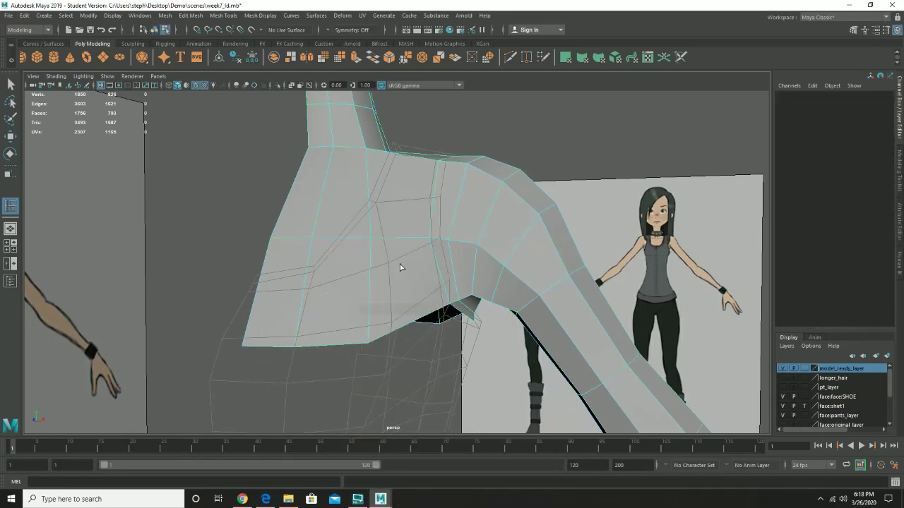
click(404, 334)
alt+drag(391, 276, 412, 286)
alt+drag(414, 154, 404, 142)
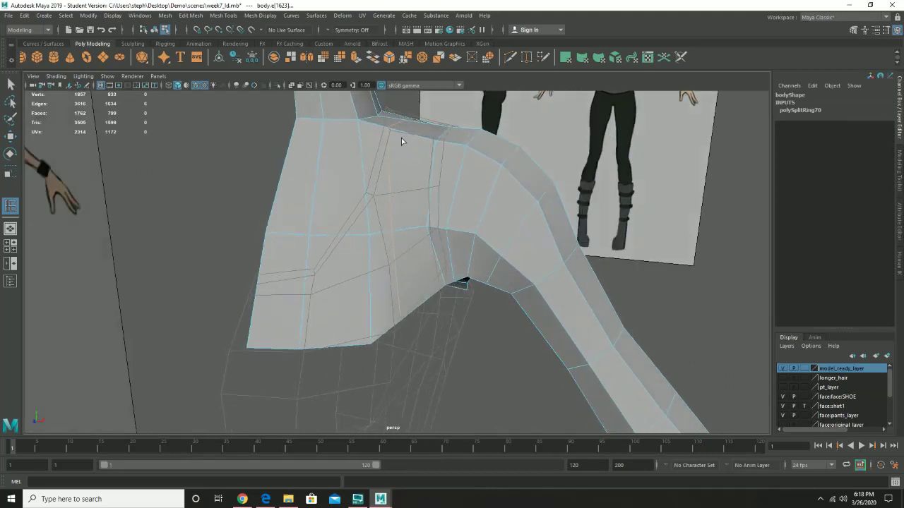
Select the six faces between the new shoulder loop and the arm, front to back, and delete them
key(w)
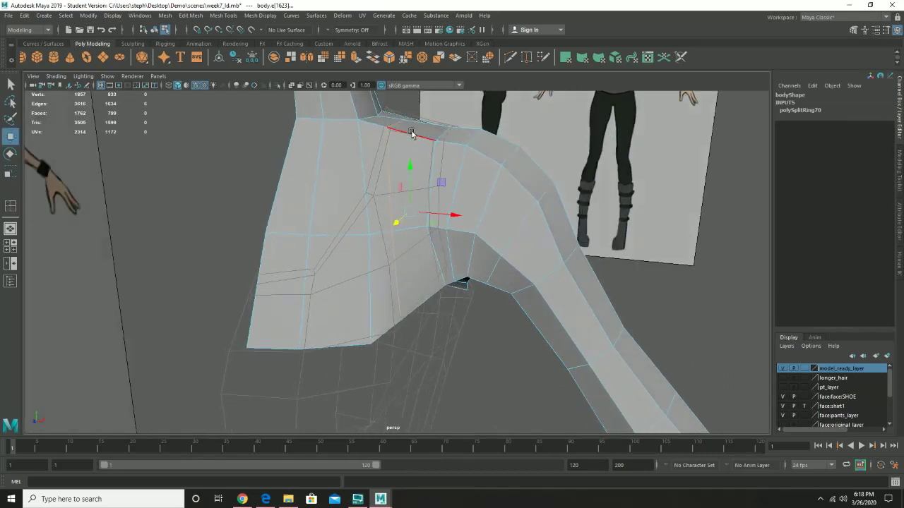
right_drag(413, 162, 414, 187)
click(404, 250)
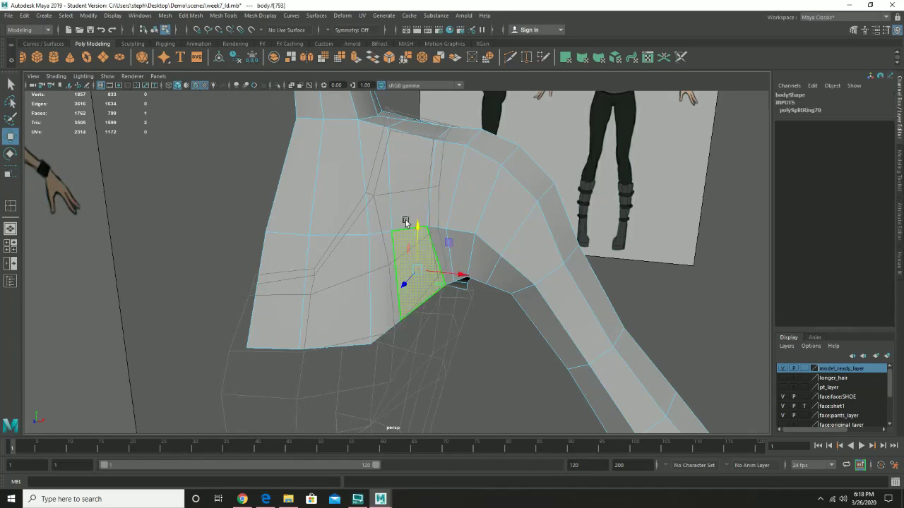
shift+click(405, 177)
shift+click(419, 132)
alt+drag(572, 215, 419, 204)
shift+click(470, 188)
shift+click(501, 240)
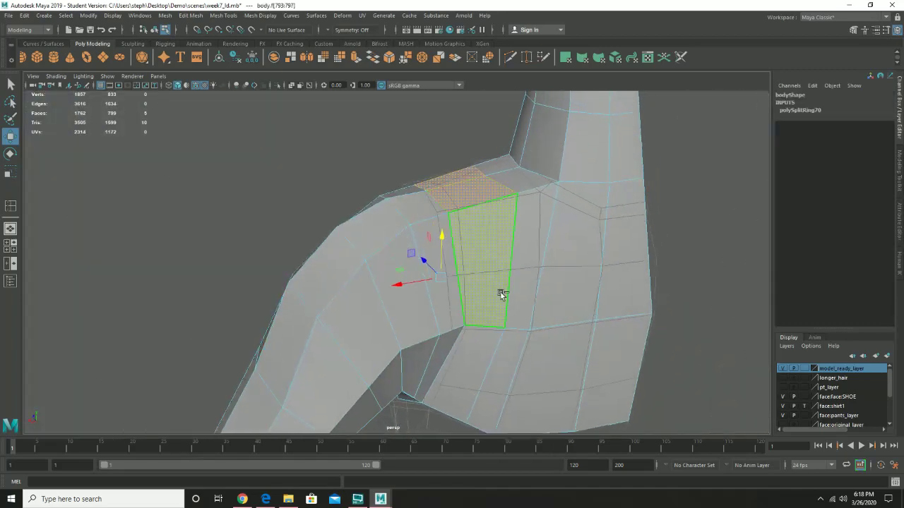
shift+click(482, 340)
alt+drag(511, 344, 500, 326)
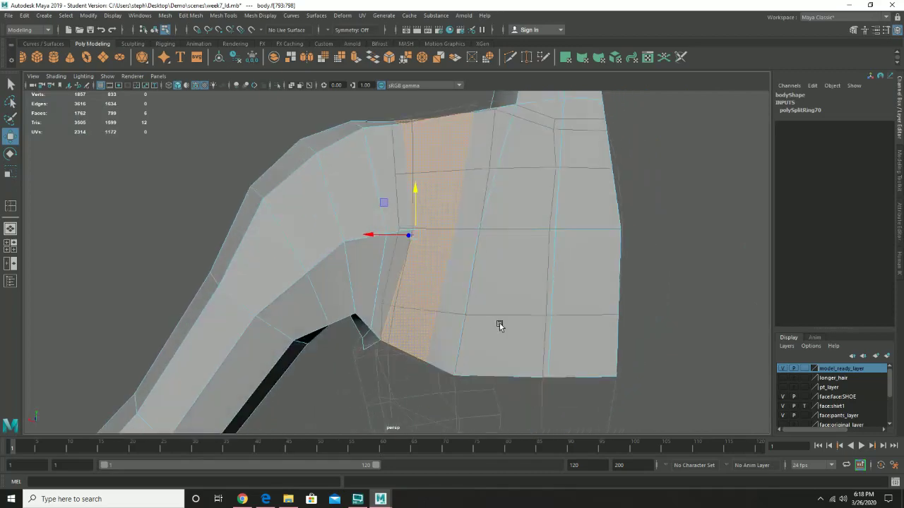
key(Delete)
Inspect the opening between torso and arm from several angles and return the body mesh to object mode
alt+drag(585, 109, 553, 137)
alt+drag(476, 221, 445, 227)
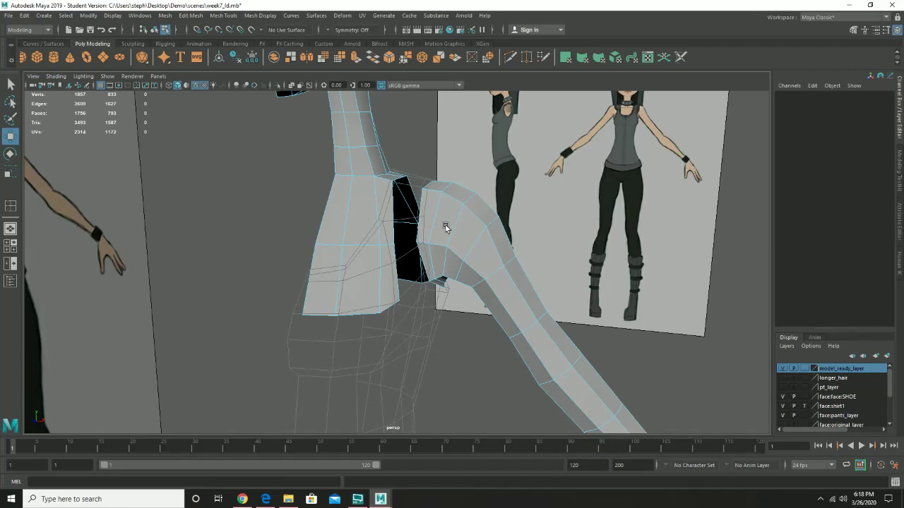
mouse_move(382, 205)
alt+mouse_down()
mouse_move(412, 198)
mouse_move(393, 196)
alt+mouse_up()
scroll(461, 207, up, 3)
alt+drag(461, 207, 445, 322)
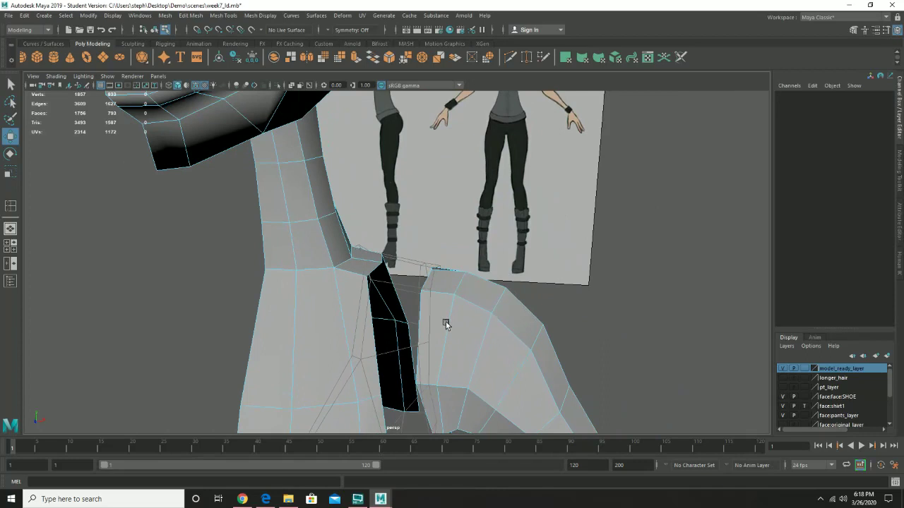
alt+drag(608, 312, 458, 218)
alt+drag(382, 211, 434, 263)
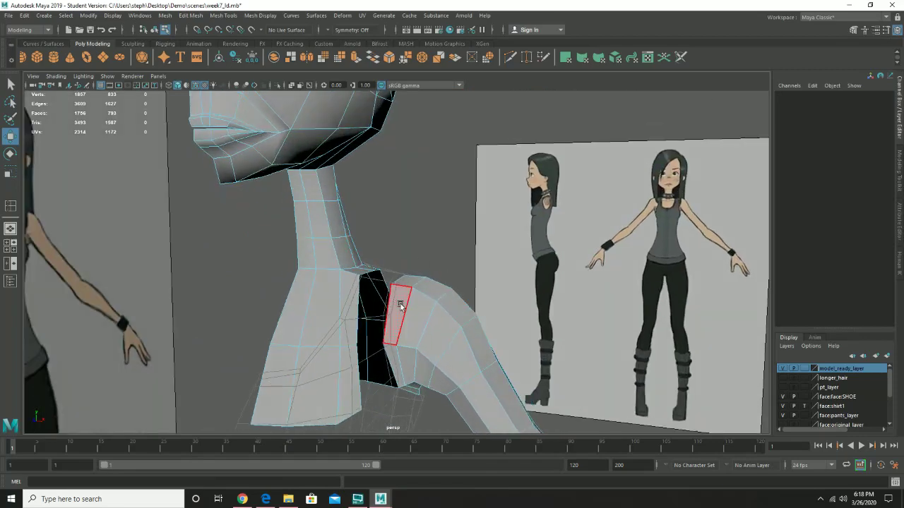
alt+drag(396, 302, 418, 306)
right_drag(419, 306, 447, 224)
alt+drag(447, 223, 489, 264)
alt+right_drag(478, 282, 675, 336)
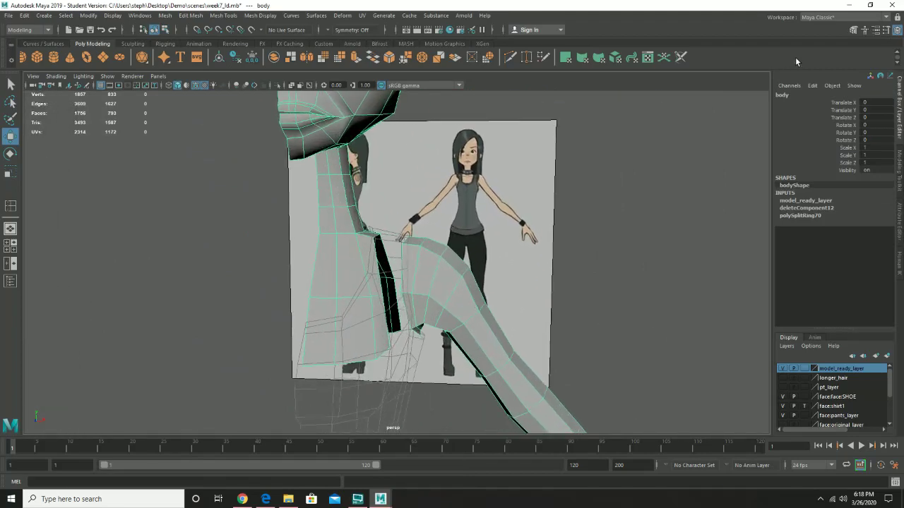
Separate the body mesh into individual pieces, then select the arm piece and the head-and-torso piece in turn
click(854, 30)
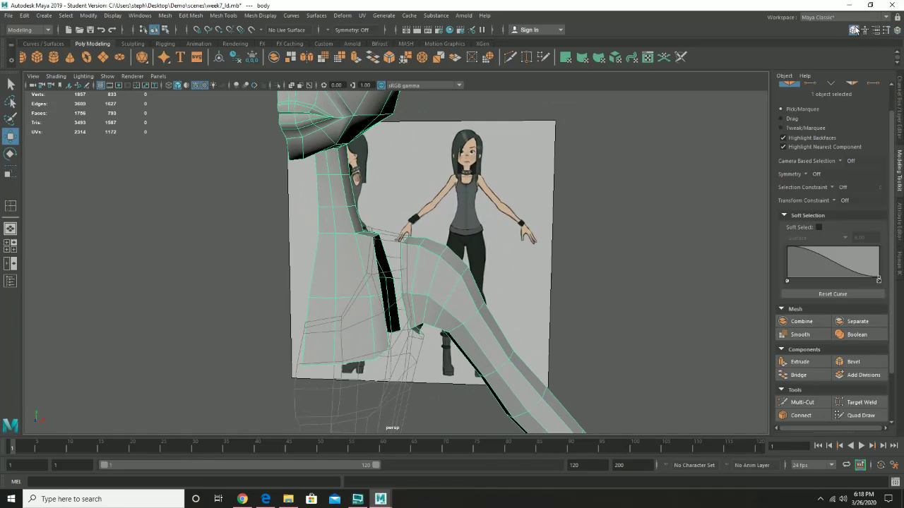
click(856, 322)
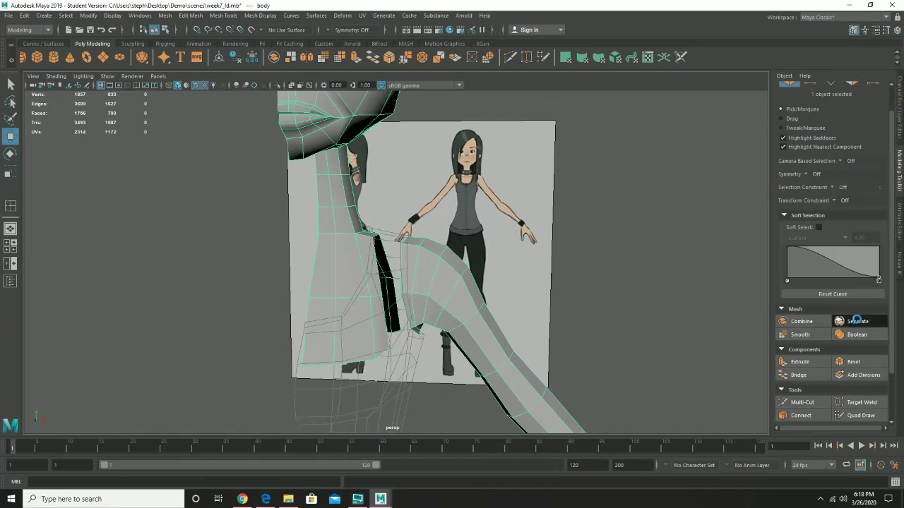
click(609, 315)
click(452, 311)
alt+right_drag(452, 311, 261, 353)
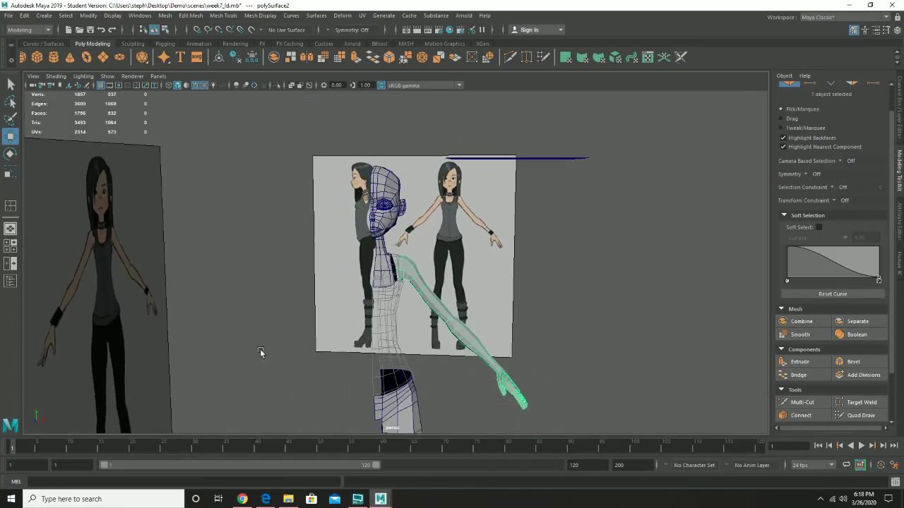
alt+right_drag(387, 327, 733, 352)
click(337, 281)
alt+right_drag(360, 251, 535, 270)
alt+drag(536, 270, 349, 271)
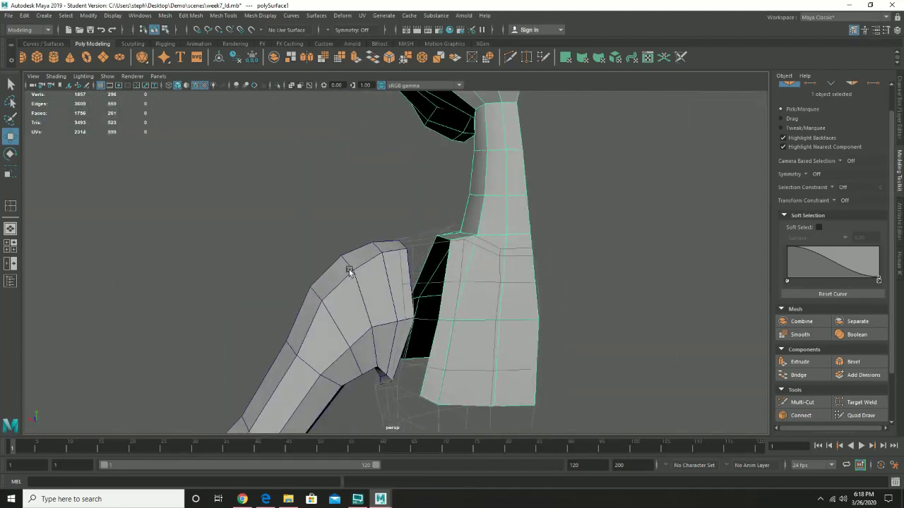
Select the six lower faces across the back and side of the torso piece beneath the neck and delete them
alt+drag(457, 261, 466, 286)
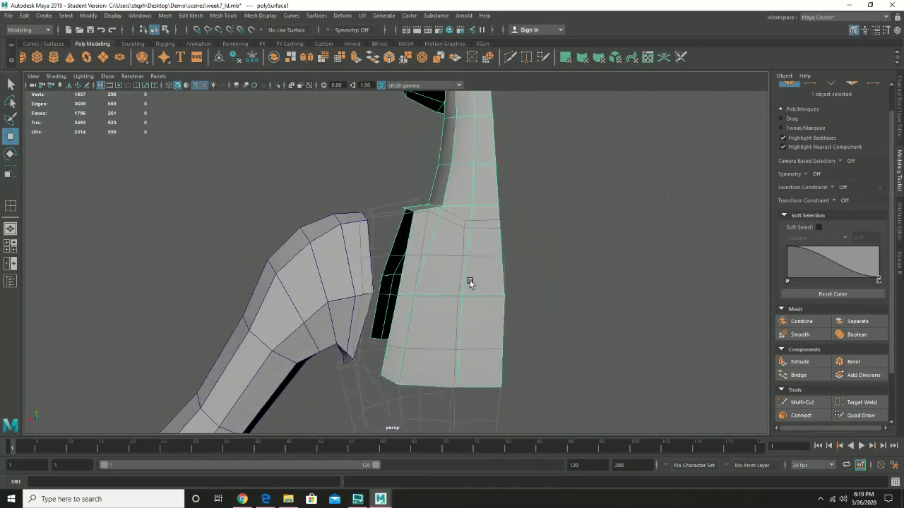
right_drag(469, 274, 471, 271)
click(471, 271)
shift+click(447, 273)
alt+drag(413, 295, 484, 306)
shift+click(373, 319)
alt+drag(373, 319, 403, 357)
shift+click(362, 360)
shift+click(394, 363)
shift+click(450, 365)
key(Delete)
Reposition the outer vertex on the torso piece's cut edge at the back of the neck
alt+drag(433, 275, 412, 276)
right_drag(424, 223, 383, 221)
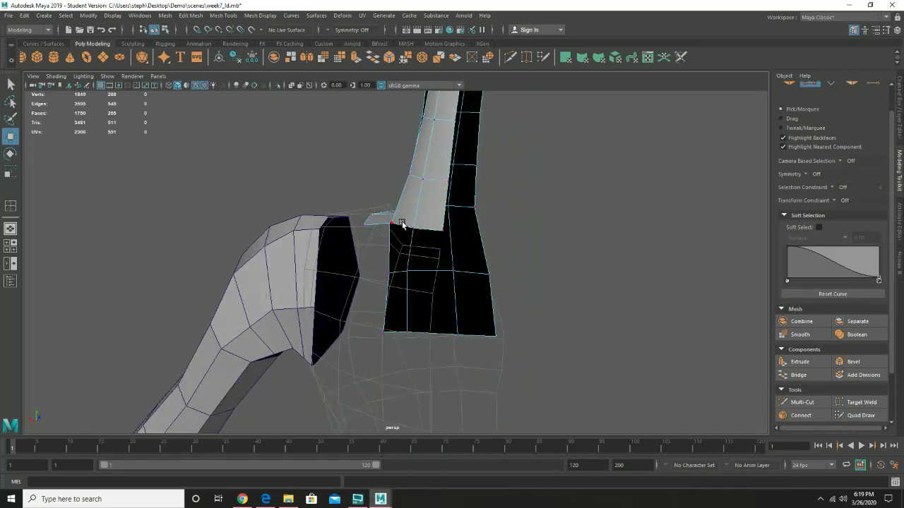
click(413, 228)
alt+drag(417, 244, 397, 247)
drag(373, 217, 388, 243)
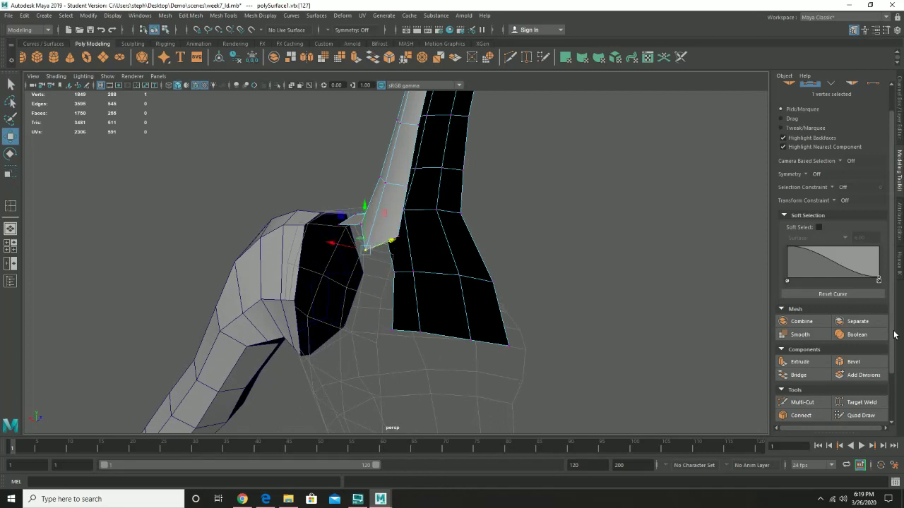
Set the face:shirt1 layer to reference display and adjust the back neck-edge vertices against the solid shirt
scroll(894, 389, down, 3)
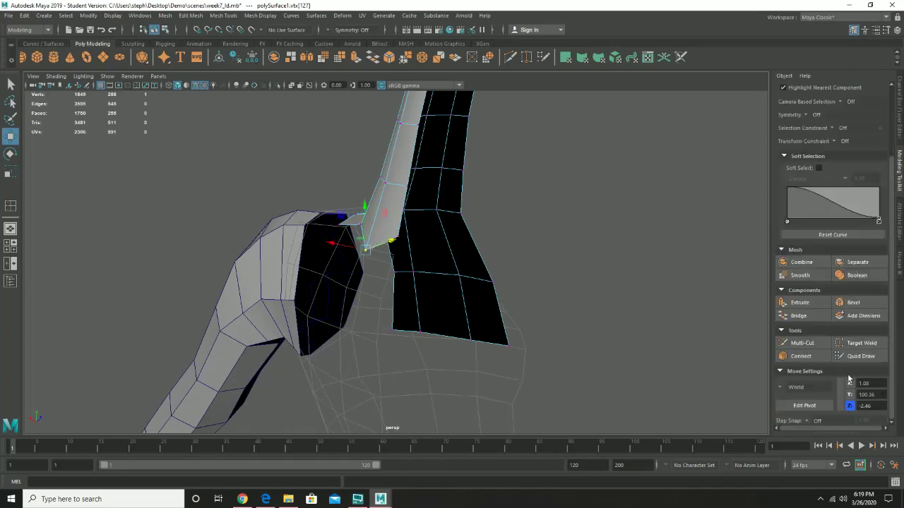
click(897, 120)
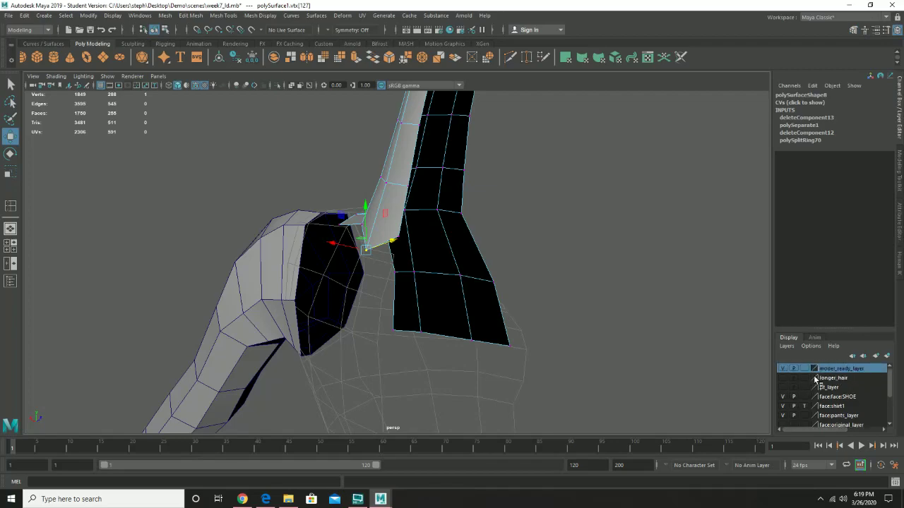
click(803, 406)
alt+drag(438, 261, 476, 252)
click(492, 217)
drag(492, 204, 574, 205)
click(448, 195)
alt+middle_drag(463, 132, 432, 202)
alt+right_drag(397, 214, 429, 244)
alt+drag(428, 244, 224, 187)
key(ctrl+z)
click(372, 194)
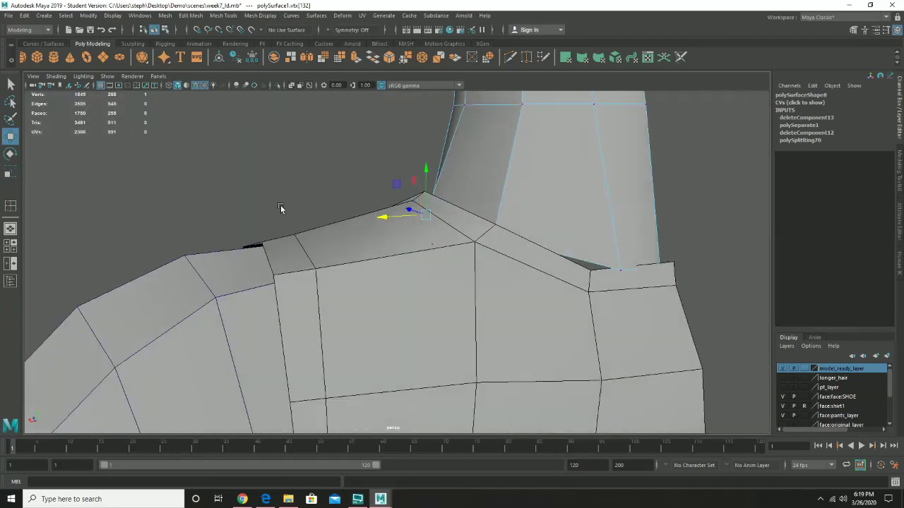
Shift the torso piece's outer shoulder vertices sideways under the shirt strap, working in wireframe display
key(4)
alt+drag(444, 248, 394, 286)
click(391, 286)
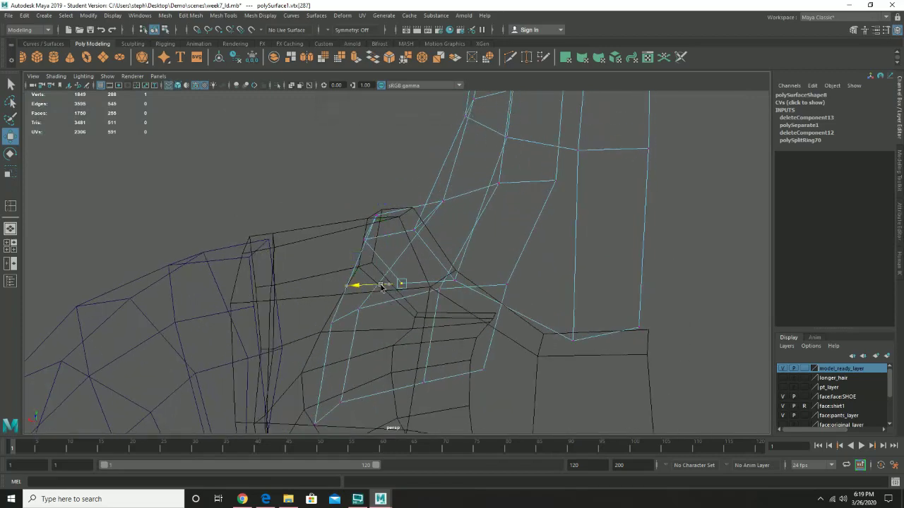
alt+drag(429, 257, 364, 238)
click(357, 236)
click(386, 283)
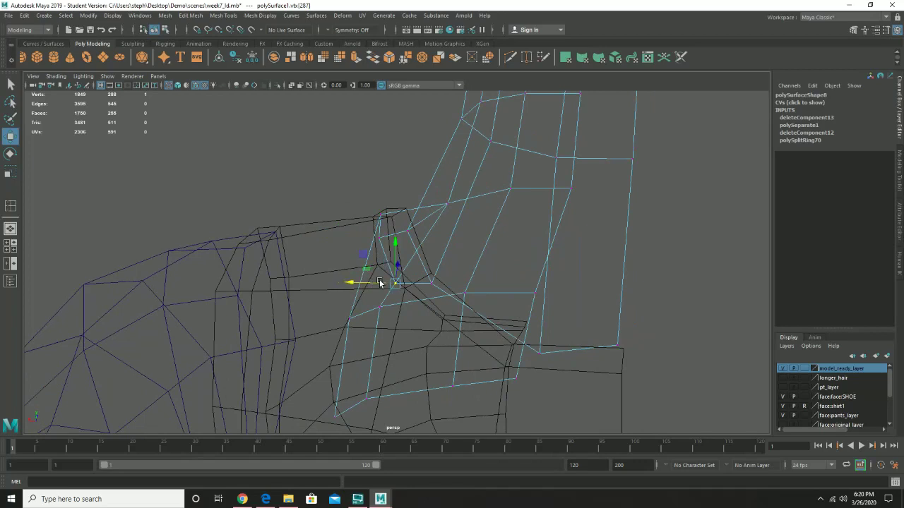
Adjust the height of the back-neck and shoulder-top vertices to fit the shirt's collar and strap in shaded display
key(5)
mouse_move(542, 337)
alt+mouse_down()
mouse_move(556, 345)
mouse_move(564, 336)
alt+mouse_up()
click(562, 296)
drag(543, 297, 544, 265)
click(282, 279)
alt+drag(393, 210, 359, 199)
click(393, 192)
alt+right_drag(382, 212, 323, 235)
alt+drag(416, 279, 371, 286)
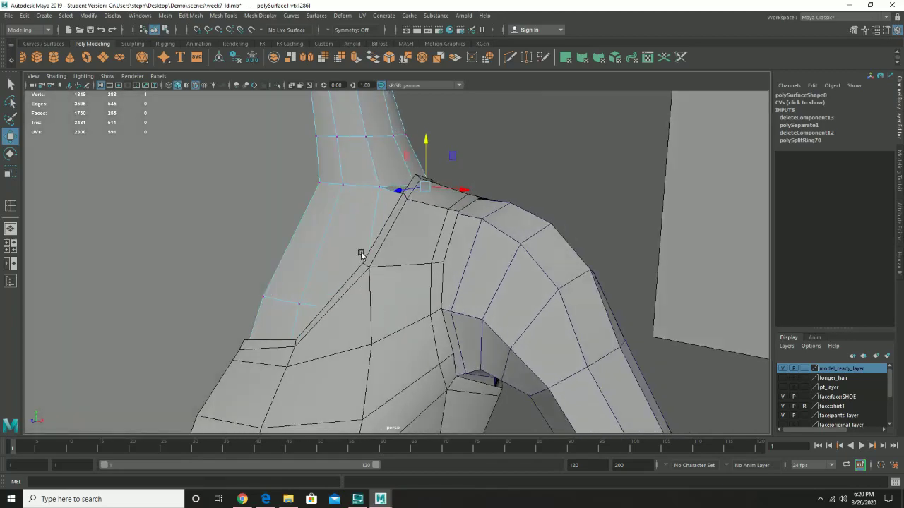
Delete the lower outer chest face of the torso piece hidden beneath the shirt
key(4)
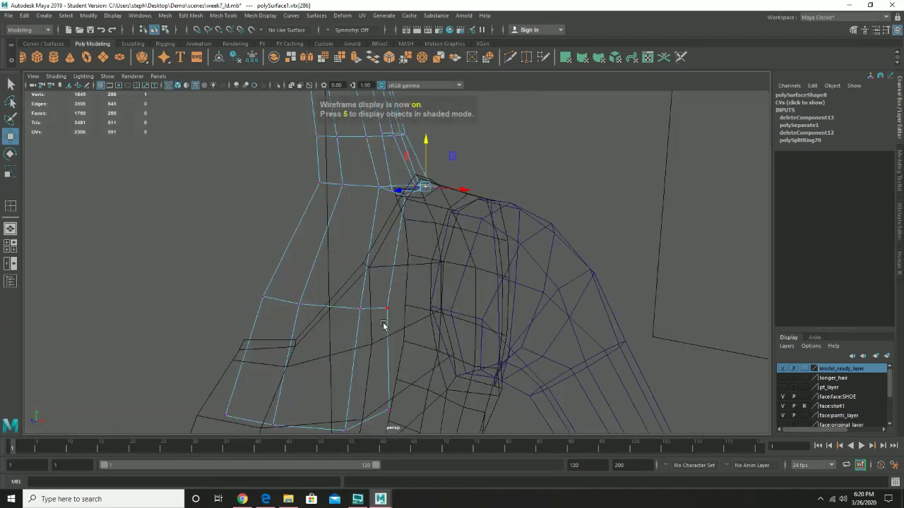
alt+drag(377, 329, 383, 334)
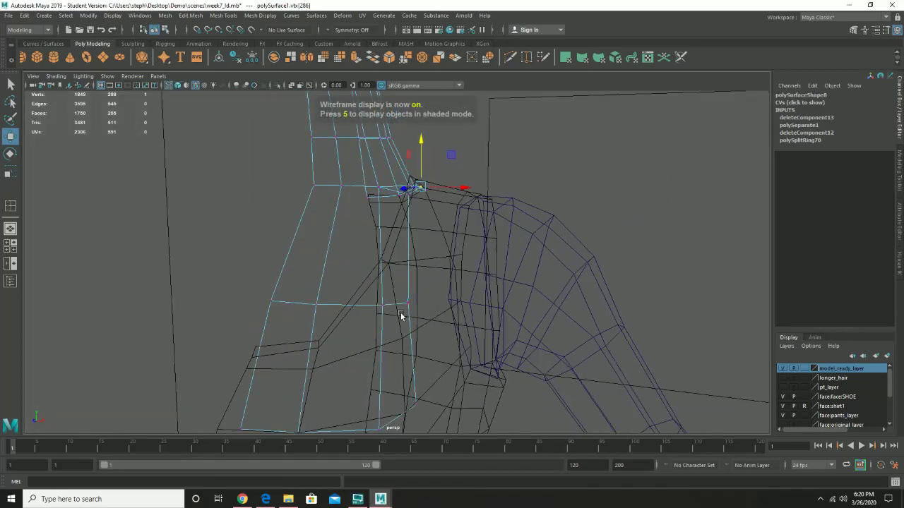
alt+middle_drag(399, 323, 406, 249)
alt+drag(406, 248, 404, 272)
right_drag(404, 242, 410, 259)
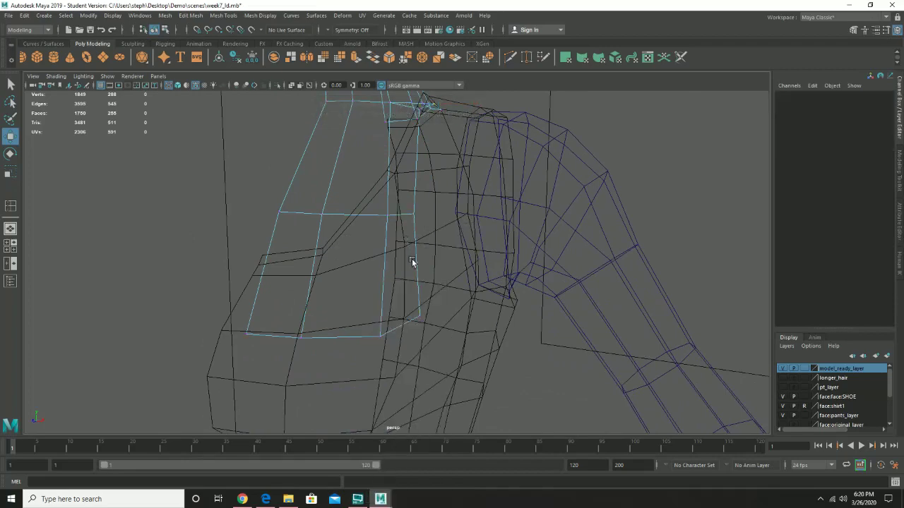
click(404, 265)
key(Delete)
Insert a horizontal edge loop across the upper chest, midway between the base of the neck and the next edge row
alt+drag(404, 262, 379, 275)
right_drag(409, 239, 368, 249)
alt+drag(420, 228, 395, 252)
right_drag(394, 240, 418, 223)
click(406, 213)
alt+drag(406, 213, 348, 185)
click(335, 191)
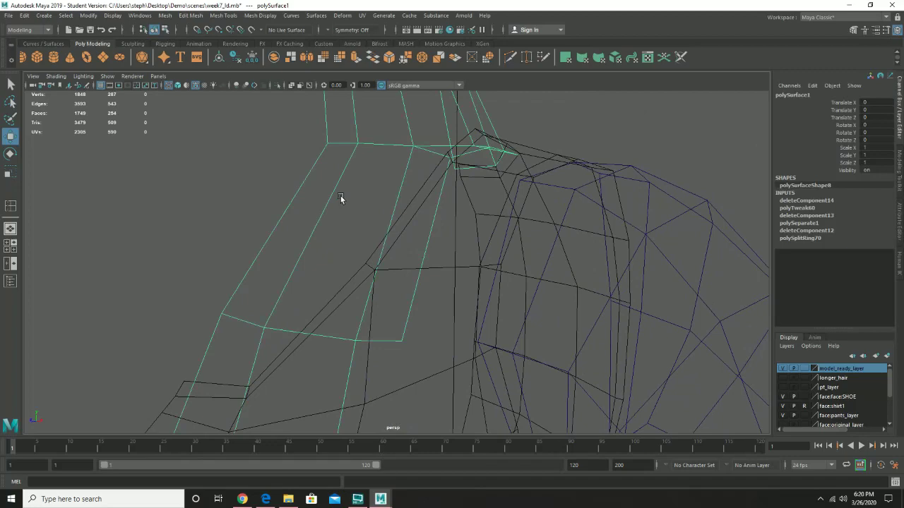
key(6)
alt+drag(343, 205, 384, 194)
right_drag(384, 195, 413, 211)
alt+drag(413, 211, 396, 223)
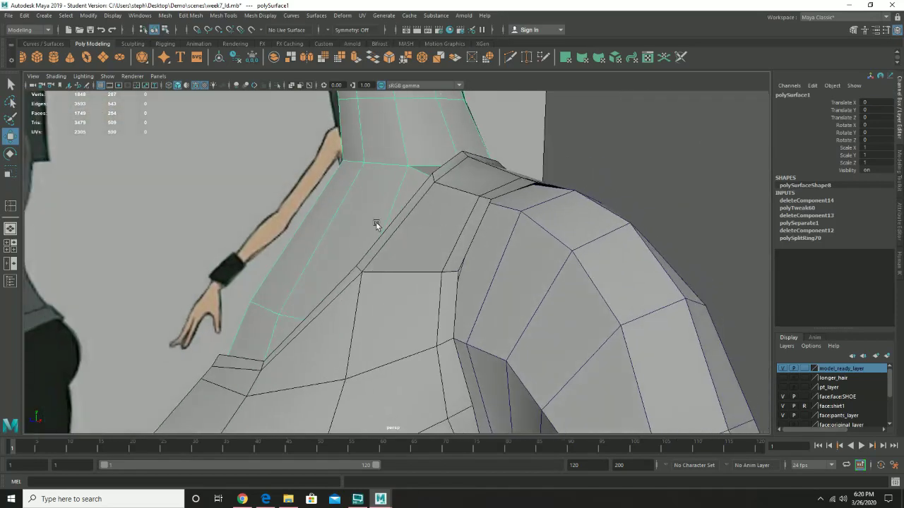
shift+right_drag(365, 196, 313, 222)
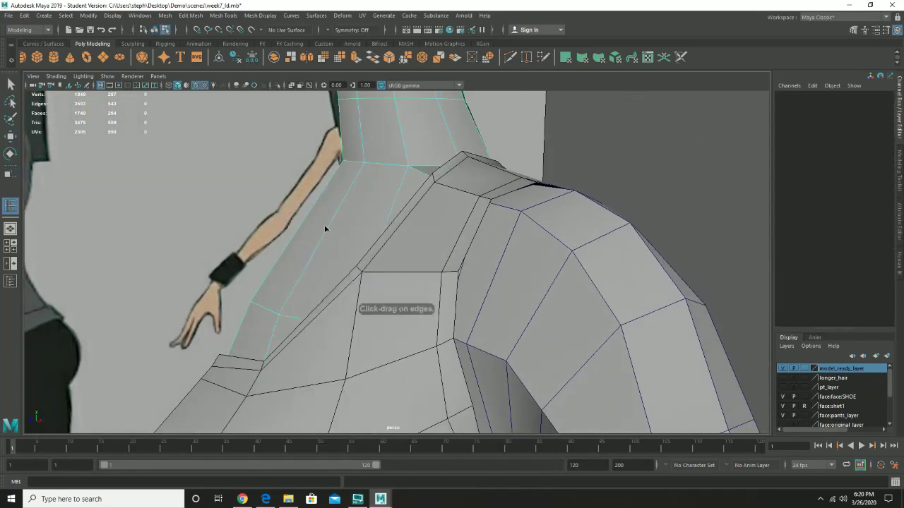
drag(327, 230, 395, 227)
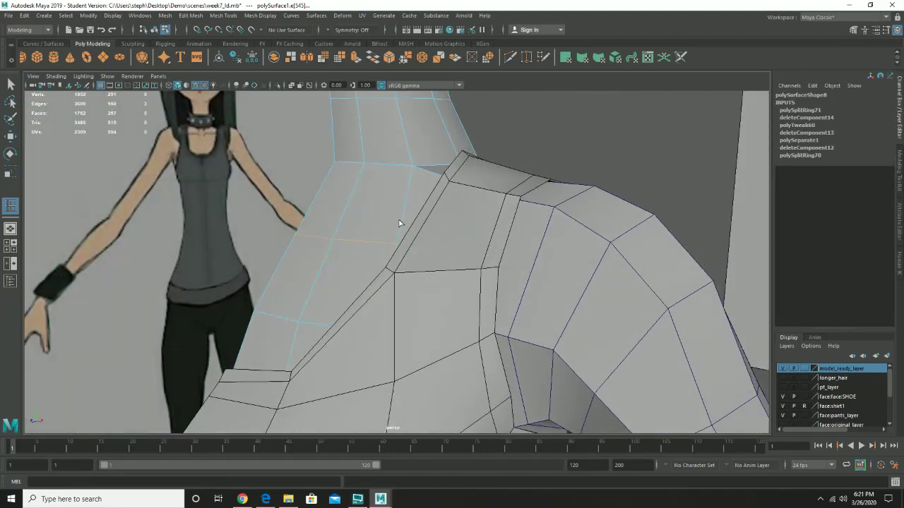
alt+drag(416, 146, 370, 172)
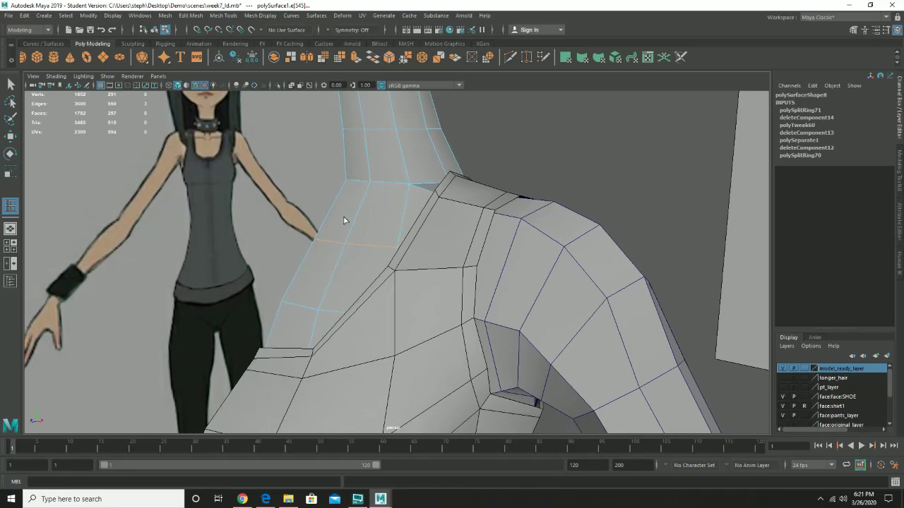
Move the outer chest vertices inward so the torso piece's side edge stays beneath the shirt strap
key(w)
click(290, 204)
alt+drag(311, 239, 436, 200)
key(4)
alt+drag(433, 158, 434, 220)
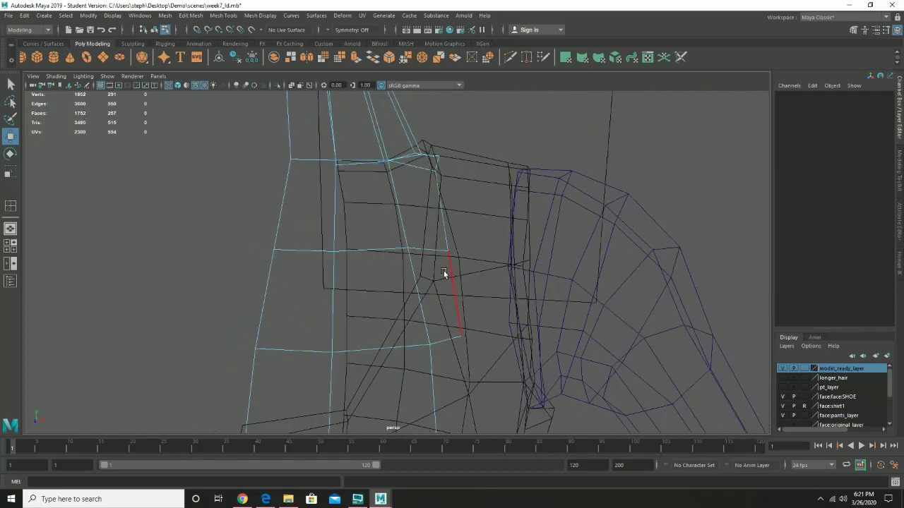
right_drag(431, 240, 391, 253)
click(429, 346)
mouse_move(458, 346)
mouse_down()
mouse_move(428, 348)
mouse_move(453, 344)
mouse_up()
key(ctrl+z)
click(462, 336)
click(448, 251)
drag(466, 252, 456, 251)
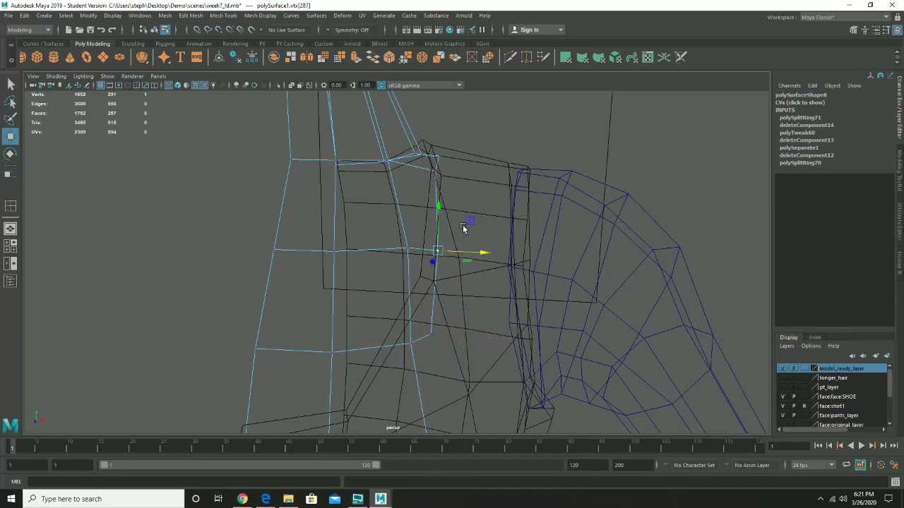
Move the torso piece's bottom outer vertex up and inward, and raise the two central bottom vertices to the shirt's neckline
alt+middle_drag(443, 350, 476, 242)
click(494, 390)
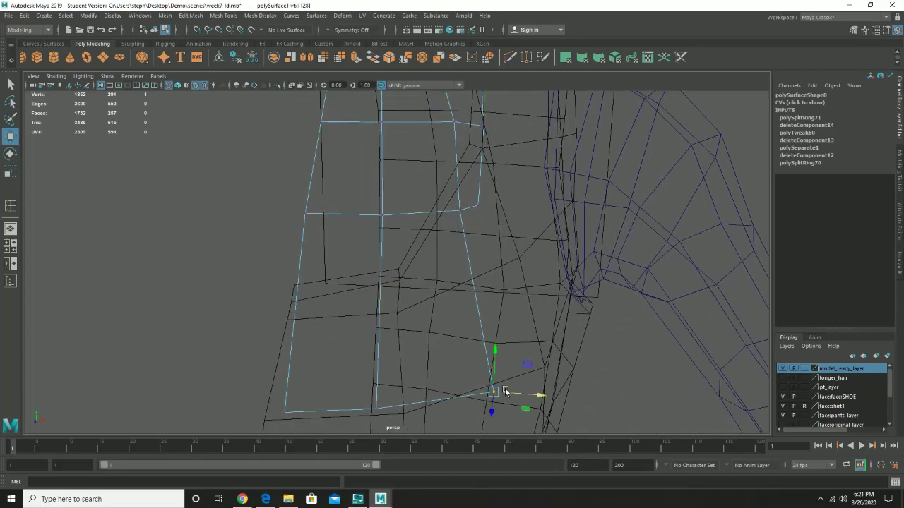
drag(495, 367, 502, 283)
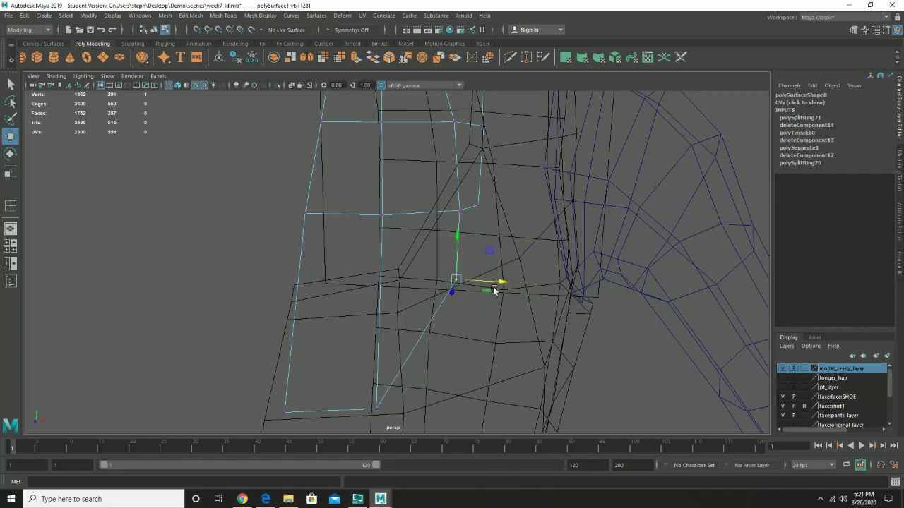
drag(257, 374, 399, 419)
drag(330, 380, 325, 292)
key(ctrl+z)
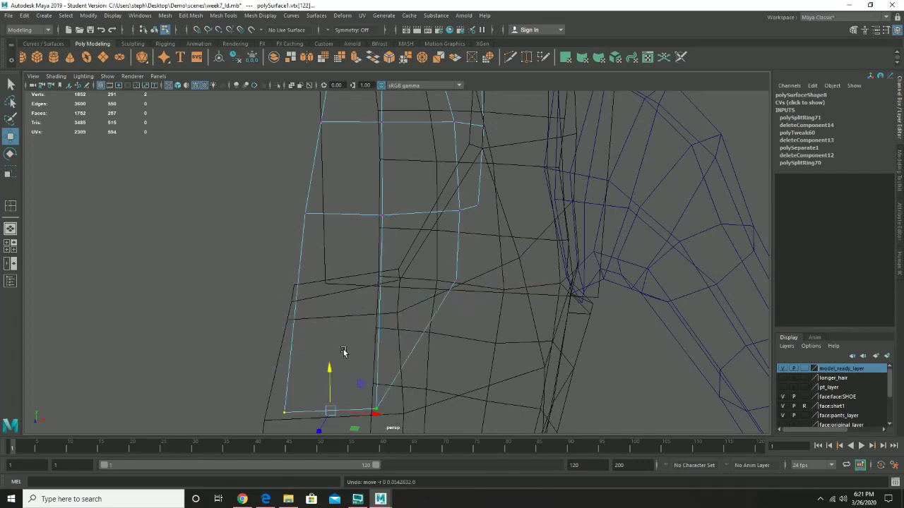
drag(330, 379, 322, 269)
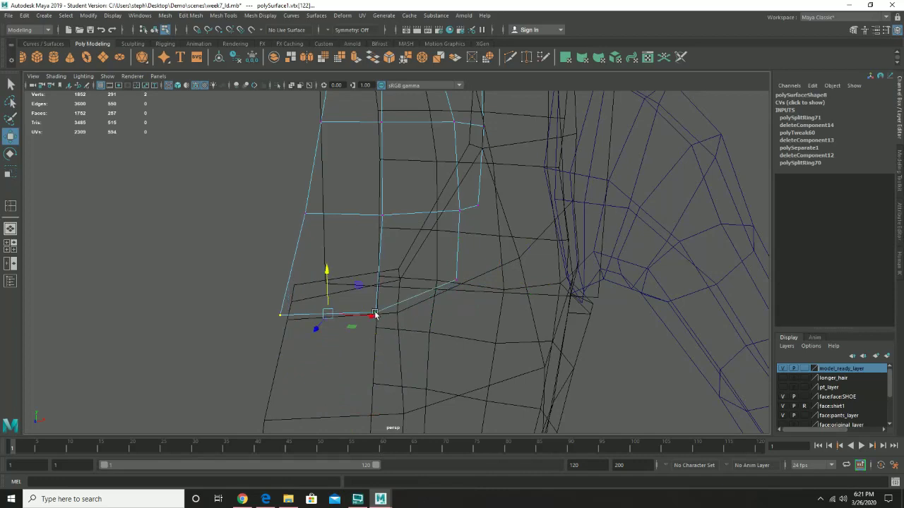
drag(373, 317, 376, 318)
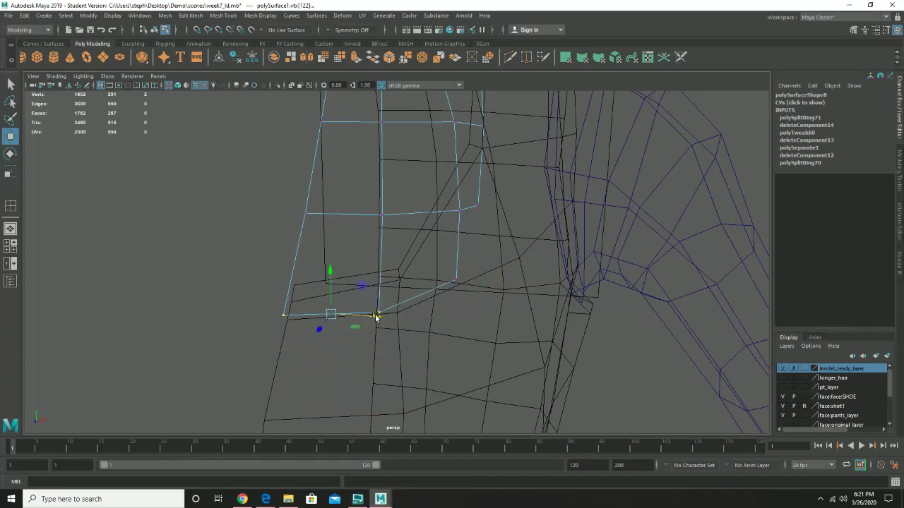
Raise the bottom-edge chest vertices individually to follow the neckline and adjust the outer vertex under the strap
click(327, 287)
click(283, 314)
drag(281, 290, 281, 282)
click(379, 311)
drag(377, 290, 376, 267)
click(452, 279)
drag(457, 276, 444, 244)
alt+drag(570, 272, 440, 172)
click(425, 189)
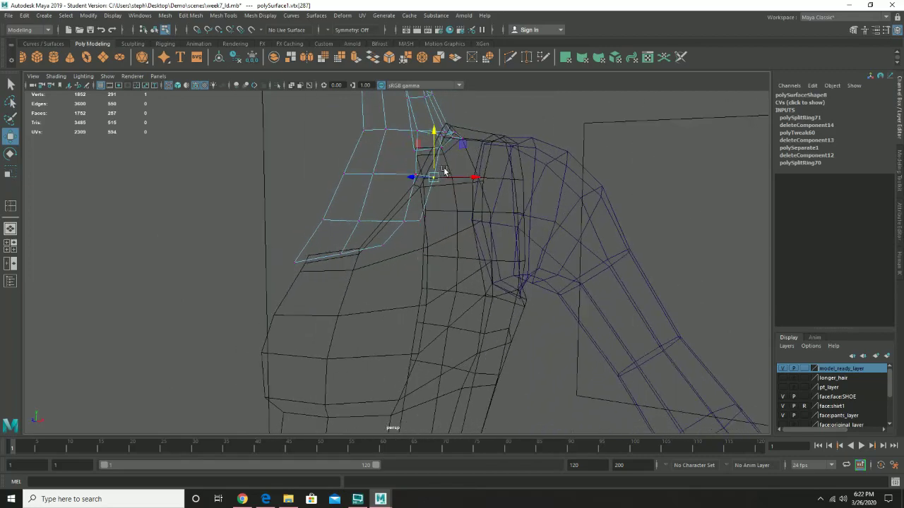
alt+drag(425, 250, 346, 255)
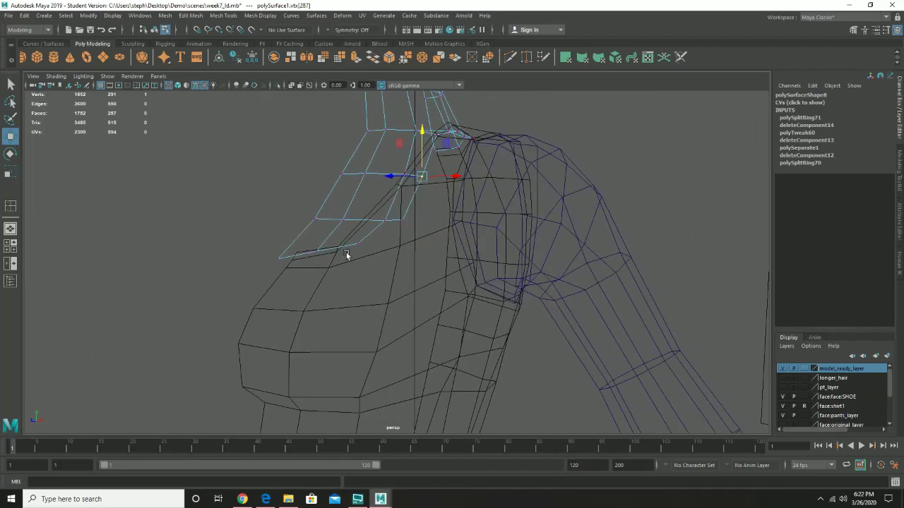
Select the front bottom chest vertices and nudge them to tuck behind the shirt's neckline in shaded display
key(5)
alt+right_drag(317, 257, 419, 343)
alt+drag(419, 343, 225, 261)
mouse_move(112, 213)
mouse_down()
mouse_move(177, 256)
mouse_move(272, 259)
mouse_up()
drag(177, 242, 187, 246)
drag(122, 212, 246, 250)
Inspect the armpit where the arm piece meets the shirt's armhole from several angles
scroll(316, 210, down, 5)
alt+drag(394, 172, 432, 300)
alt+drag(484, 263, 434, 272)
alt+drag(458, 216, 446, 288)
right_drag(426, 281, 432, 213)
alt+drag(431, 213, 429, 274)
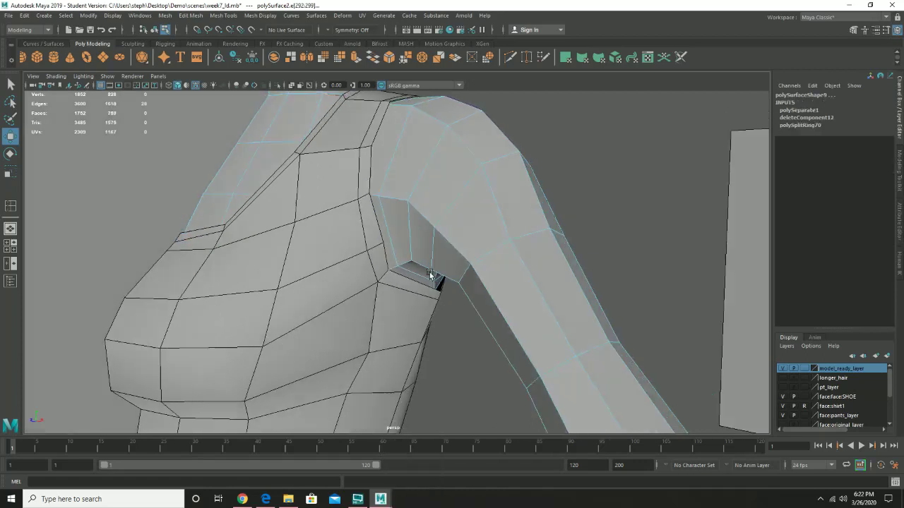
Return the face:shirt1 layer to normal display and select the edge loop around the shirt's armhole
click(418, 282)
right_drag(418, 283, 421, 212)
click(305, 268)
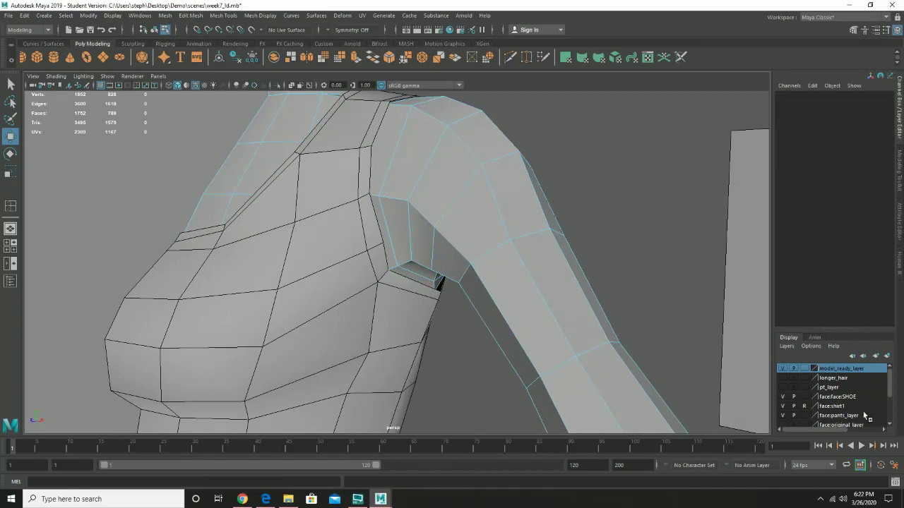
click(388, 390)
double_click(429, 286)
alt+drag(429, 278, 439, 215)
Try to extrude the shirt's armhole edge loop and move the new edges inward behind the arm opening
key(e)
key(r)
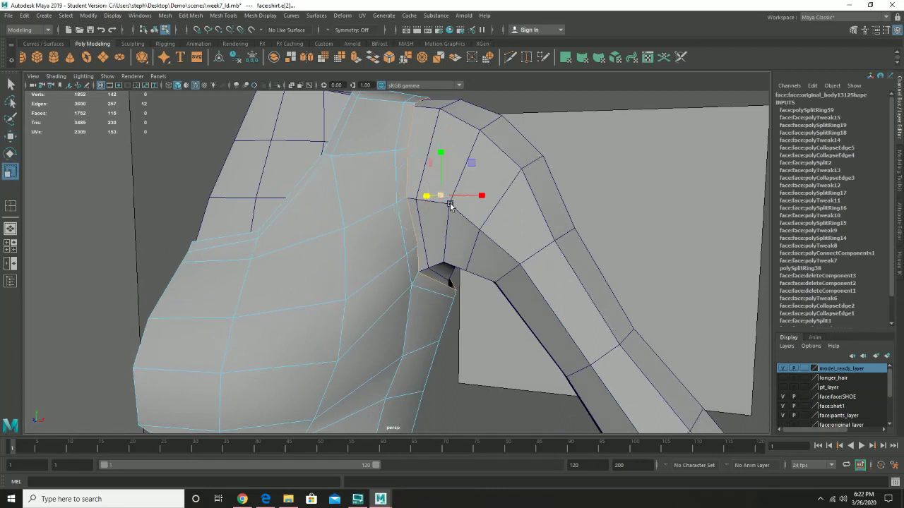
alt+drag(450, 205, 434, 197)
key(ctrl+e)
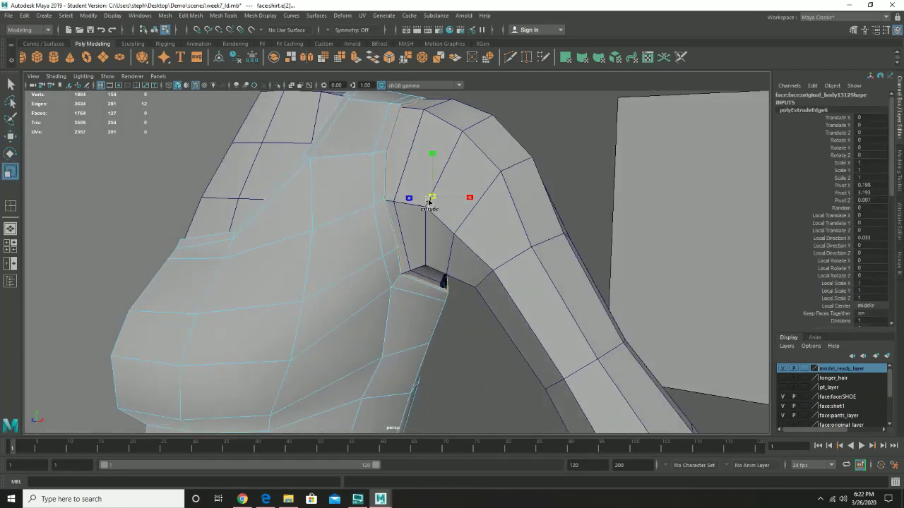
key(w)
drag(449, 198, 357, 193)
alt+right_drag(353, 225, 464, 283)
alt+drag(463, 282, 267, 349)
alt+drag(226, 301, 335, 295)
Undo the armhole extrusion and the edge loop selection on the shirt
key(ctrl+z)
key(ctrl+z)
key(ctrl+z)
key(ctrl+z)
key(ctrl+z)
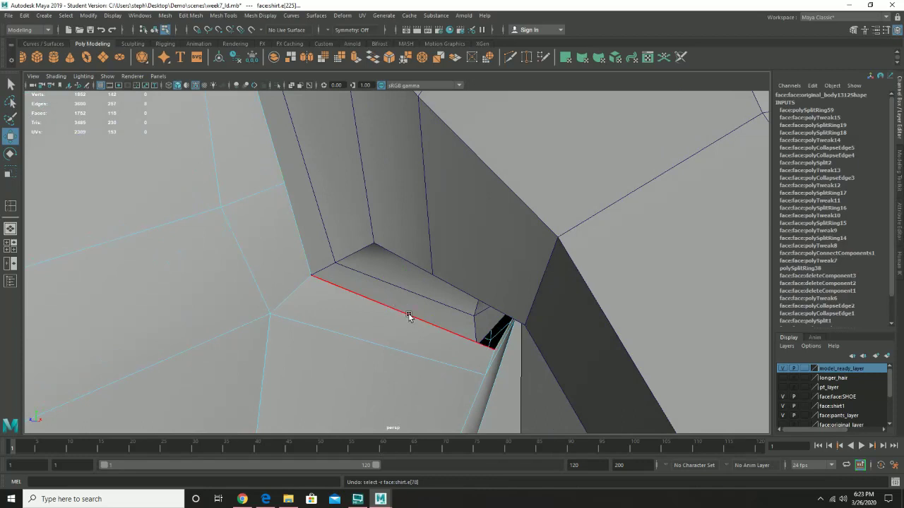
Select the edge loop around the shirt's armhole, leaving one underarm edge out of the selection
alt+drag(433, 325, 469, 336)
alt+drag(523, 352, 508, 343)
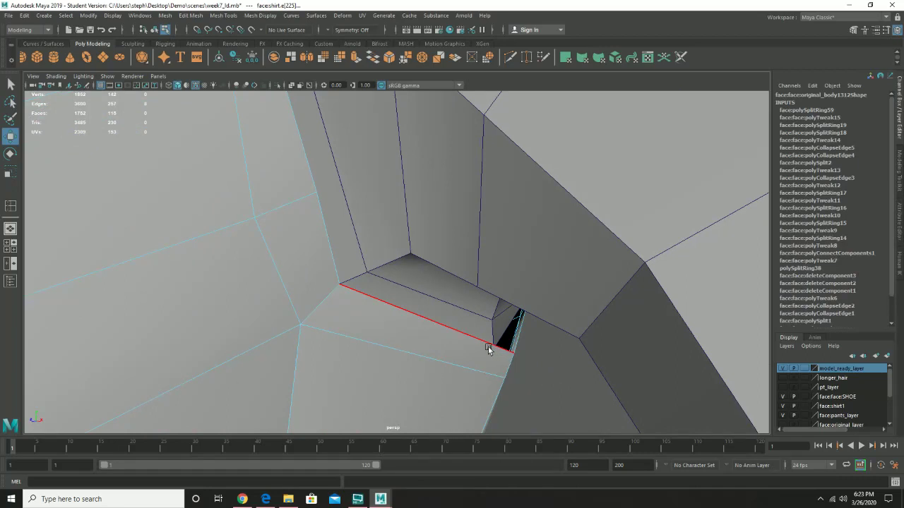
click(487, 348)
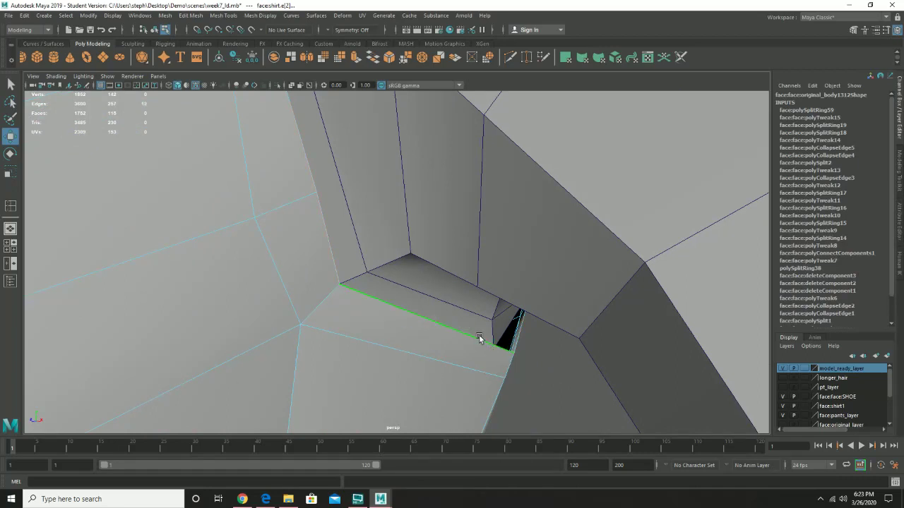
shift+click(475, 339)
shift+click(475, 339)
Extrude the selected armhole edges of the shirt and extend the new border toward the arm
alt+right_drag(481, 296, 401, 291)
key(e)
key(w)
key(e)
key(r)
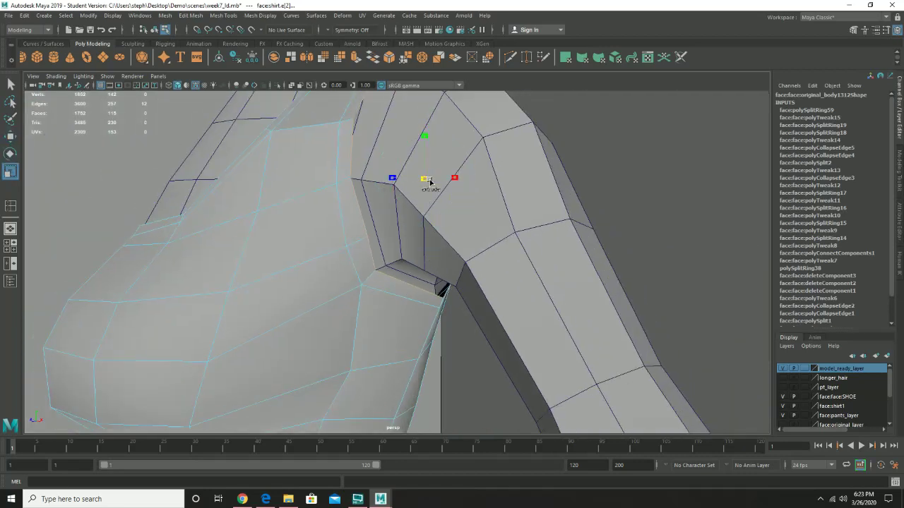
key(ctrl+e)
key(w)
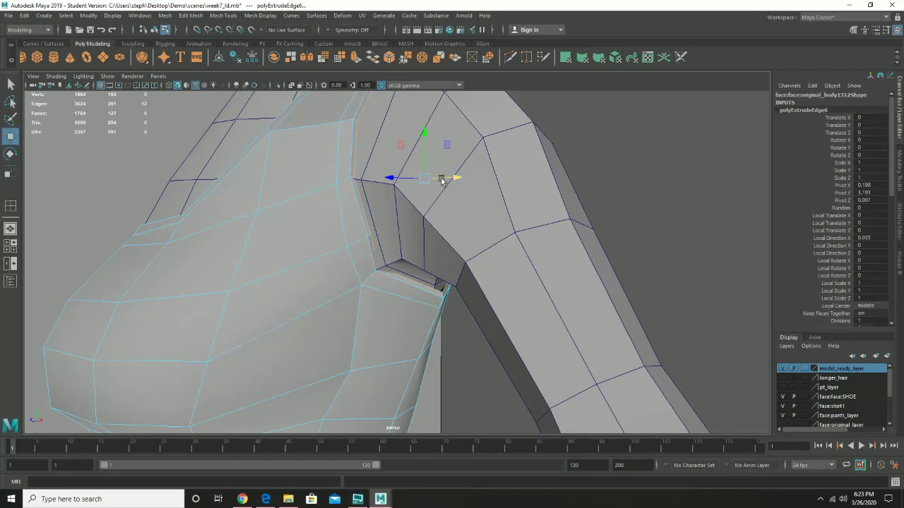
alt+drag(472, 181, 379, 199)
alt+drag(338, 139, 447, 221)
mouse_move(391, 184)
alt+mouse_down()
mouse_move(372, 195)
mouse_move(390, 185)
alt+mouse_up()
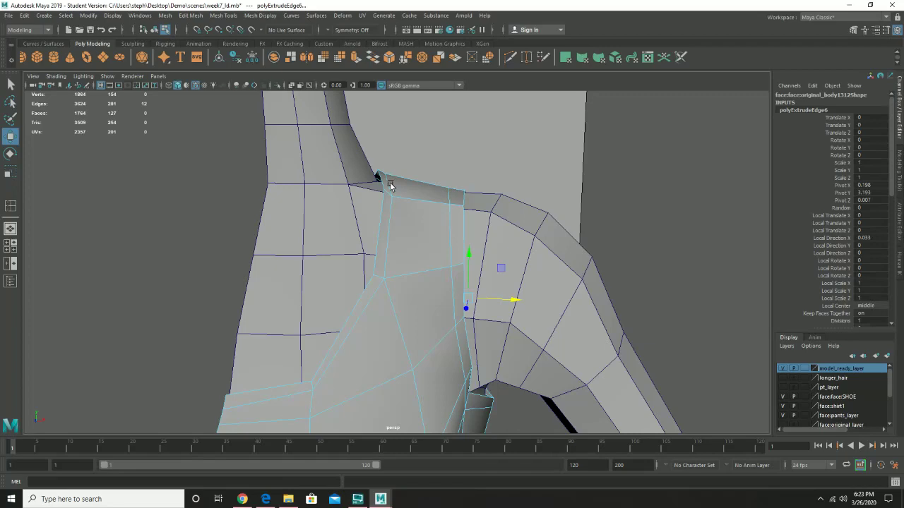
Switch the body mesh to vertex editing and adjust the height of the vertex at the back of the neck beside the shirt collar
alt+drag(479, 197, 243, 197)
alt+drag(533, 235, 507, 239)
right_drag(482, 208, 442, 208)
alt+drag(442, 207, 460, 221)
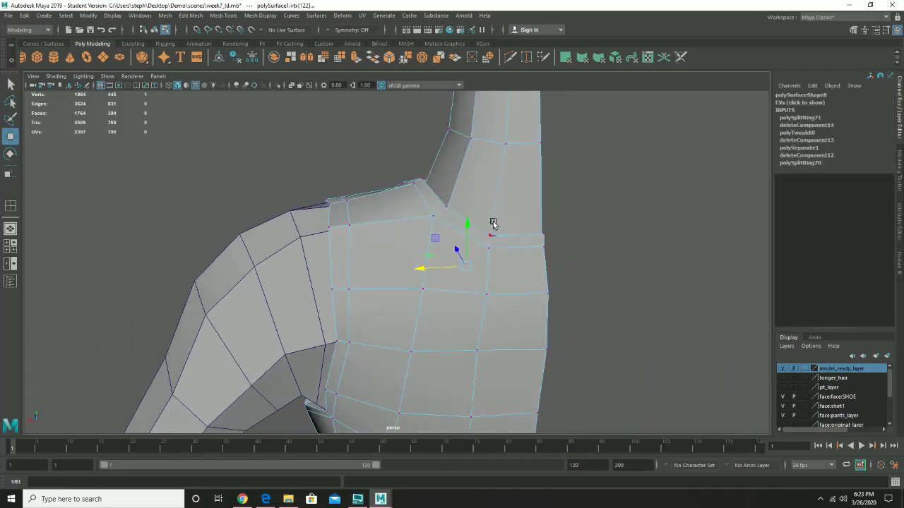
key(ctrl+z)
right_drag(501, 217, 481, 213)
right_click(518, 196)
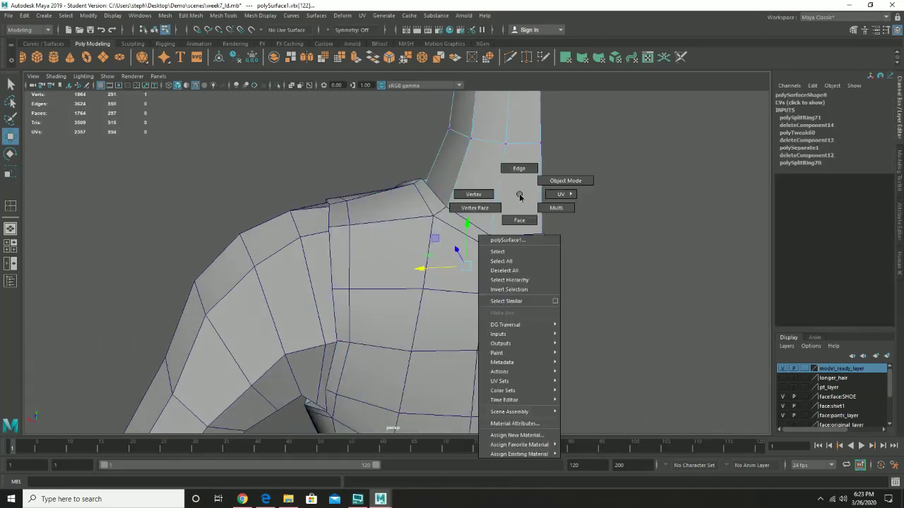
mouse_move(485, 212)
mouse_down()
mouse_move(497, 236)
mouse_move(493, 227)
mouse_up()
Shift the vertex at the top back of the neck, where it meets the skull, slightly along the head's depth
scroll(524, 158, down, 3)
alt+middle_drag(525, 158, 519, 374)
alt+drag(513, 300, 605, 279)
alt+drag(465, 310, 484, 249)
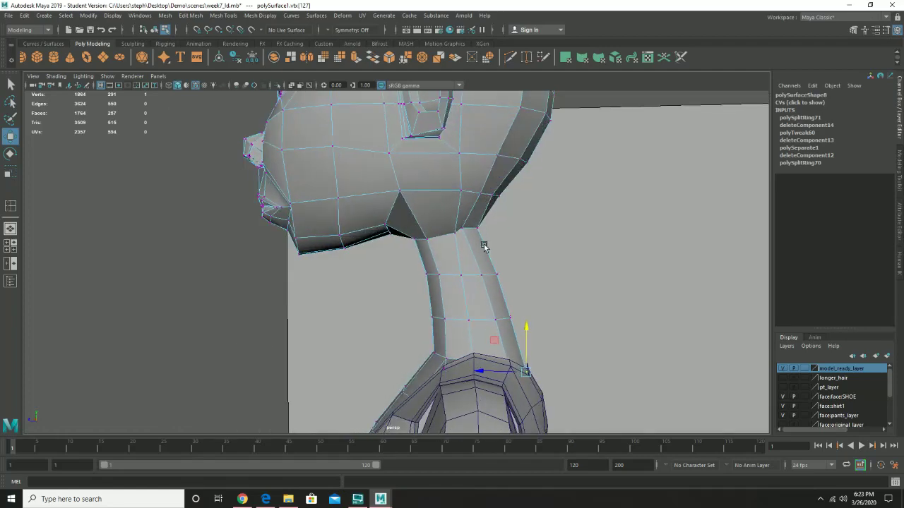
click(463, 229)
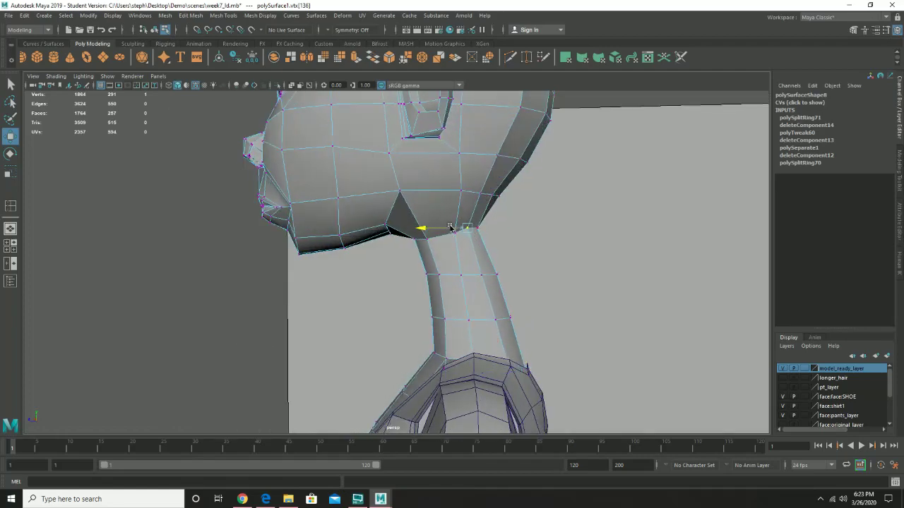
drag(452, 227, 456, 227)
alt+drag(445, 179, 476, 169)
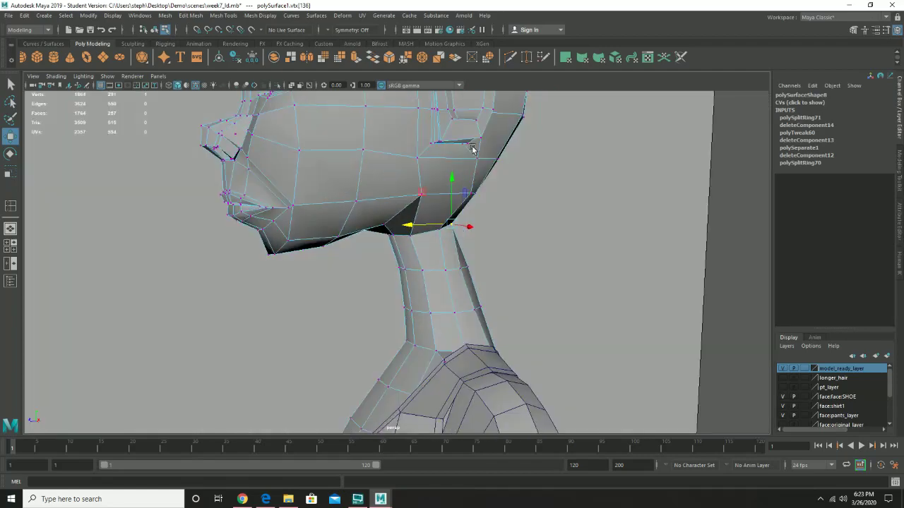
Examine the shape of the head and its join to the neck from the side, back and below
alt+middle_drag(477, 211, 484, 294)
alt+drag(484, 293, 438, 198)
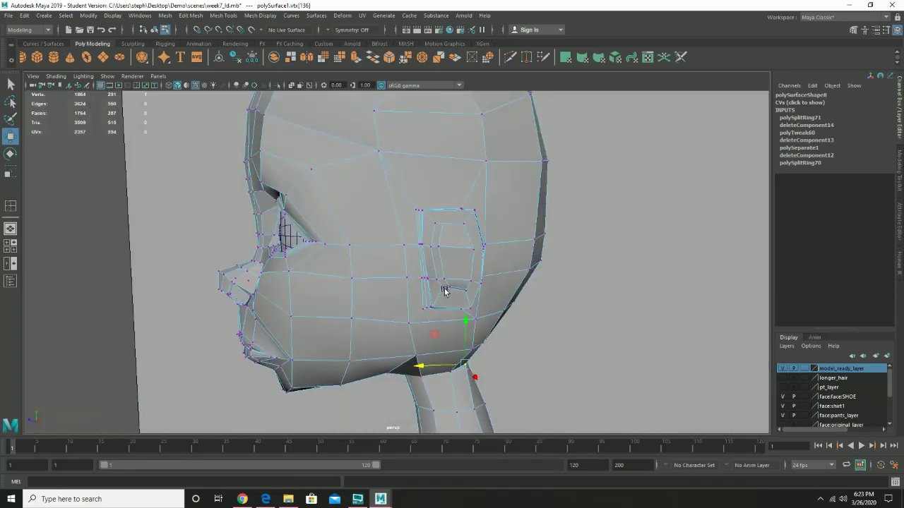
alt+drag(531, 281, 459, 260)
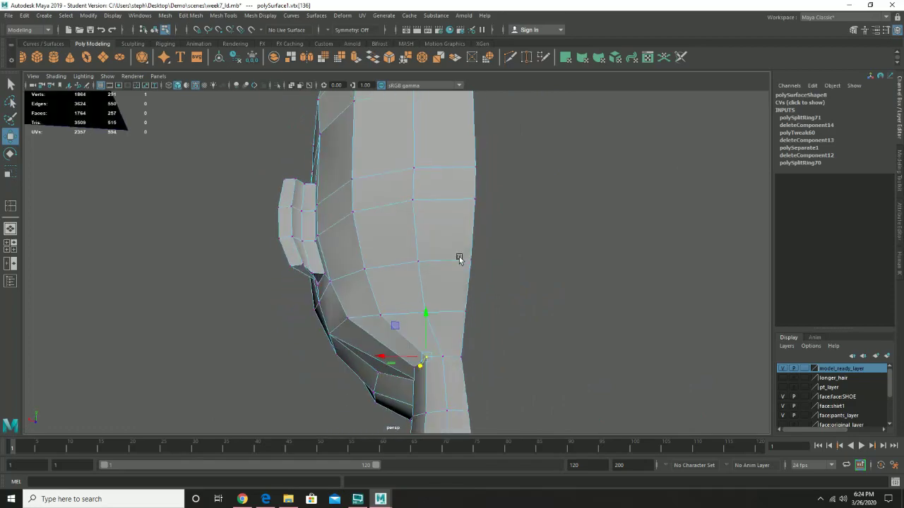
mouse_move(480, 193)
alt+mouse_down()
mouse_move(480, 228)
mouse_move(477, 170)
mouse_move(472, 193)
alt+mouse_up()
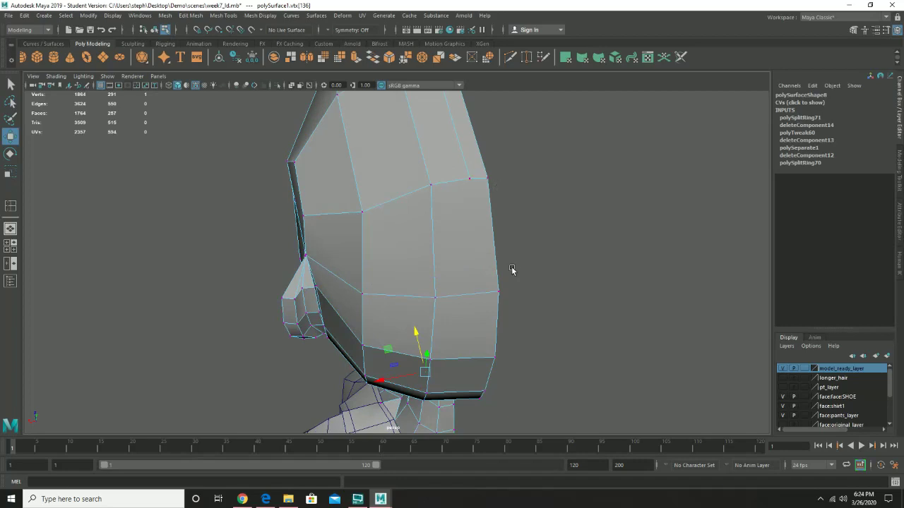
alt+drag(512, 269, 508, 259)
alt+drag(550, 264, 504, 339)
alt+middle_drag(504, 339, 531, 186)
alt+drag(530, 186, 522, 188)
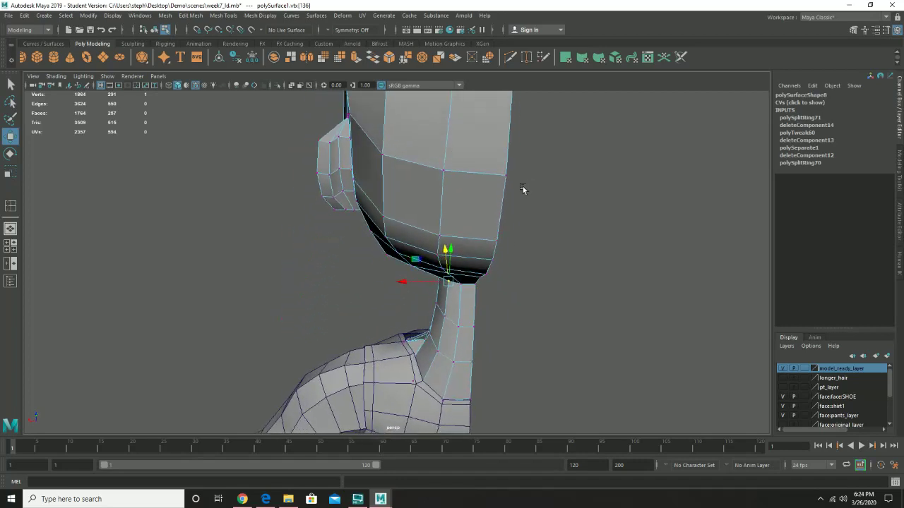
alt+drag(496, 119, 516, 251)
Return the body mesh to object mode and insert a vertical edge loop through the ear and up over the head
right_drag(514, 204, 538, 190)
alt+drag(418, 242, 512, 216)
alt+drag(418, 169, 423, 247)
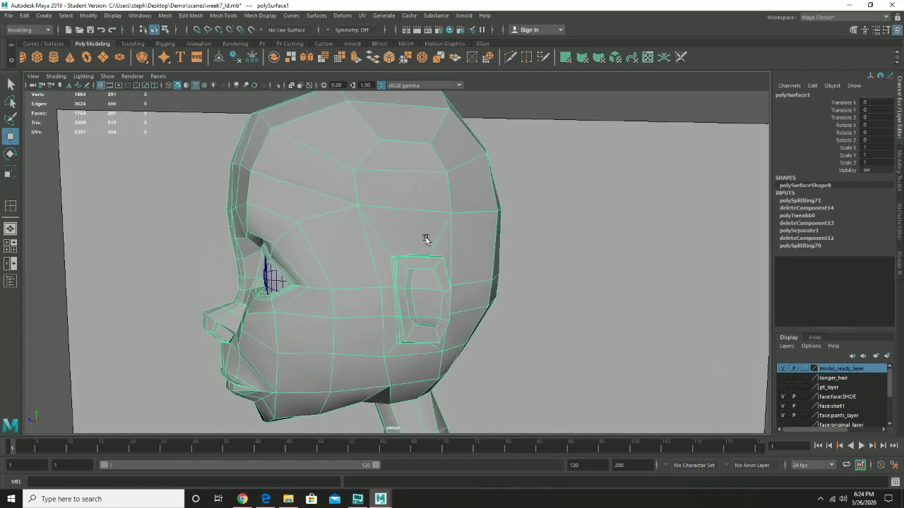
scroll(428, 287, up, 5)
shift+right_click(424, 265)
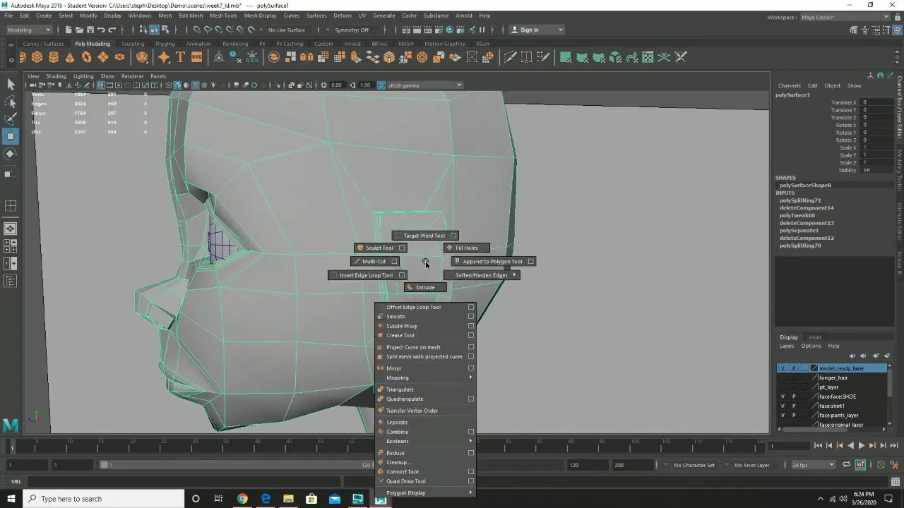
click(366, 274)
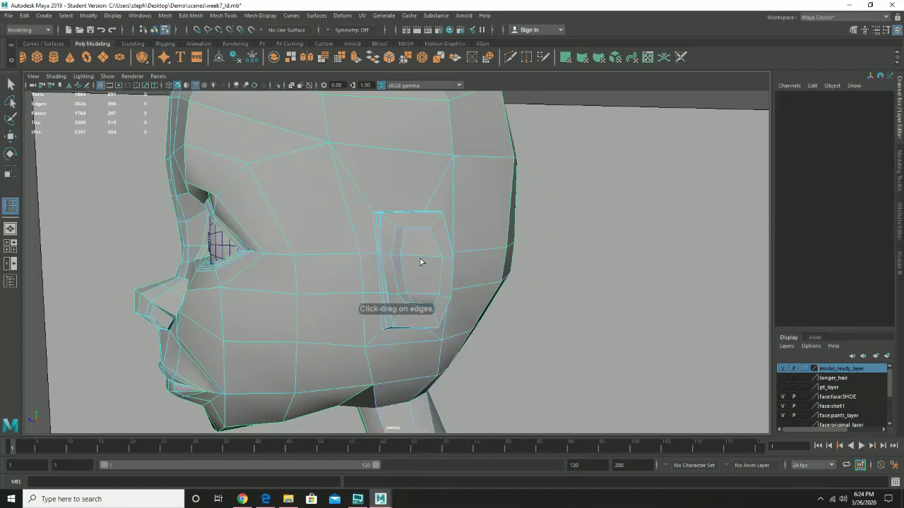
click(423, 259)
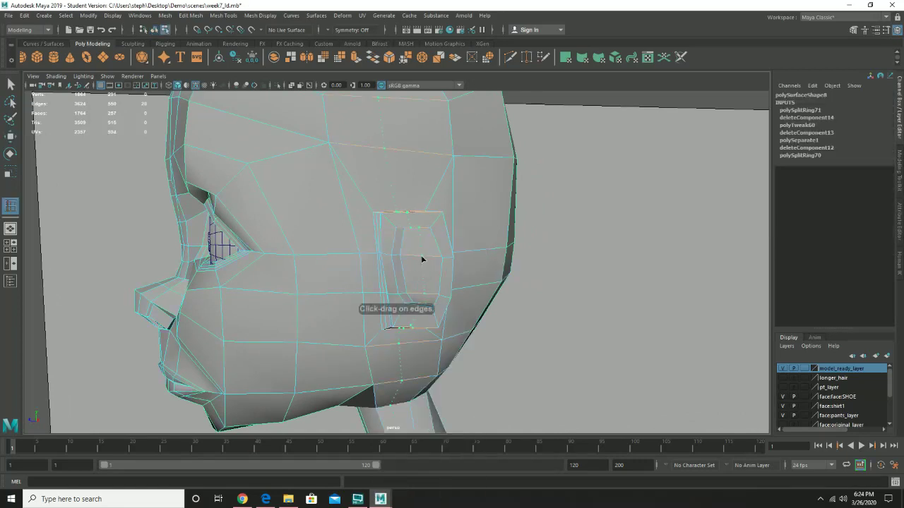
click(422, 259)
alt+middle_drag(437, 209, 442, 334)
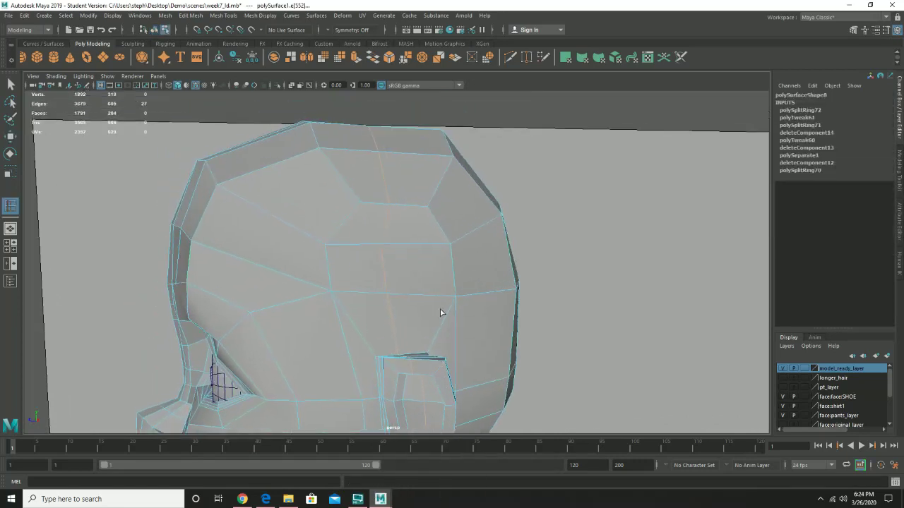
Raise the new loop's vertices at the crown and shift the neighbouring crown vertices toward the forehead, continuing past the student version autosave notice
alt+drag(441, 334, 427, 298)
key(w)
right_drag(390, 148, 351, 147)
click(374, 131)
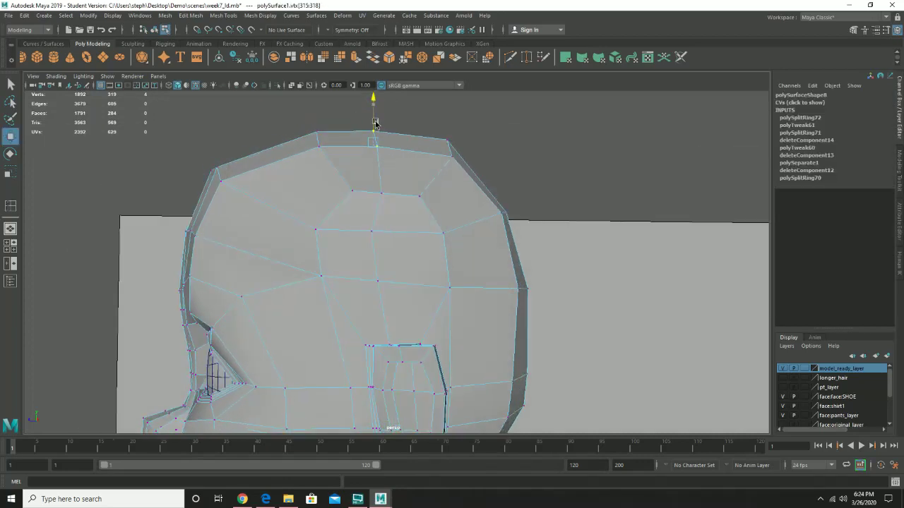
alt+drag(377, 129, 327, 116)
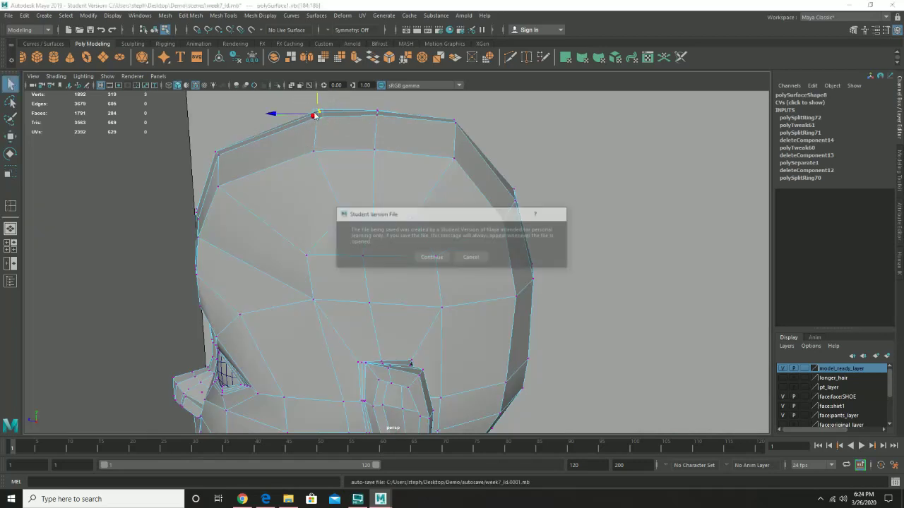
click(431, 257)
key(r)
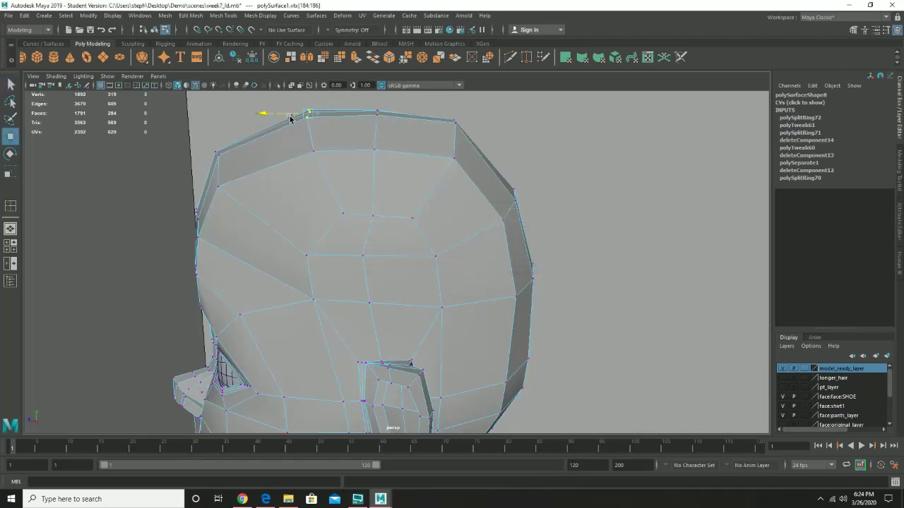
Adjust the height of the new loop's vertices at the top and bottom of the ear to round its outline
alt+drag(287, 120, 406, 275)
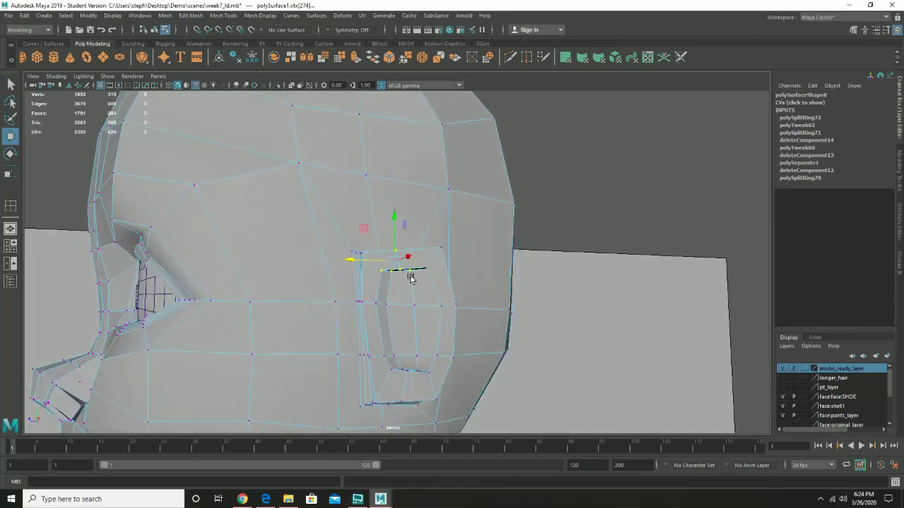
drag(393, 244, 405, 240)
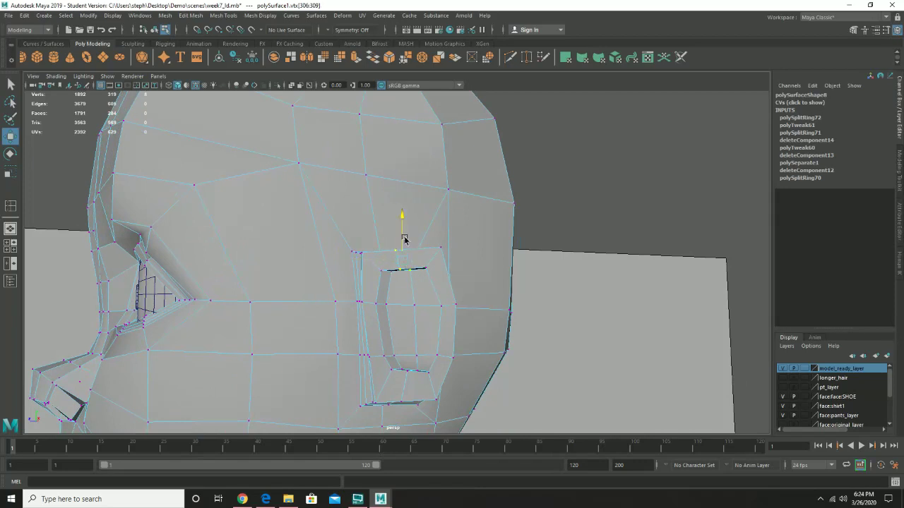
alt+drag(443, 333, 397, 309)
shift+drag(384, 276, 379, 259)
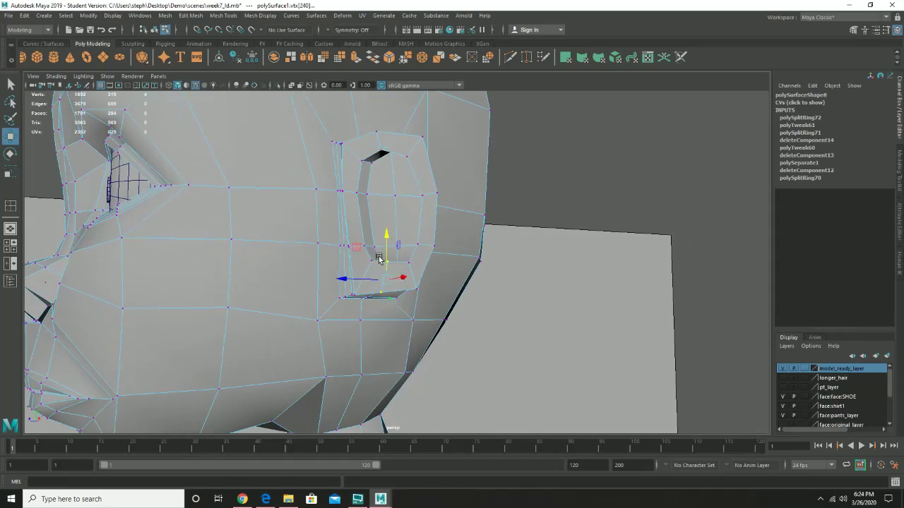
Select three edges on the underside of the ear and move them vertically to shape the earlobe
right_drag(393, 279, 392, 218)
alt+drag(408, 339, 404, 293)
alt+right_drag(382, 240, 423, 313)
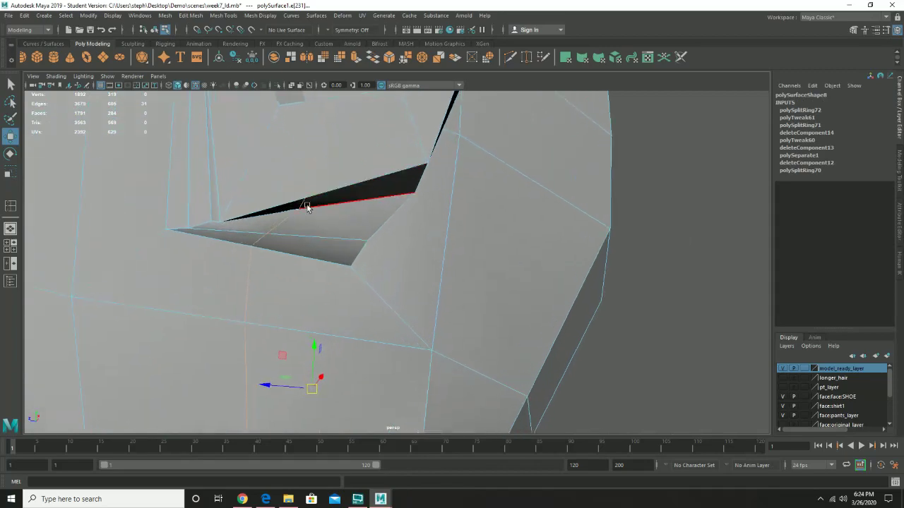
click(304, 204)
shift+click(319, 146)
alt+drag(334, 146, 341, 168)
alt+drag(391, 259, 456, 299)
shift+click(406, 268)
drag(388, 274, 433, 276)
scroll(470, 276, down, 5)
scroll(469, 277, down, 4)
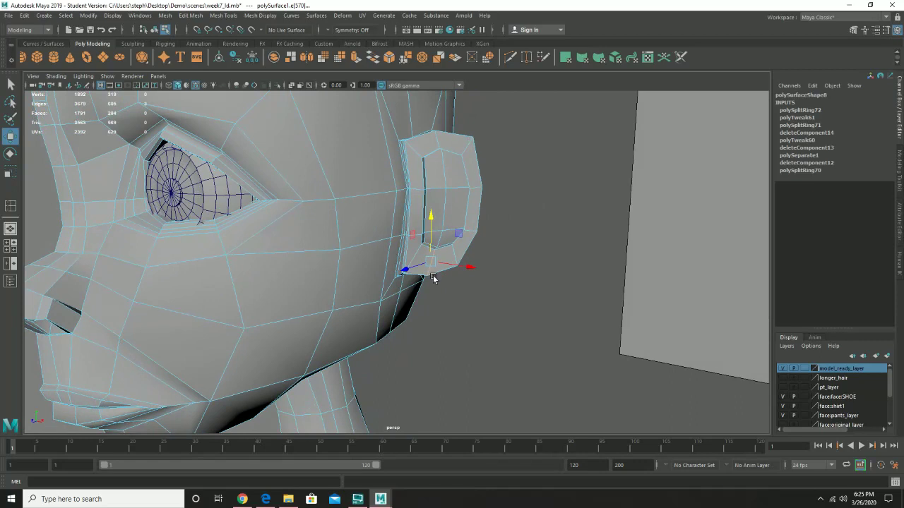
Check the ear in smooth preview, return to the unsmoothed mesh, and examine the head and neck from the side, below and behind
key(3)
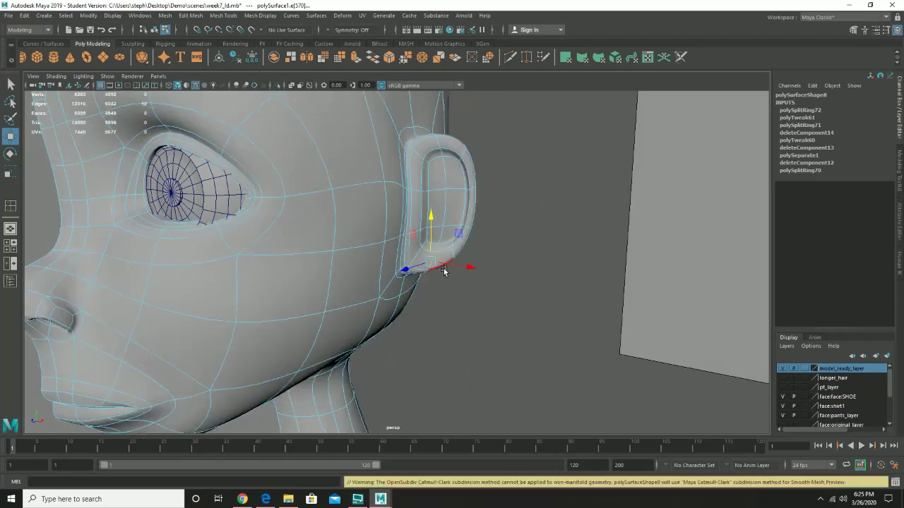
key(1)
alt+drag(535, 221, 457, 215)
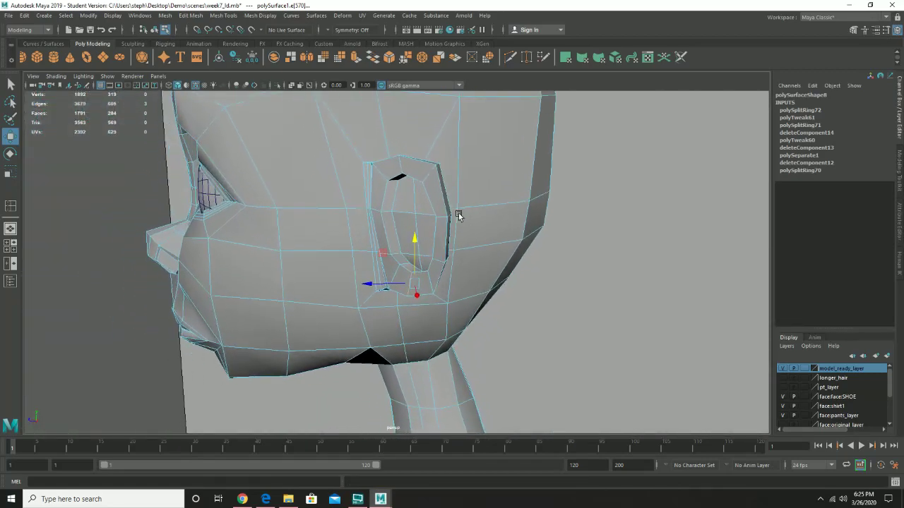
scroll(469, 283, down, 2)
alt+middle_drag(449, 274, 477, 398)
alt+drag(478, 398, 425, 344)
alt+middle_drag(424, 344, 454, 161)
alt+drag(426, 268, 442, 274)
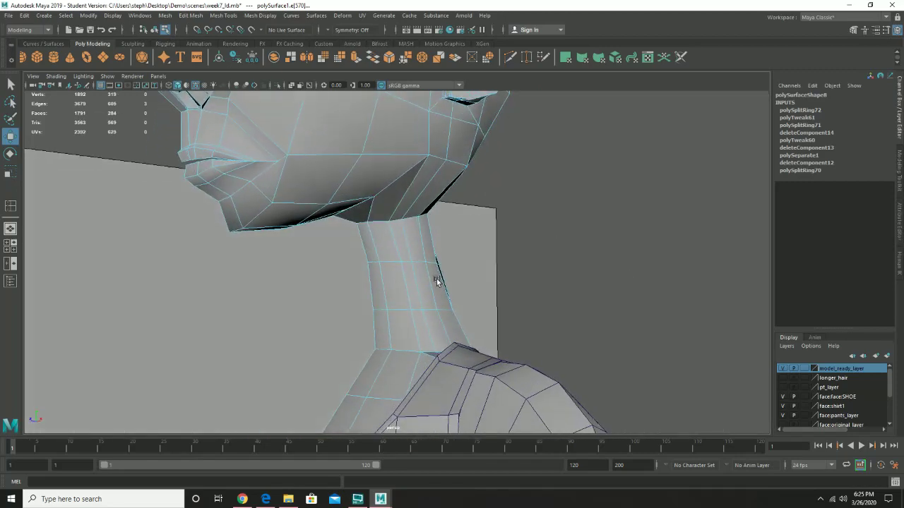
alt+right_drag(442, 275, 461, 351)
alt+drag(461, 351, 369, 273)
alt+drag(516, 208, 464, 283)
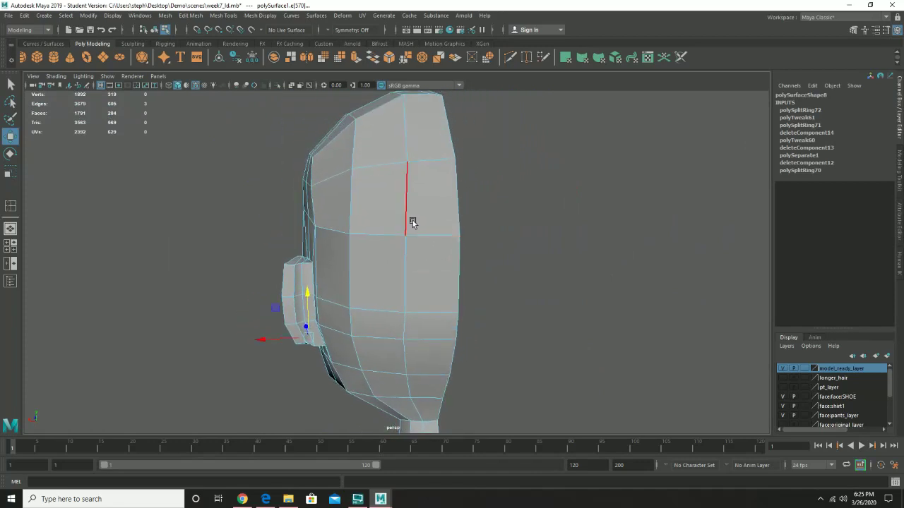
Try to insert an edge loop beside the centre line on the back of the head, and undo it
key(F8)
alt+drag(447, 230, 429, 244)
alt+drag(408, 210, 428, 205)
mouse_move(424, 206)
shift+right_down()
mouse_move(400, 215)
mouse_move(394, 201)
mouse_move(420, 211)
mouse_move(396, 218)
mouse_move(413, 215)
shift+right_up()
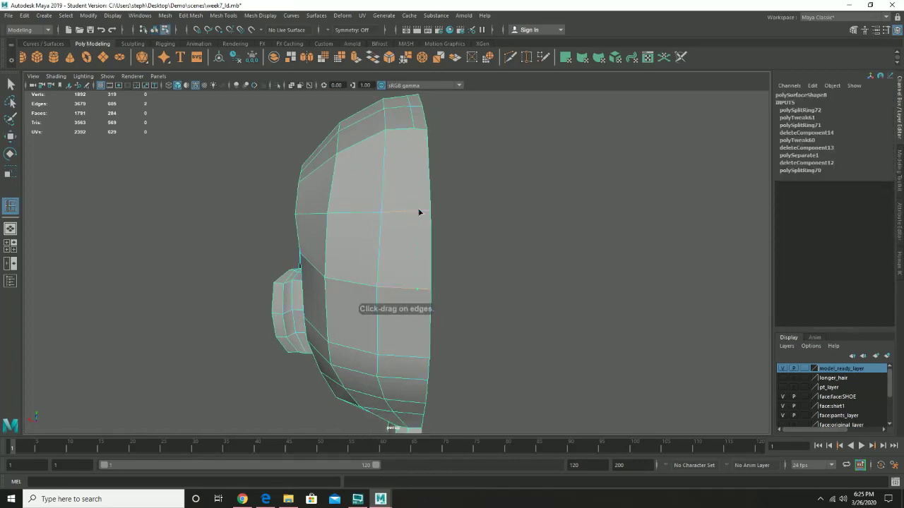
click(417, 212)
alt+drag(418, 215, 486, 238)
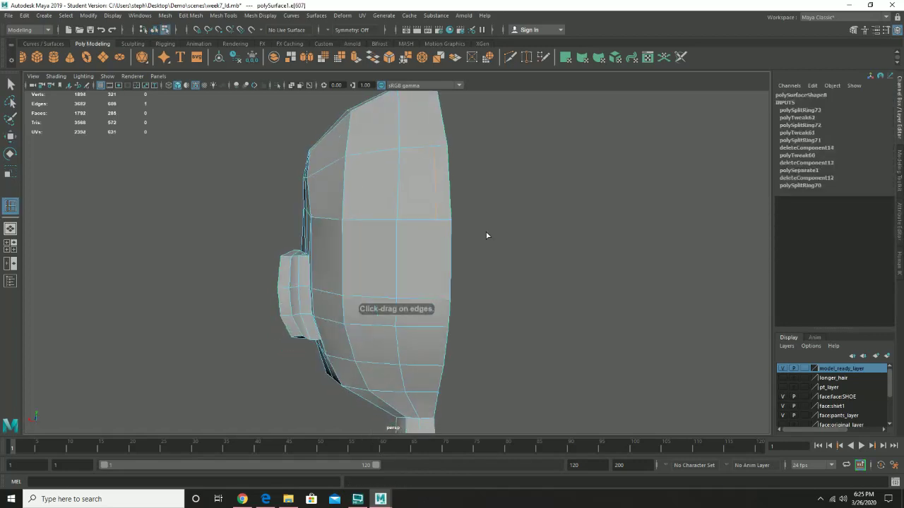
alt+right_drag(482, 238, 532, 288)
key(ctrl+z)
Try raising two centre-line vertices on the back of the head, undoing each move
key(w)
right_drag(453, 191, 425, 187)
click(474, 203)
drag(474, 190, 474, 163)
key(ctrl+z)
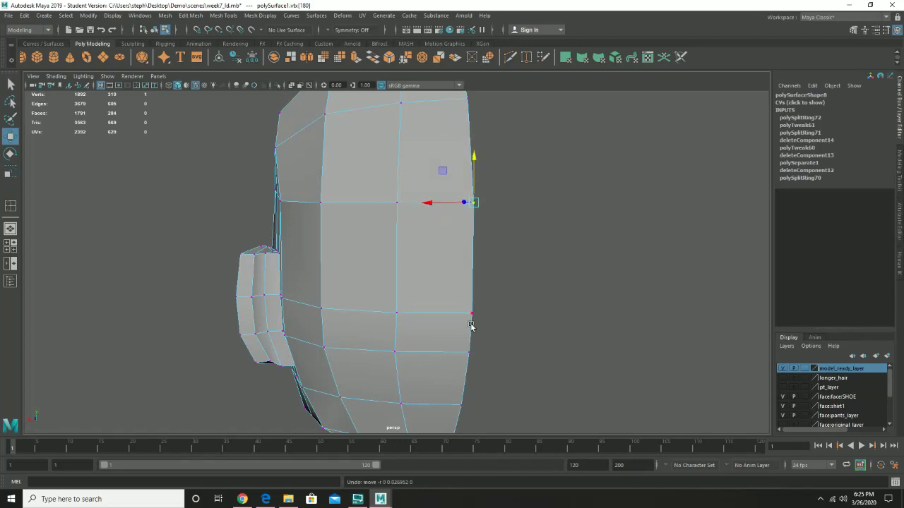
click(474, 314)
drag(472, 277, 474, 218)
key(ctrl+z)
Try moving a vertex one column in from the centre line on the back of the head, and undo it
alt+drag(453, 253, 448, 234)
click(497, 204)
drag(496, 204, 503, 221)
key(ctrl+z)
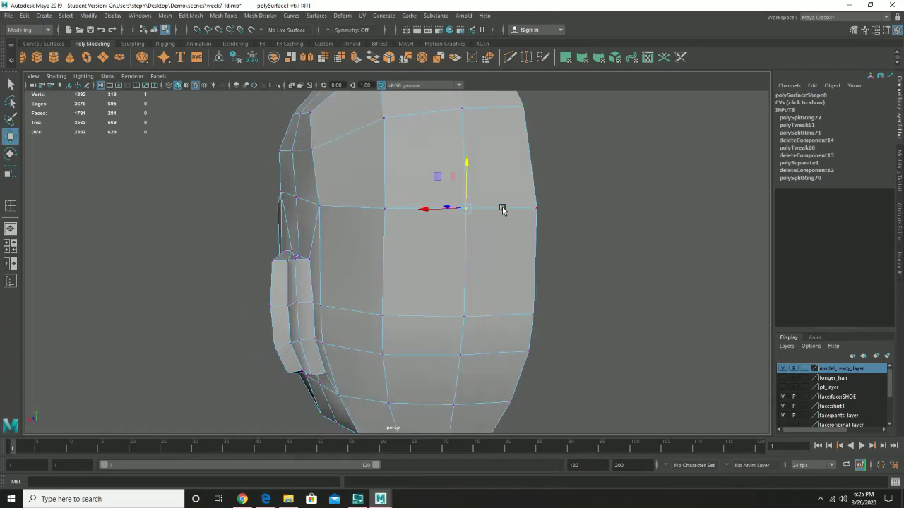
Insert an edge loop beside the centre line on the back of the head, running down to the neck
right_drag(502, 209, 519, 197)
mouse_move(517, 200)
alt+mouse_down()
mouse_move(521, 313)
mouse_move(517, 158)
mouse_move(506, 198)
alt+mouse_up()
right_drag(480, 196, 433, 204)
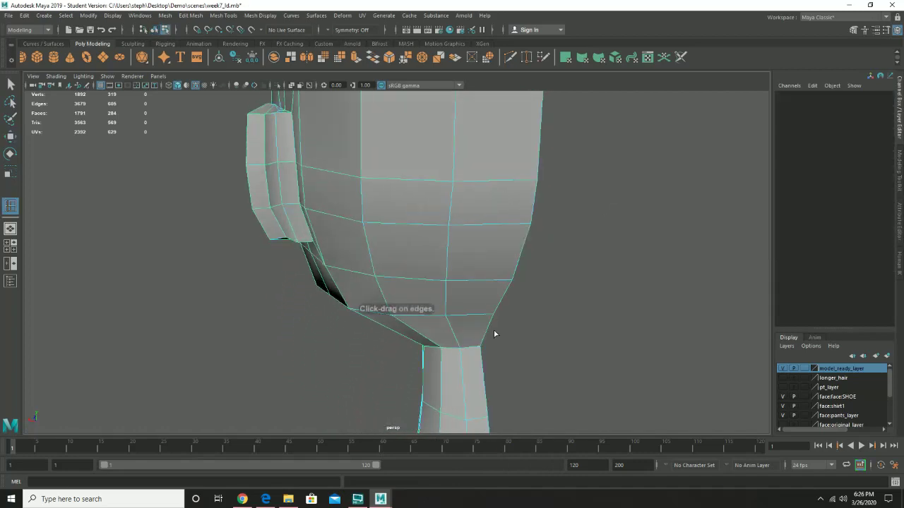
drag(477, 314, 477, 315)
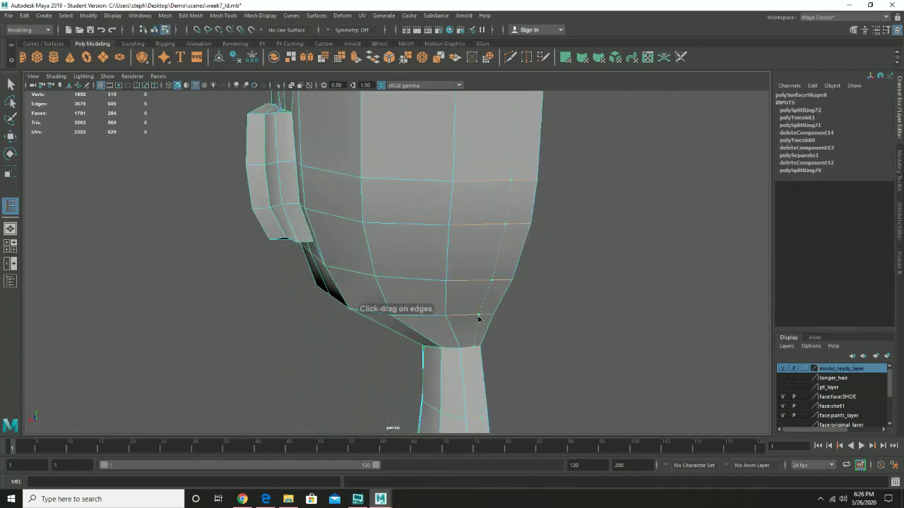
ctrl+click(479, 316)
alt+drag(547, 213, 522, 428)
key(w)
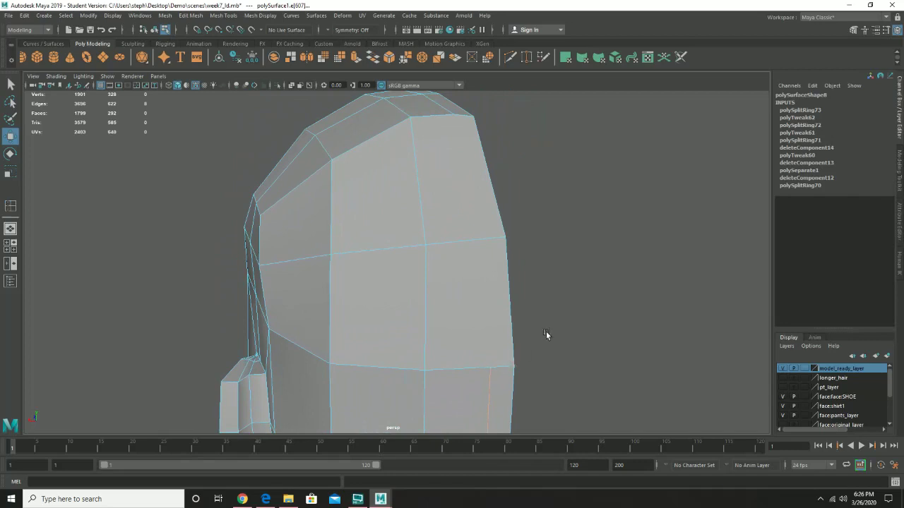
Show the Modeling Toolkit and try starting a Multi-Cut from the upper end of the new edge loop on the back of the head
click(852, 31)
right_drag(458, 222, 412, 218)
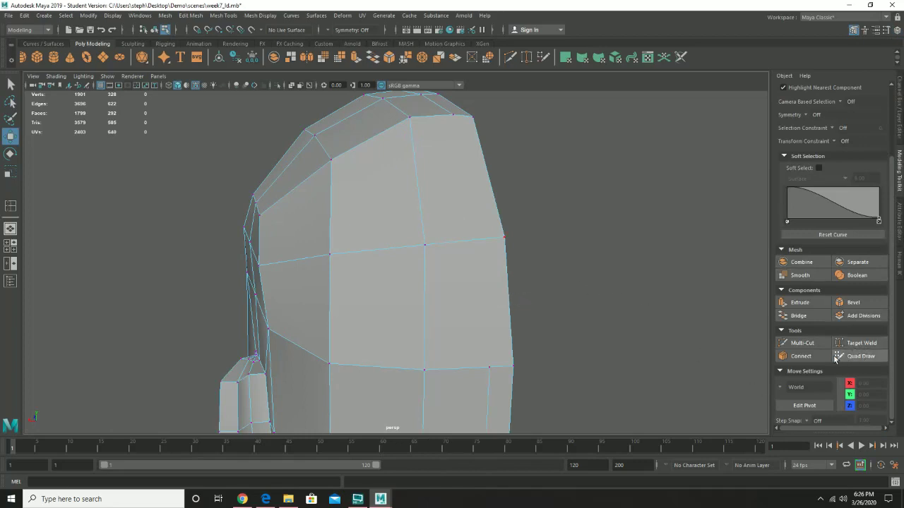
click(801, 343)
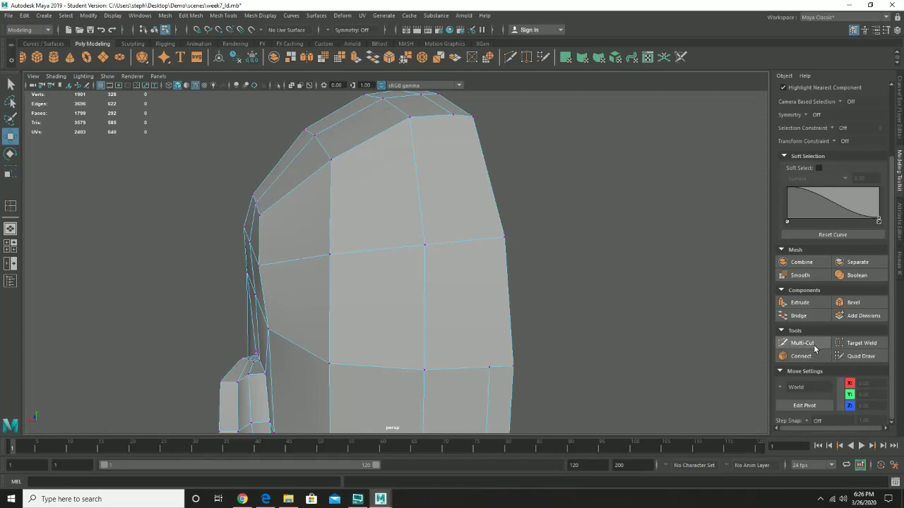
click(487, 351)
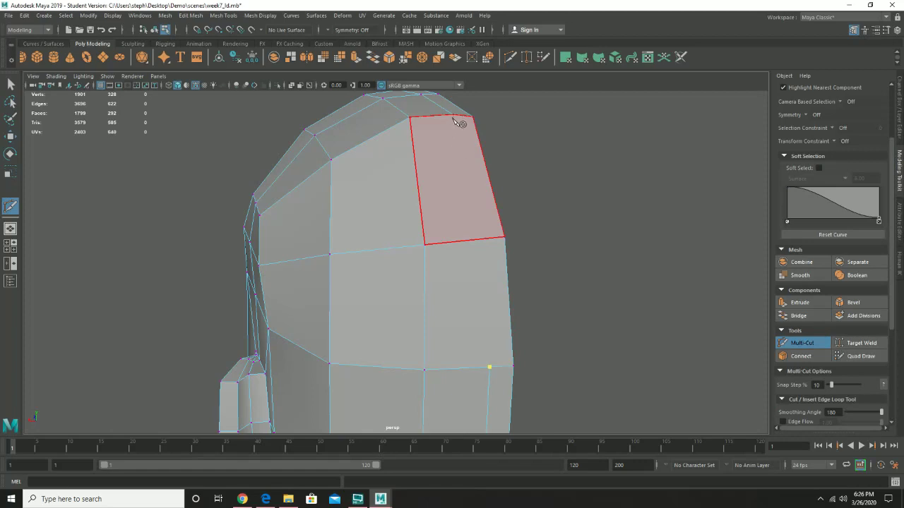
key(w)
Try moving the centre-line vertex and its inner neighbour on the upper back of the head, undoing each move
right_drag(508, 237, 463, 238)
click(504, 238)
drag(505, 222, 484, 194)
key(ctrl+z)
click(426, 245)
drag(426, 219, 426, 239)
key(ctrl+z)
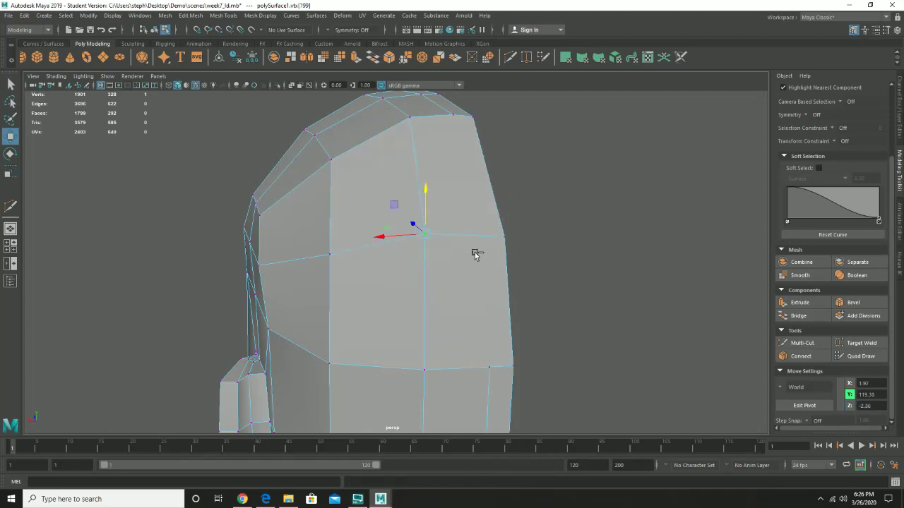
Multi-Cut an edge beside the centre line from the crown loop's end vertex down to the next horizontal edge
right_drag(473, 239, 523, 225)
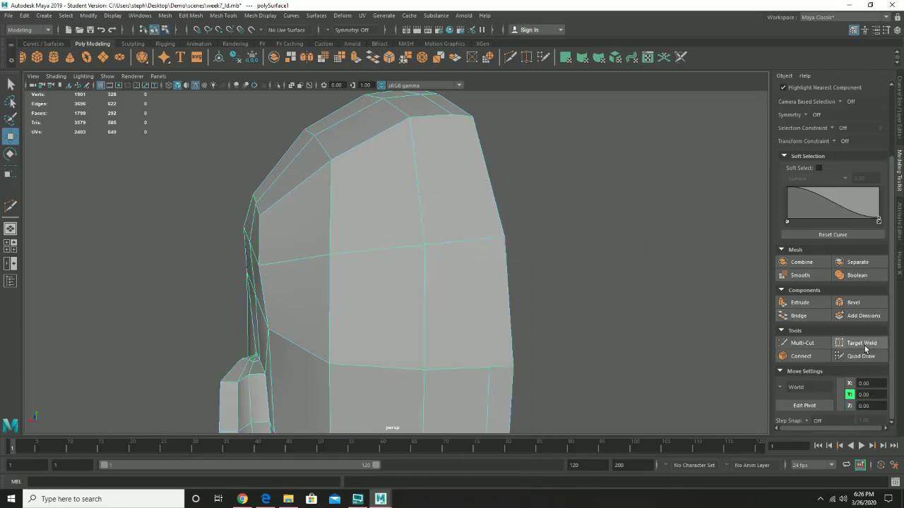
click(802, 342)
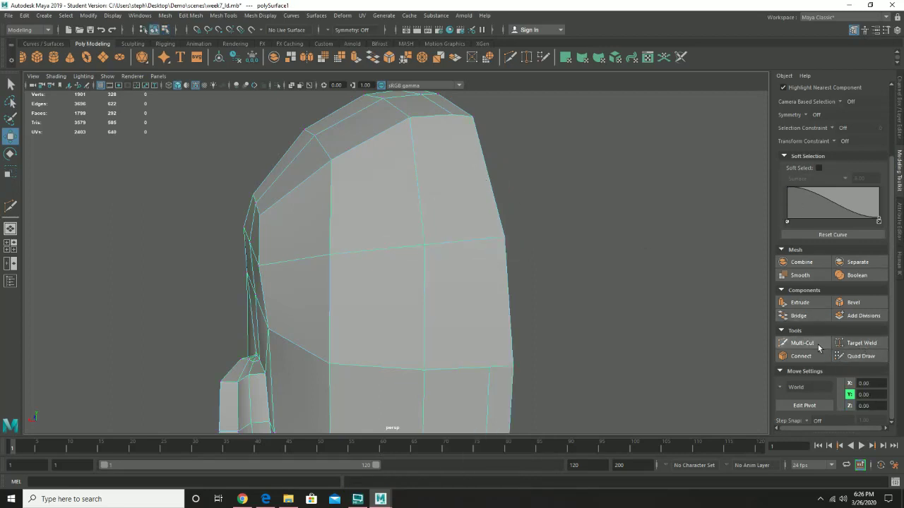
click(452, 115)
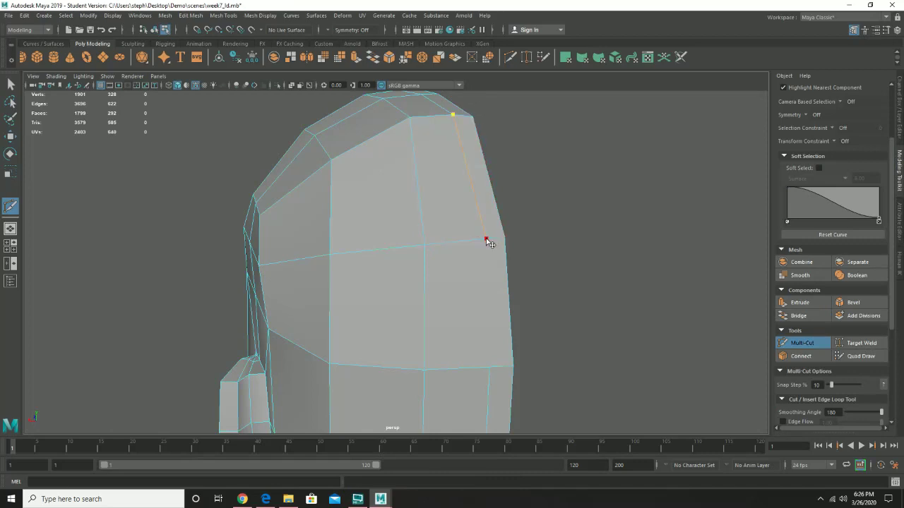
click(486, 240)
key(w)
Delete the centre-line face between the new cut and the lower edge loop on the back of the head
right_click(489, 276)
click(487, 286)
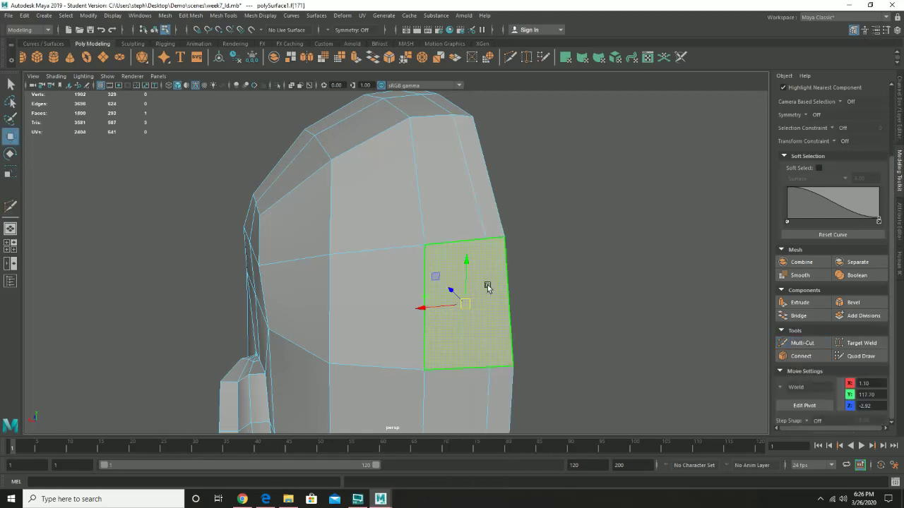
key(Delete)
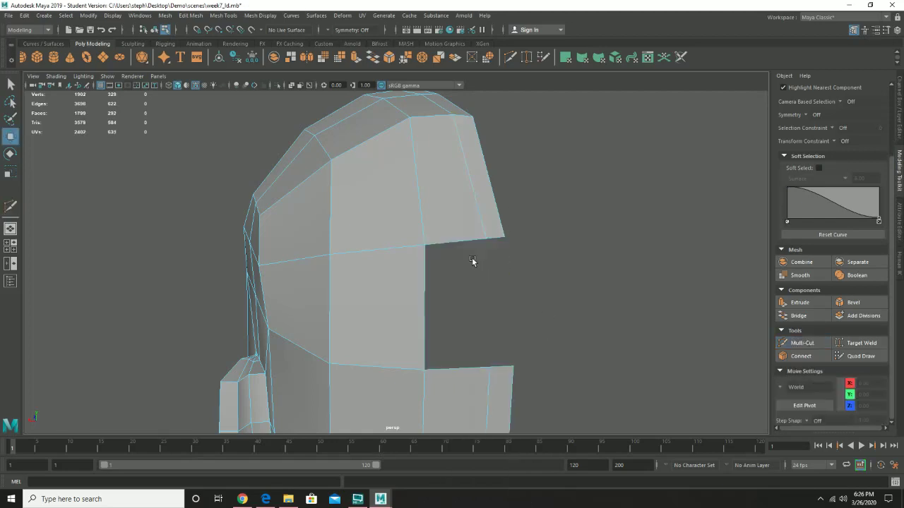
Test the vertices above and below the hole on the back of the head by moving them, undoing each move
right_drag(468, 244, 492, 357)
click(490, 369)
drag(490, 353, 515, 352)
key(ctrl+z)
click(515, 368)
key(ctrl+z)
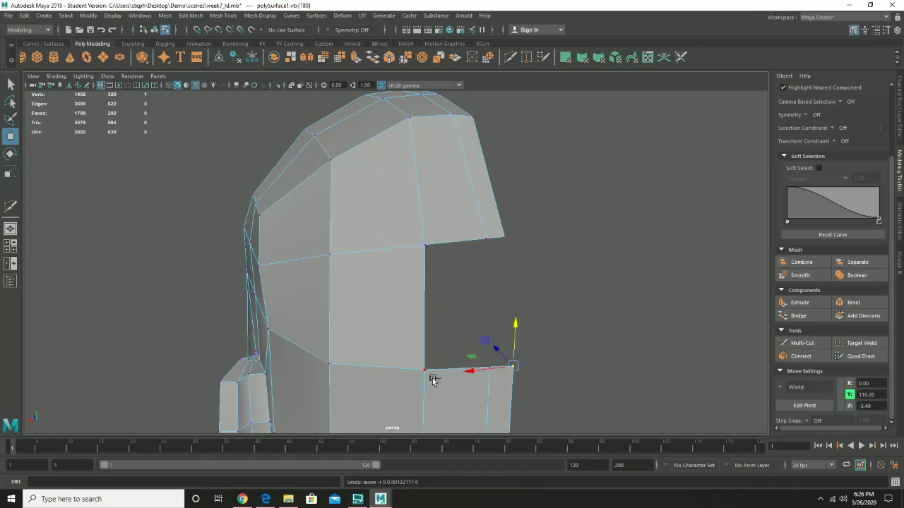
click(425, 370)
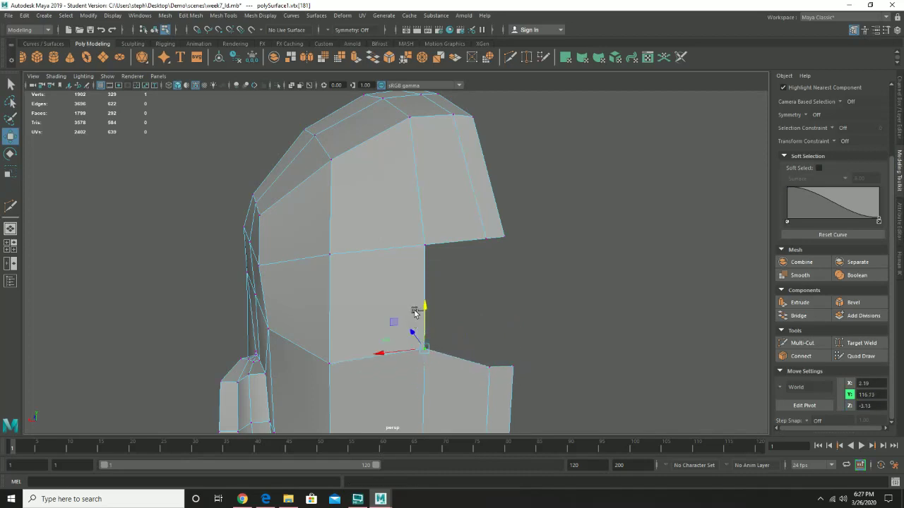
click(426, 246)
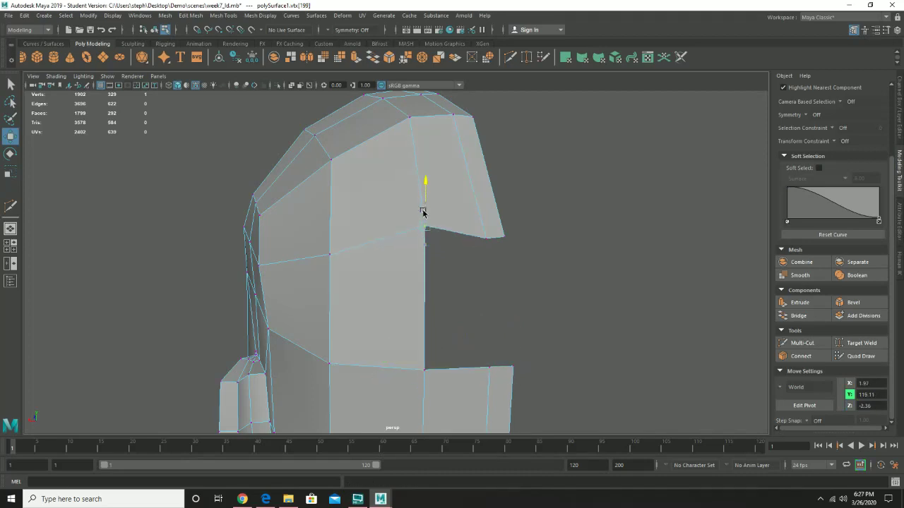
drag(433, 237, 433, 239)
key(ctrl+z)
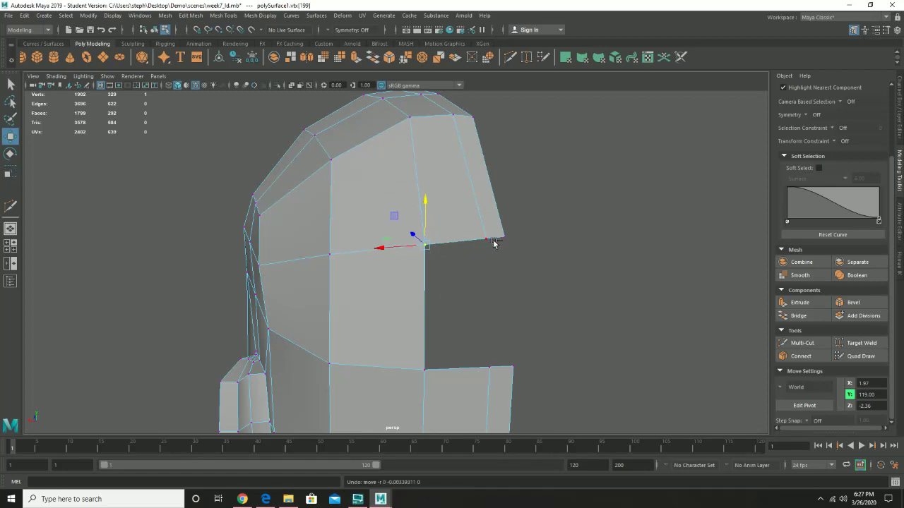
click(488, 240)
drag(486, 224, 490, 232)
key(ctrl+z)
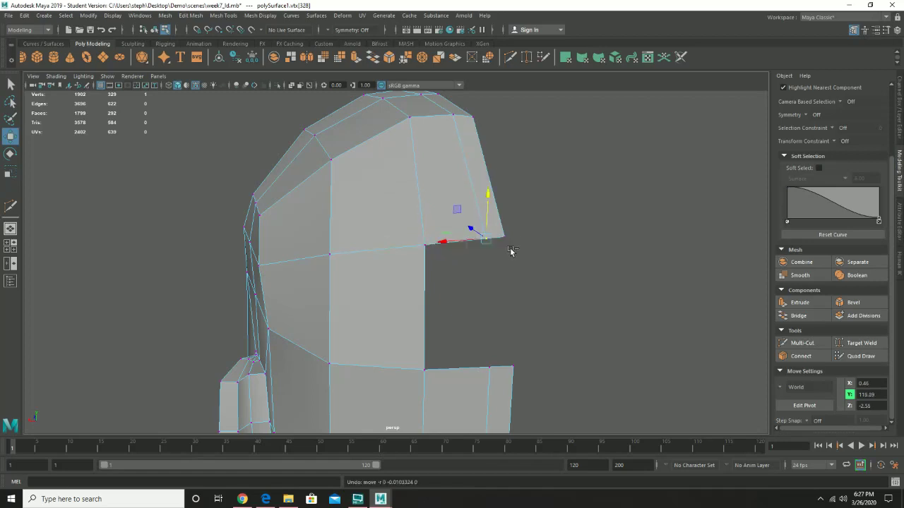
Bridge both pairs of facing upper and lower edges to close the hole with two faces beside the centre line
right_drag(400, 238, 399, 214)
click(456, 368)
shift+click(454, 241)
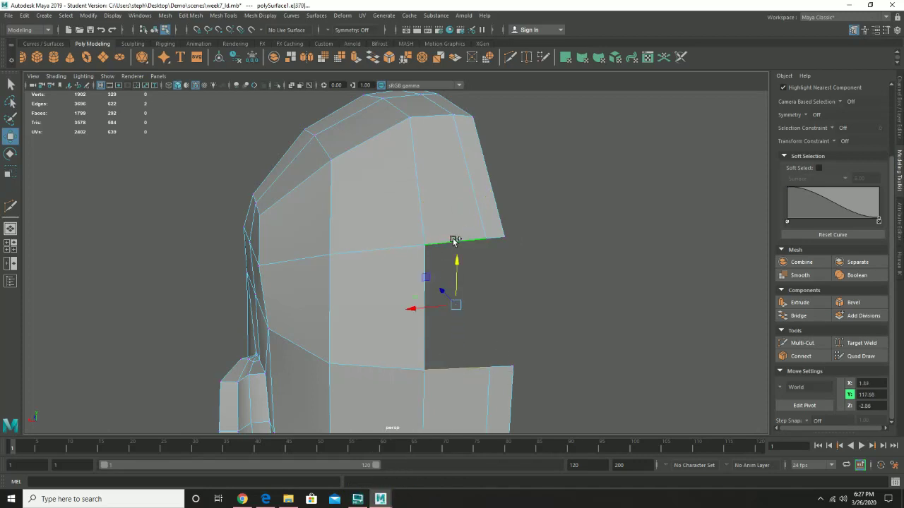
click(805, 317)
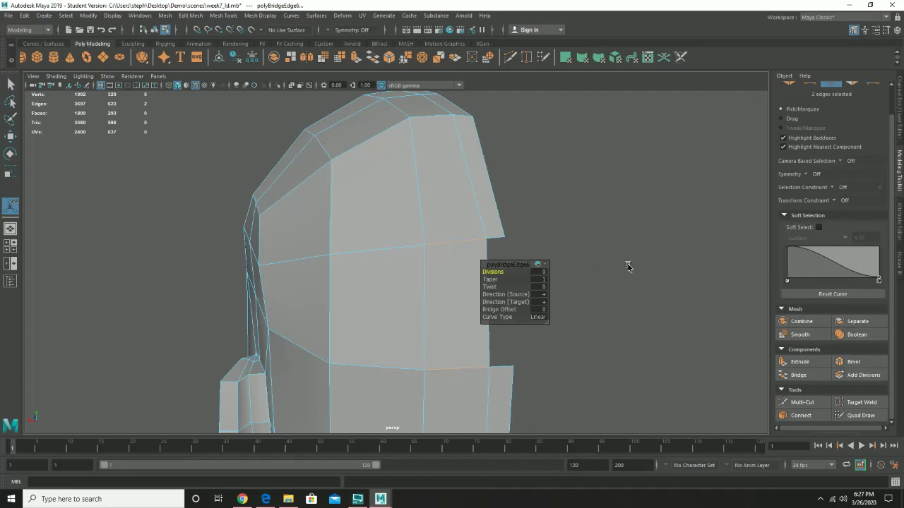
click(502, 365)
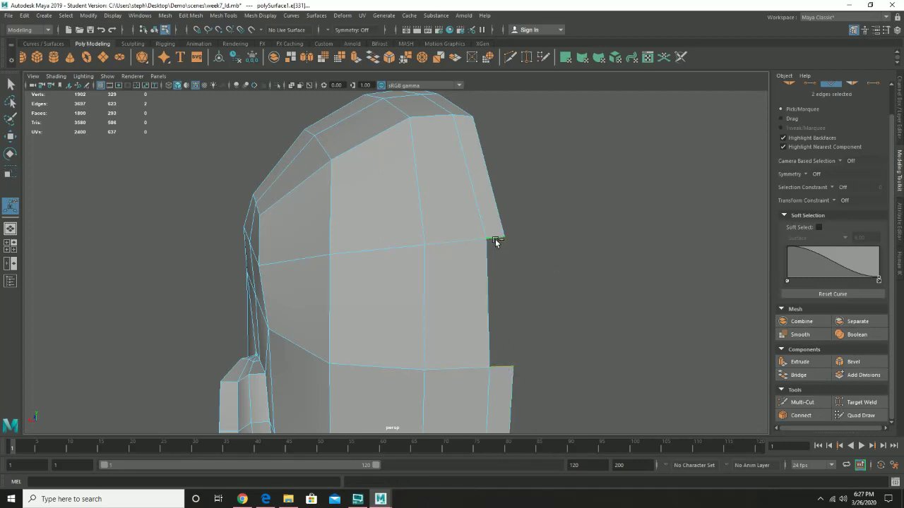
click(805, 375)
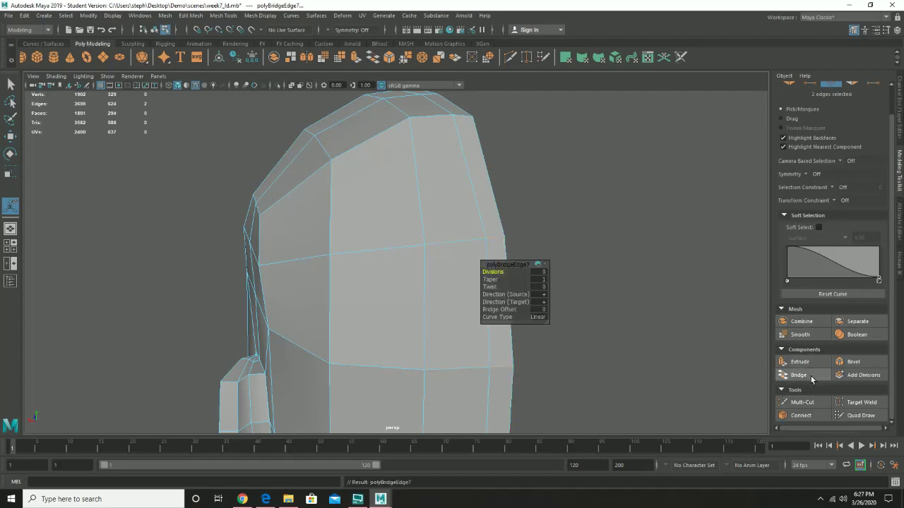
click(649, 340)
Return to object mode and examine the head, neck, torso and arm from several sides
alt+drag(571, 352, 692, 341)
alt+right_drag(691, 341, 571, 340)
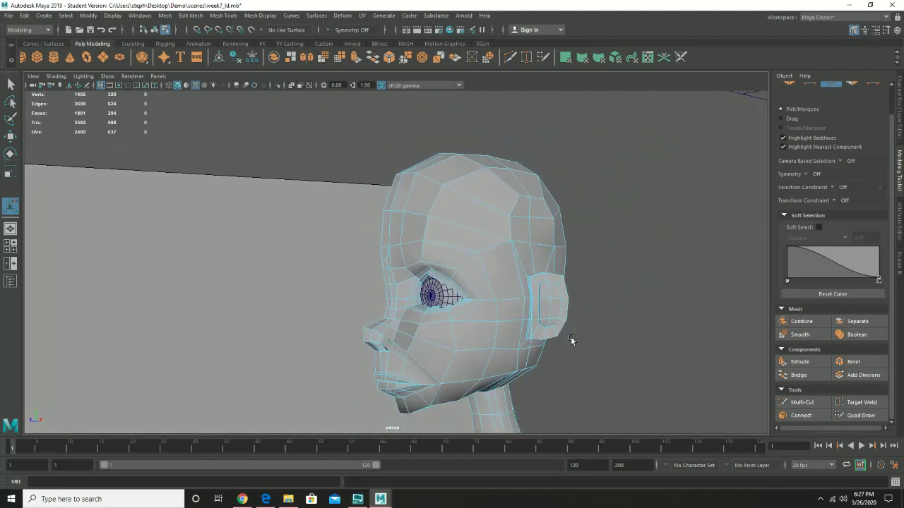
alt+drag(563, 358, 435, 283)
right_drag(424, 191, 458, 178)
alt+drag(383, 259, 474, 255)
alt+right_drag(559, 276, 549, 328)
alt+middle_drag(537, 311, 523, 246)
alt+drag(529, 311, 573, 330)
alt+drag(535, 271, 506, 351)
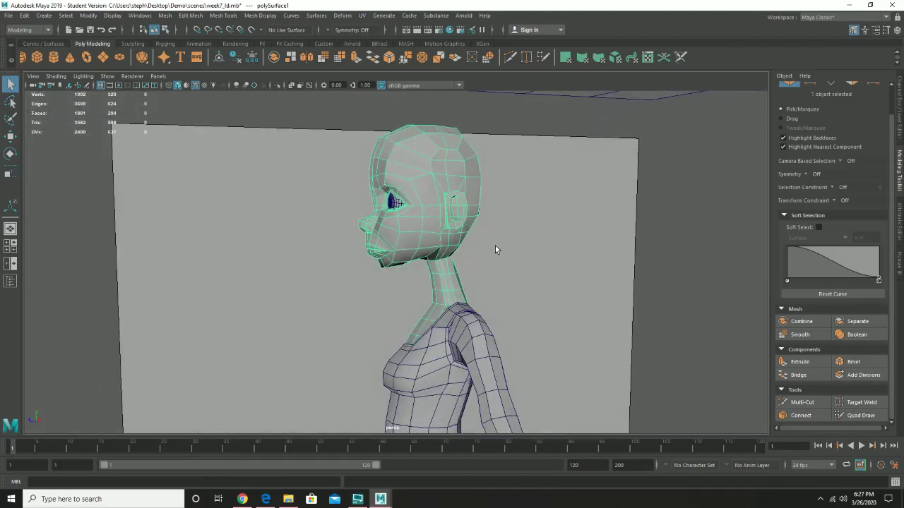
alt+drag(460, 307, 492, 250)
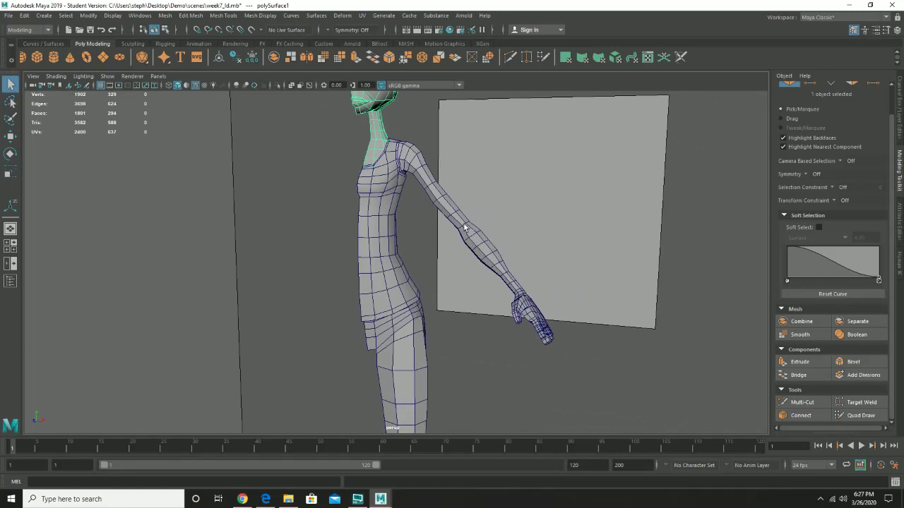
alt+drag(465, 228, 441, 203)
alt+right_drag(414, 173, 574, 261)
alt+middle_drag(487, 173, 481, 380)
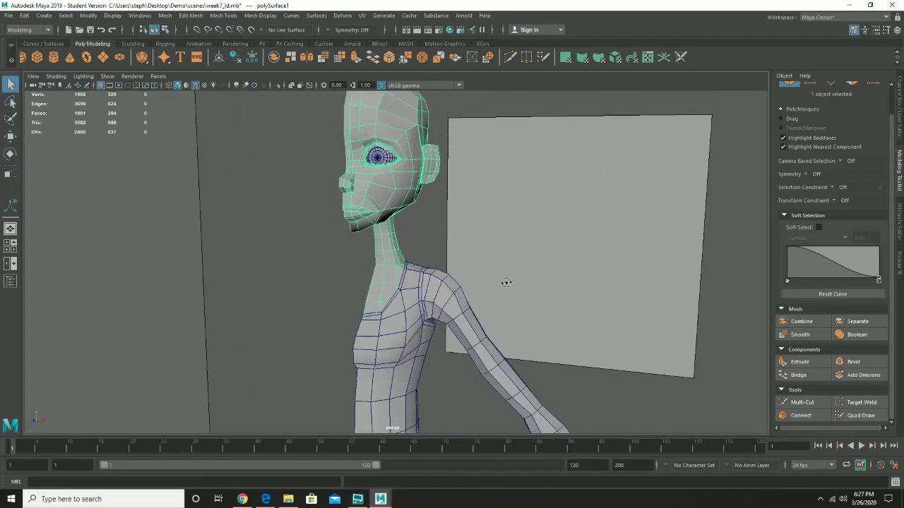
Examine the eyelid topology around the eyeball up close, and the whole face
alt+drag(515, 282, 476, 285)
alt+drag(463, 159, 429, 258)
alt+right_drag(429, 258, 706, 375)
alt+drag(600, 318, 470, 266)
alt+right_drag(471, 266, 532, 295)
alt+drag(531, 295, 500, 303)
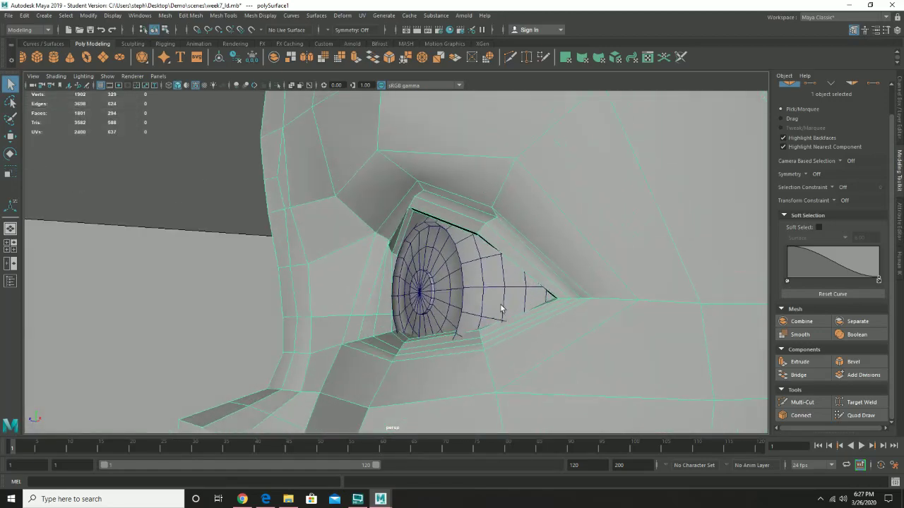
alt+drag(554, 281, 522, 288)
alt+drag(459, 299, 529, 309)
alt+middle_drag(533, 311, 531, 214)
alt+right_drag(531, 214, 366, 171)
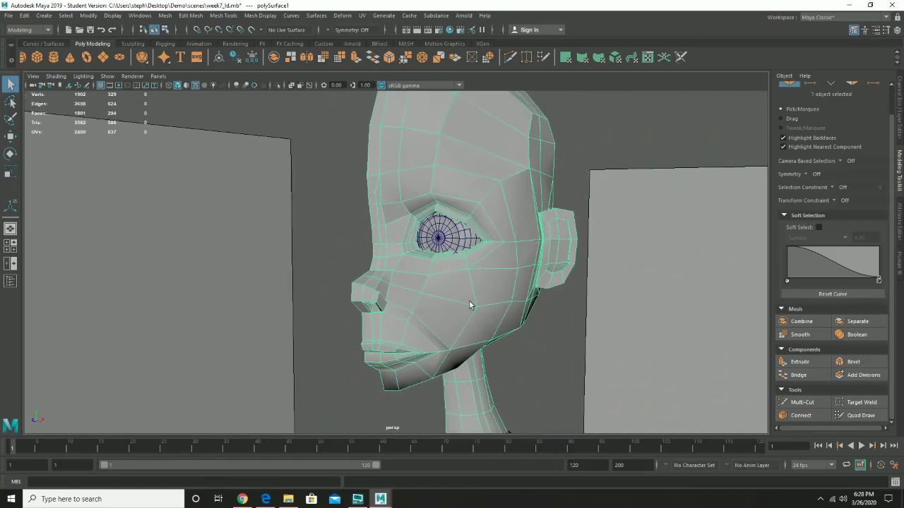
Check the mouth, nose and chin in smooth preview, and return to the unsmoothed mesh
alt+drag(468, 302, 427, 297)
alt+middle_drag(443, 276, 469, 194)
alt+right_drag(418, 263, 500, 354)
key(3)
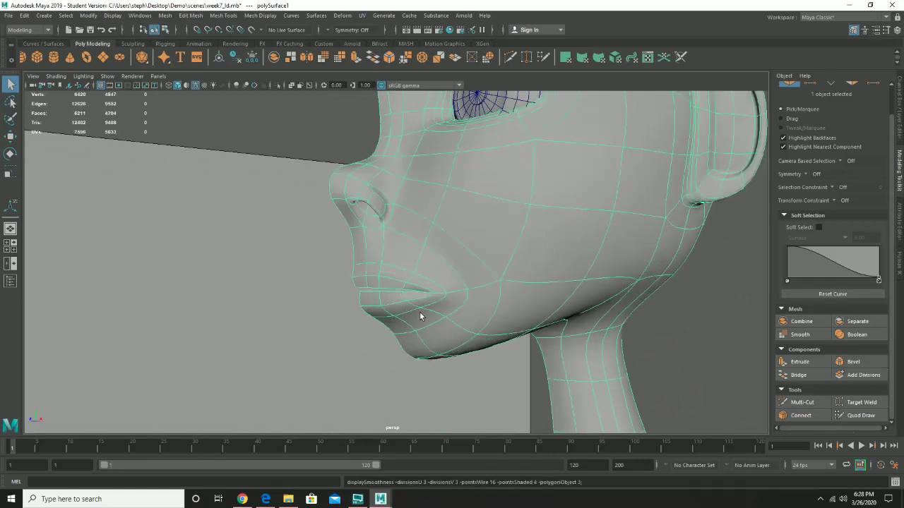
key(1)
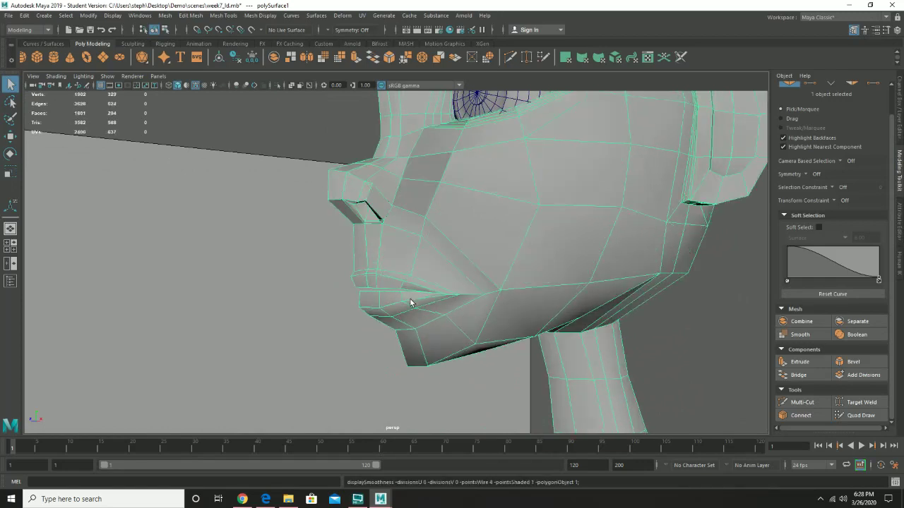
Insert an edge loop around the mouth through the middle of both lips, and select its segments along the upper and lower lip
scroll(410, 303, up, 3)
shift+right_drag(379, 269, 375, 295)
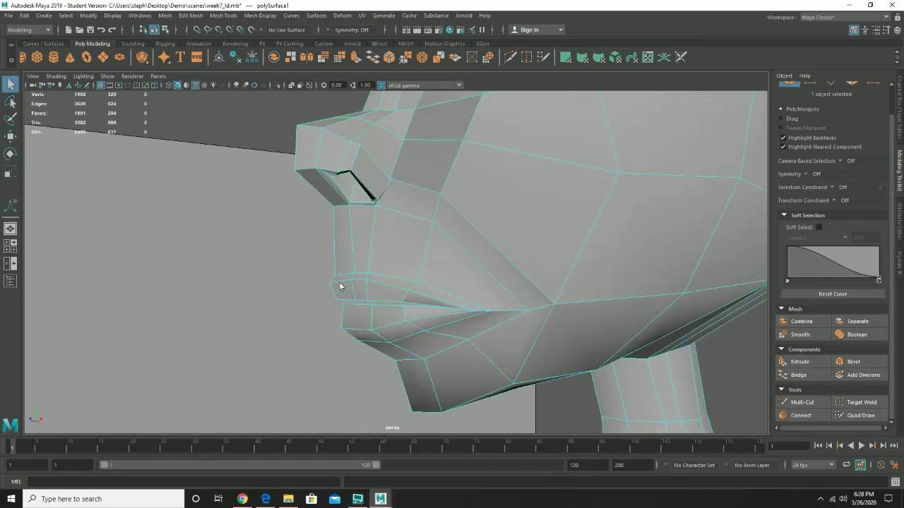
ctrl+click(369, 293)
key(w)
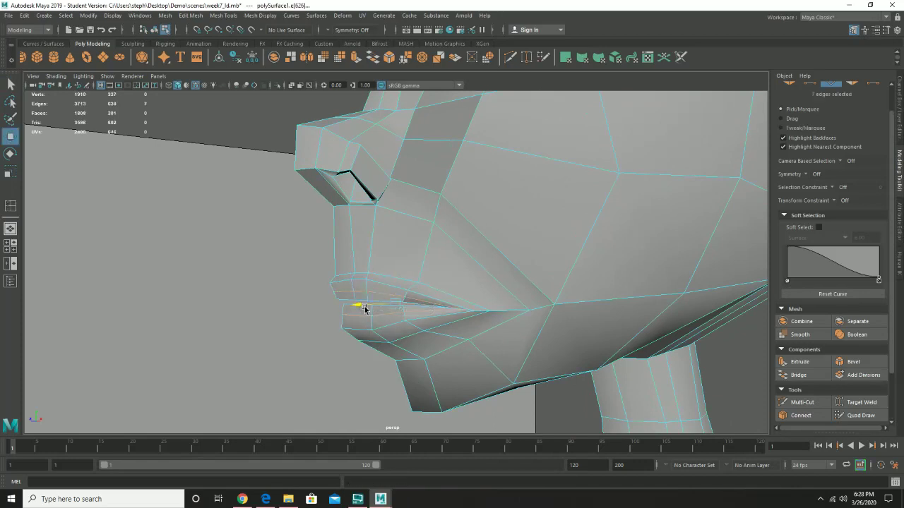
click(380, 316)
shift+click(396, 315)
shift+click(393, 293)
shift+click(362, 293)
shift+click(347, 315)
alt+drag(346, 315, 305, 312)
Check the mouth in smooth preview with its cage, in wireframe and shaded display, and return to the unsmoothed mesh
right_drag(415, 264, 452, 228)
key(2)
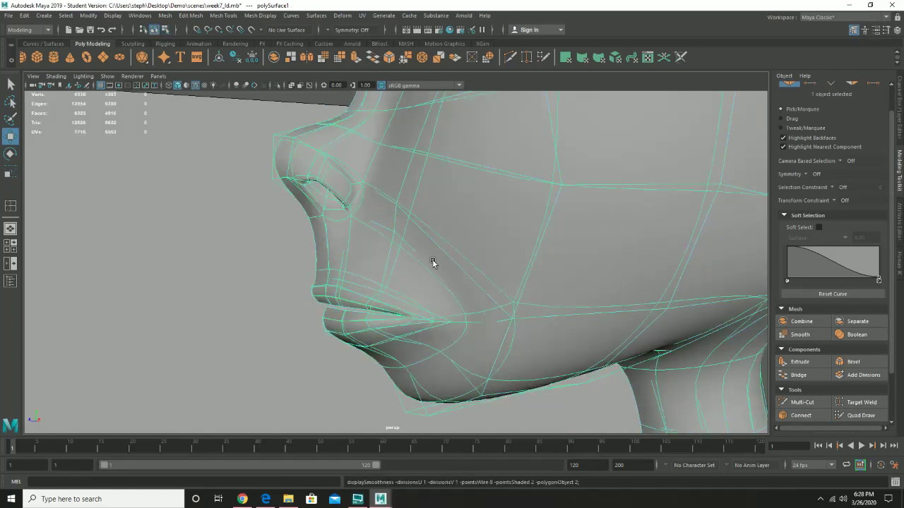
key(4)
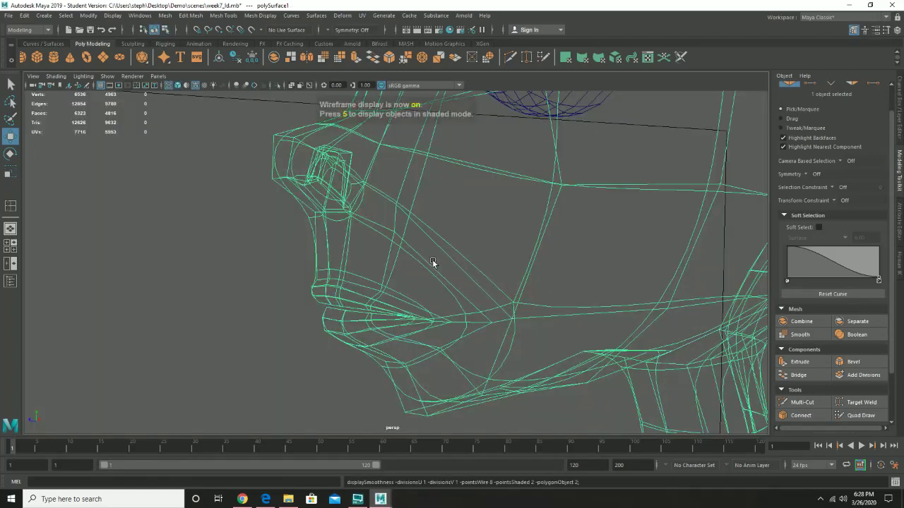
key(5)
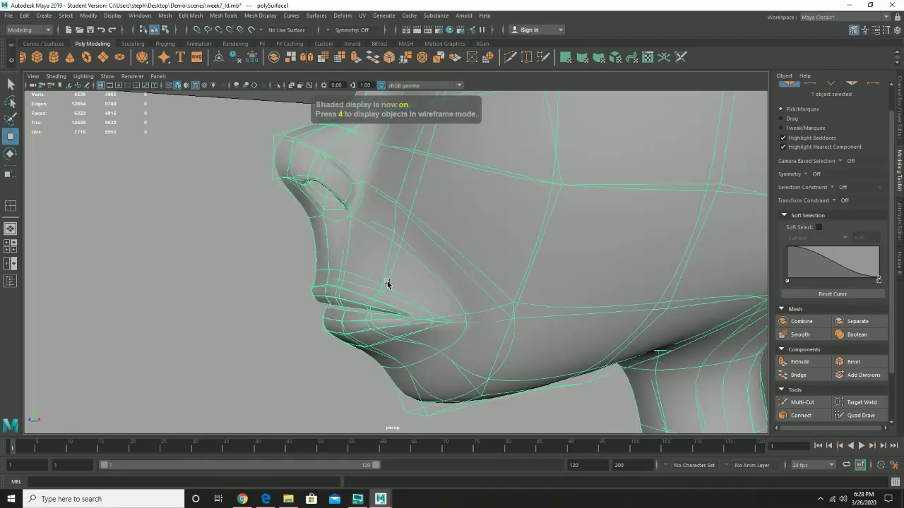
key(1)
Insert an edge loop around the mouth, running through the area between the upper lip and the nose
alt+drag(417, 288, 404, 262)
shift+right_drag(404, 262, 397, 282)
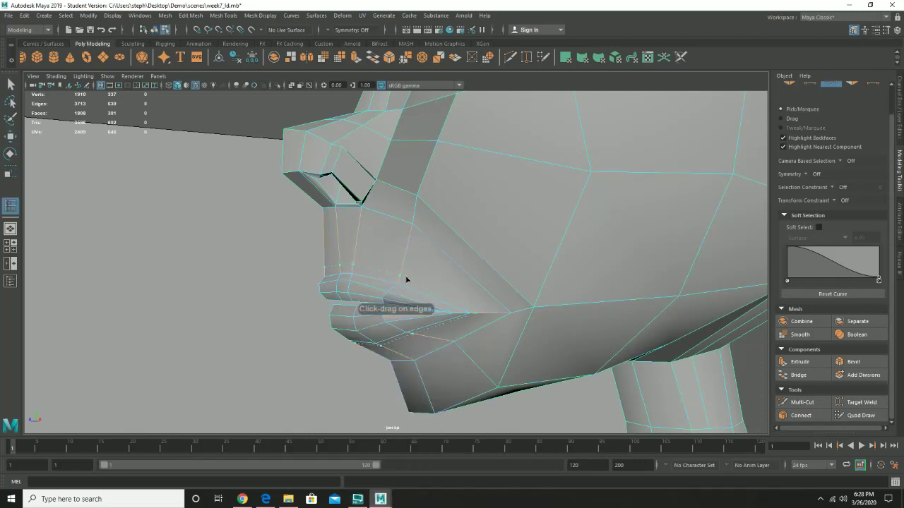
drag(410, 282, 416, 254)
alt+drag(499, 264, 481, 292)
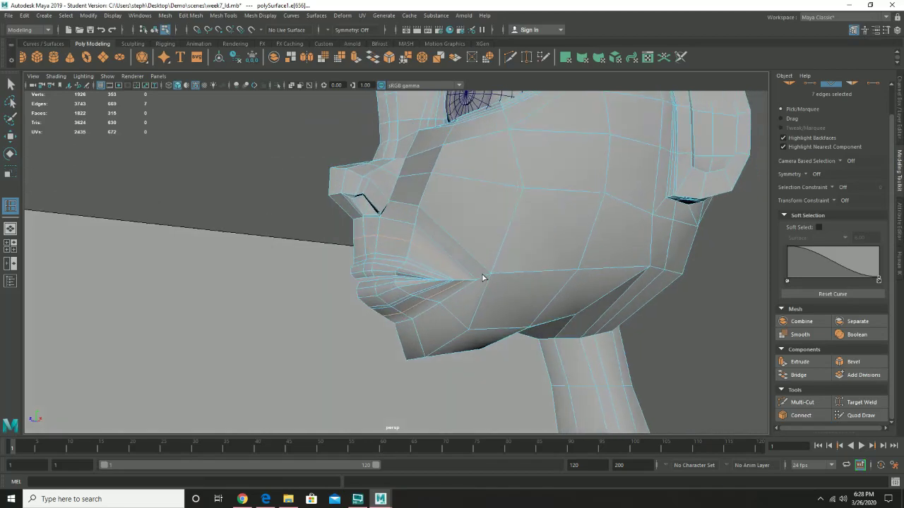
Check the new mouth loop in smooth preview with its cage, and return to the unsmoothed mesh in object mode
mouse_move(470, 322)
alt+mouse_down()
mouse_move(462, 329)
mouse_move(470, 328)
alt+mouse_up()
alt+drag(338, 303, 370, 311)
key(3)
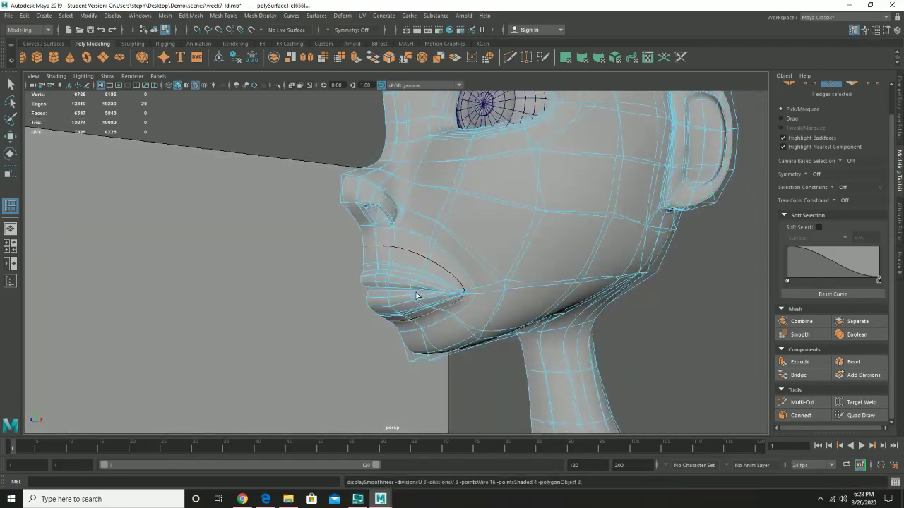
key(1)
key(w)
right_click(452, 249)
click(471, 226)
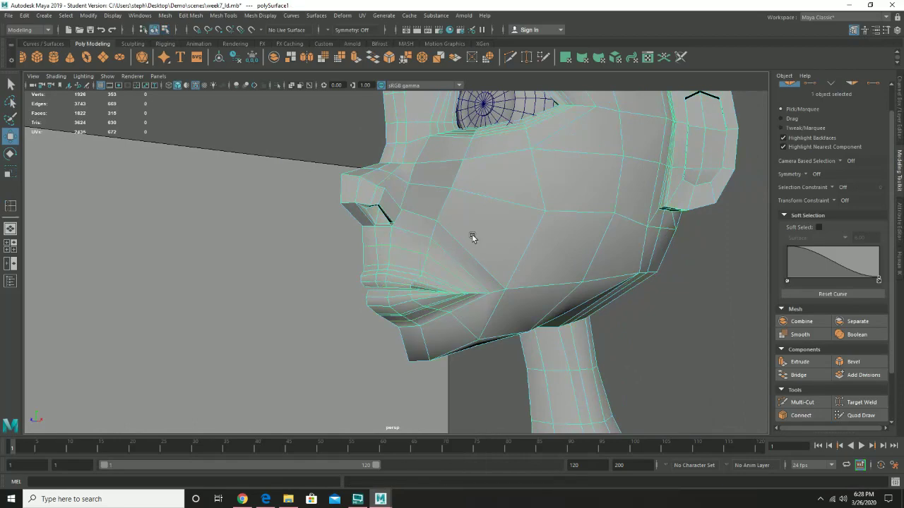
Examine the vertices around the mouth corner and lower cheek in smooth preview, and return to the unsmoothed mesh in object mode
key(3)
alt+drag(470, 254, 419, 265)
right_drag(419, 264, 378, 240)
click(412, 276)
alt+drag(388, 276, 408, 283)
click(429, 275)
click(398, 275)
key(ctrl+z)
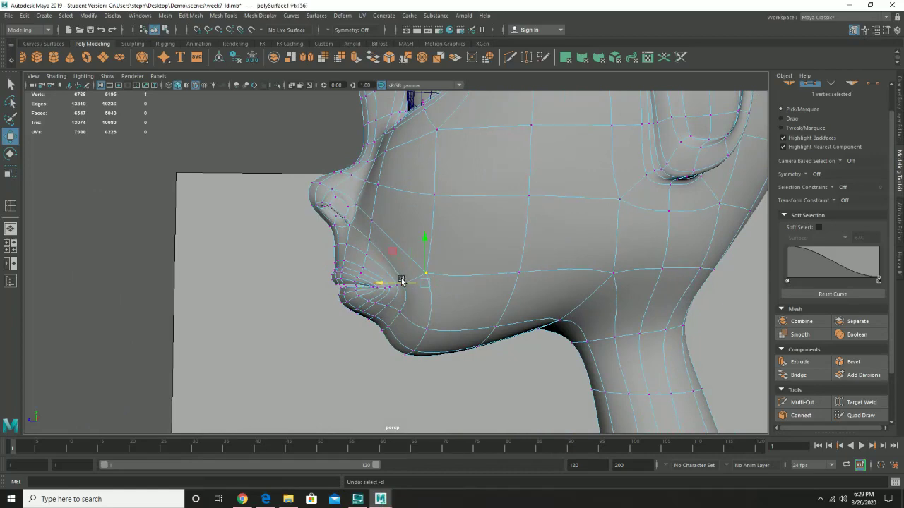
mouse_move(458, 264)
alt+mouse_down()
mouse_move(436, 278)
mouse_move(532, 236)
mouse_move(456, 249)
mouse_move(463, 264)
alt+mouse_up()
right_click(468, 223)
click(513, 208)
key(1)
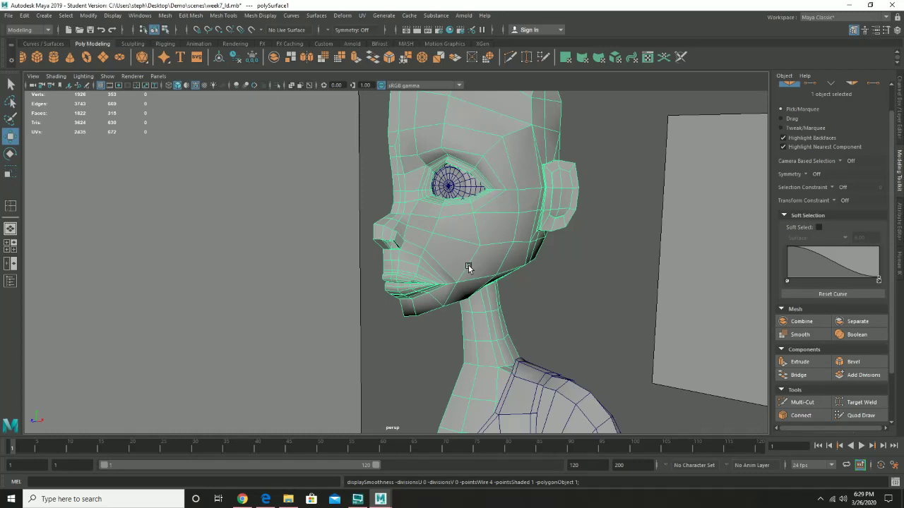
Examine the head, neck, shirt and arm together from the side at upper-body distance
scroll(468, 269, down, 3)
scroll(426, 300, down, 4)
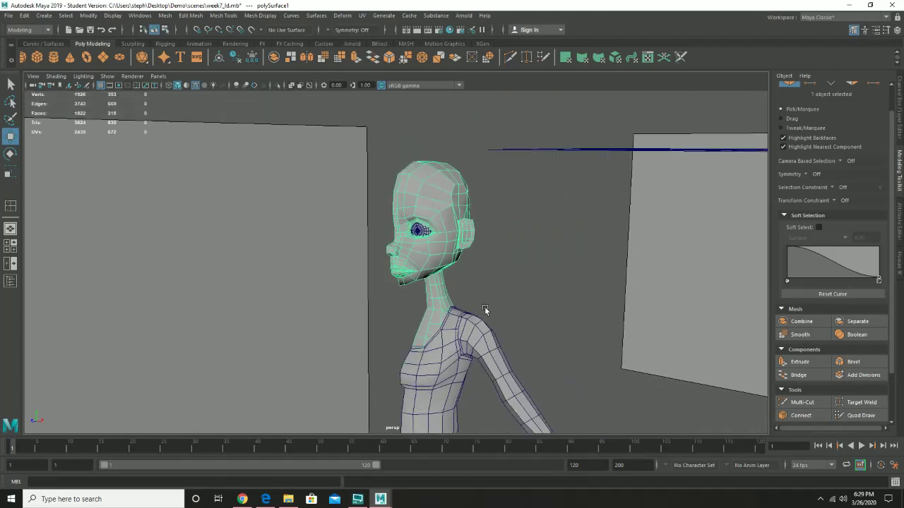
scroll(426, 300, down, 3)
alt+middle_drag(423, 337, 364, 250)
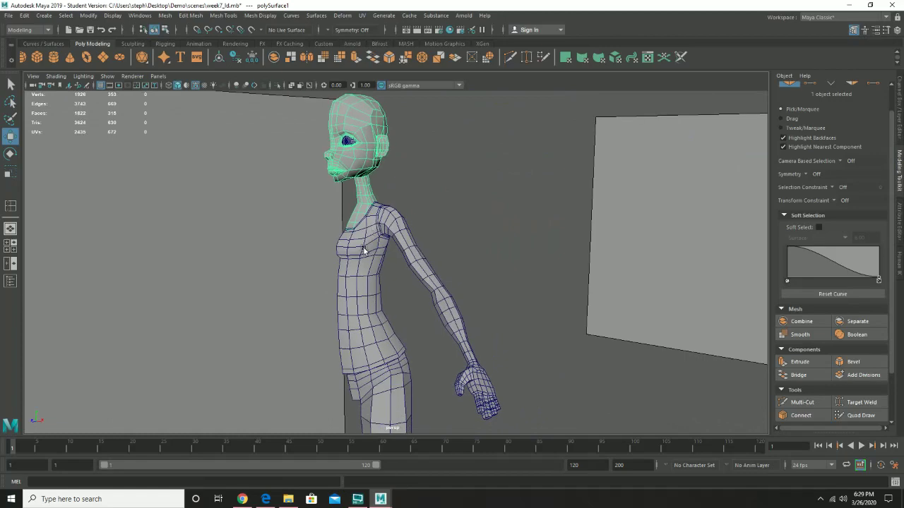
alt+drag(363, 248, 390, 240)
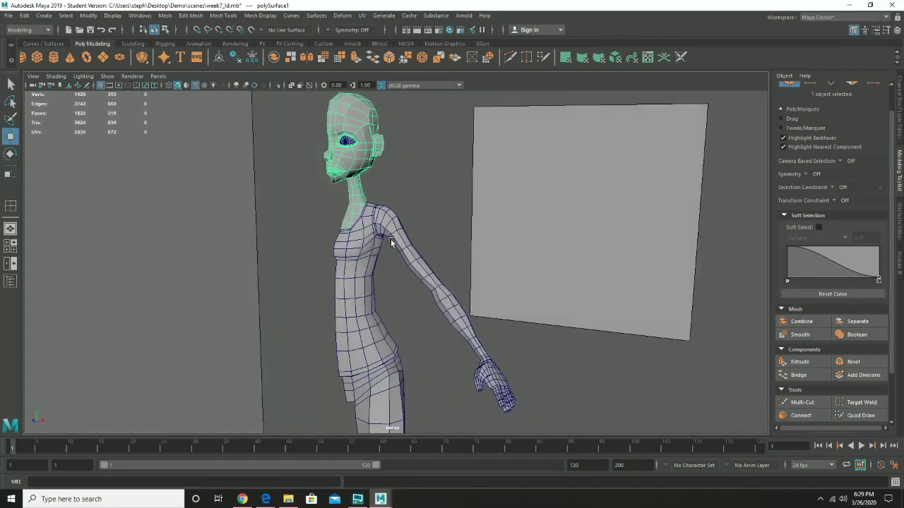
alt+middle_drag(443, 251, 507, 273)
alt+drag(507, 272, 492, 273)
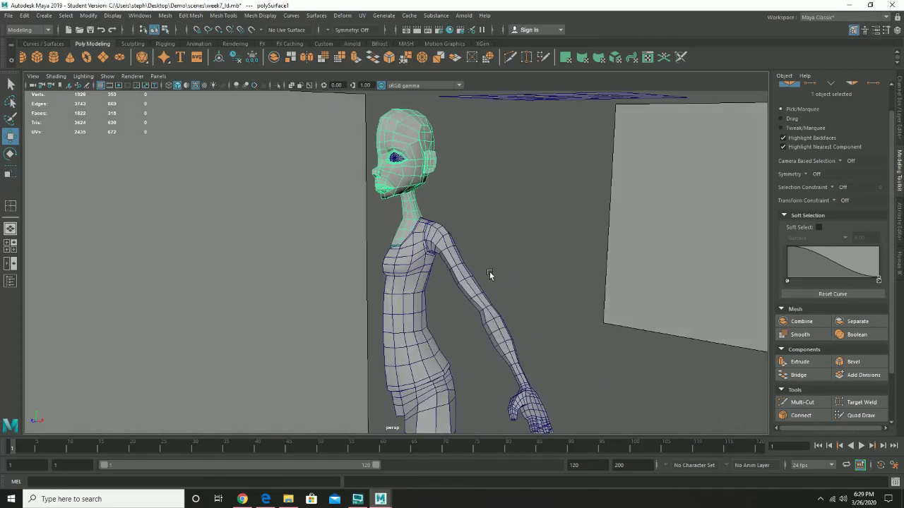